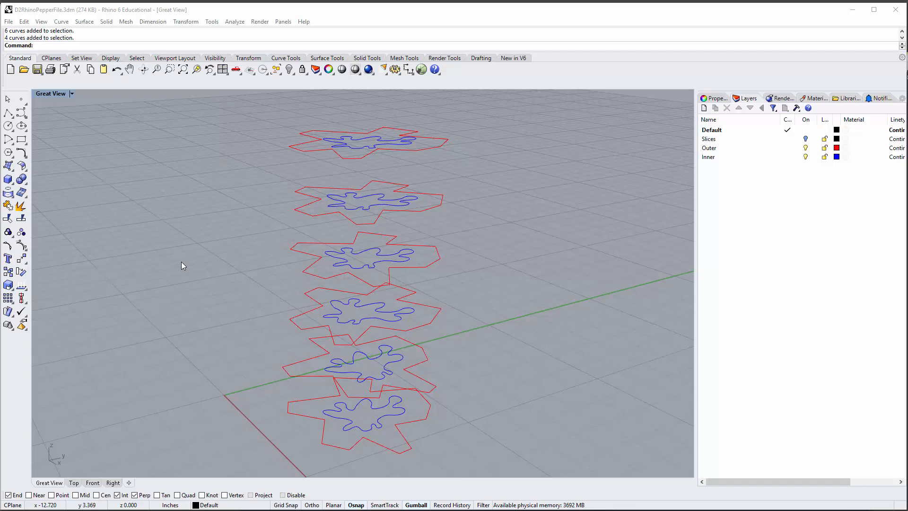
# Step: Create a tall corner-to-corner box on the open ground beside the stacked curves
pyautogui.moveTo(194, 200); pyautogui.dragTo(194, 204, button='right')
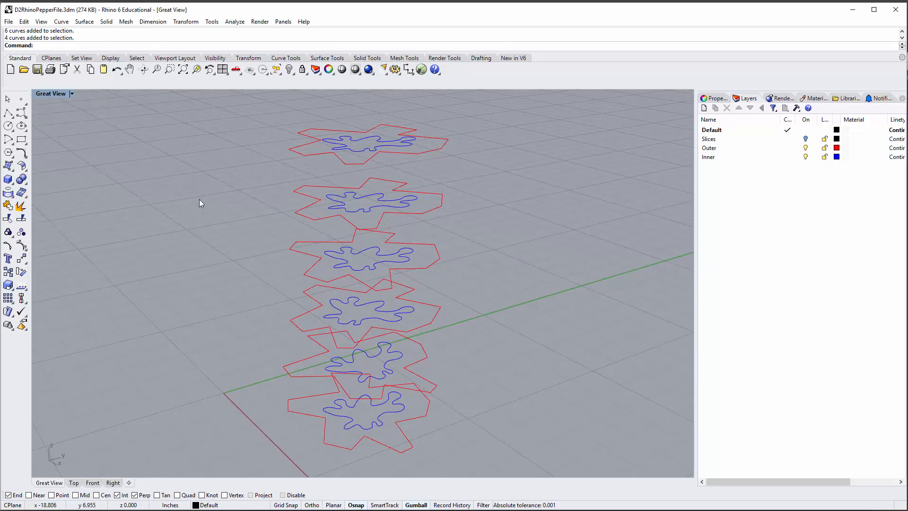
pyautogui.scroll(-10, 200, 199)
pyautogui.keyDown('shift'); pyautogui.moveTo(374, 243); pyautogui.dragTo(370, 274, button='right'); pyautogui.keyUp('shift')
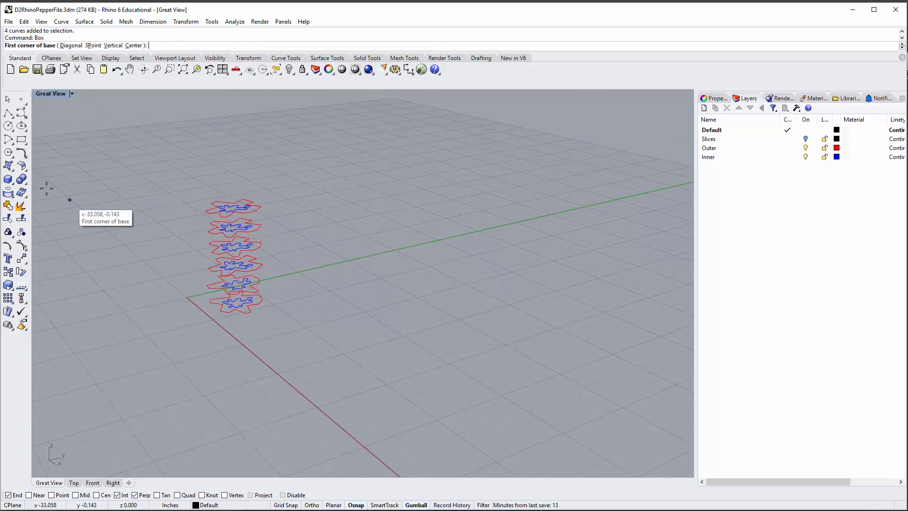
pyautogui.press('Escape')
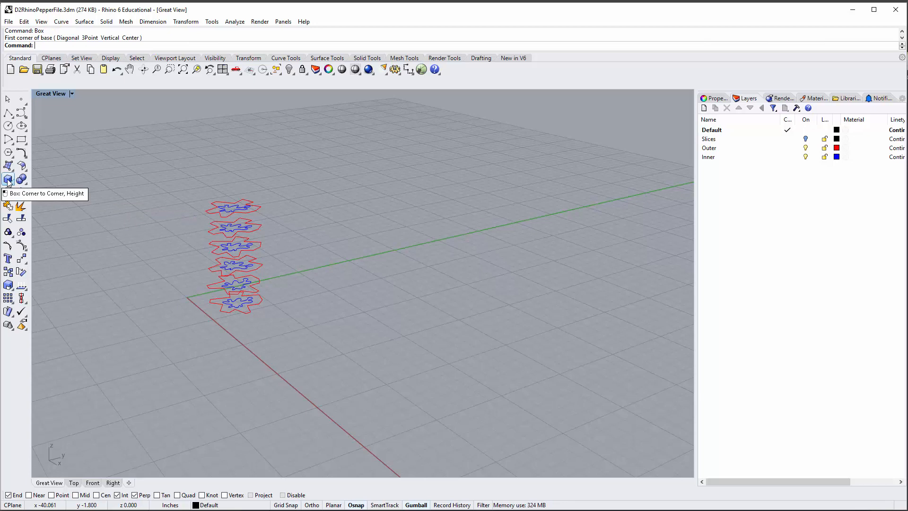
pyautogui.click(8, 179)
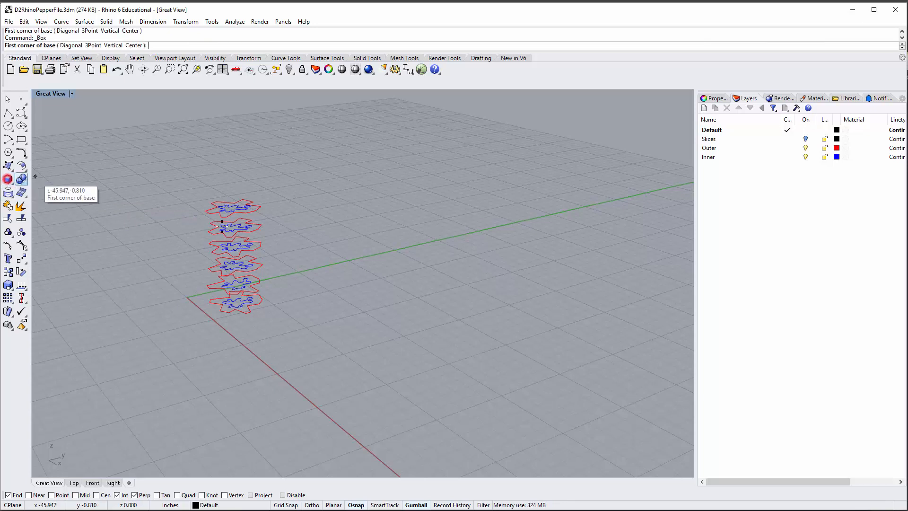
pyautogui.click(385, 321)
pyautogui.click(554, 355)
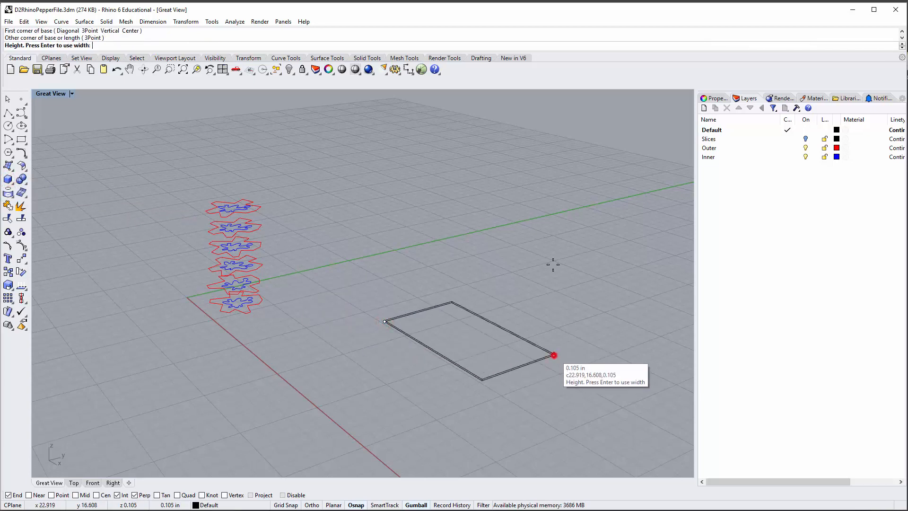
pyautogui.click(545, 197)
# Step: Create a second, low box on the ground next to the tall box
pyautogui.press('Return')
pyautogui.click(589, 334)
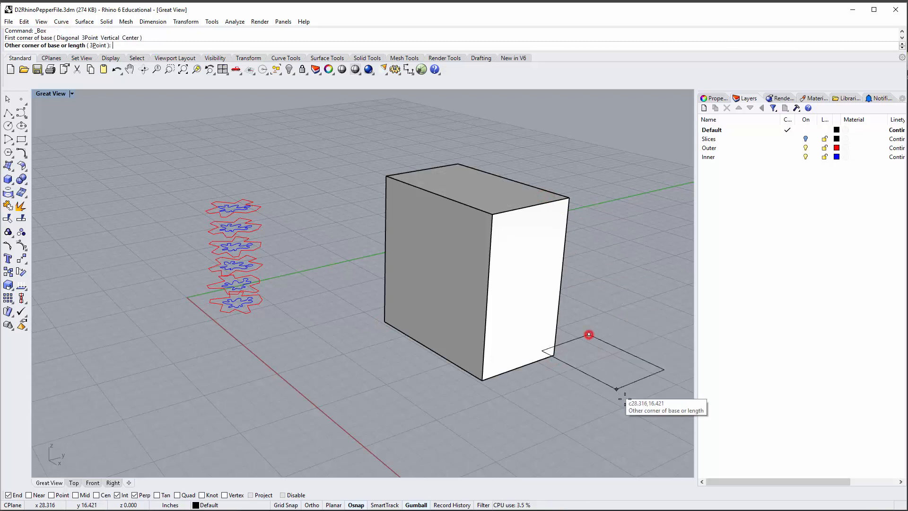
pyautogui.click(605, 414)
pyautogui.click(600, 362)
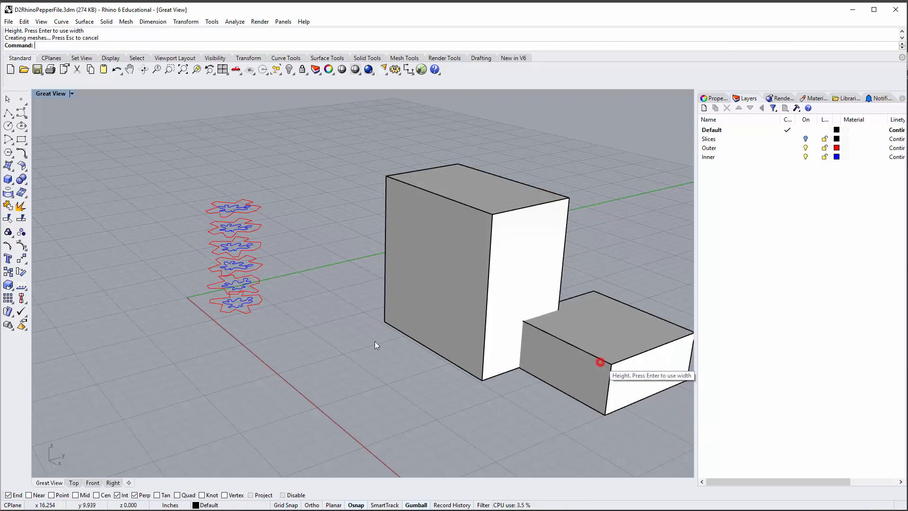
# Step: Create a third, long narrow box on the ground in front of the tall box
pyautogui.press('Return')
pyautogui.click(335, 337)
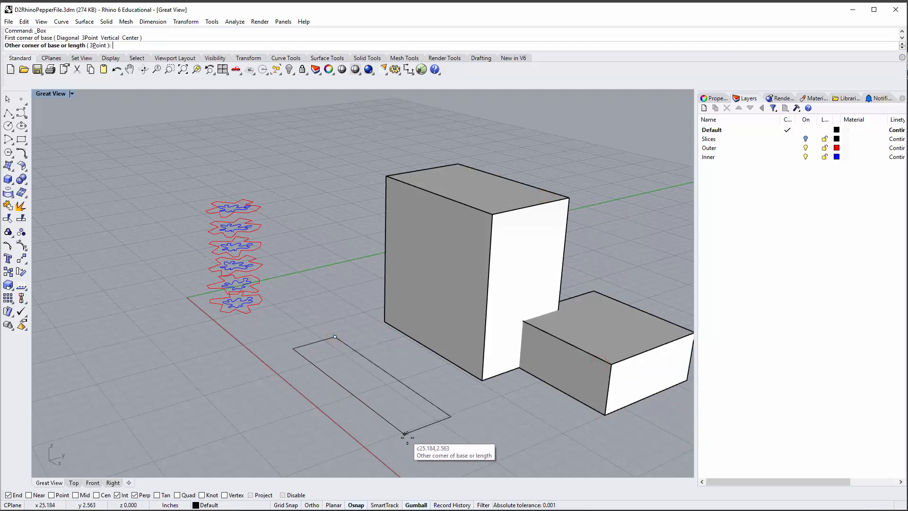
pyautogui.click(437, 462)
pyautogui.click(437, 395)
# Step: Turn the long front box a quarter turn horizontally and move it towards the tall box
pyautogui.moveTo(437, 395)
pyautogui.mouseDown(button='right')
pyautogui.moveTo(406, 335)
pyautogui.moveTo(418, 371)
pyautogui.moveTo(453, 293)
pyautogui.moveTo(375, 310)
pyautogui.moveTo(579, 302)
pyautogui.moveTo(562, 276)
pyautogui.moveTo(439, 403)
pyautogui.mouseUp(button='right')
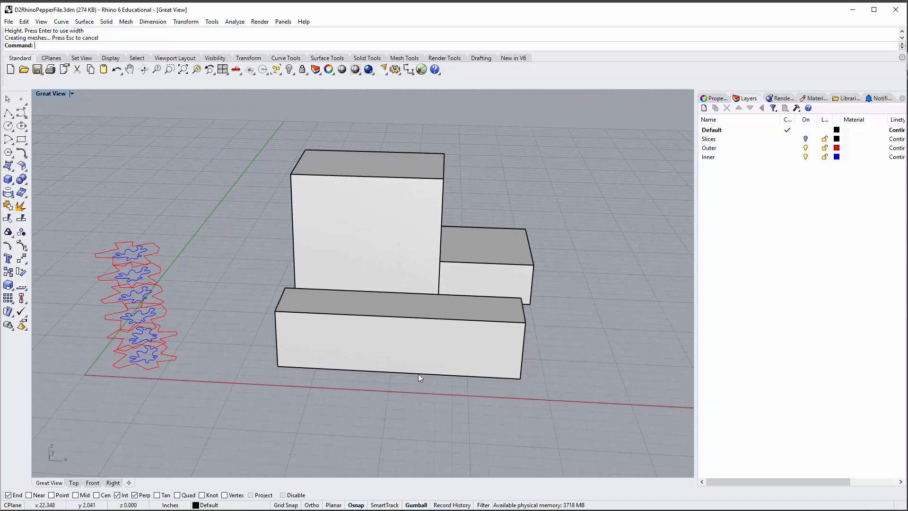
pyautogui.keyDown('shift'); pyautogui.moveTo(417, 373); pyautogui.dragTo(442, 413, button='right'); pyautogui.keyUp('shift')
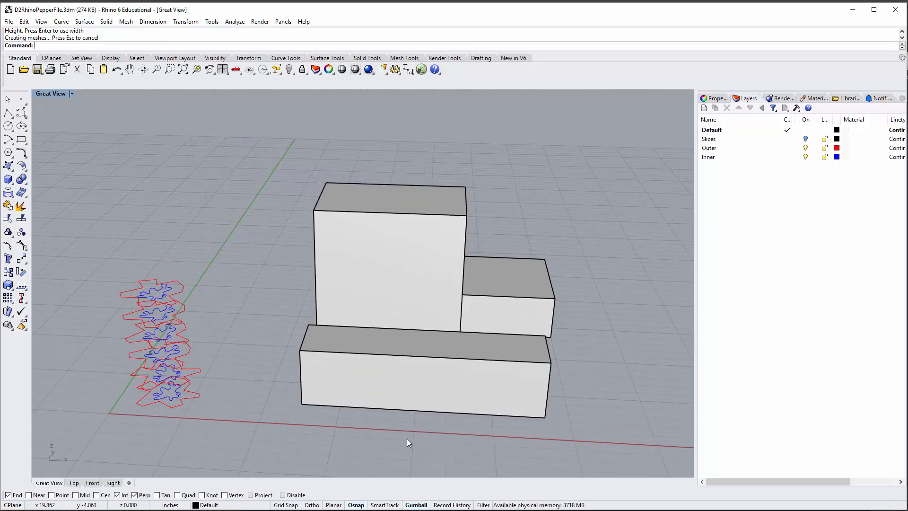
pyautogui.keyDown('shift'); pyautogui.moveTo(407, 440); pyautogui.dragTo(454, 458, button='right'); pyautogui.keyUp('shift')
pyautogui.moveTo(420, 423); pyautogui.dragTo(472, 420, button='right')
pyautogui.click(472, 420)
pyautogui.moveTo(492, 378)
pyautogui.mouseDown(button='right')
pyautogui.moveTo(502, 362)
pyautogui.moveTo(507, 381)
pyautogui.mouseUp(button='right')
pyautogui.moveTo(507, 379); pyautogui.dragTo(453, 337)
pyautogui.moveTo(410, 351); pyautogui.dragTo(543, 416, button='right')
pyautogui.moveTo(543, 415); pyautogui.dragTo(395, 299)
pyautogui.click(493, 253)
# Step: Reposition the long box so that it runs through the tall box with both ends protruding
pyautogui.moveTo(546, 285); pyautogui.dragTo(409, 323, button='right')
pyautogui.click(400, 370)
pyautogui.moveTo(467, 371); pyautogui.dragTo(380, 336)
pyautogui.click(259, 253)
# Step: Rotate the low box about its vertical axis so that it stands at an angle to the tall box
pyautogui.moveTo(260, 253); pyautogui.dragTo(434, 371, button='right')
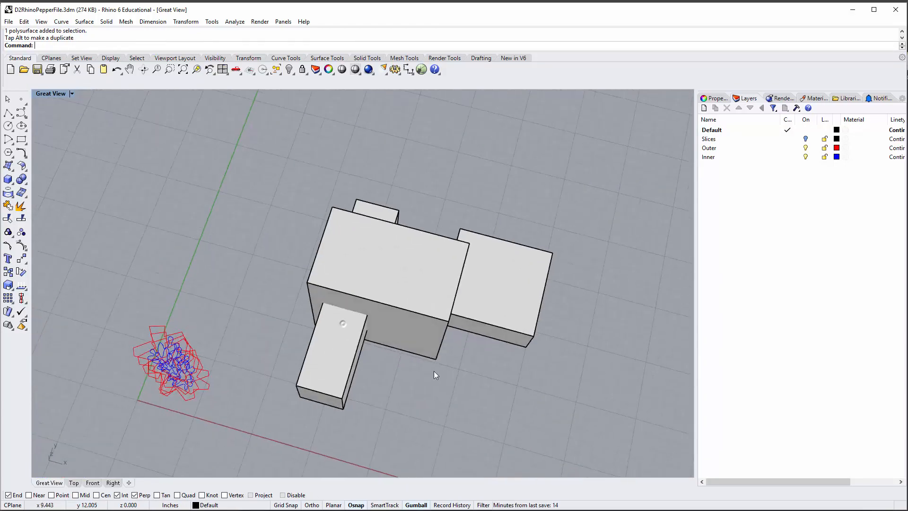
pyautogui.click(523, 304)
pyautogui.moveTo(524, 303); pyautogui.dragTo(410, 351, button='right')
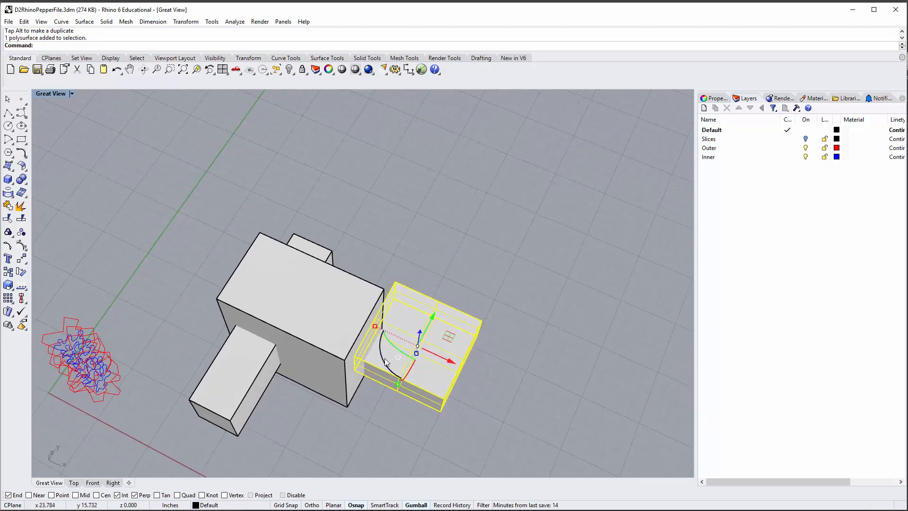
pyautogui.moveTo(386, 361); pyautogui.dragTo(395, 374)
pyautogui.click(517, 335)
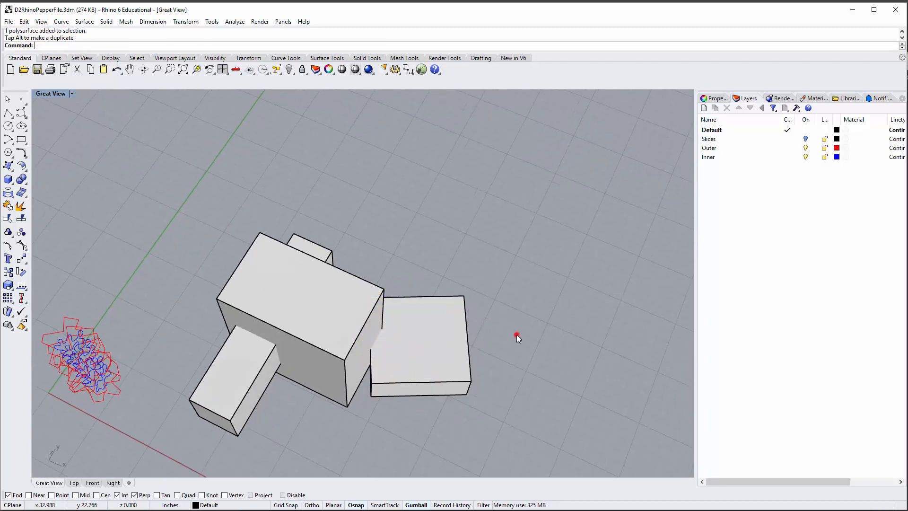
# Step: Move the angled box horizontally so that it cuts into the corner of the tall box
pyautogui.moveTo(475, 371); pyautogui.dragTo(423, 386, button='right')
pyautogui.click(402, 323)
pyautogui.scroll(2, 402, 323)
pyautogui.scroll(2, 402, 322)
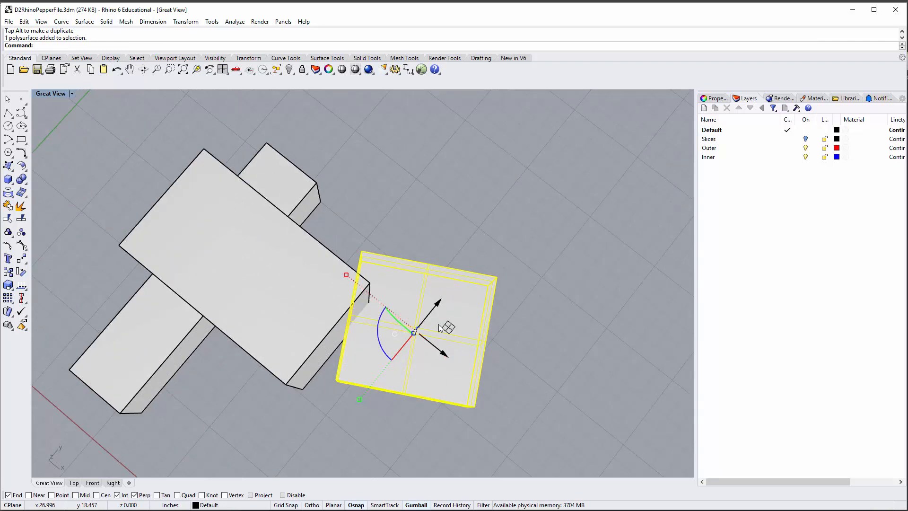
pyautogui.moveTo(449, 329); pyautogui.dragTo(401, 323)
# Step: Raise the angled box off the ground to the upper part of the tall box
pyautogui.moveTo(398, 320); pyautogui.dragTo(390, 265, button='right')
pyautogui.moveTo(383, 374); pyautogui.dragTo(416, 338, button='right')
pyautogui.scroll(-4, 384, 367)
pyautogui.scroll(2, 417, 343)
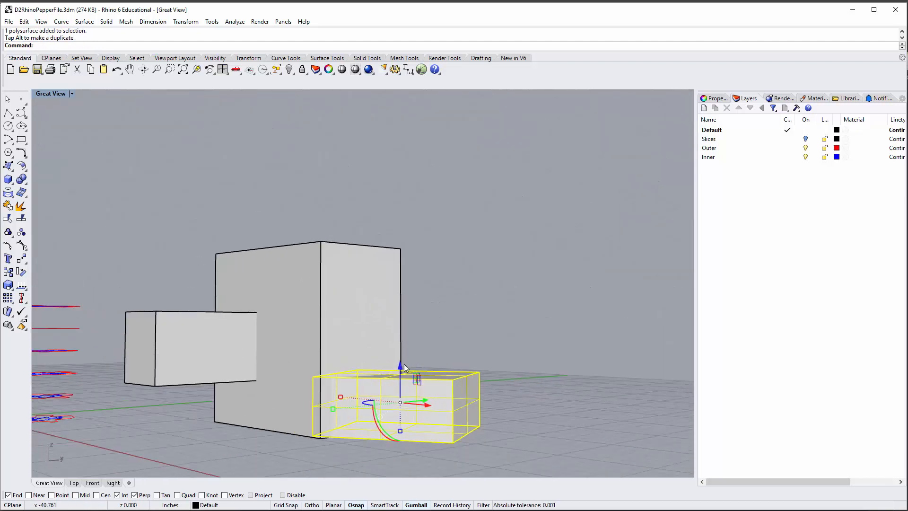
pyautogui.moveTo(401, 360); pyautogui.dragTo(404, 259)
pyautogui.click(427, 200)
# Step: Nudge the raised angled box horizontally, keeping it intersecting the tall box
pyautogui.moveTo(341, 191); pyautogui.dragTo(362, 317, button='right')
pyautogui.click(419, 311)
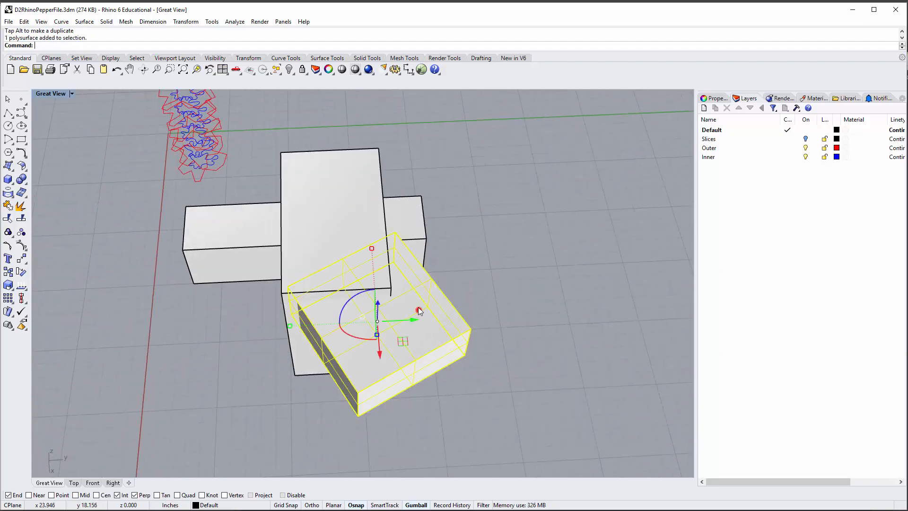
pyautogui.moveTo(419, 311); pyautogui.dragTo(393, 337, button='right')
pyautogui.moveTo(385, 353); pyautogui.dragTo(390, 354)
pyautogui.click(529, 302)
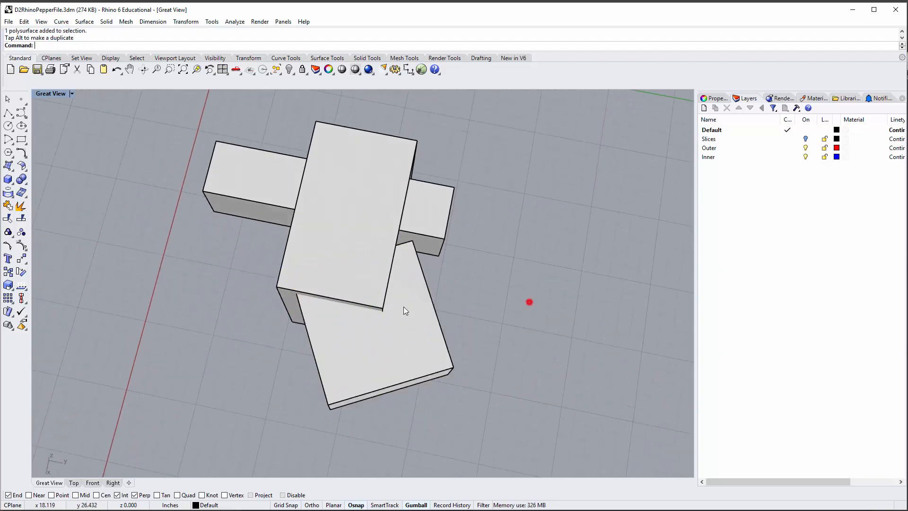
# Step: Subtract the long box from the tall box with BooleanDifference, with DeleteInput set to Yes
pyautogui.moveTo(279, 300); pyautogui.dragTo(439, 227, button='right')
pyautogui.keyDown('shift'); pyautogui.moveTo(344, 262); pyautogui.dragTo(381, 249, button='right'); pyautogui.keyUp('shift')
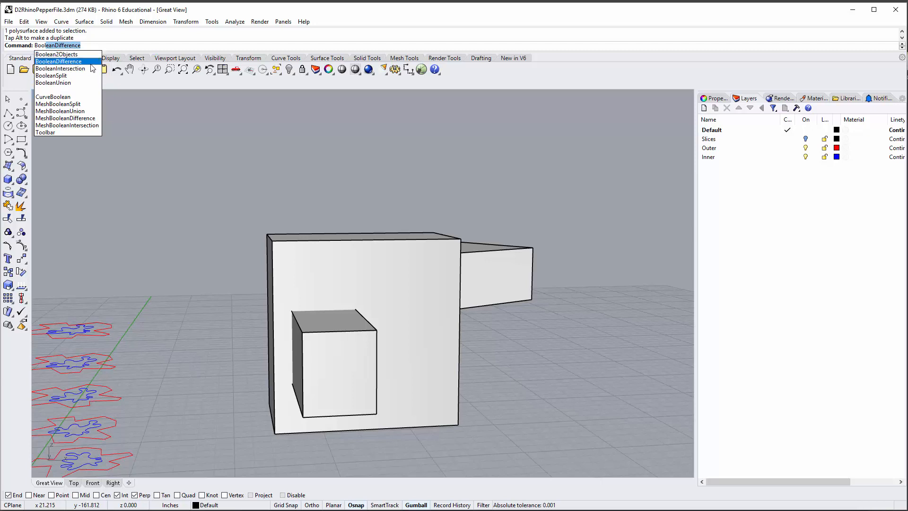
pyautogui.click(87, 61)
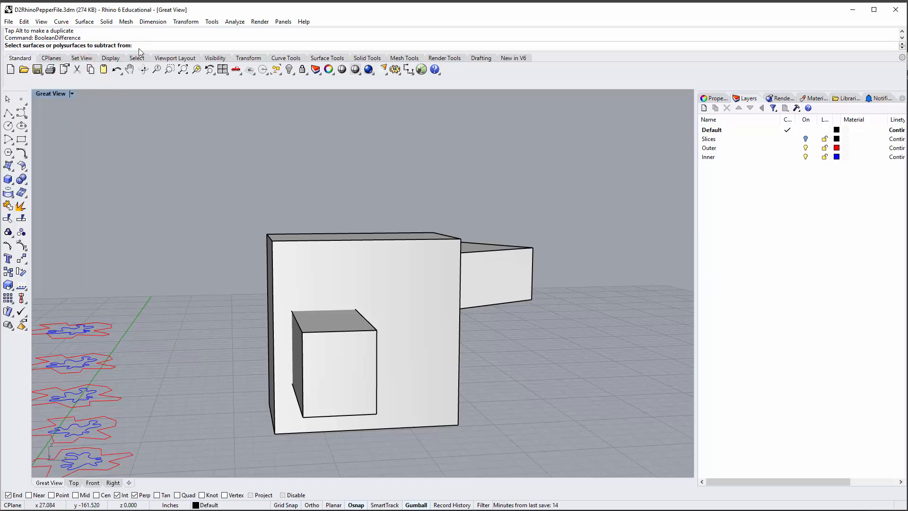
pyautogui.click(307, 259)
pyautogui.moveTo(305, 254); pyautogui.dragTo(531, 327, button='right')
pyautogui.press('Return')
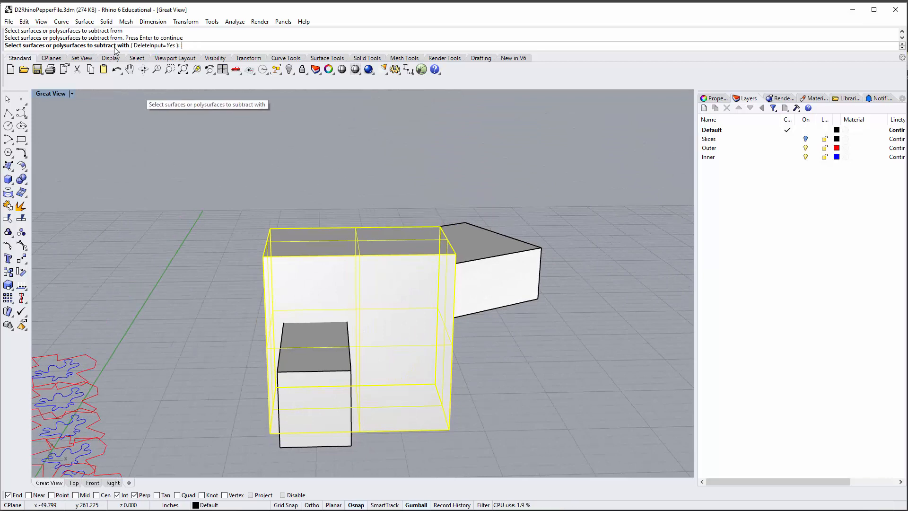
pyautogui.moveTo(324, 180); pyautogui.dragTo(213, 116, button='right')
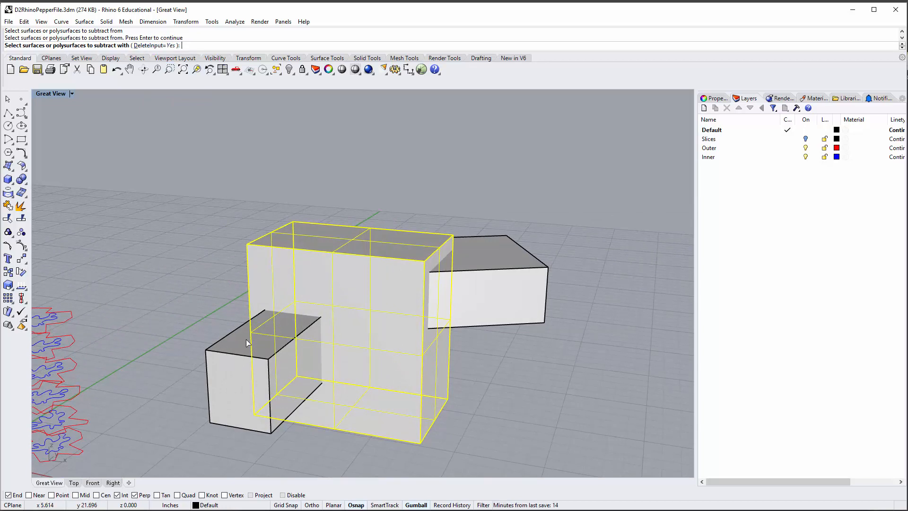
pyautogui.moveTo(282, 309); pyautogui.dragTo(213, 341, button='right')
pyautogui.click(213, 342)
# Step: Check the opening cut through the tall box and set the viewport display mode to Ghosted
pyautogui.moveTo(177, 256); pyautogui.dragTo(217, 253, button='right')
pyautogui.moveTo(266, 268); pyautogui.dragTo(280, 232, button='right')
pyautogui.moveTo(292, 310); pyautogui.dragTo(294, 334, button='right')
pyautogui.scroll(6, 292, 339)
pyautogui.scroll(-5, 283, 331)
pyautogui.scroll(-6, 264, 335)
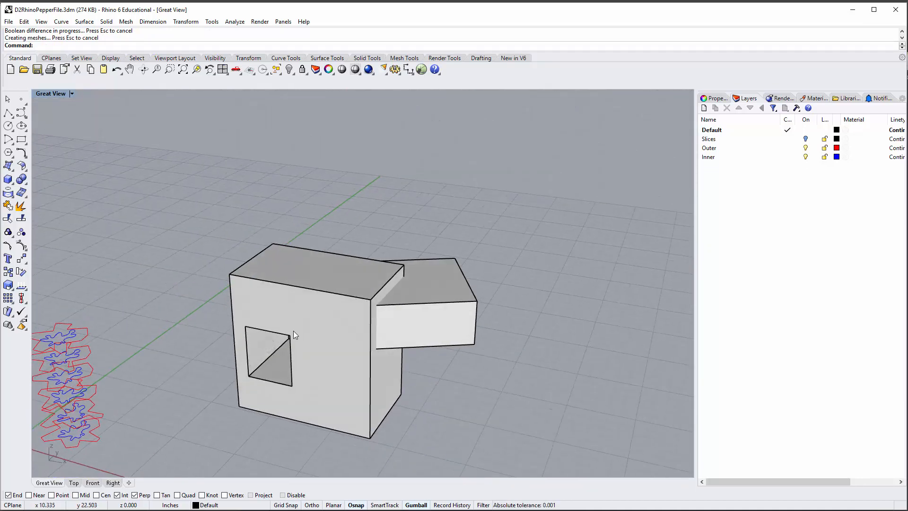
pyautogui.click(47, 94)
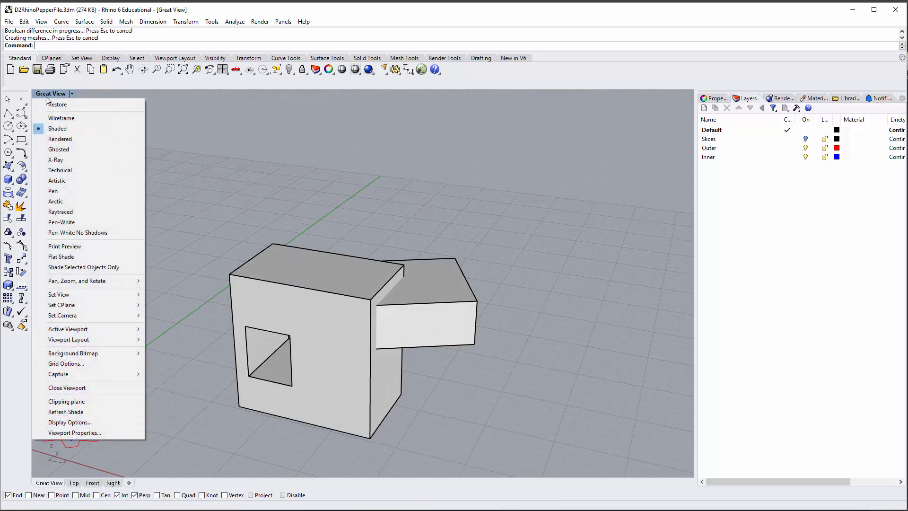
pyautogui.click(91, 148)
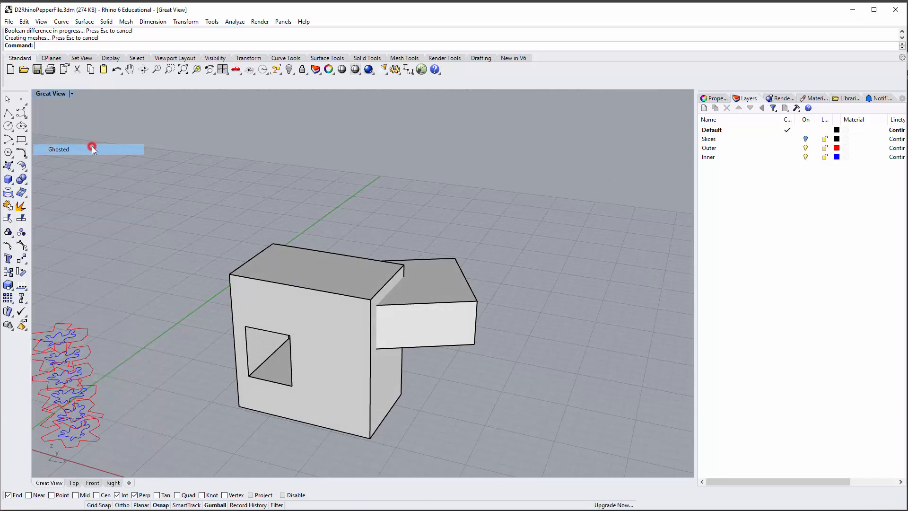
pyautogui.scroll(3, 284, 239)
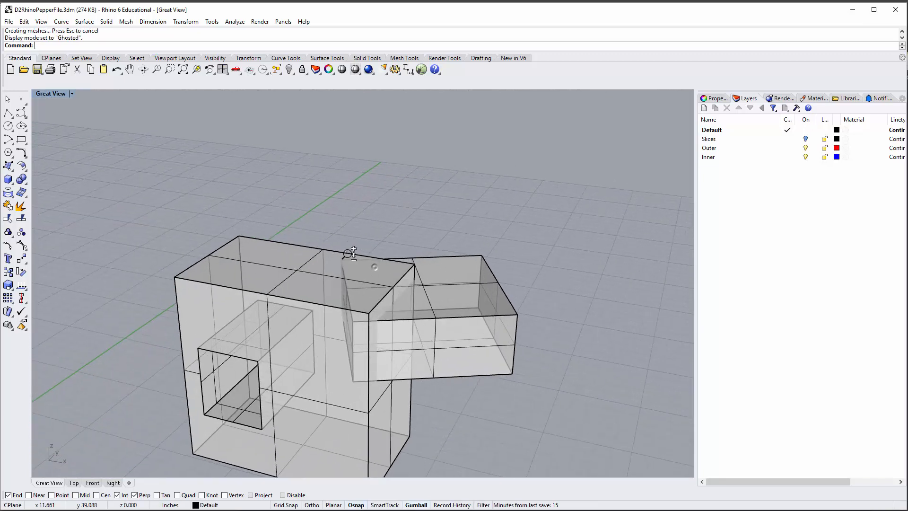
# Step: Merge the cut tall box and the angled box into one solid with BooleanUnion
pyautogui.moveTo(352, 244); pyautogui.dragTo(429, 269, button='right')
pyautogui.click(428, 268)
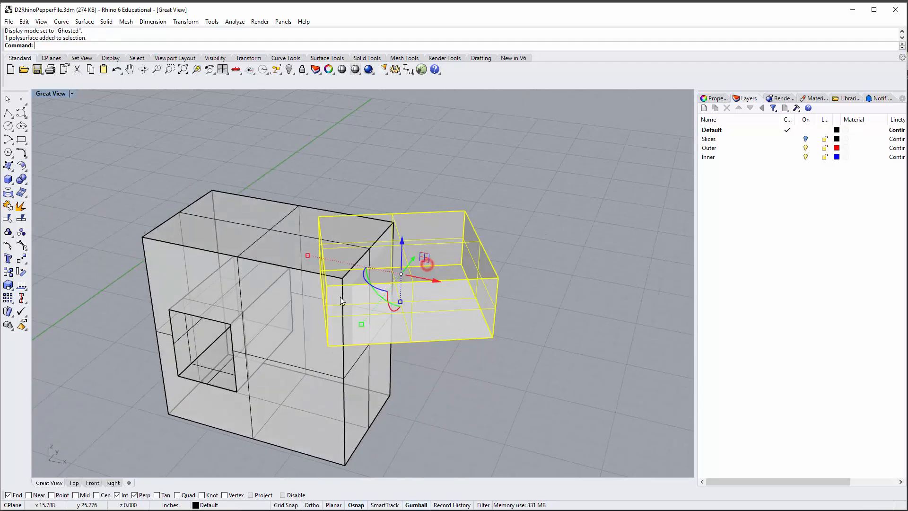
pyautogui.click(295, 257)
pyautogui.click(364, 174)
pyautogui.moveTo(365, 174); pyautogui.dragTo(383, 276, button='right')
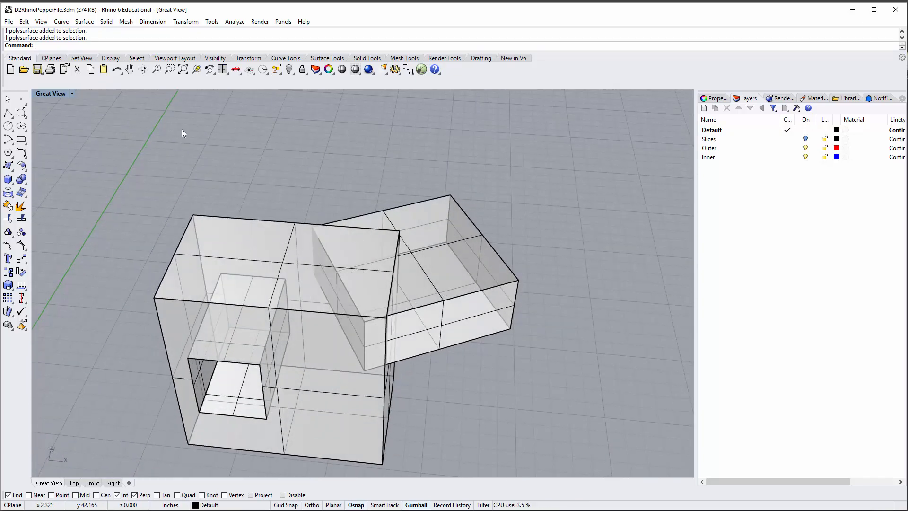
pyautogui.write('BooleanIntersection')
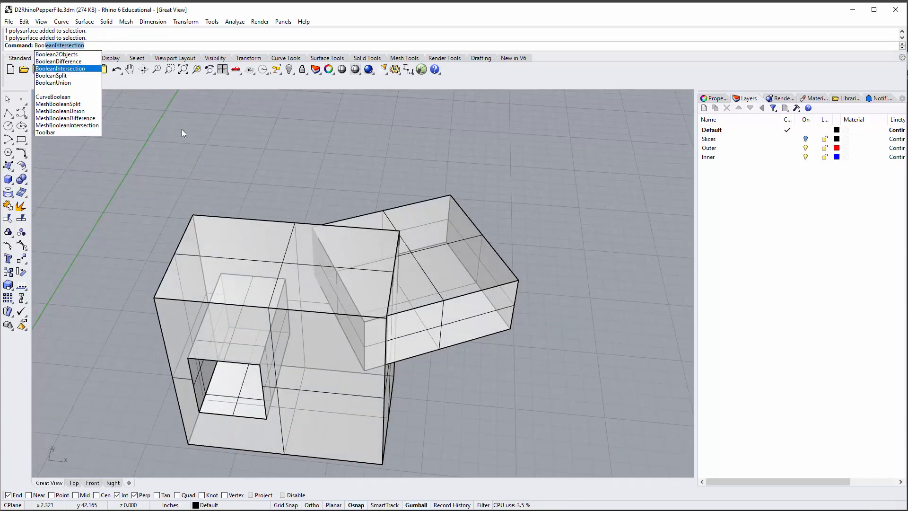
pyautogui.press('Down')
pyautogui.press('Down')
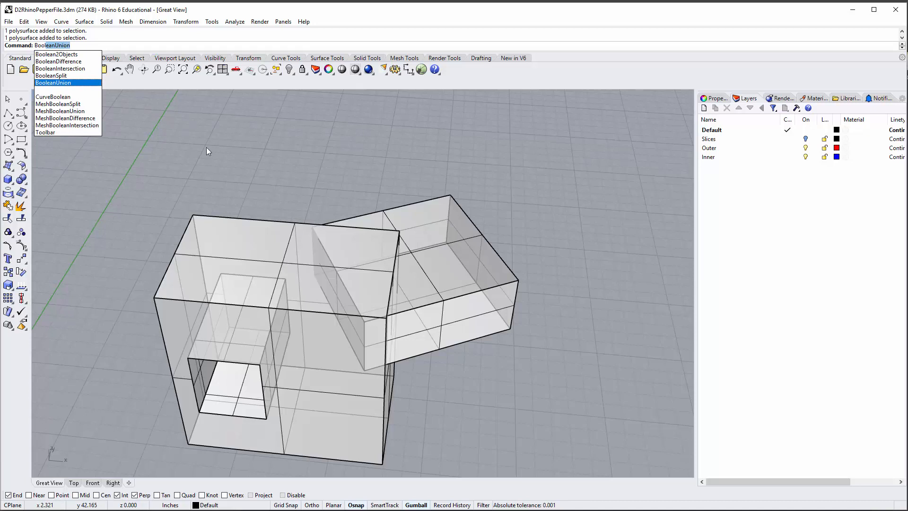
pyautogui.press('Return')
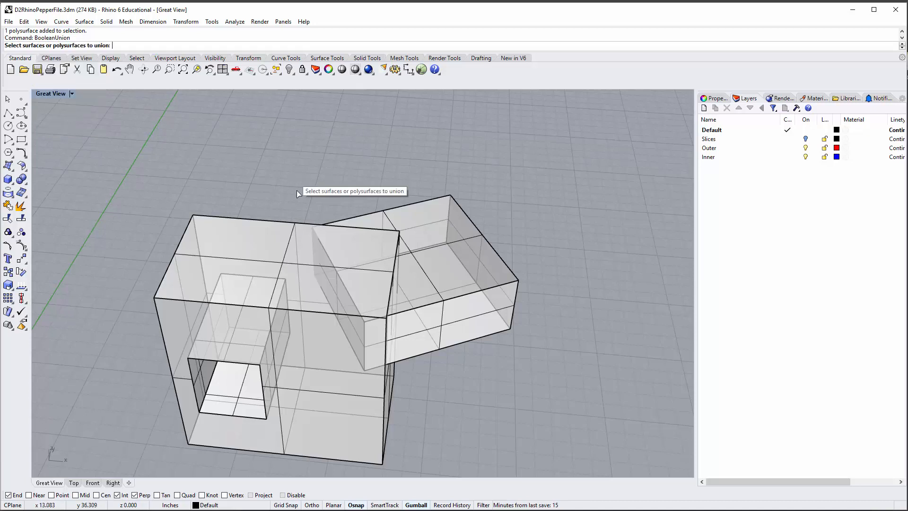
pyautogui.click(288, 264)
pyautogui.click(446, 238)
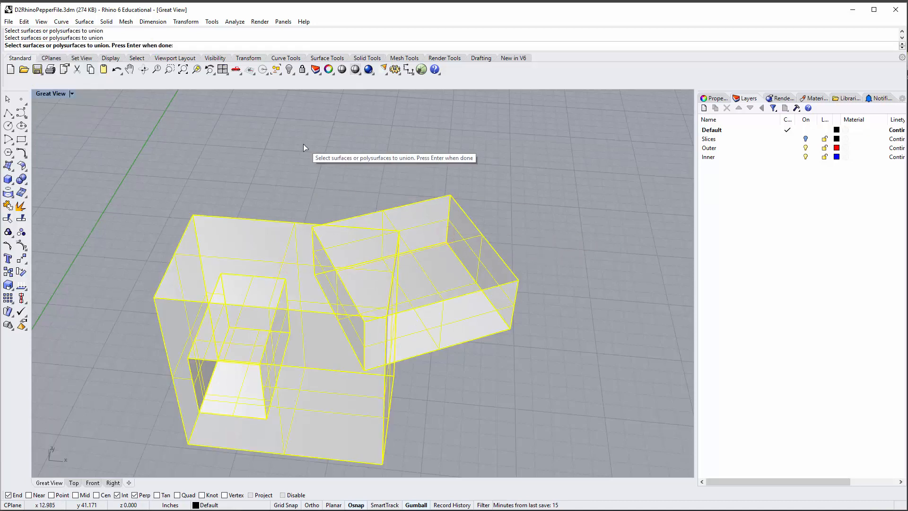
pyautogui.press('Return')
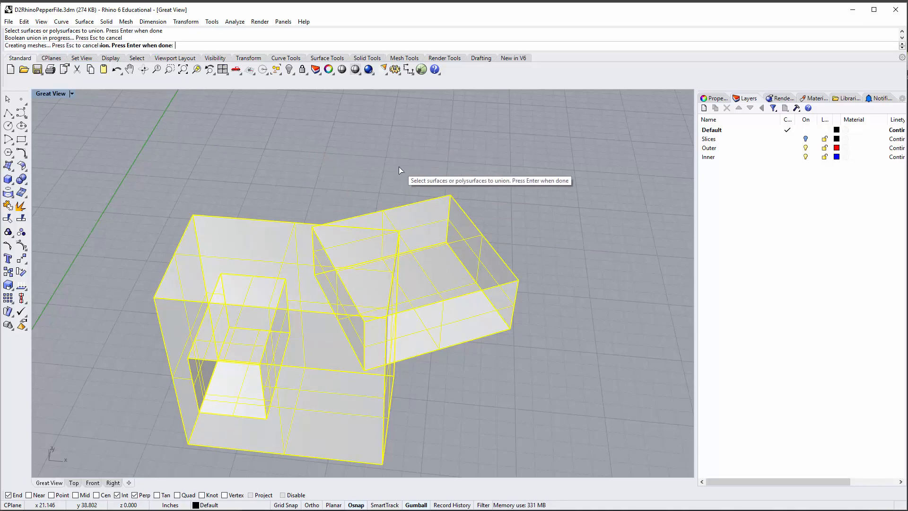
# Step: Examine the junction of the merged boxes from several sides and select the merged solid
pyautogui.scroll(4, 388, 220)
pyautogui.moveTo(355, 238); pyautogui.dragTo(371, 190, button='right')
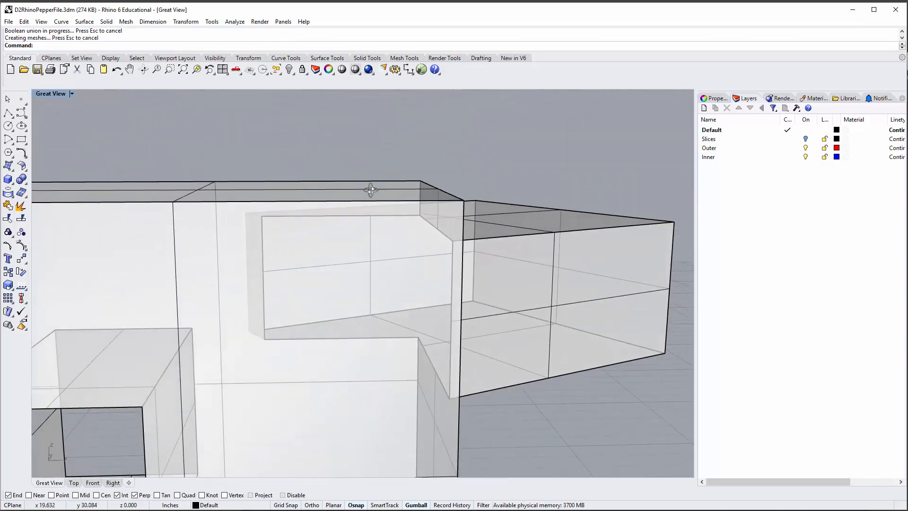
pyautogui.moveTo(258, 217); pyautogui.dragTo(208, 223, button='right')
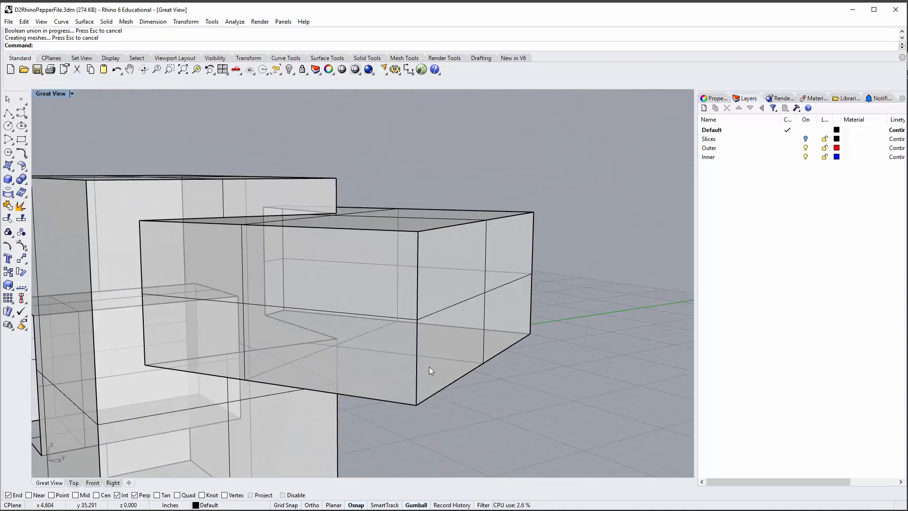
pyautogui.moveTo(430, 367); pyautogui.dragTo(326, 282, button='right')
pyautogui.click(326, 281)
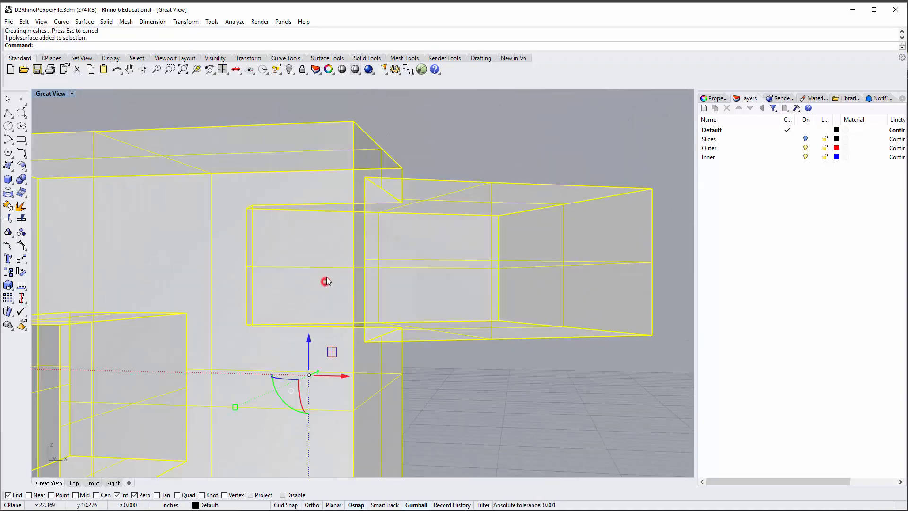
# Step: Undo the last BooleanUnion of the cut tall box and the angled box
pyautogui.scroll(-5, 326, 281)
pyautogui.moveTo(367, 201); pyautogui.dragTo(356, 235, button='right')
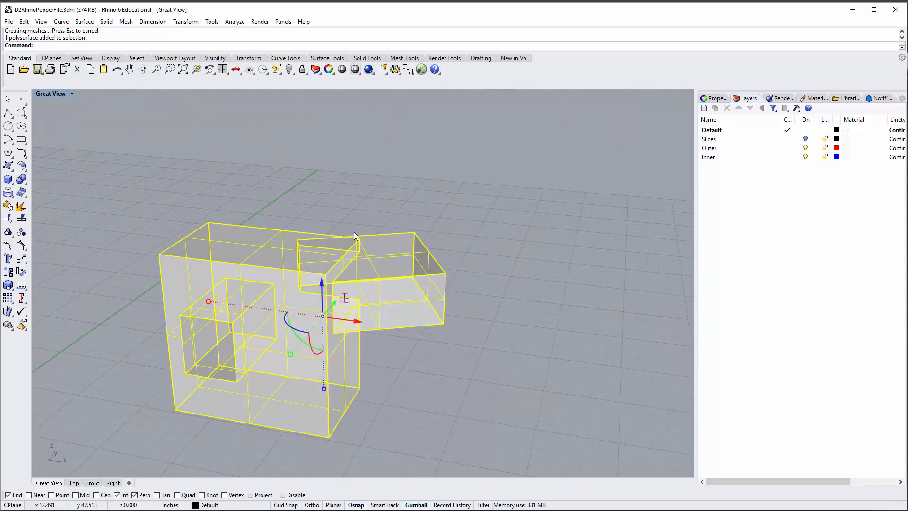
pyautogui.scroll(-2, 354, 232)
pyautogui.click(357, 181)
pyautogui.hotkey('ctrl', 'z')
pyautogui.click(358, 182)
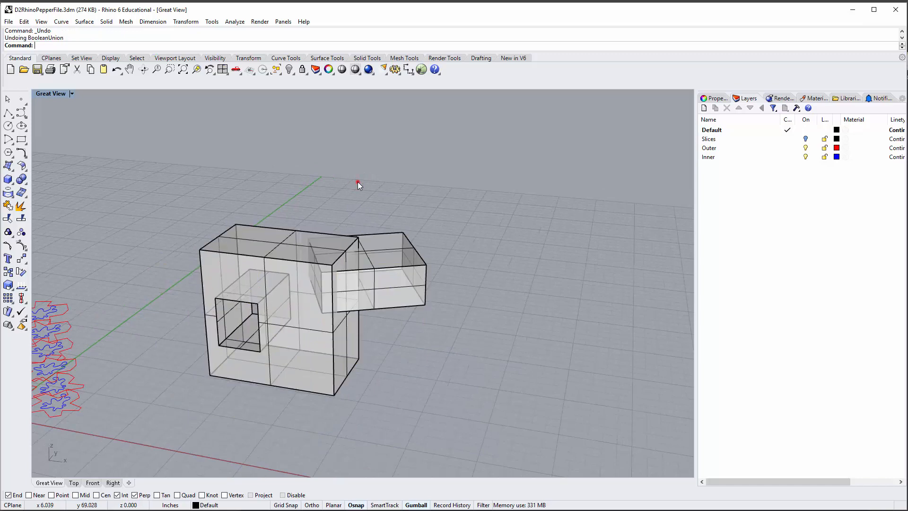
# Step: Select the angled box and move it straight down along the side of the tall box
pyautogui.moveTo(391, 204); pyautogui.dragTo(382, 240, button='right')
pyautogui.scroll(4, 367, 277)
pyautogui.moveTo(367, 277); pyautogui.dragTo(421, 218, button='right')
pyautogui.scroll(-4, 419, 240)
pyautogui.click(418, 237)
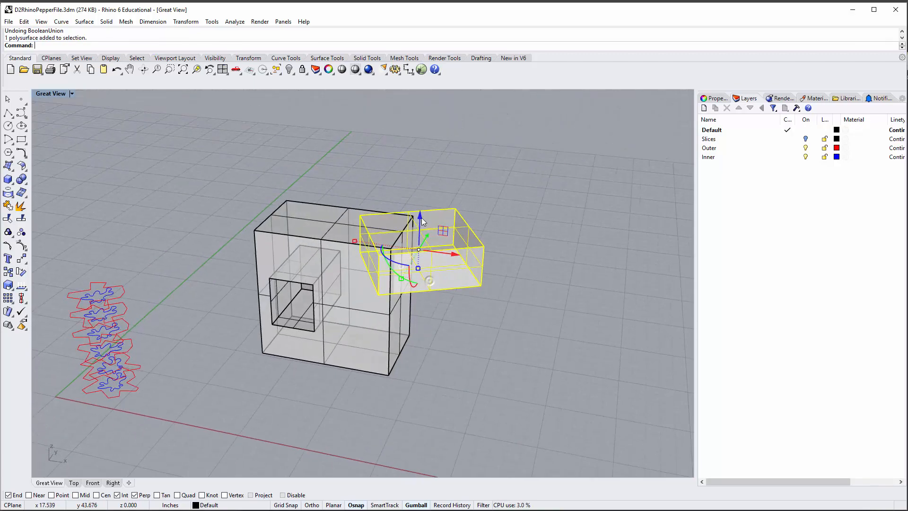
pyautogui.scroll(3, 421, 227)
pyautogui.moveTo(421, 235); pyautogui.dragTo(419, 322)
# Step: Shift the angled box horizontally deeper into the tall box and raise it about 2.1 in
pyautogui.moveTo(419, 322); pyautogui.dragTo(417, 423, button='right')
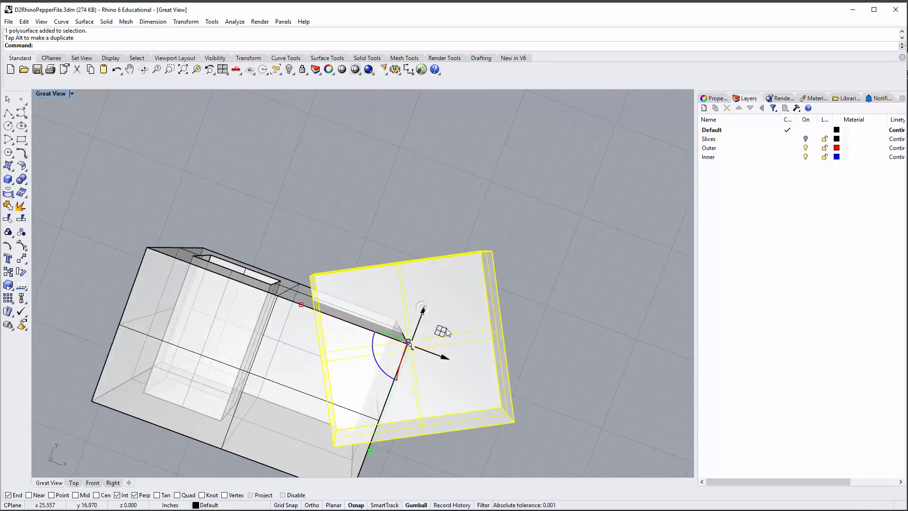
pyautogui.moveTo(442, 328); pyautogui.dragTo(359, 282)
pyautogui.moveTo(358, 283); pyautogui.dragTo(332, 192, button='right')
pyautogui.moveTo(330, 282); pyautogui.dragTo(330, 230)
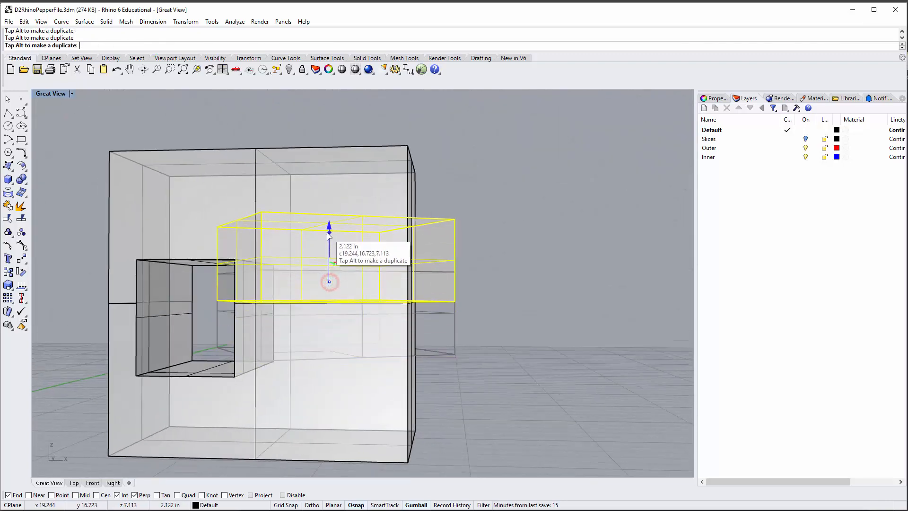
pyautogui.moveTo(324, 230); pyautogui.dragTo(322, 362, button='right')
pyautogui.moveTo(355, 283); pyautogui.dragTo(345, 290)
pyautogui.click(365, 122)
# Step: Run BooleanIntersection with the cut tall box as the first set and the angled box as the second set
pyautogui.moveTo(345, 270); pyautogui.dragTo(278, 301, button='right')
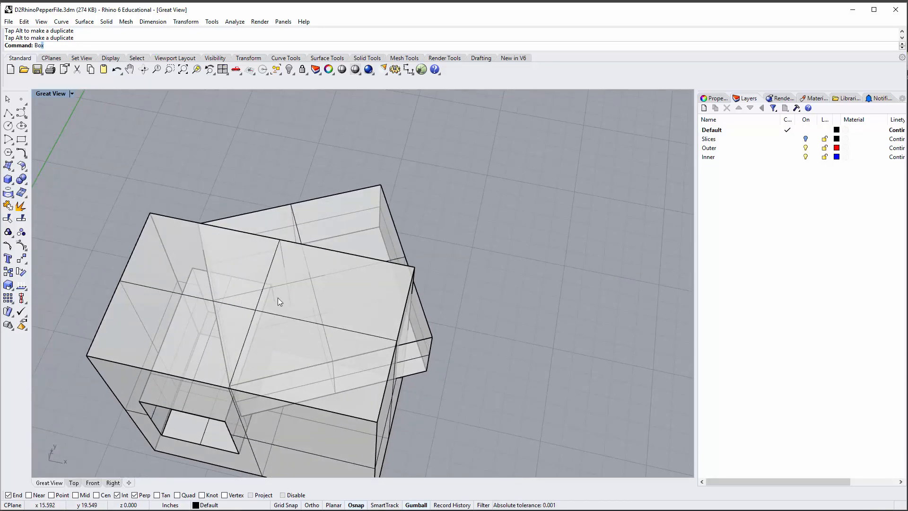
pyautogui.write('l')
pyautogui.press('Return')
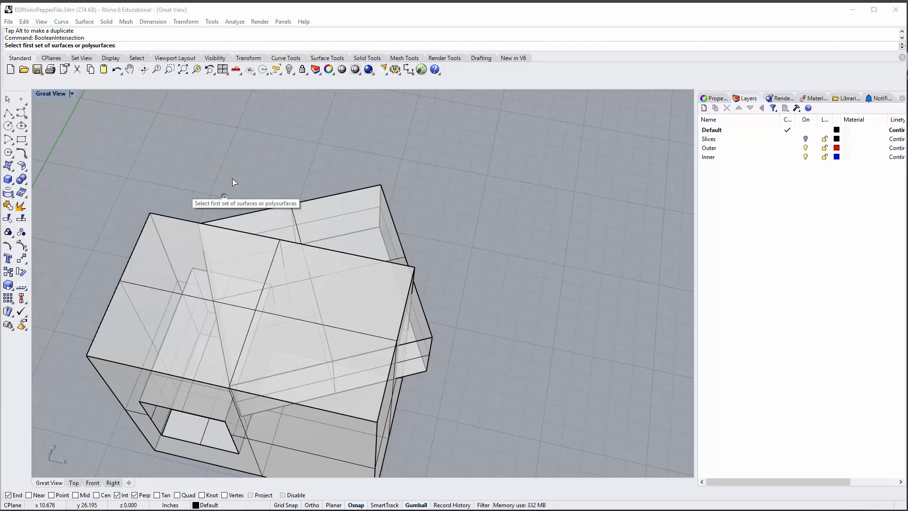
pyautogui.click(167, 277)
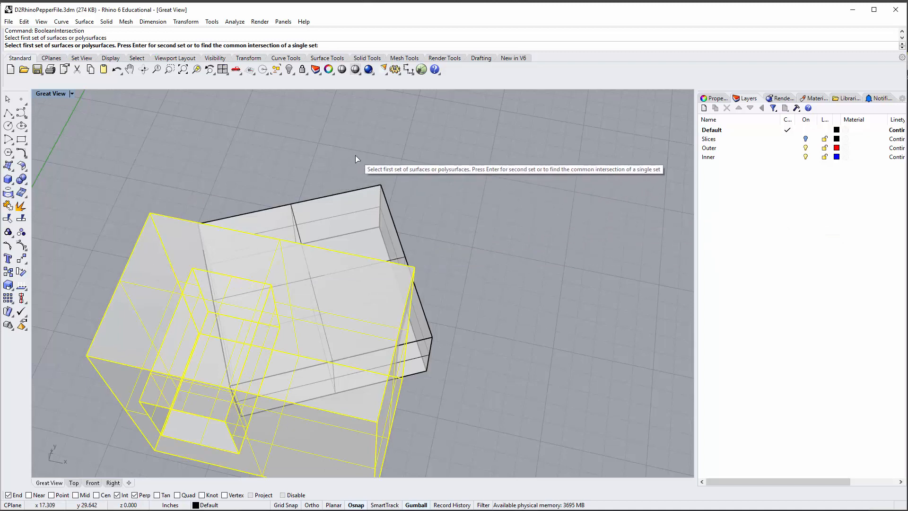
pyautogui.press('Return')
pyautogui.click(331, 206)
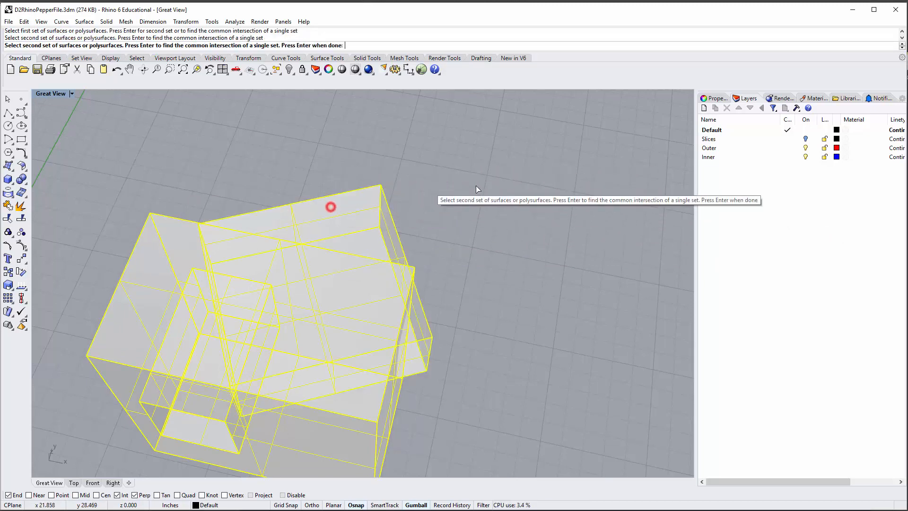
pyautogui.press('Return')
# Step: Check the shape of the intersection solid from several sides and delete it
pyautogui.moveTo(470, 250); pyautogui.dragTo(356, 224, button='right')
pyautogui.moveTo(424, 232); pyautogui.dragTo(399, 285, button='right')
pyautogui.scroll(-5, 417, 263)
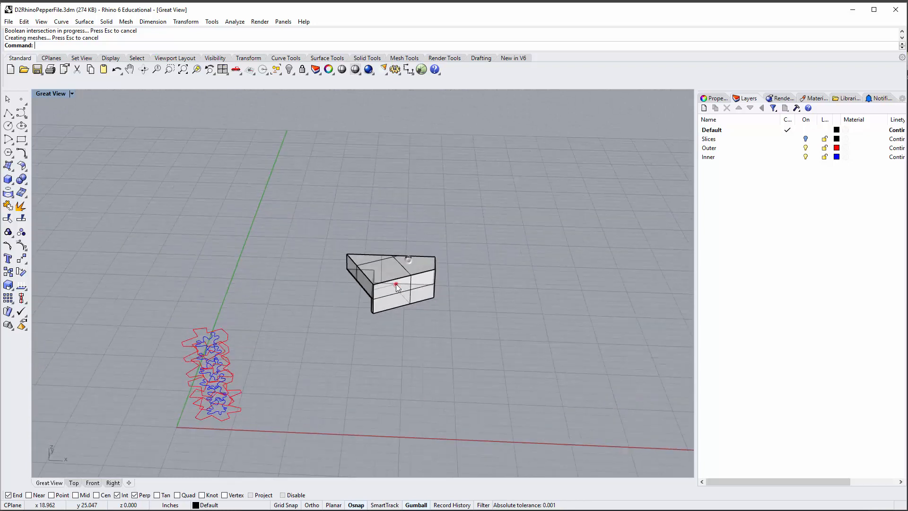
pyautogui.click(396, 284)
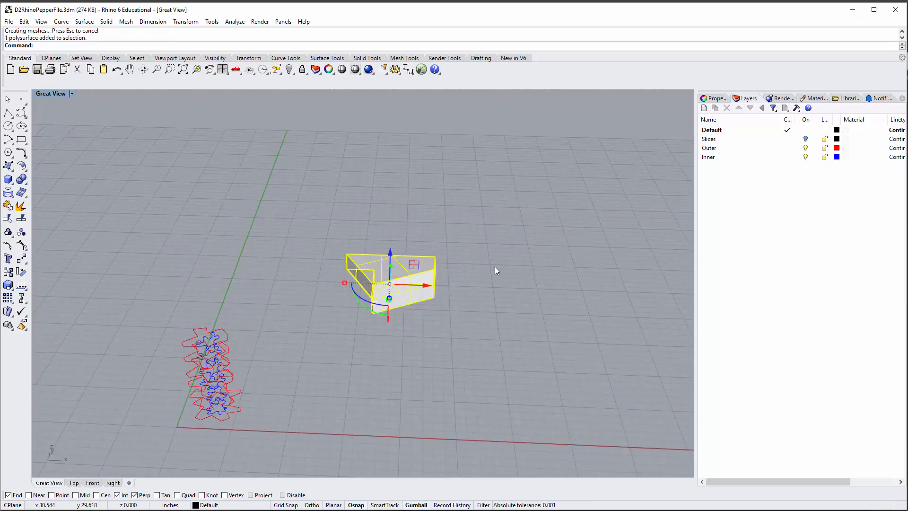
pyautogui.press('Delete')
# Step: Draw an open, right-angled polyline of four segments on the empty ground plane, with Ortho turned on after the start point
pyautogui.moveTo(488, 265); pyautogui.dragTo(337, 251, button='right')
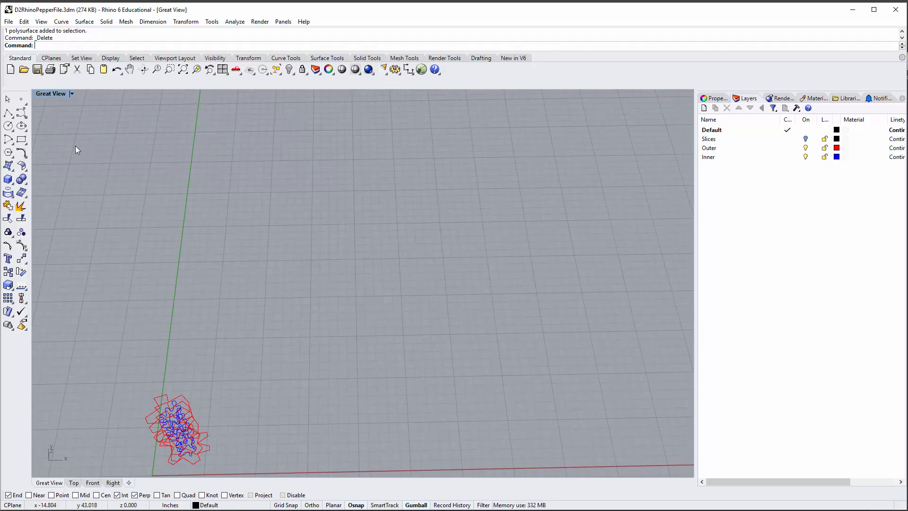
pyautogui.click(9, 112)
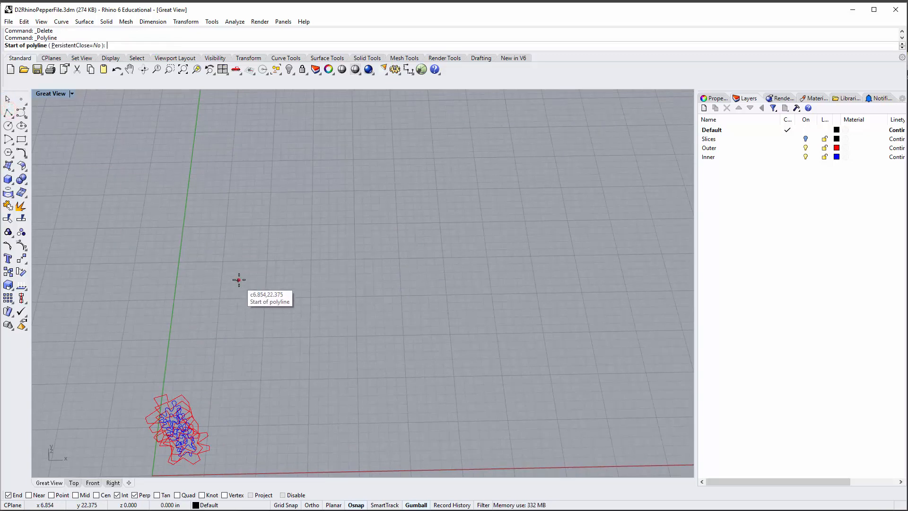
pyautogui.click(238, 279)
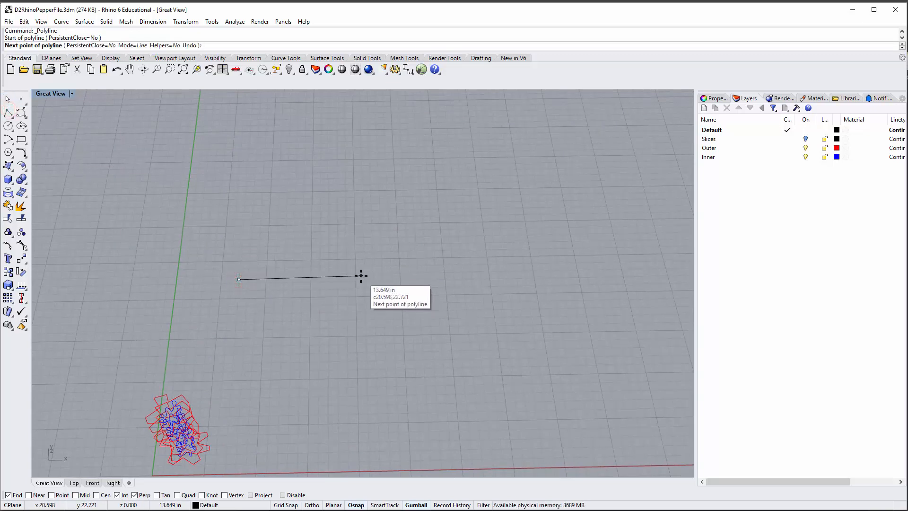
pyautogui.click(313, 505)
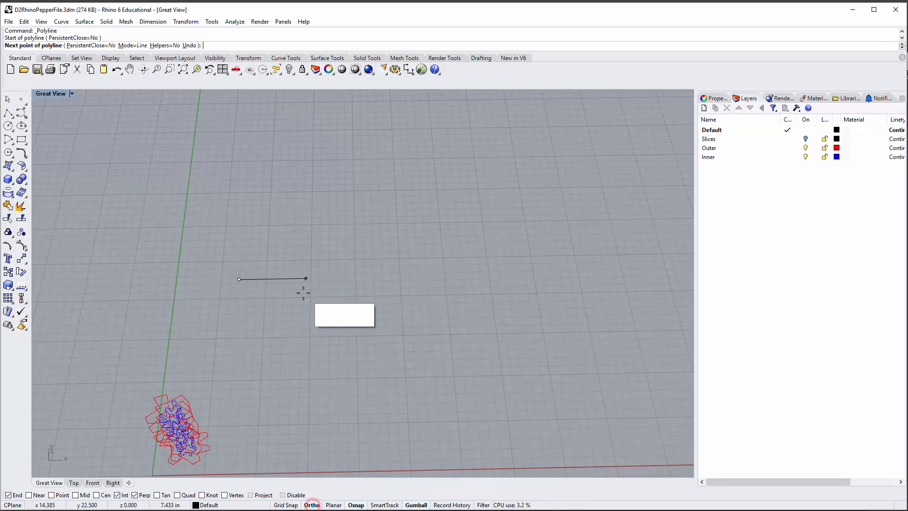
pyautogui.click(288, 287)
pyautogui.click(287, 332)
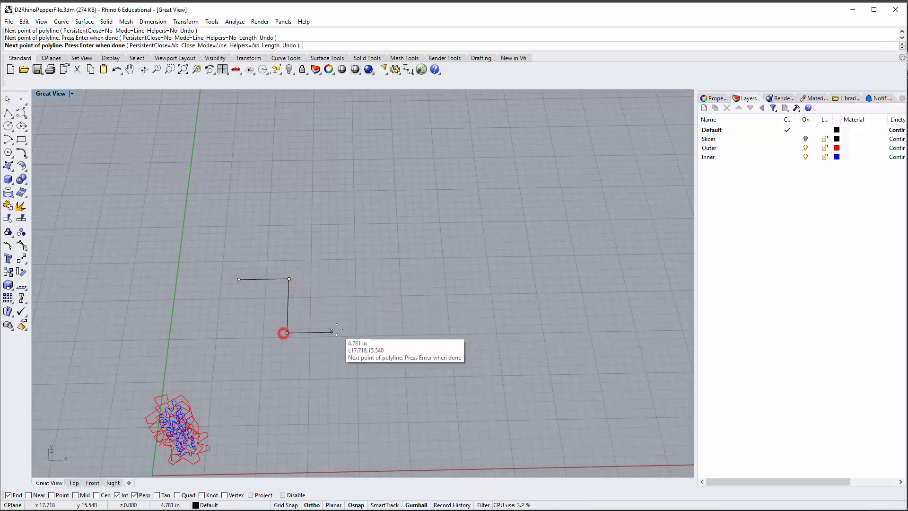
pyautogui.click(351, 331)
pyautogui.click(349, 239)
pyautogui.press('Return')
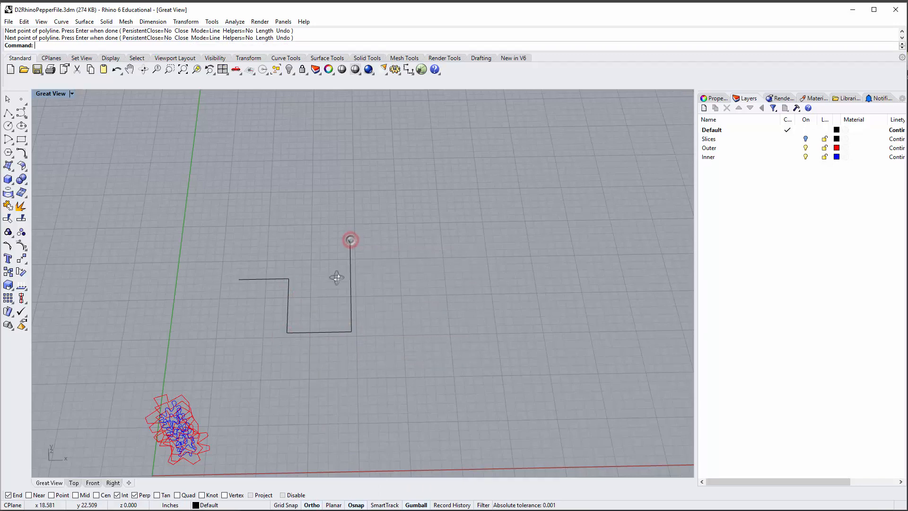
# Step: Offset the open polyline by 0.3 in with sharp corners, toward the inside of its U-shaped part
pyautogui.moveTo(336, 278); pyautogui.dragTo(330, 370, button='right')
pyautogui.click(330, 372)
pyautogui.click(355, 263)
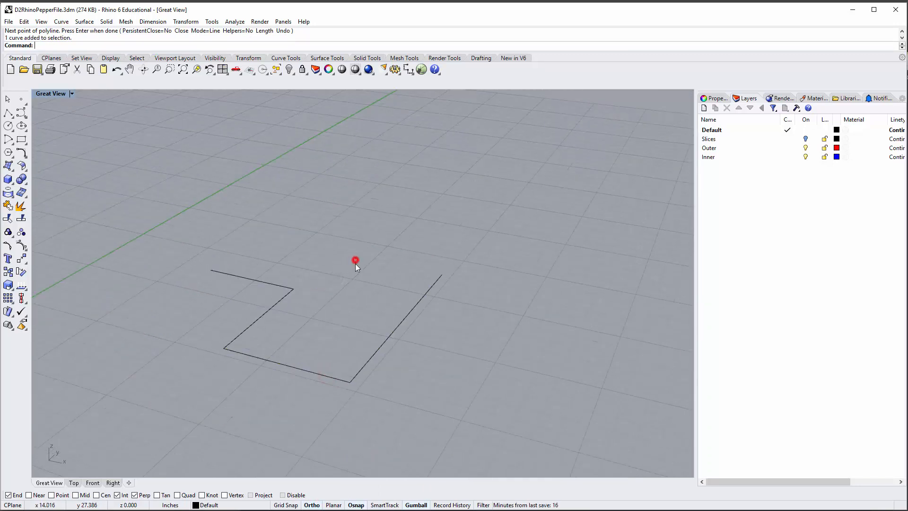
pyautogui.moveTo(356, 263); pyautogui.dragTo(373, 304, button='right')
pyautogui.moveTo(308, 248); pyautogui.dragTo(349, 415, button='right')
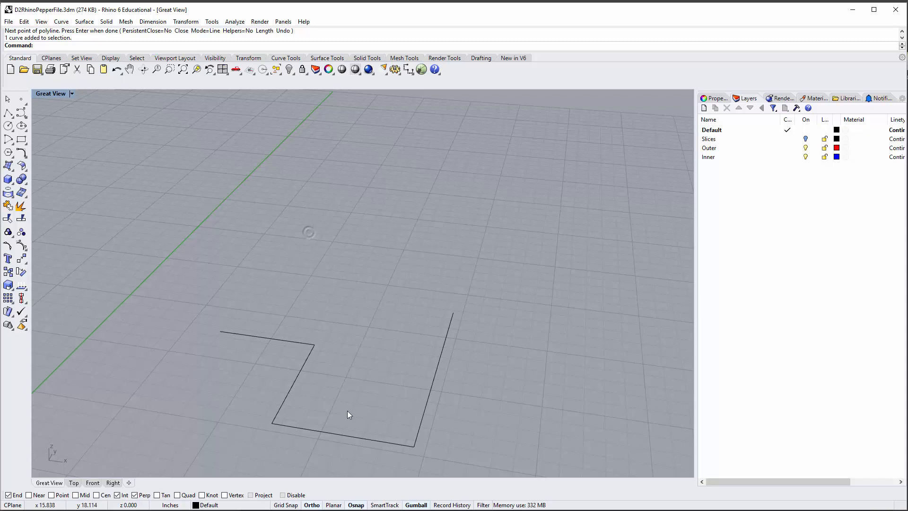
pyautogui.click(425, 398)
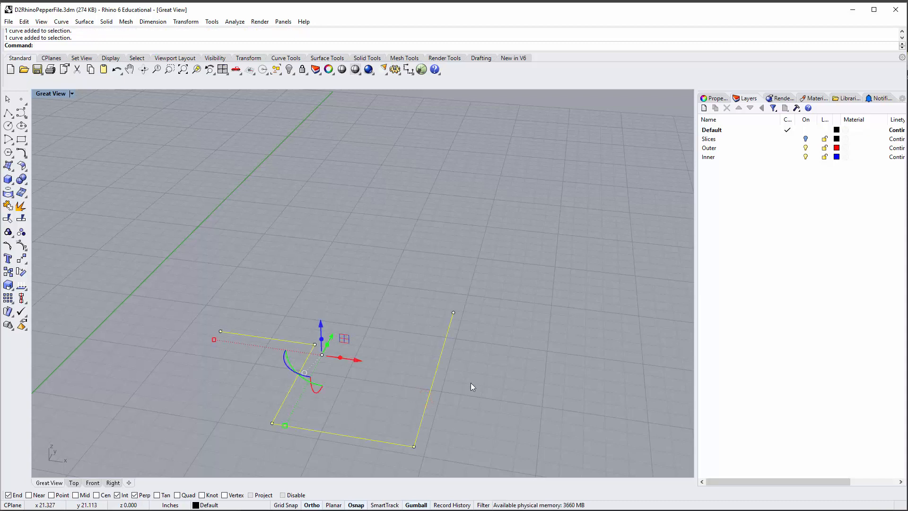
pyautogui.press('Return')
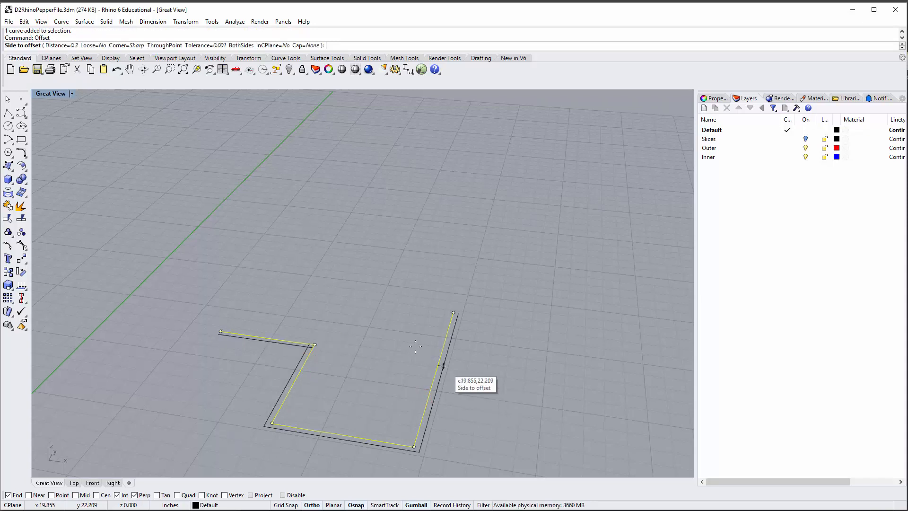
pyautogui.click(381, 322)
# Step: Draw short polylines that close the gaps between the original and offset curves at both open ends
pyautogui.moveTo(359, 254); pyautogui.dragTo(376, 317, button='right')
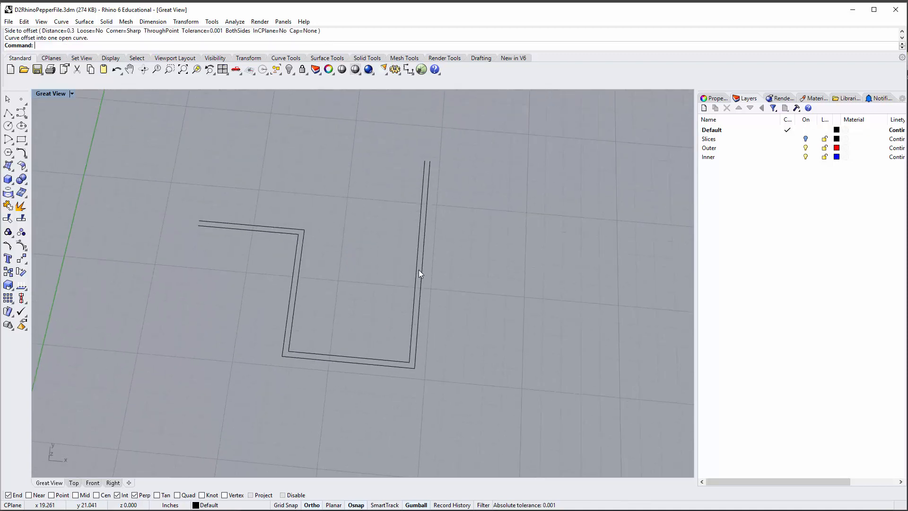
pyautogui.write('polyline')
pyautogui.press('Return')
pyautogui.click(424, 160)
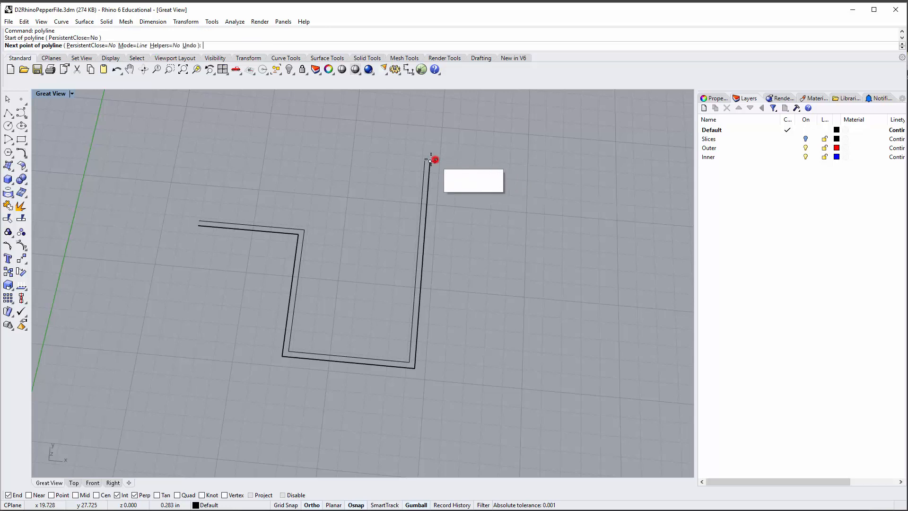
pyautogui.click(429, 161)
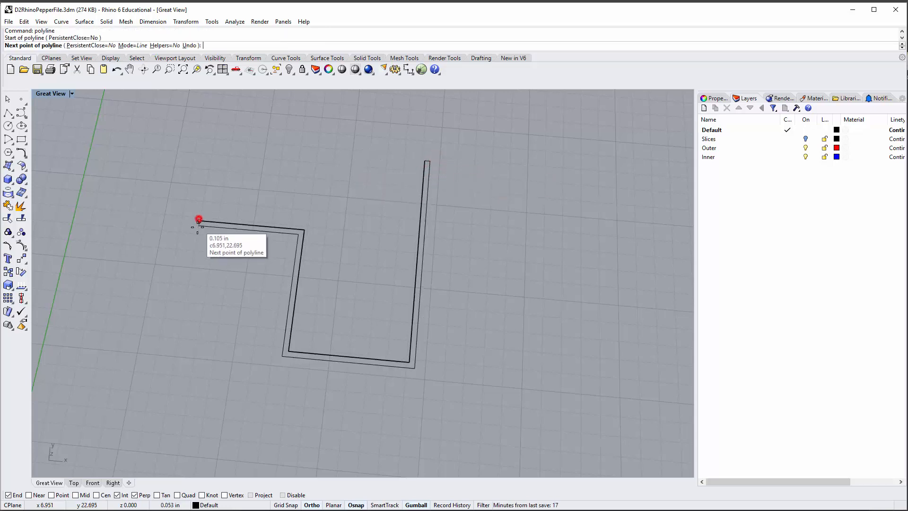
pyautogui.rightClick(211, 288)
# Step: Select the two parallel curves and the two end caps and join them into one closed curve
pyautogui.scroll(-2, 211, 287)
pyautogui.moveTo(150, 135); pyautogui.dragTo(446, 389)
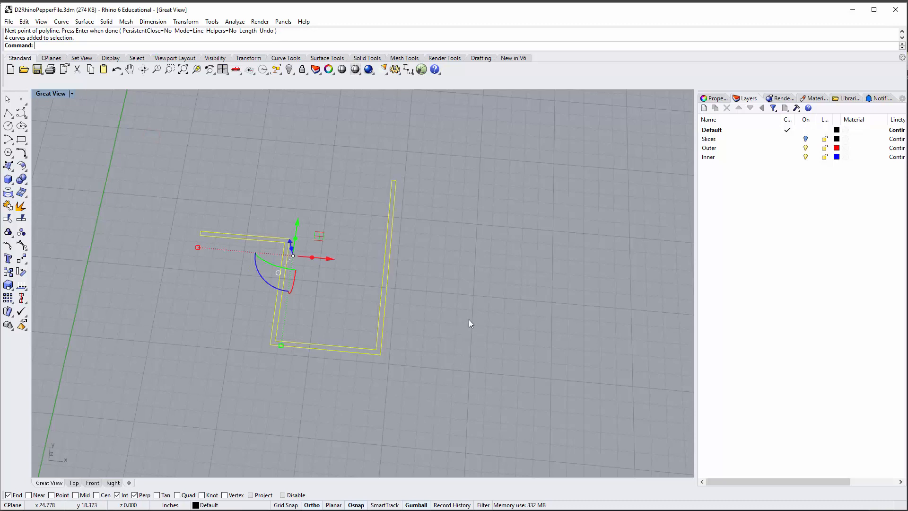
pyautogui.hotkey('ctrl', 'j')
# Step: Extrude the closed wall outline upward with BothSides set to No
pyautogui.moveTo(469, 319); pyautogui.dragTo(399, 345, button='right')
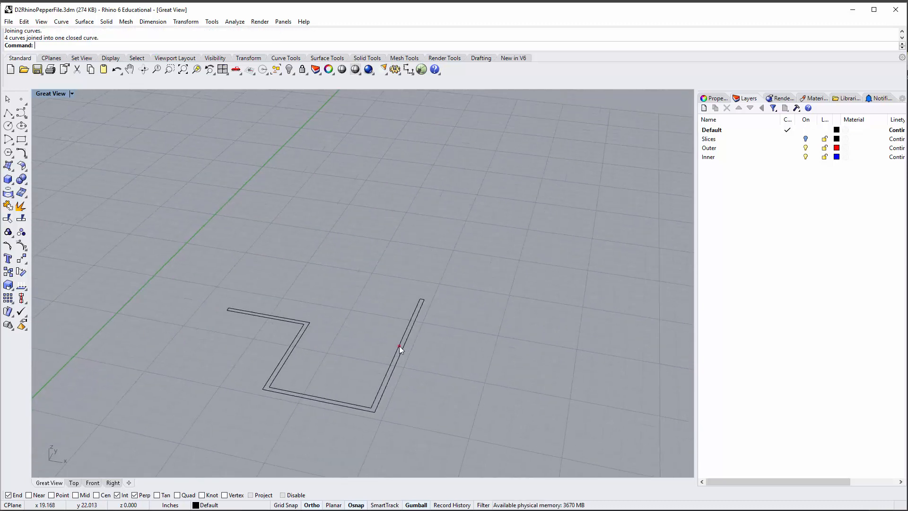
pyautogui.click(399, 345)
pyautogui.write('extrude')
pyautogui.press('Return')
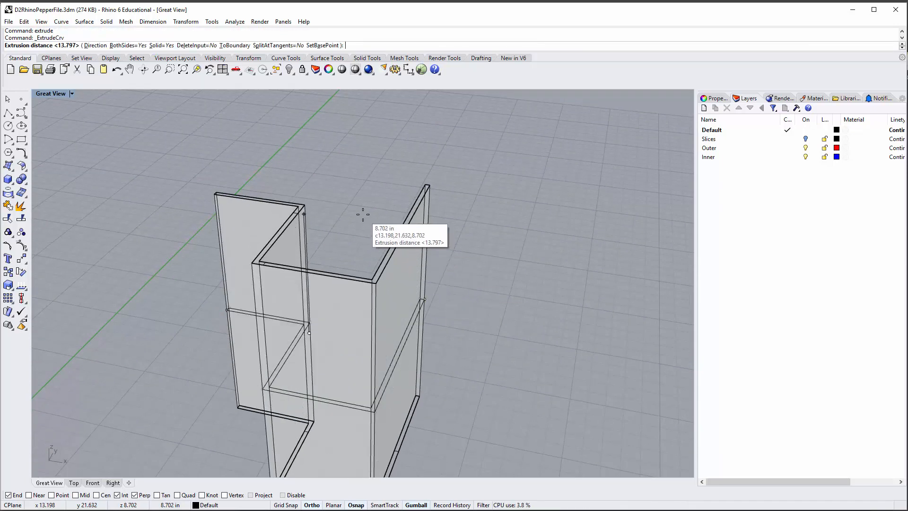
pyautogui.write('b')
pyautogui.press('Return')
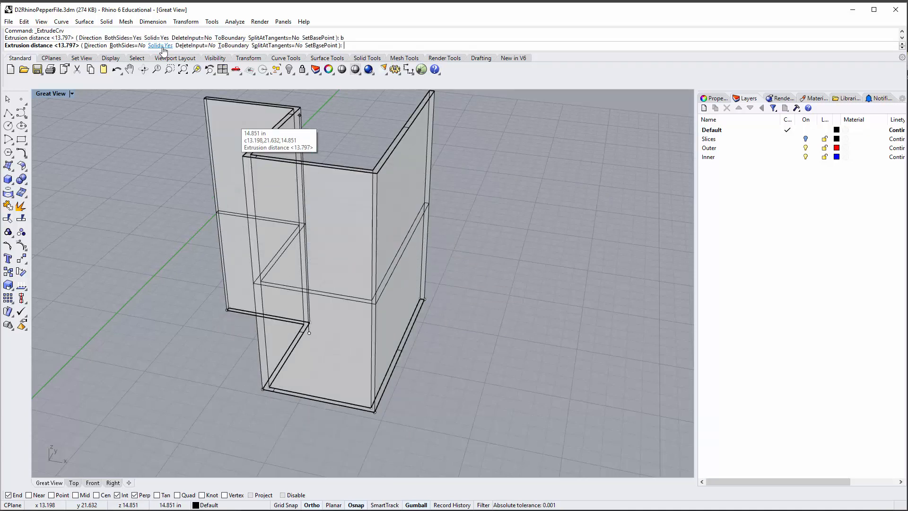
pyautogui.click(258, 237)
pyautogui.click(363, 163)
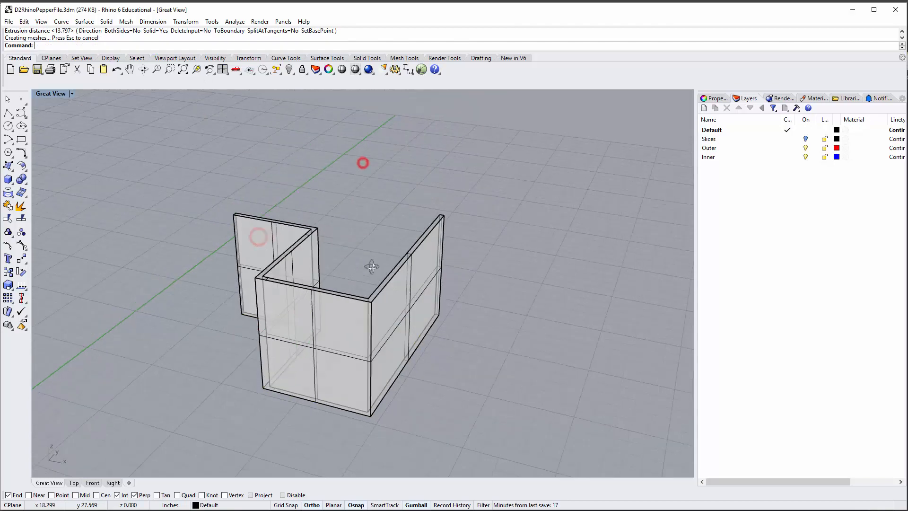
# Step: Set the viewport display mode to Shaded and look over the extruded walls
pyautogui.moveTo(371, 267); pyautogui.dragTo(112, 118, button='right')
pyautogui.click(54, 94)
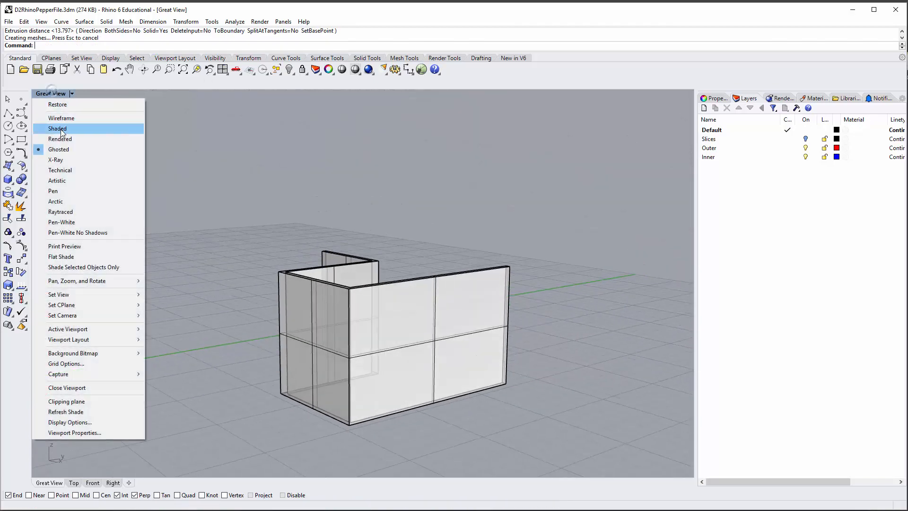
pyautogui.click(61, 129)
pyautogui.moveTo(177, 156)
pyautogui.mouseDown(button='right')
pyautogui.moveTo(473, 337)
pyautogui.moveTo(533, 361)
pyautogui.moveTo(326, 314)
pyautogui.moveTo(361, 340)
pyautogui.moveTo(484, 391)
pyautogui.moveTo(320, 288)
pyautogui.moveTo(308, 251)
pyautogui.moveTo(303, 265)
pyautogui.moveTo(334, 261)
pyautogui.moveTo(438, 333)
pyautogui.moveTo(367, 269)
pyautogui.moveTo(381, 284)
pyautogui.moveTo(335, 389)
pyautogui.moveTo(335, 296)
pyautogui.mouseUp(button='right')
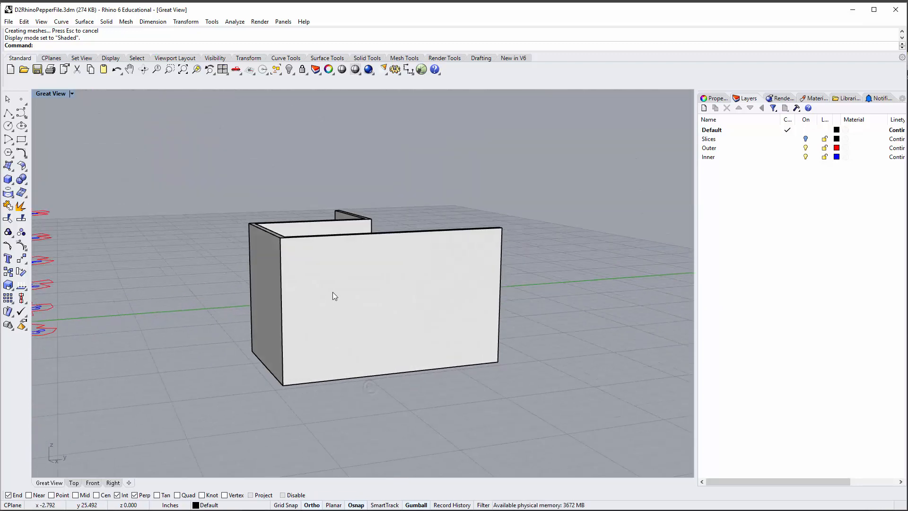
pyautogui.moveTo(380, 388); pyautogui.dragTo(294, 381, button='right')
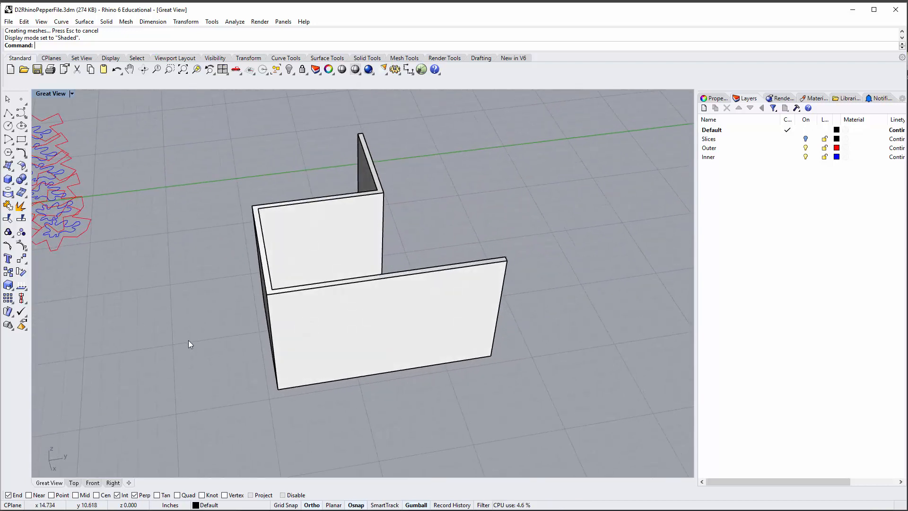
# Step: Draw a small elongated box on the ground in front of the long outer wall
pyautogui.click(8, 178)
pyautogui.keyDown('shift'); pyautogui.moveTo(305, 331); pyautogui.dragTo(300, 263, button='right'); pyautogui.keyUp('shift')
pyautogui.click(314, 394)
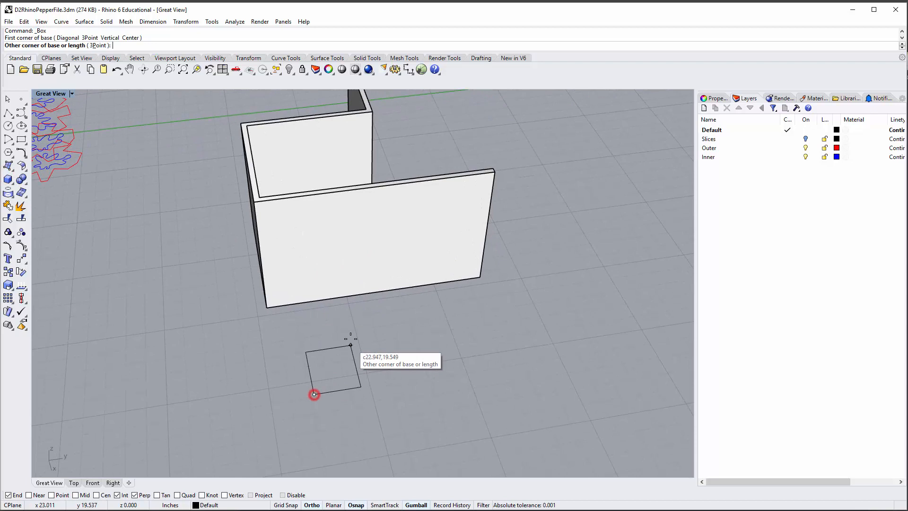
pyautogui.click(334, 309)
pyautogui.click(338, 349)
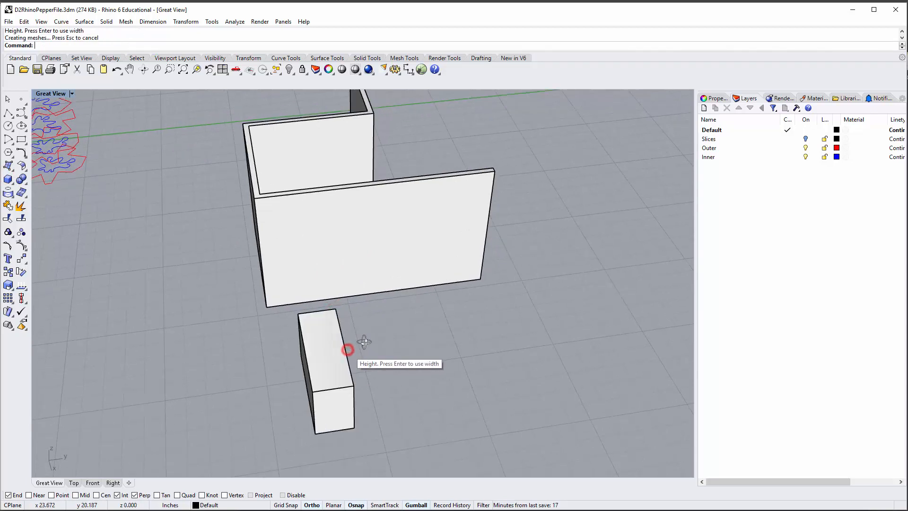
# Step: Rotate the small box a quarter turn about its centre so it stands upright like a door
pyautogui.moveTo(347, 350); pyautogui.dragTo(316, 297, button='right')
pyautogui.moveTo(307, 385); pyautogui.dragTo(339, 262, button='right')
pyautogui.click(373, 381)
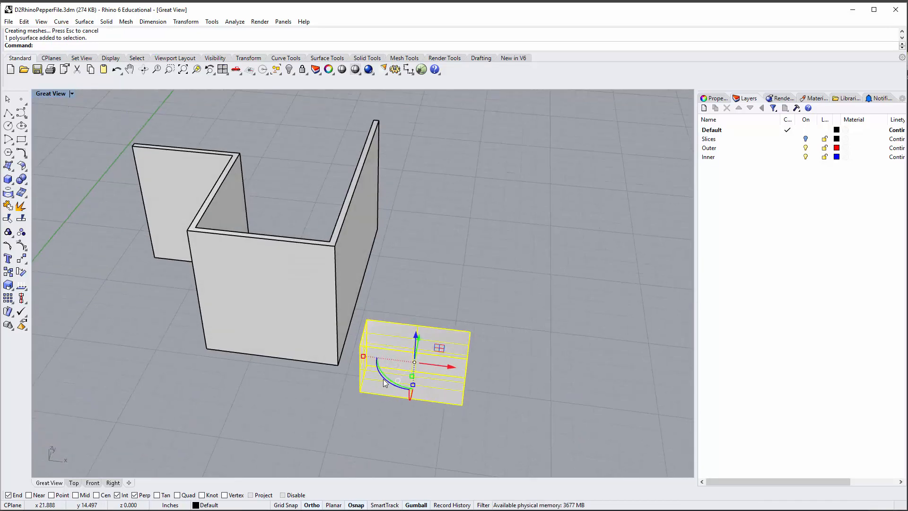
pyautogui.moveTo(325, 227); pyautogui.dragTo(389, 374, button='right')
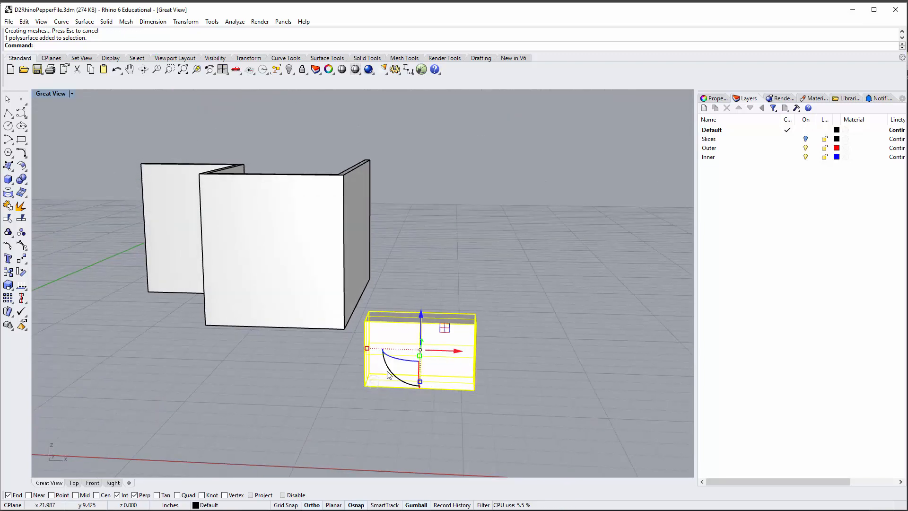
pyautogui.moveTo(389, 374); pyautogui.dragTo(371, 339)
pyautogui.click(498, 342)
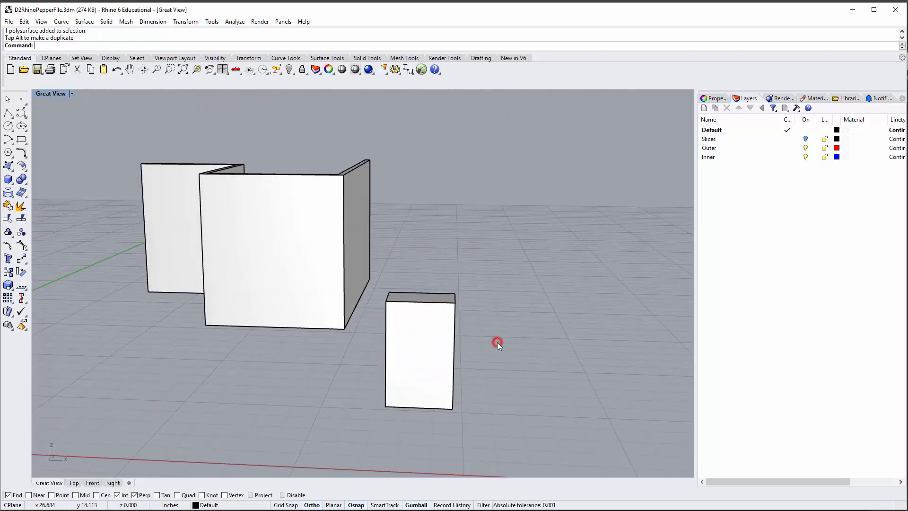
pyautogui.moveTo(497, 342); pyautogui.dragTo(234, 478, button='right')
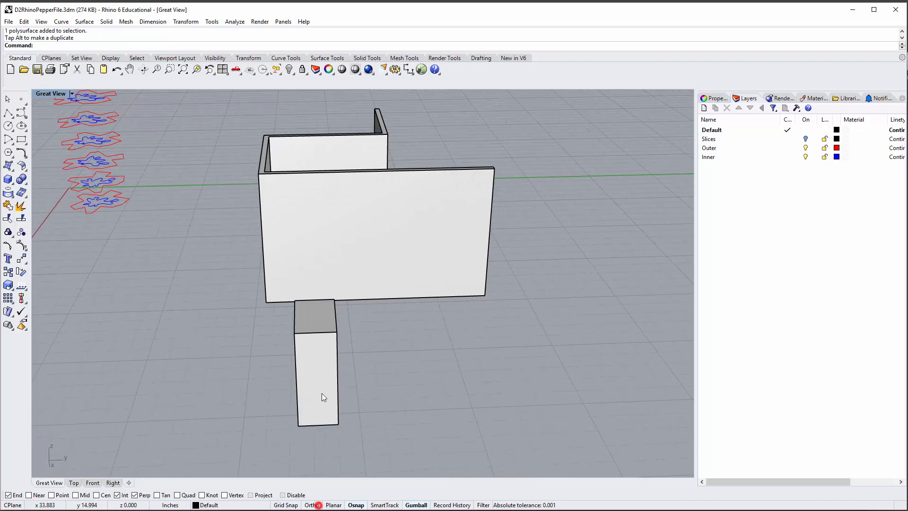
# Step: Turn Ortho off and move the upright box from its bottom corner to the bottom corner of the long outer wall
pyautogui.moveTo(321, 397); pyautogui.dragTo(367, 387, button='right')
pyautogui.click(367, 387)
pyautogui.moveTo(373, 326); pyautogui.dragTo(373, 238)
pyautogui.write('m')
pyautogui.press('Return')
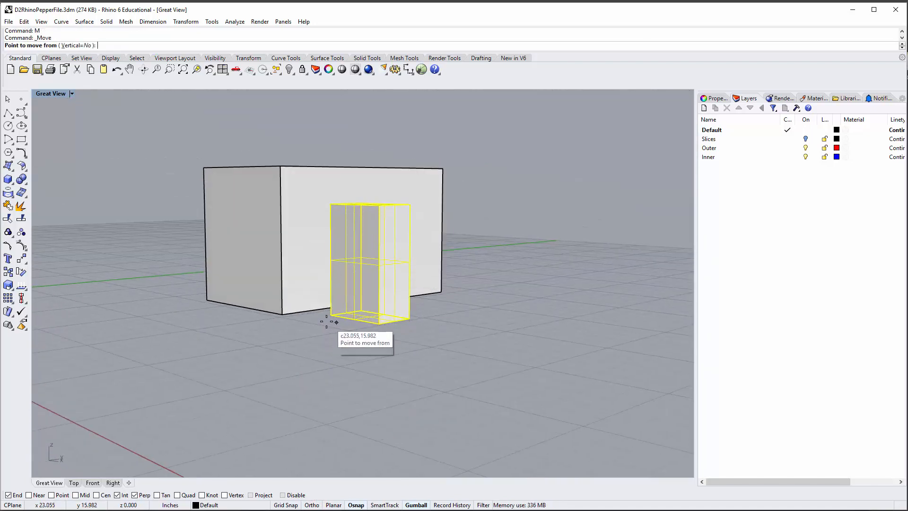
pyautogui.click(326, 322)
pyautogui.click(284, 319)
# Step: Try to shift the box along the long wall with a numeric gumball move and undo it
pyautogui.moveTo(405, 300); pyautogui.dragTo(296, 269, button='right')
pyautogui.scroll(5, 314, 307)
pyautogui.click(308, 307)
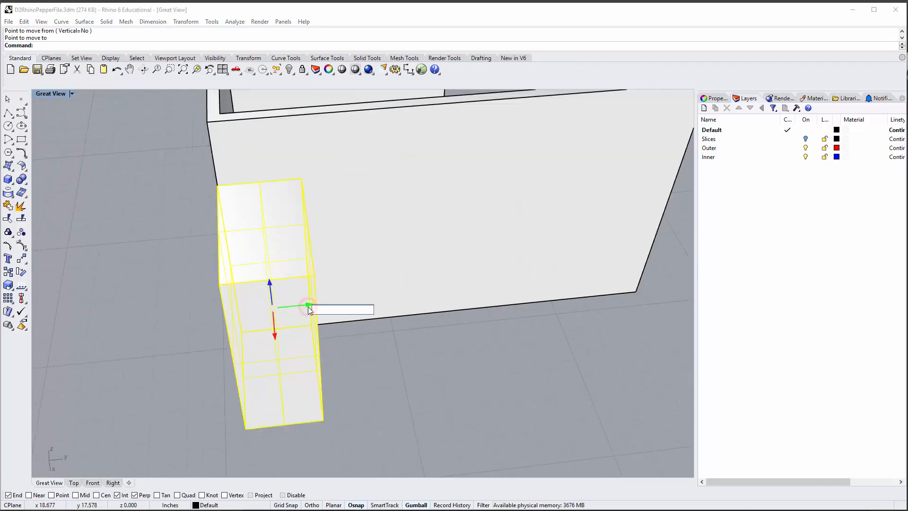
pyautogui.press('Return')
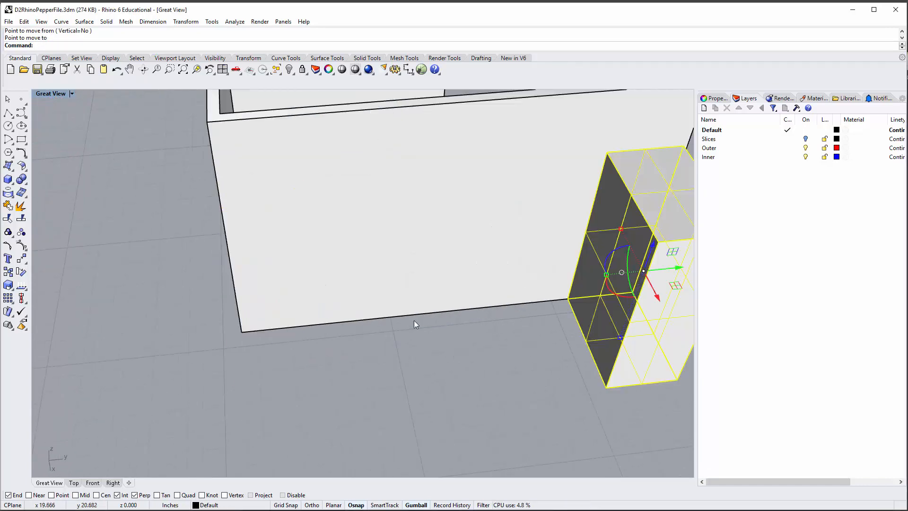
pyautogui.scroll(-5, 415, 324)
pyautogui.hotkey('ctrl', 'z')
# Step: Move the box 3 inches along the long wall, away from the wall's corner
pyautogui.scroll(5, 374, 316)
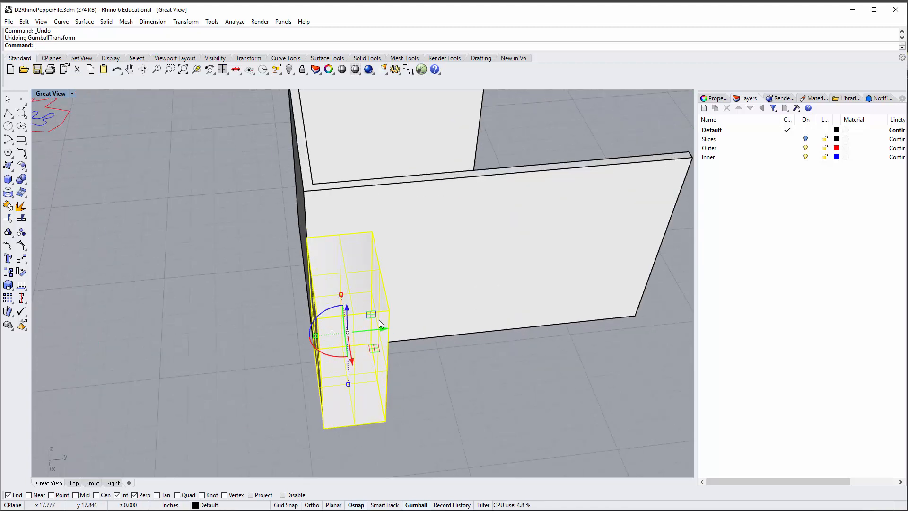
pyautogui.click(377, 330)
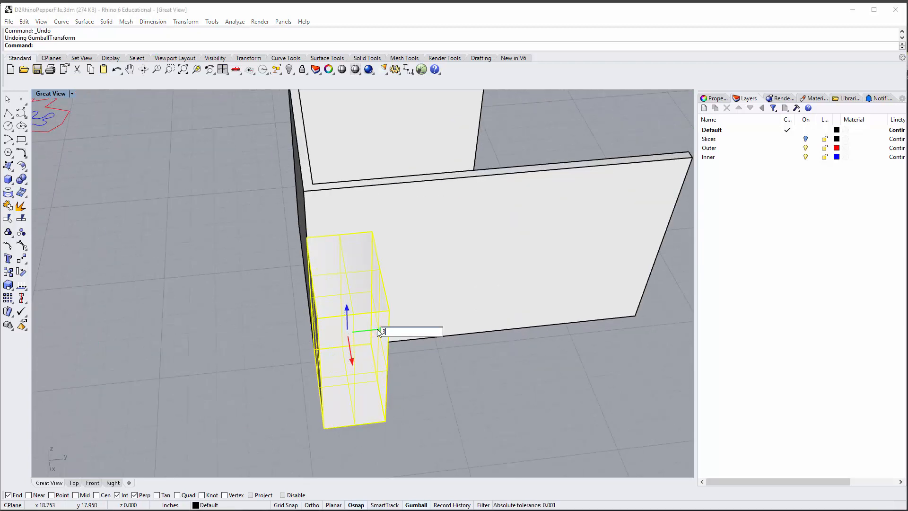
pyautogui.press('Return')
pyautogui.click(328, 384)
pyautogui.moveTo(384, 380); pyautogui.dragTo(322, 333, button='right')
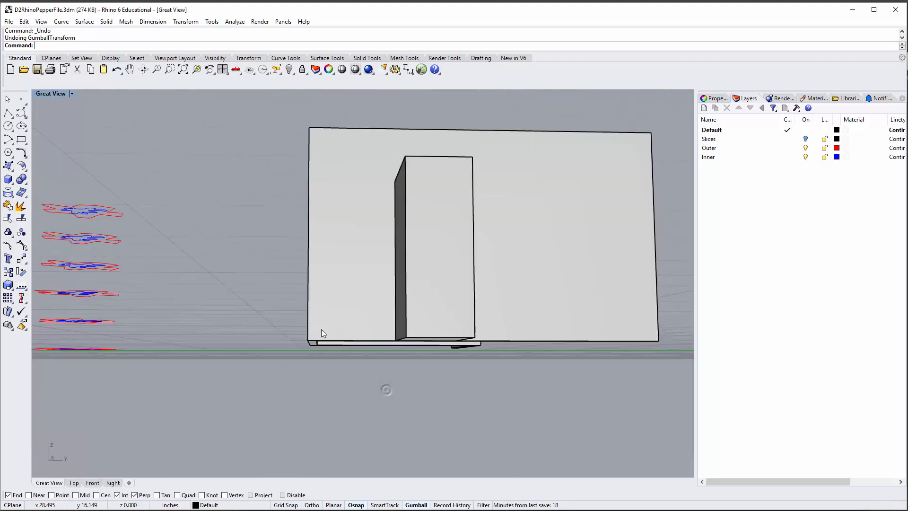
pyautogui.moveTo(408, 299); pyautogui.dragTo(421, 419, button='right')
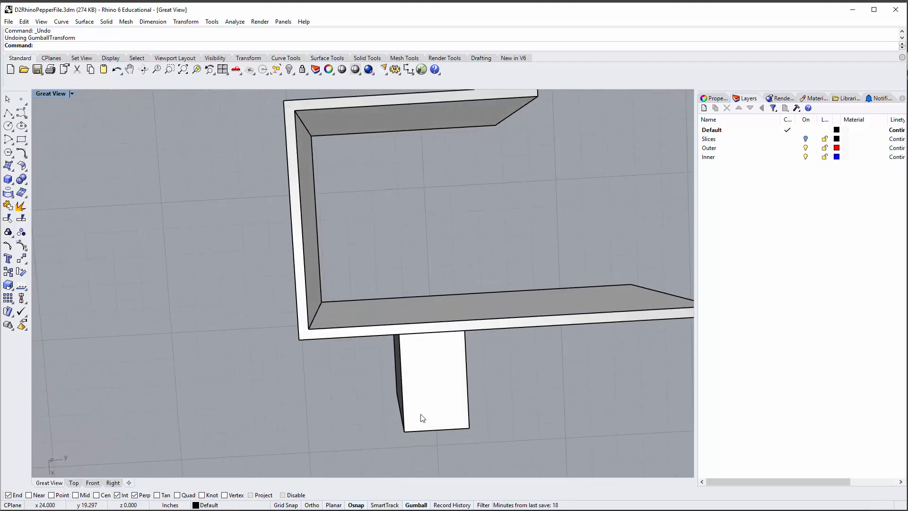
# Step: Push the box inward so that it passes through the thickness of the long wall
pyautogui.scroll(2, 428, 377)
pyautogui.click(428, 348)
pyautogui.moveTo(428, 395); pyautogui.dragTo(430, 358)
pyautogui.click(526, 354)
pyautogui.moveTo(519, 340); pyautogui.dragTo(512, 319, button='right')
# Step: Cut a door opening by subtracting the box from the walls with BooleanDifference, with DeleteInput set to Yes
pyautogui.write('BooleanDifference')
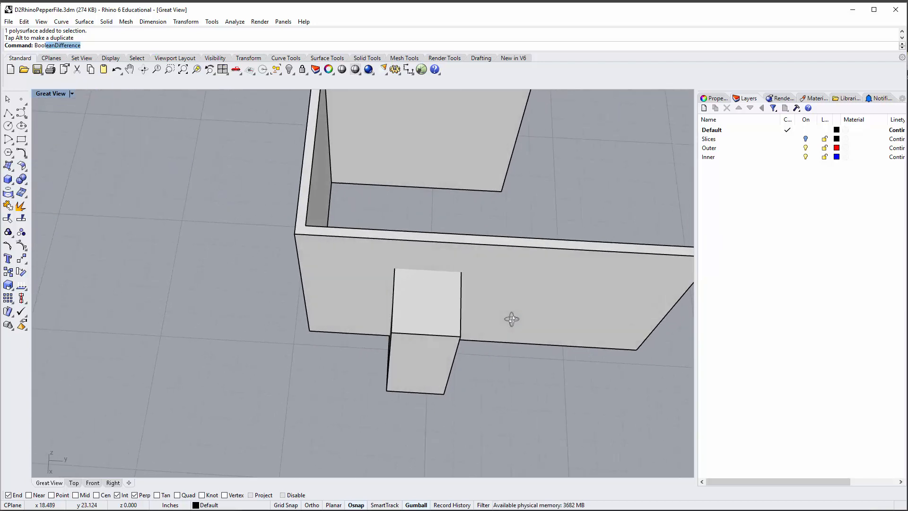
pyautogui.press('Return')
pyautogui.click(332, 264)
pyautogui.press('Return')
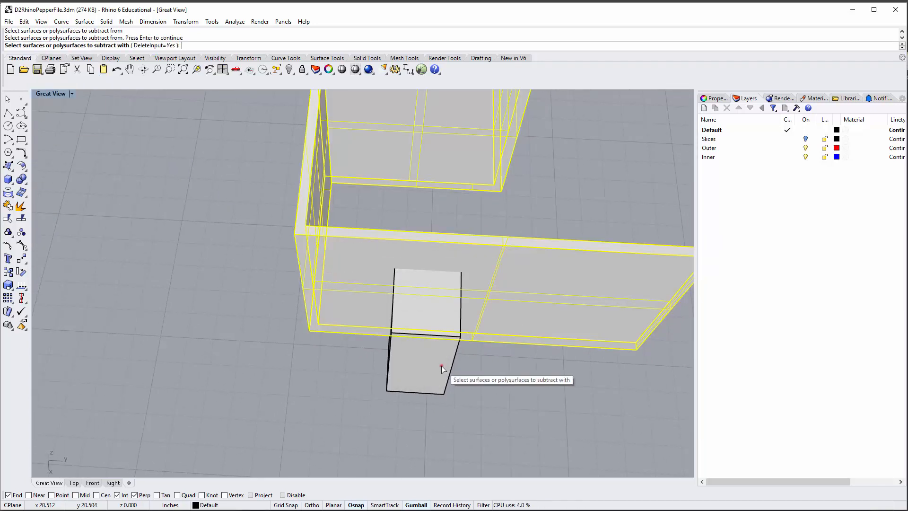
pyautogui.click(441, 369)
pyautogui.press('Return')
pyautogui.moveTo(441, 368); pyautogui.dragTo(420, 242, button='right')
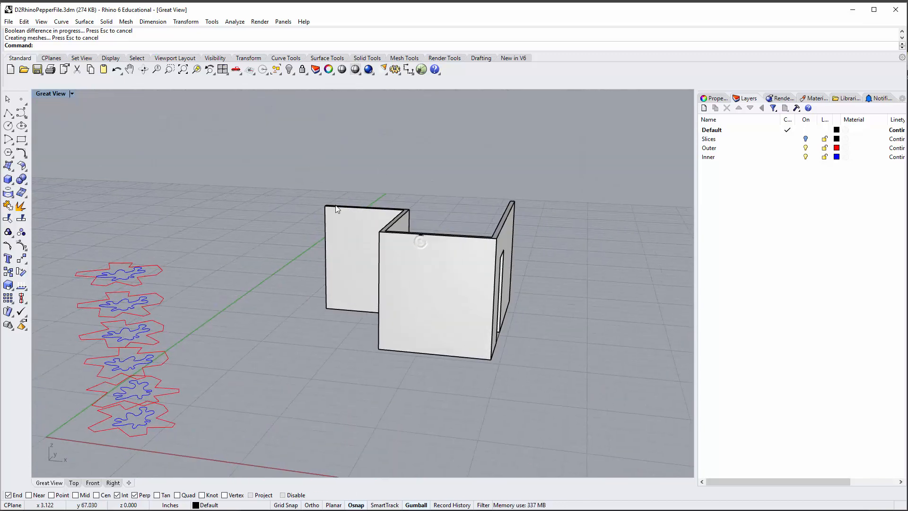
# Step: Delete the walls together with their outline curve and zoom to the stack of red and blue curves
pyautogui.moveTo(290, 154); pyautogui.dragTo(597, 406)
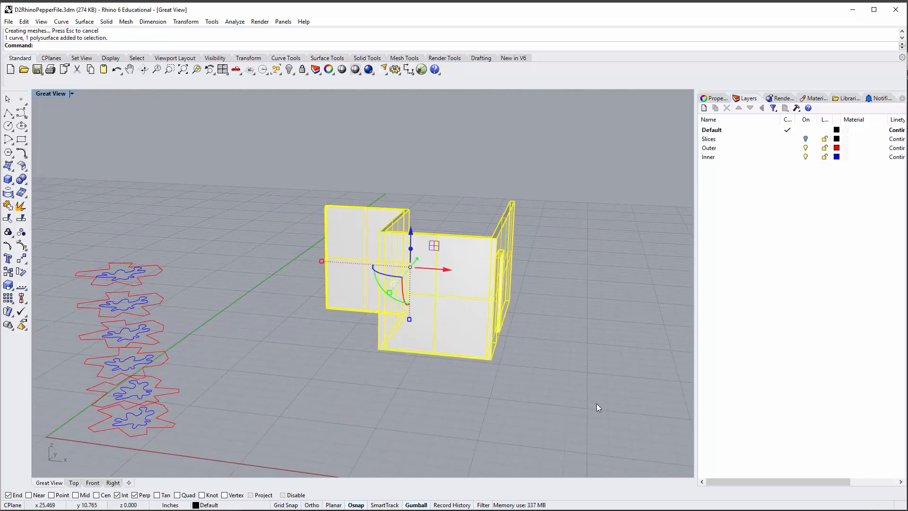
pyautogui.press('Delete')
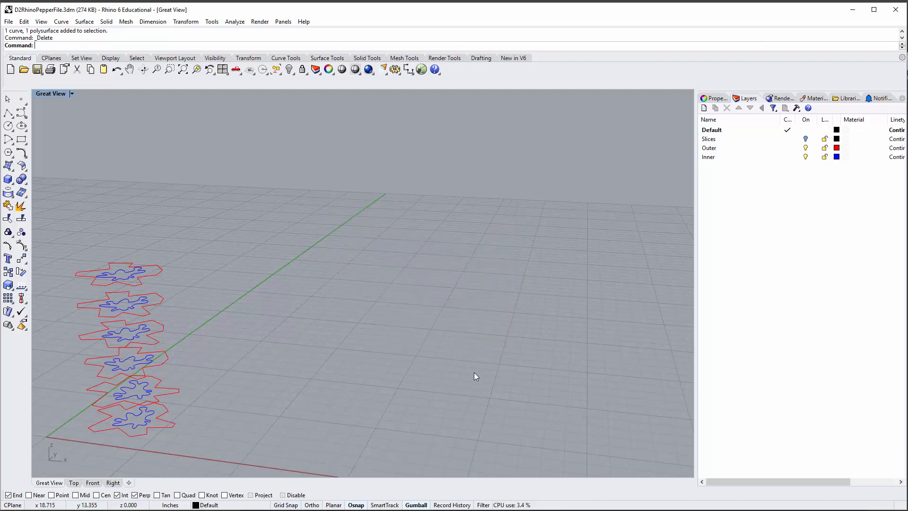
pyautogui.keyDown('shift'); pyautogui.moveTo(466, 387); pyautogui.dragTo(648, 315, button='right'); pyautogui.keyUp('shift')
pyautogui.moveTo(229, 167); pyautogui.dragTo(397, 371)
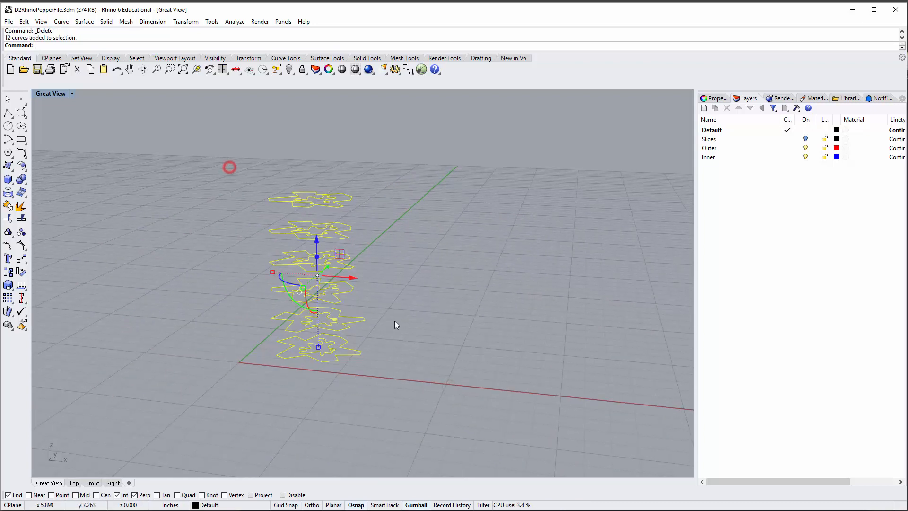
pyautogui.write('zs')
pyautogui.press('Return')
pyautogui.click(199, 265)
pyautogui.moveTo(422, 305); pyautogui.dragTo(448, 298, button='right')
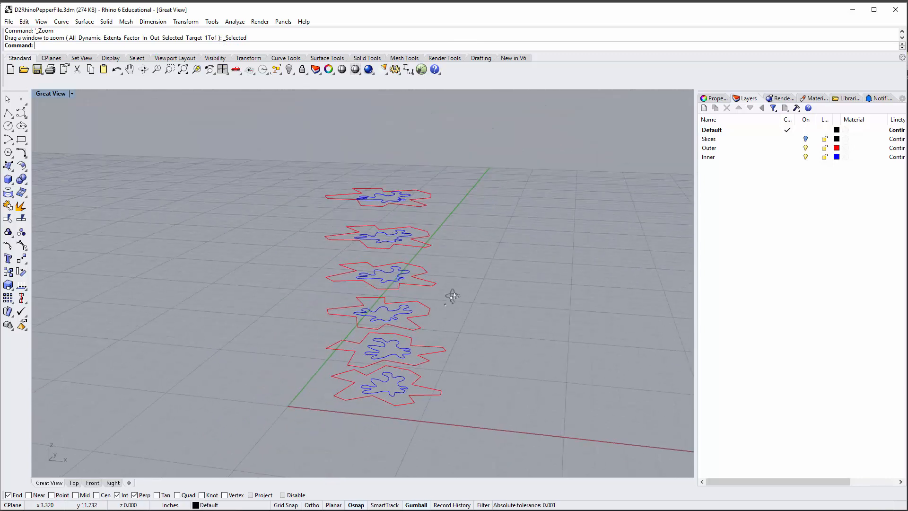
# Step: Create a layer named Loft Outer and set its colour to Orange
pyautogui.click(705, 107)
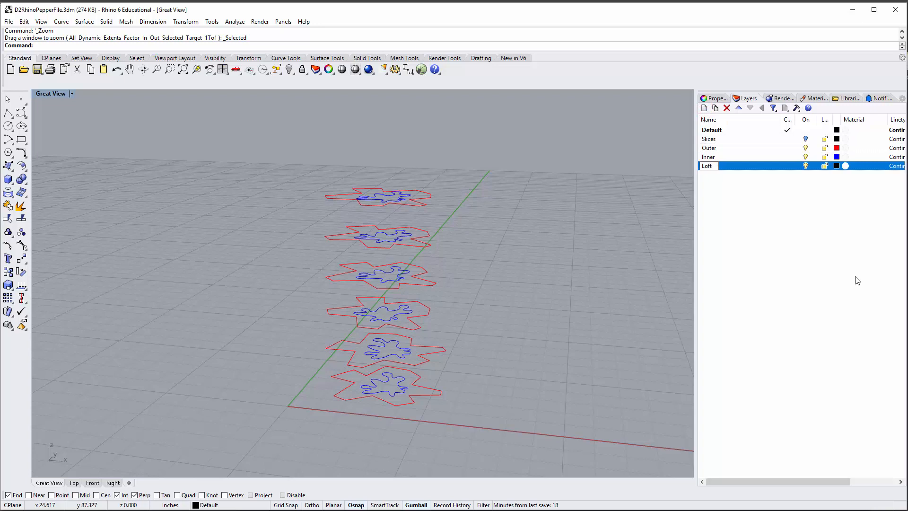
pyautogui.write('Loft')
pyautogui.click(817, 258)
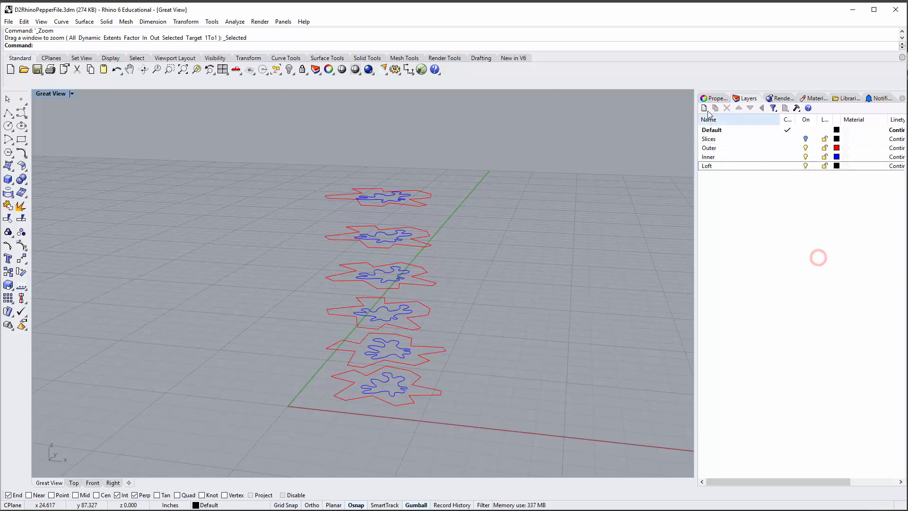
pyautogui.click(713, 166)
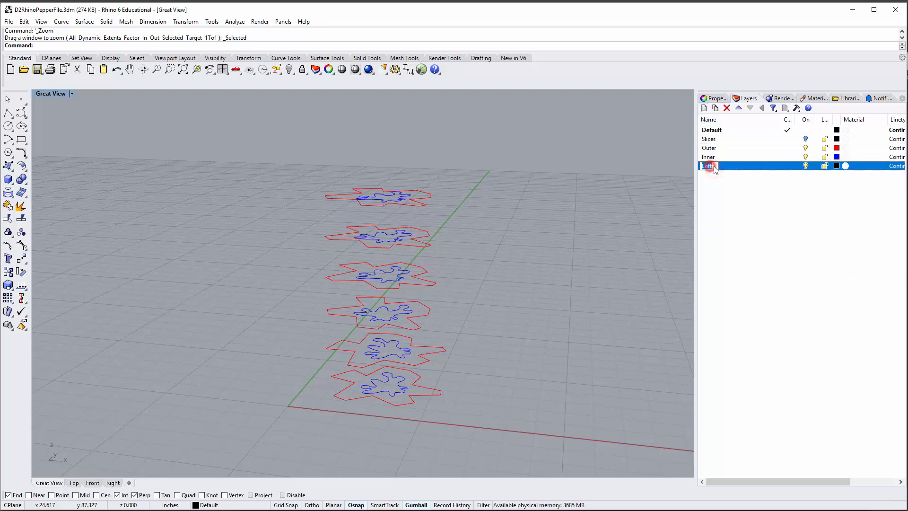
pyautogui.click(797, 245)
pyautogui.click(837, 166)
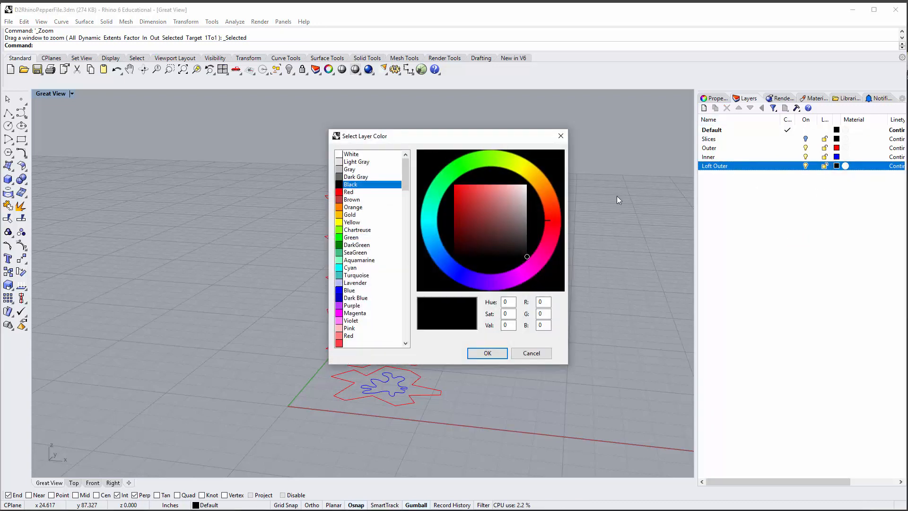
pyautogui.click(355, 207)
pyautogui.click(483, 354)
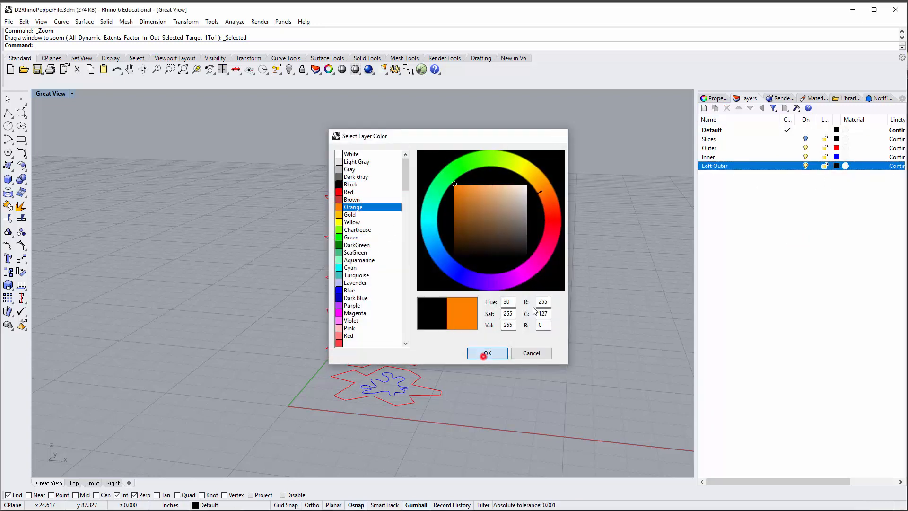
pyautogui.click(739, 253)
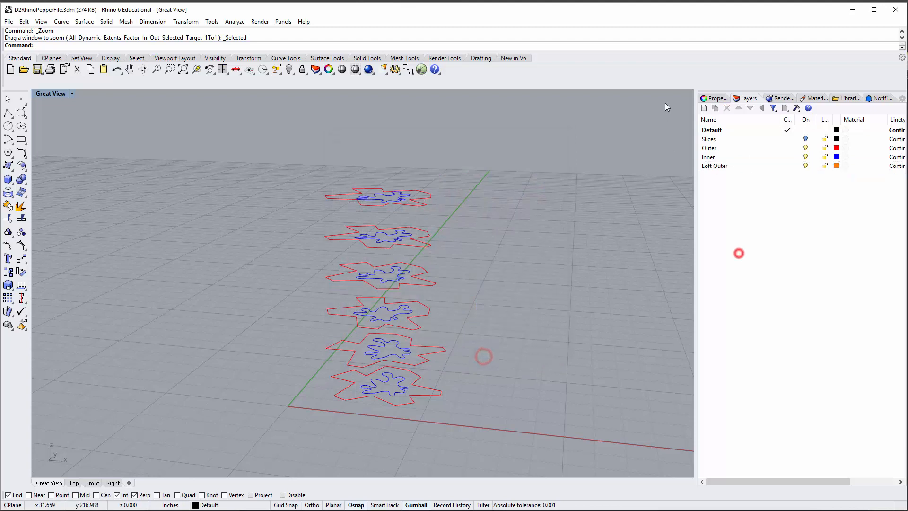
# Step: Create a layer named Loft Inner and set its colour to Chartreuse
pyautogui.click(705, 108)
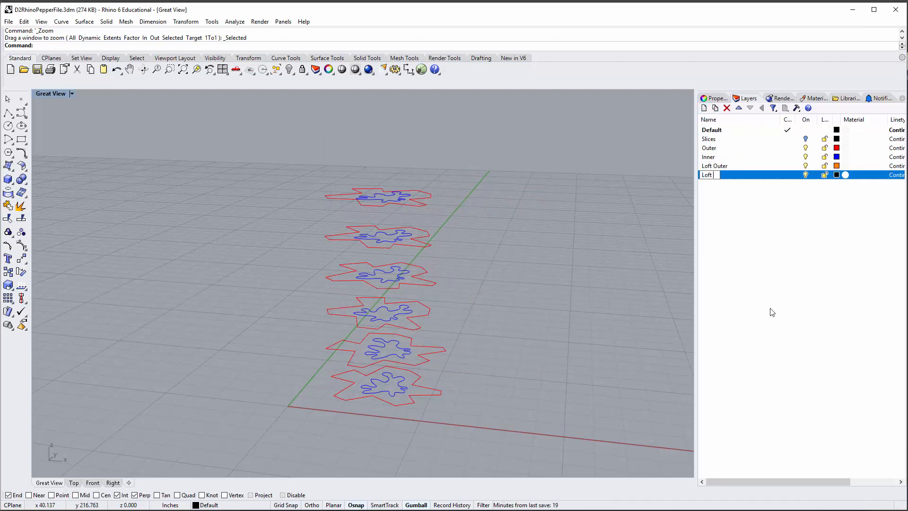
pyautogui.click(762, 296)
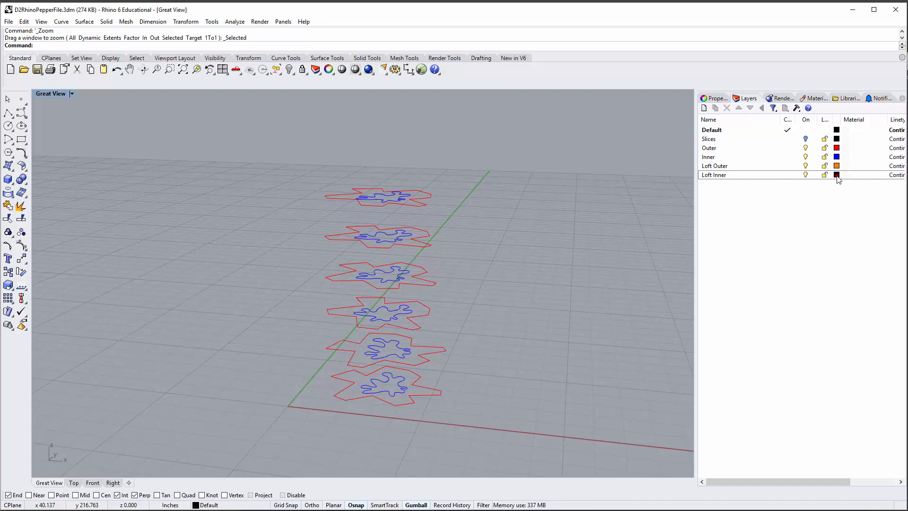
pyautogui.click(837, 175)
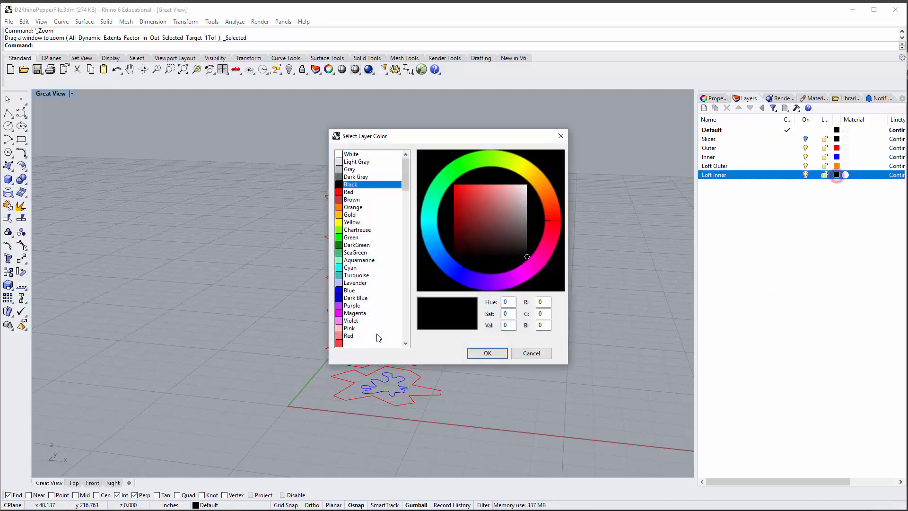
pyautogui.click(364, 231)
pyautogui.click(487, 352)
pyautogui.click(815, 268)
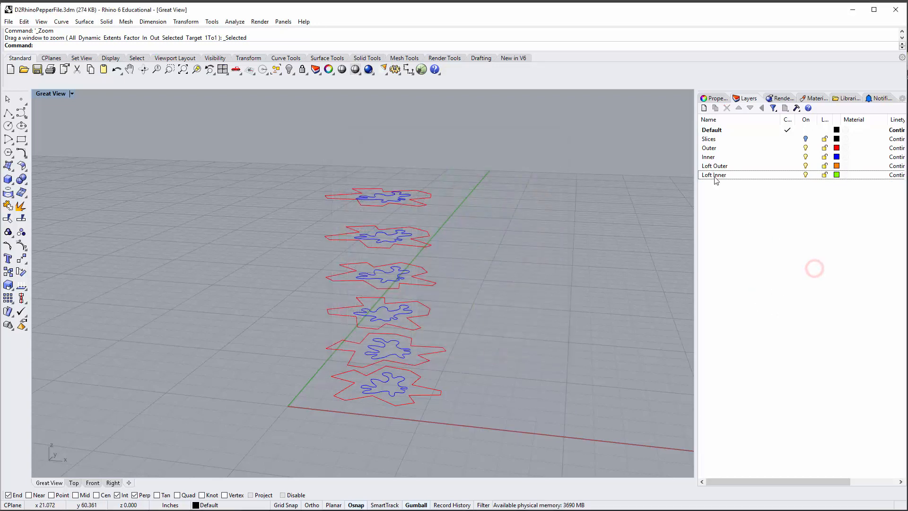
# Step: Make Loft Outer the current layer
pyautogui.doubleClick(731, 166)
pyautogui.click(576, 263)
pyautogui.moveTo(470, 297); pyautogui.dragTo(477, 305, button='right')
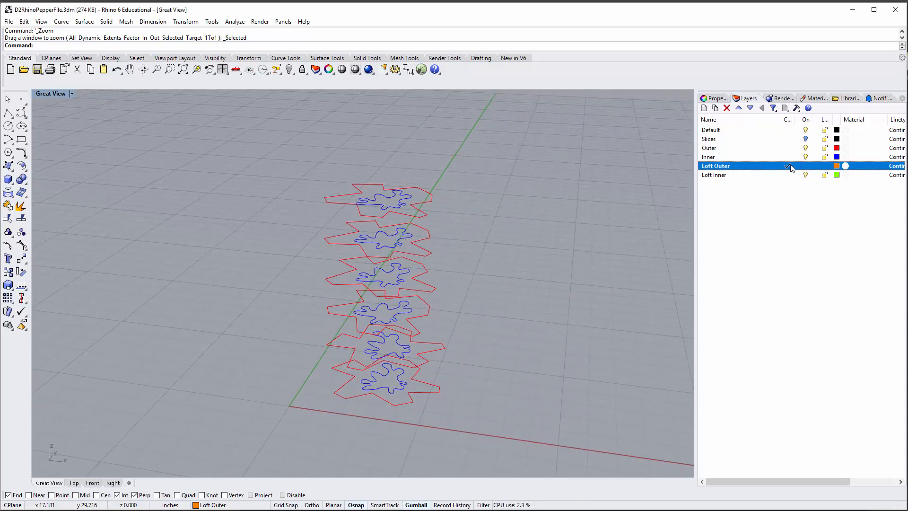
# Step: Loft all six red outer curves with the Normal style, default seam points and the Do not simplify option
pyautogui.moveTo(510, 273); pyautogui.dragTo(473, 300, button='right')
pyautogui.scroll(2, 455, 290)
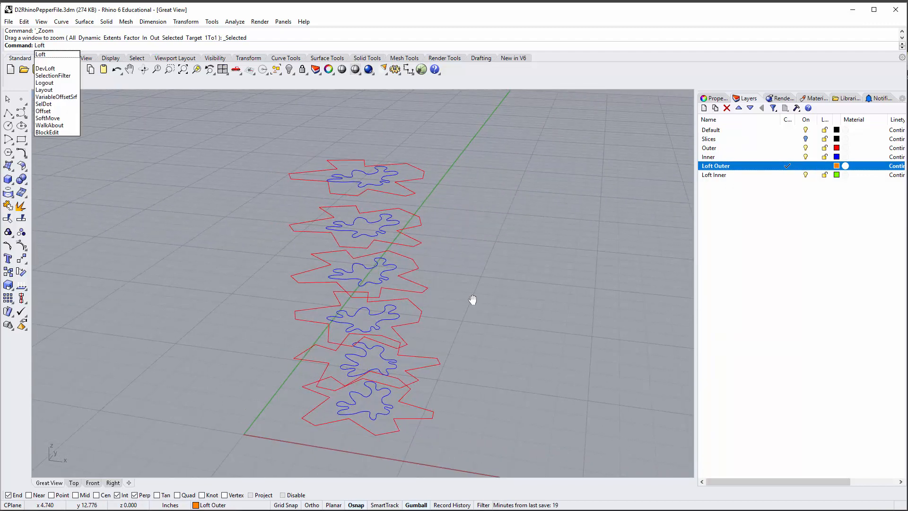
pyautogui.press('Return')
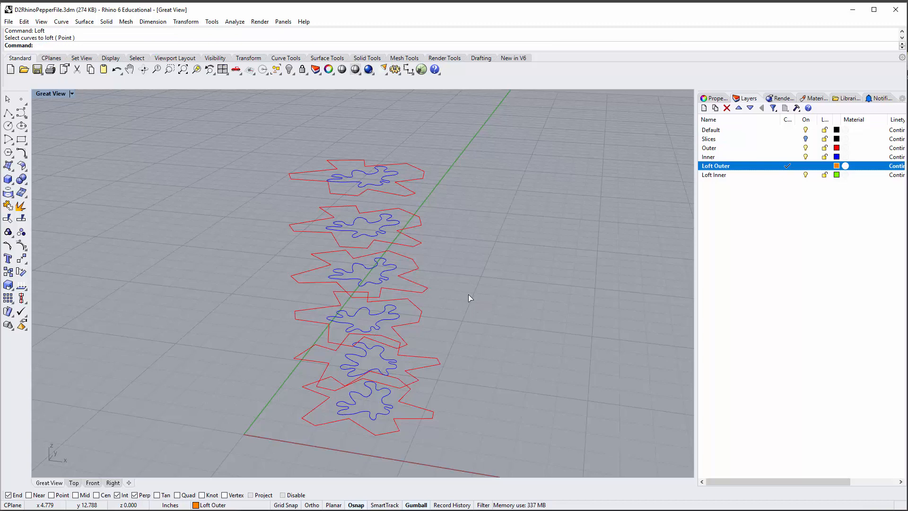
pyautogui.write('Loft')
pyautogui.press('Return')
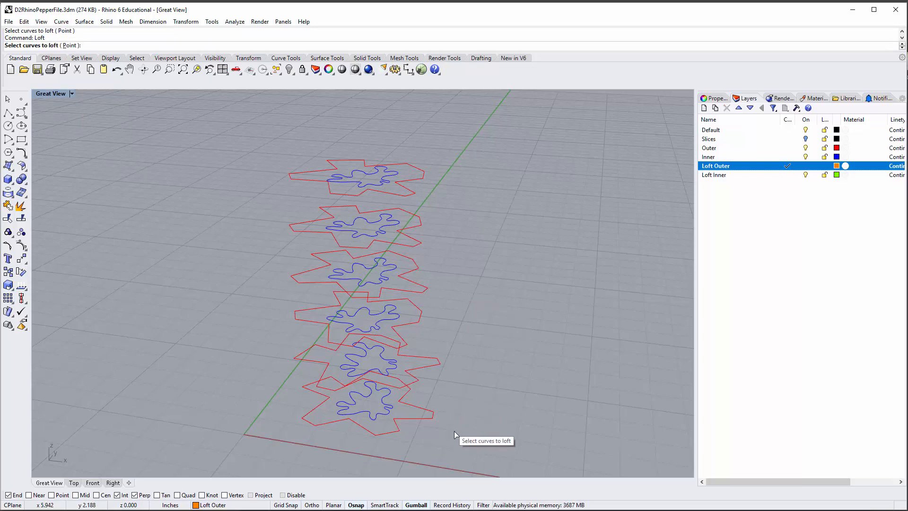
pyautogui.moveTo(506, 438); pyautogui.dragTo(410, 135)
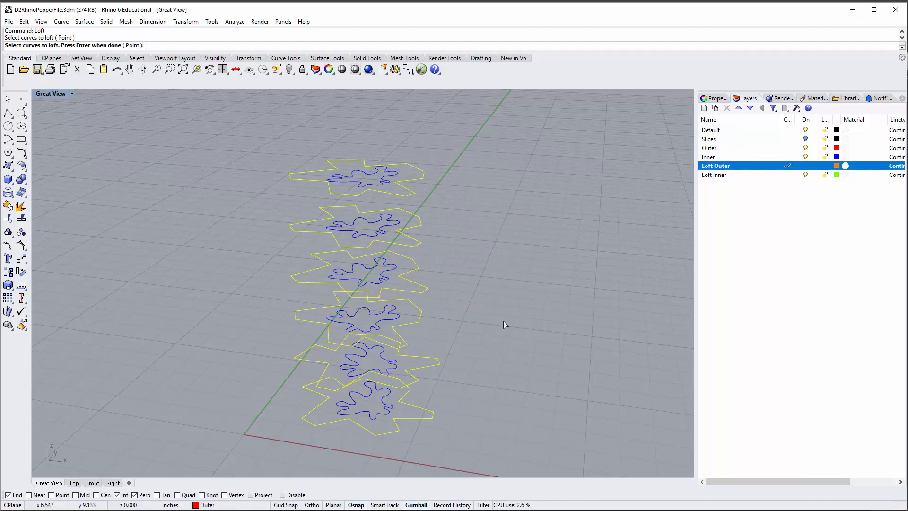
pyautogui.moveTo(503, 321); pyautogui.dragTo(512, 291, button='right')
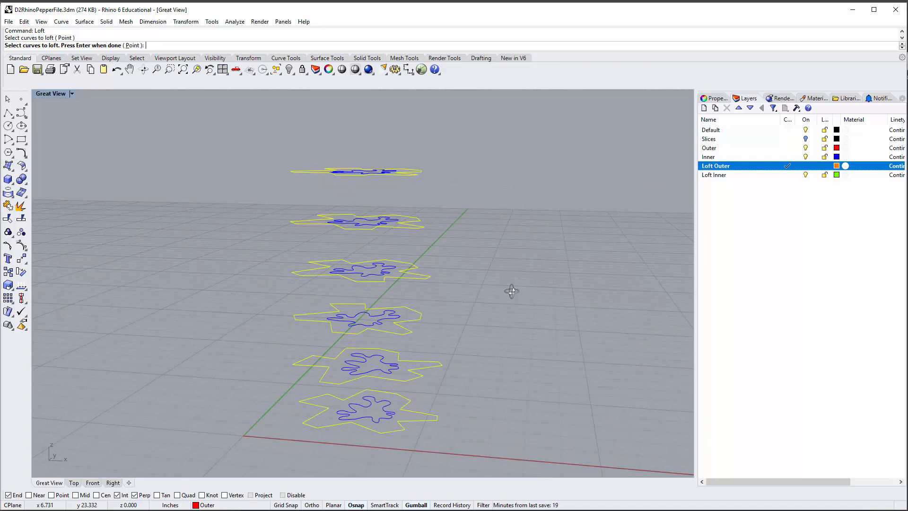
pyautogui.press('Return')
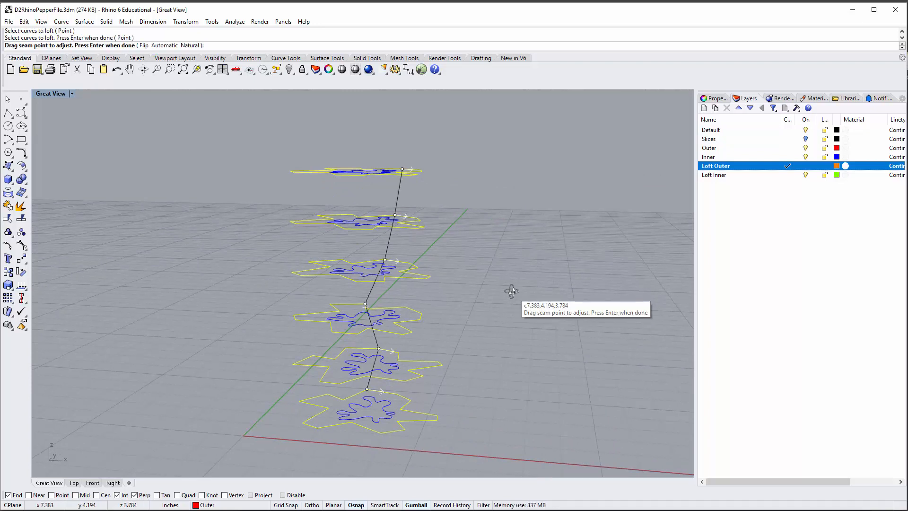
pyautogui.press('Return')
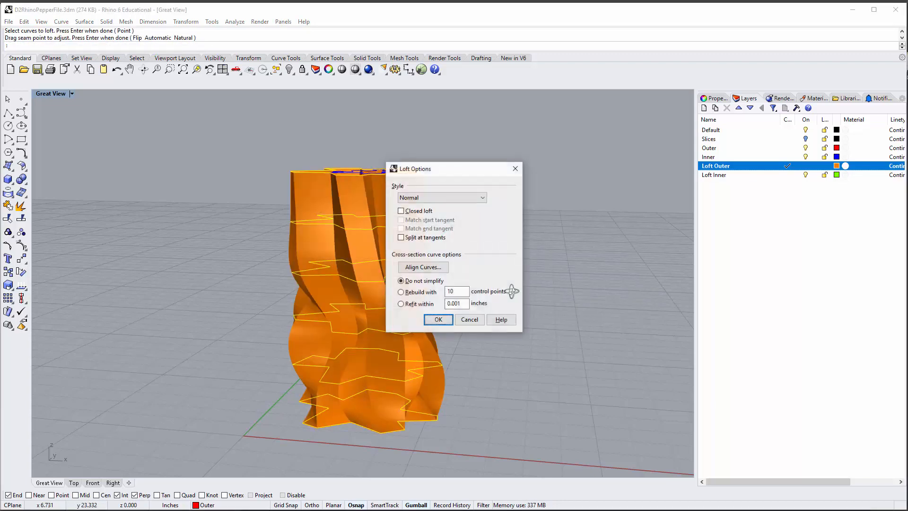
pyautogui.click(442, 316)
# Step: Examine the orange outer loft, highlighting the blue inner curve at its top and the lofted polysurface in turn
pyautogui.moveTo(504, 256); pyautogui.dragTo(472, 270, button='right')
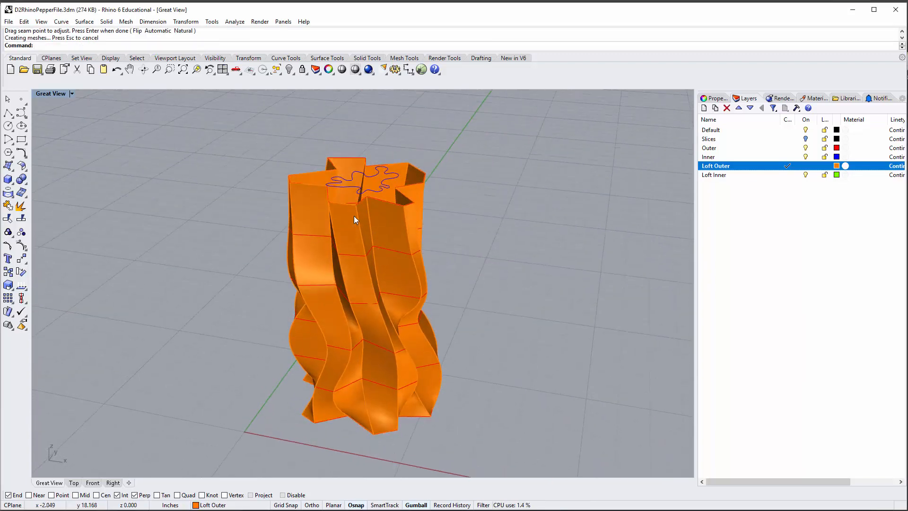
pyautogui.scroll(4, 349, 221)
pyautogui.scroll(-2, 345, 224)
pyautogui.click(805, 211)
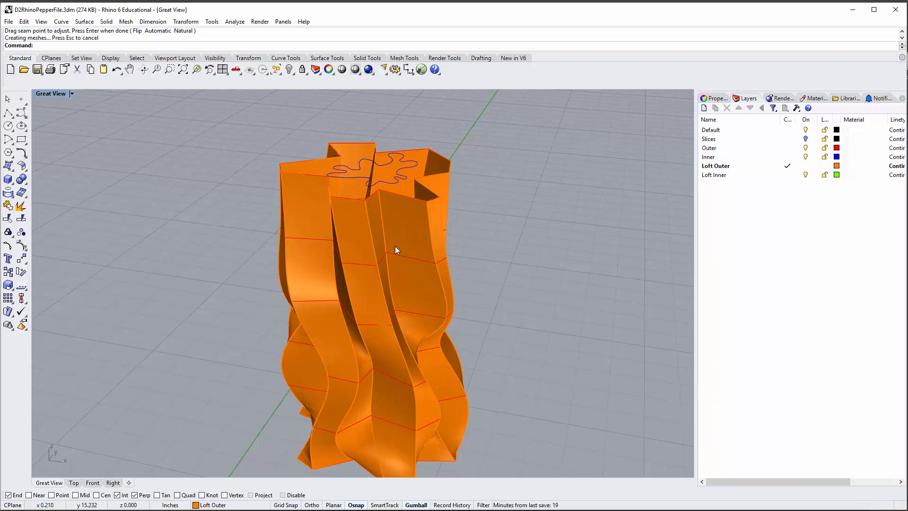
pyautogui.click(397, 183)
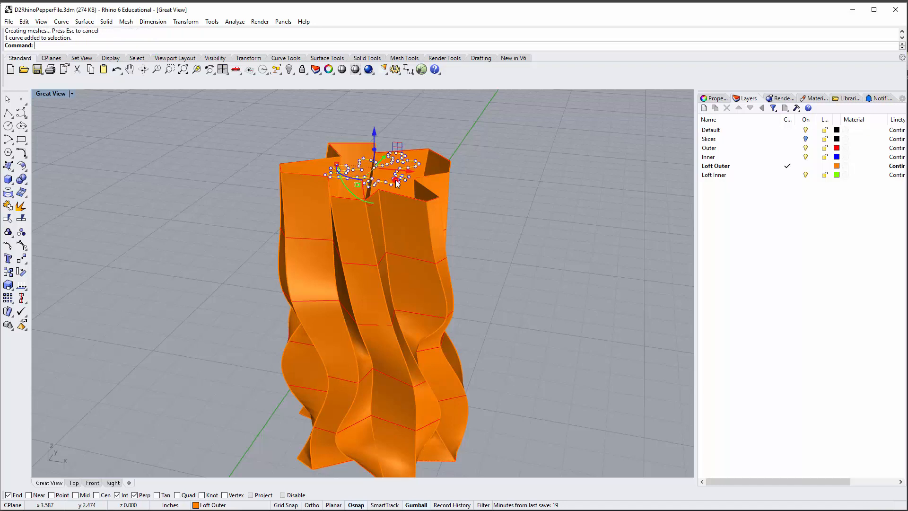
pyautogui.click(536, 188)
pyautogui.click(415, 233)
pyautogui.click(525, 209)
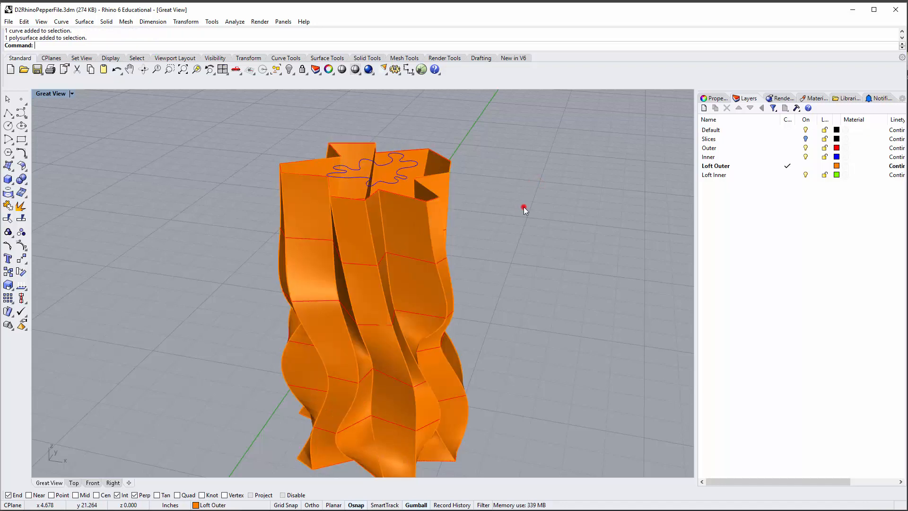
# Step: Make Loft Inner the current layer and hide the Loft Outer layer
pyautogui.click(746, 176)
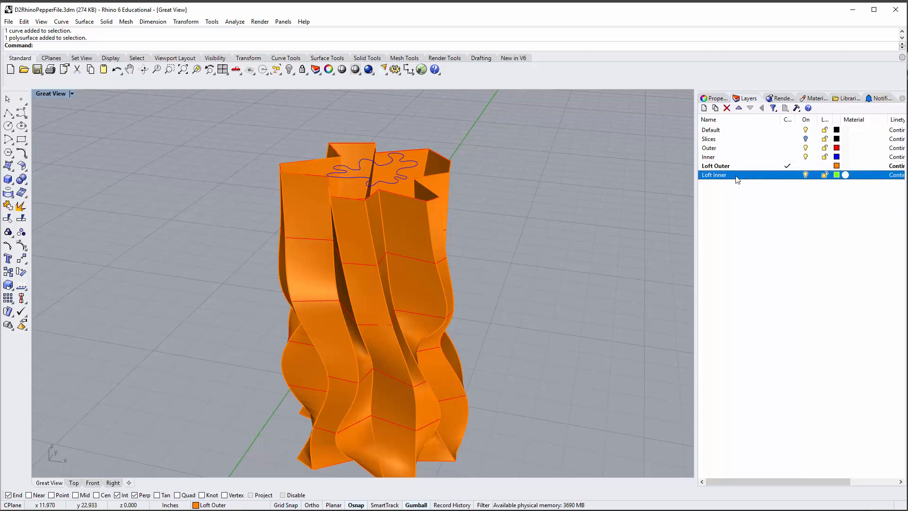
pyautogui.doubleClick(750, 175)
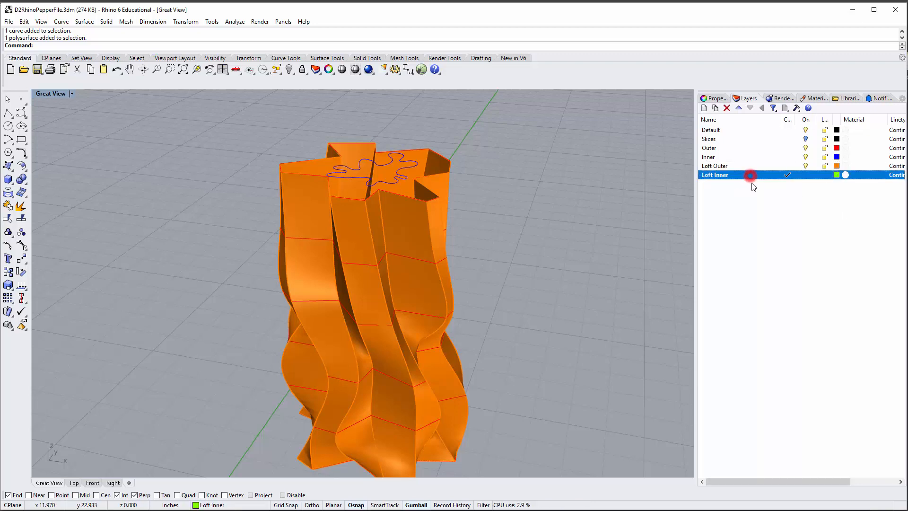
pyautogui.click(782, 204)
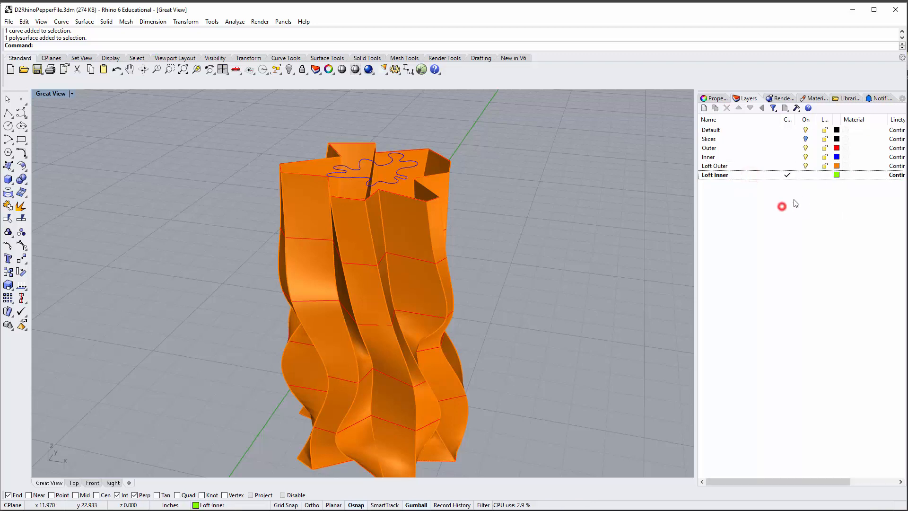
pyautogui.click(806, 166)
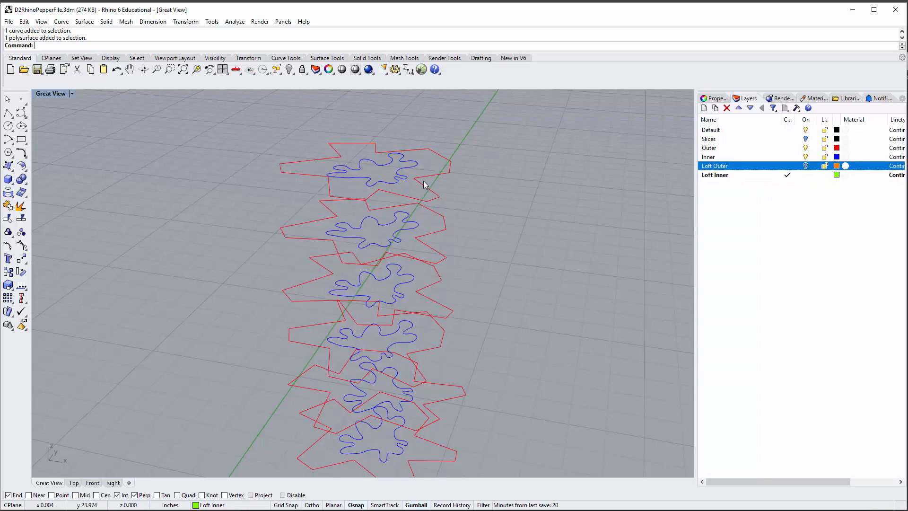
pyautogui.click(400, 450)
pyautogui.moveTo(494, 387); pyautogui.dragTo(434, 379, button='right')
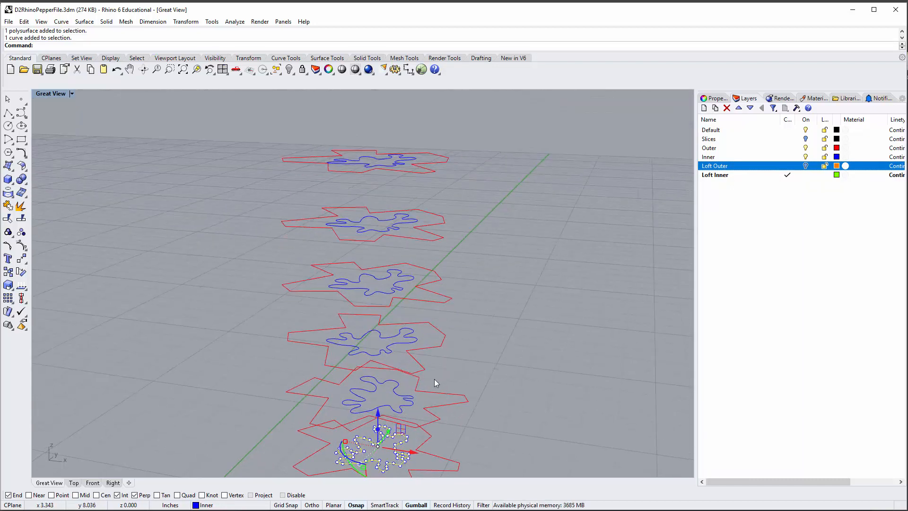
pyautogui.keyDown('shift'); pyautogui.click(399, 396); pyautogui.keyUp('shift')
pyautogui.keyDown('shift'); pyautogui.click(402, 336); pyautogui.keyUp('shift')
pyautogui.keyDown('shift'); pyautogui.click(396, 286); pyautogui.keyUp('shift')
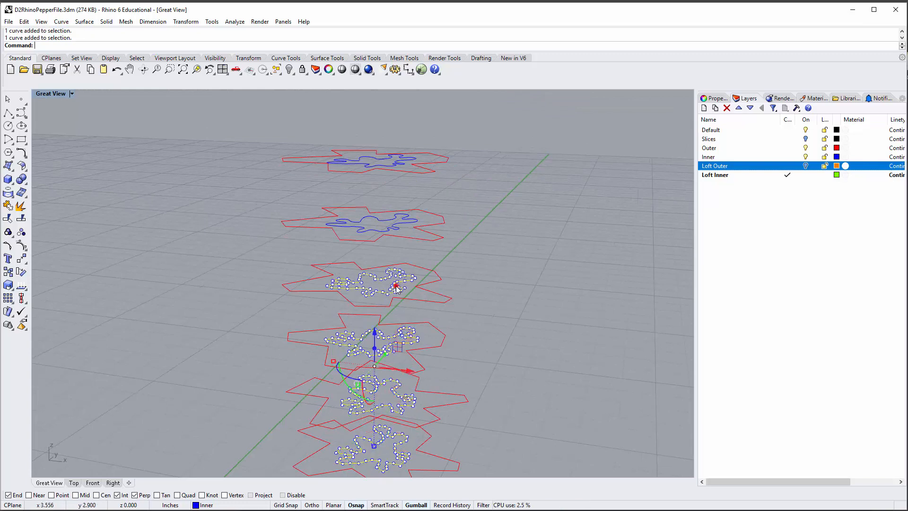
pyautogui.keyDown('shift'); pyautogui.click(396, 224); pyautogui.keyUp('shift')
pyautogui.keyDown('shift'); pyautogui.click(410, 162); pyautogui.keyUp('shift')
pyautogui.moveTo(530, 248); pyautogui.dragTo(527, 265, button='right')
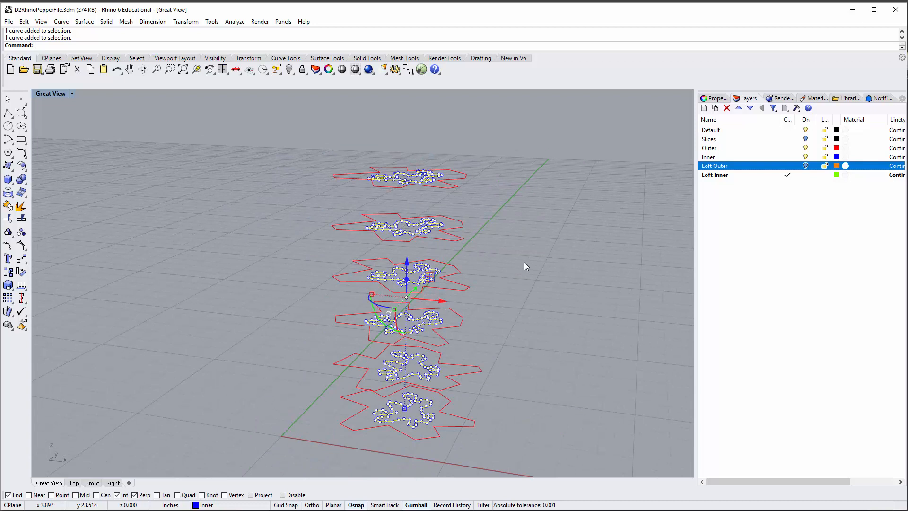
pyautogui.write('loft')
pyautogui.press('Return')
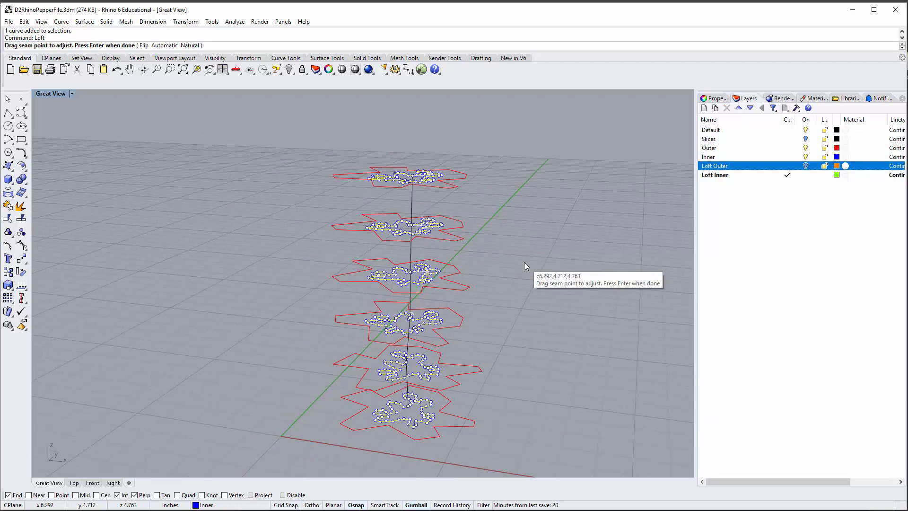
pyautogui.press('Return')
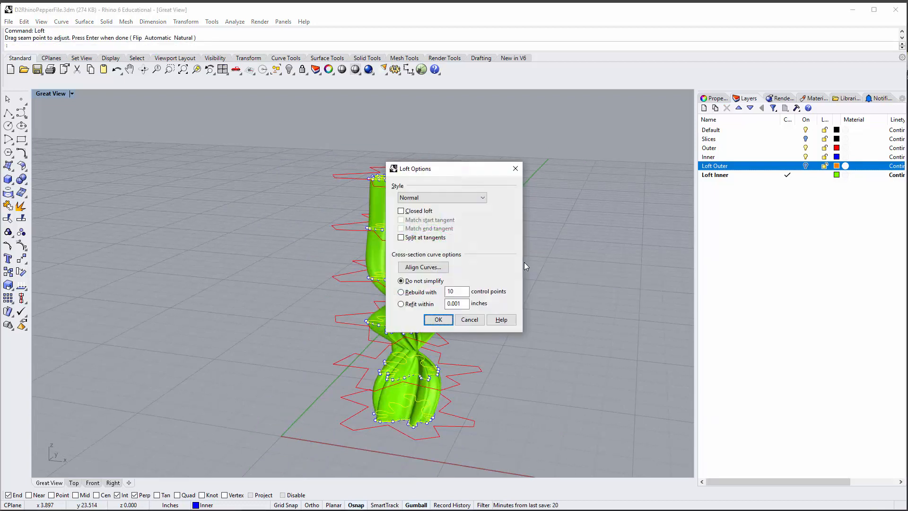
pyautogui.moveTo(444, 174); pyautogui.dragTo(548, 149)
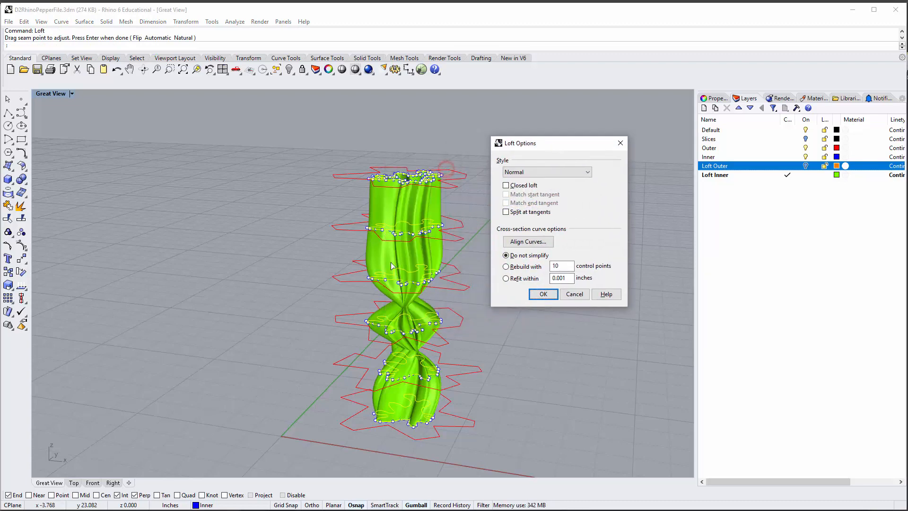
pyautogui.moveTo(425, 236); pyautogui.dragTo(460, 334, button='right')
pyautogui.click(583, 296)
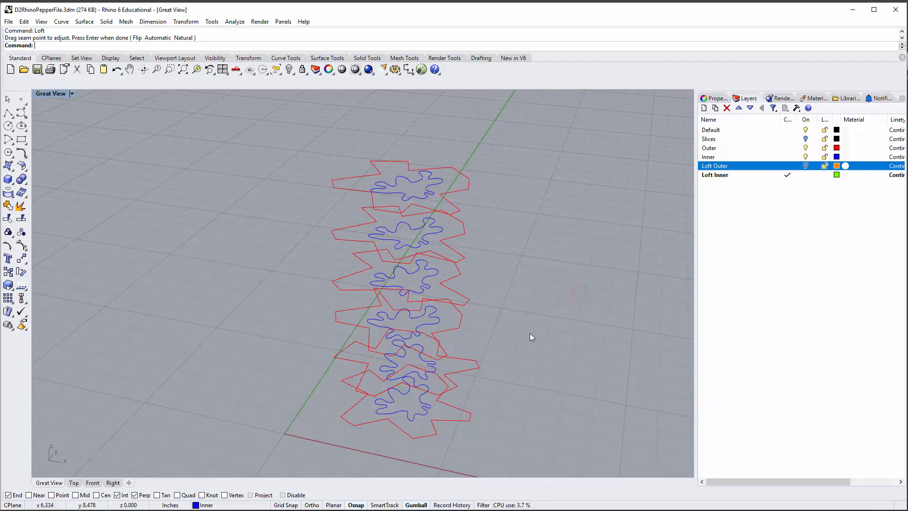
# Step: Start a Loft and select the six blue inner curves one by one from the lowest to the highest
pyautogui.moveTo(512, 318); pyautogui.dragTo(519, 326, button='right')
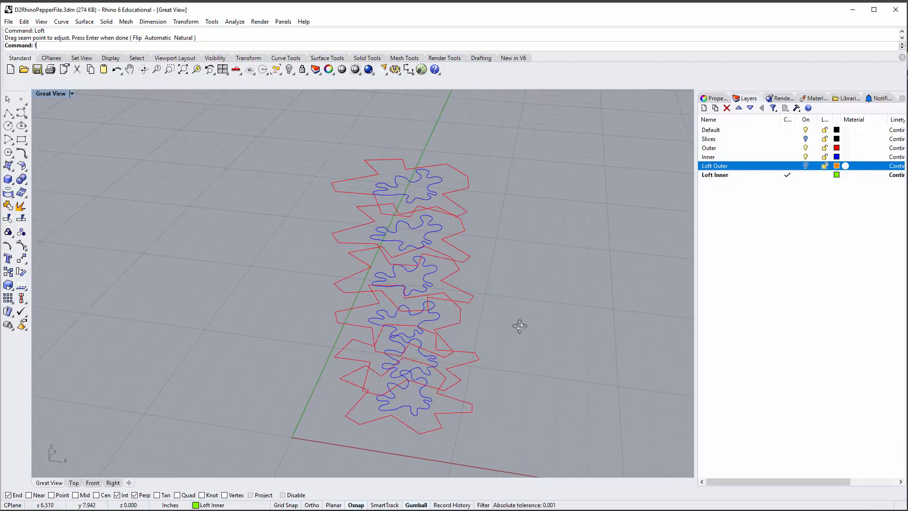
pyautogui.press('Return')
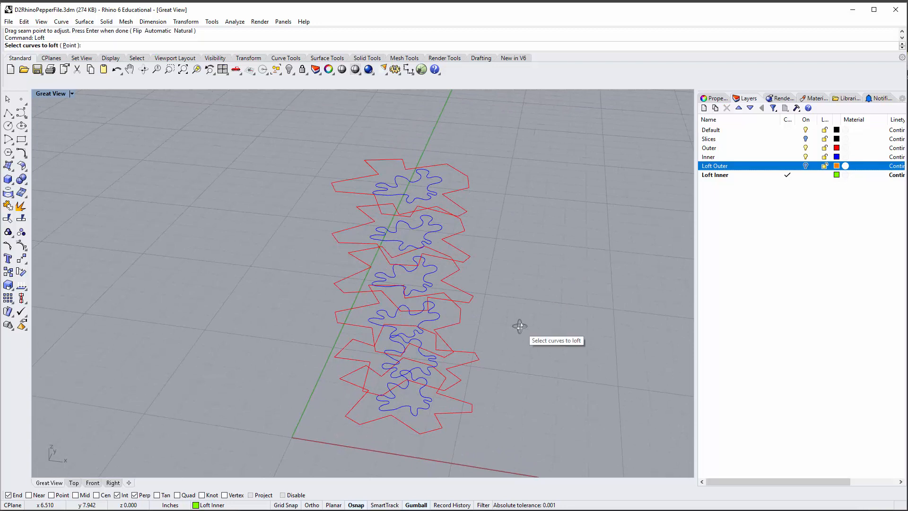
pyautogui.click(423, 413)
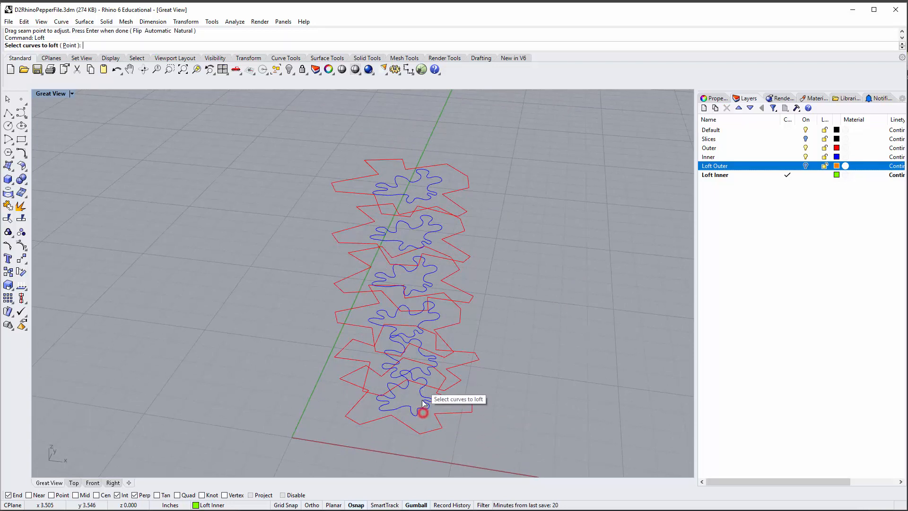
pyautogui.click(422, 401)
pyautogui.click(427, 375)
pyautogui.click(429, 320)
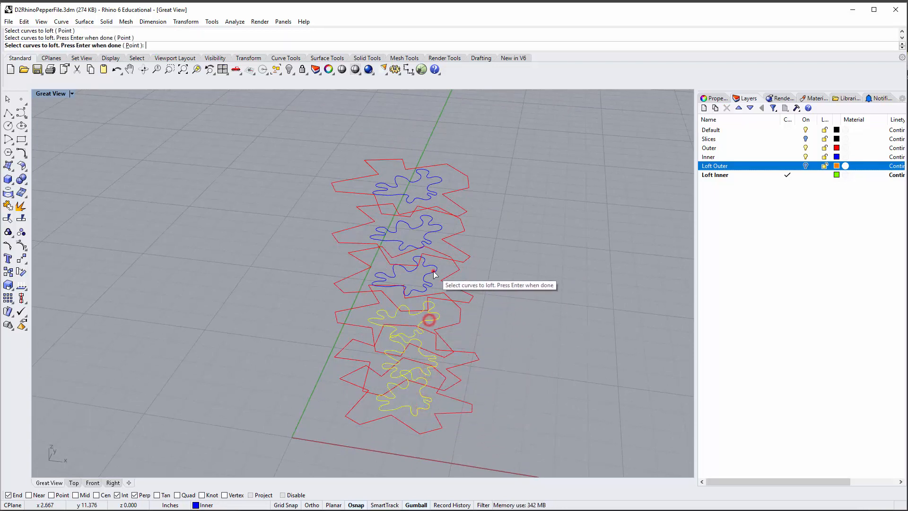
pyautogui.click(433, 272)
pyautogui.click(431, 229)
pyautogui.click(432, 184)
# Step: Accept the default seam points and create the inner loft with the Normal style and Do not simplify
pyautogui.press('Return')
pyautogui.moveTo(563, 348); pyautogui.dragTo(513, 328, button='right')
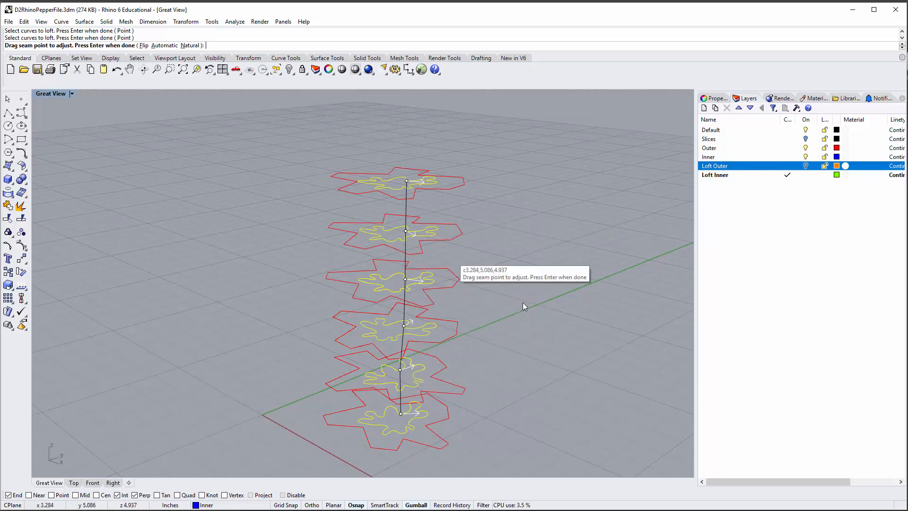
pyautogui.press('Return')
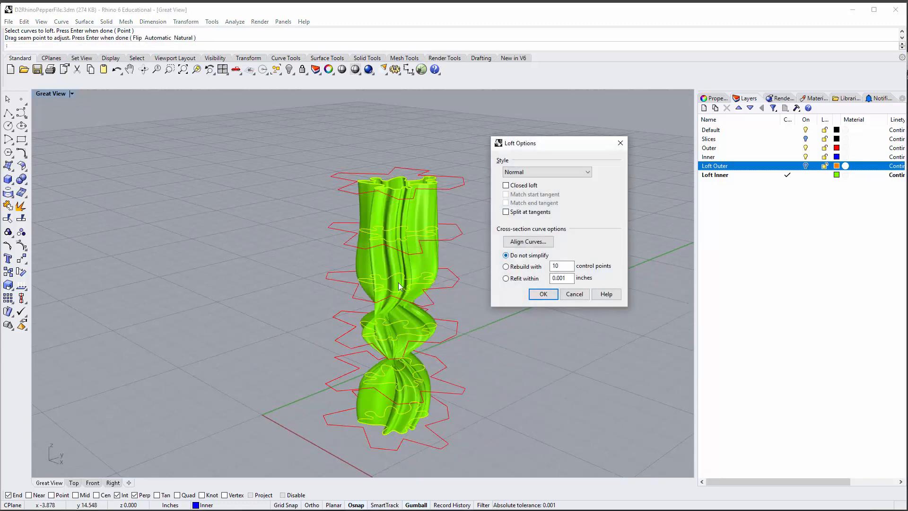
pyautogui.moveTo(451, 317); pyautogui.dragTo(503, 300, button='right')
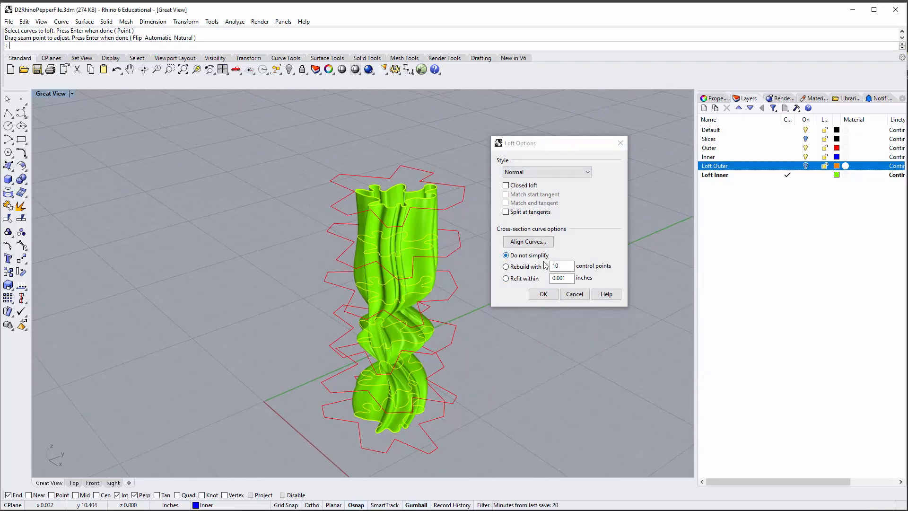
pyautogui.moveTo(401, 314); pyautogui.dragTo(426, 291, button='right')
pyautogui.click(539, 294)
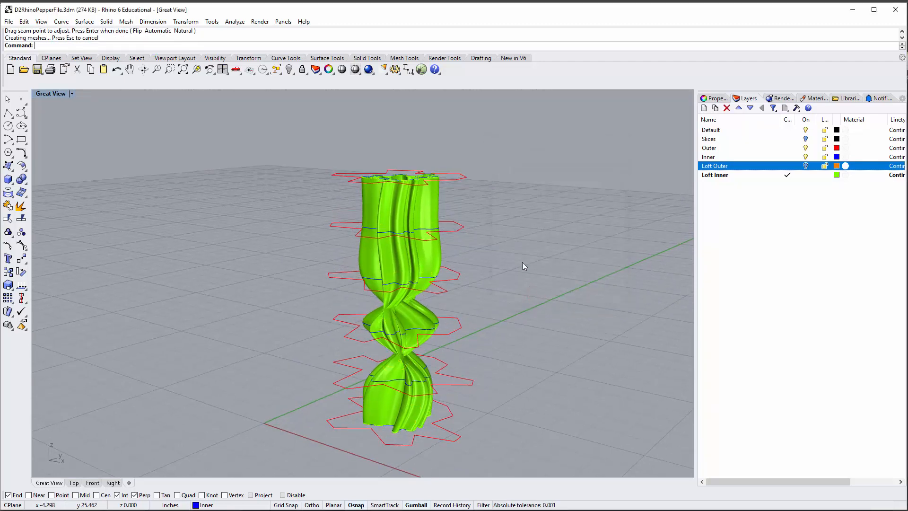
# Step: Turn the Loft Outer layer back on to view the outer loft together with the inner one
pyautogui.moveTo(495, 251)
pyautogui.mouseDown(button='right')
pyautogui.moveTo(486, 340)
pyautogui.moveTo(493, 234)
pyautogui.mouseUp(button='right')
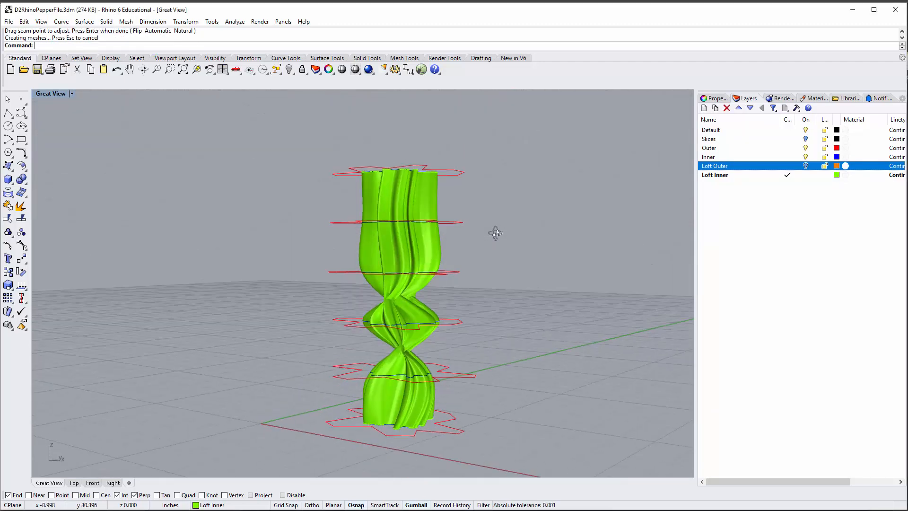
pyautogui.click(805, 166)
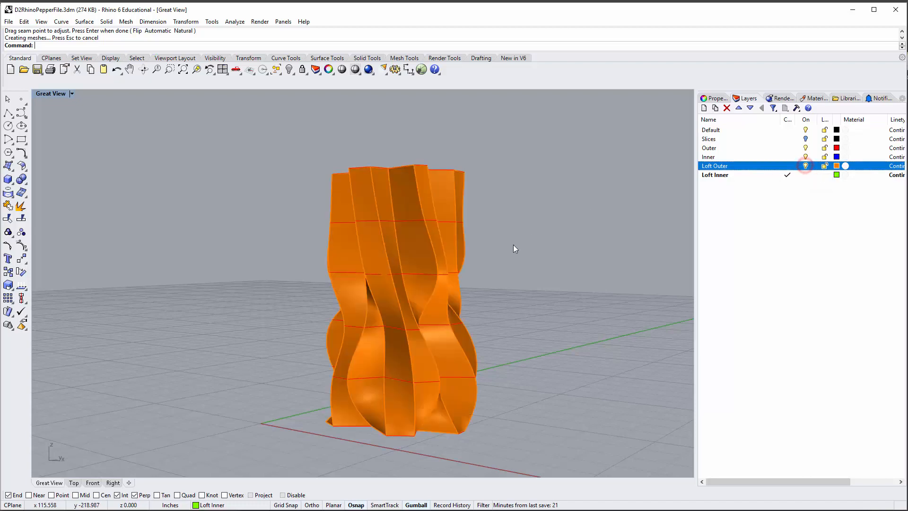
pyautogui.moveTo(505, 248); pyautogui.dragTo(470, 308, button='right')
pyautogui.moveTo(415, 339); pyautogui.dragTo(415, 318, button='right')
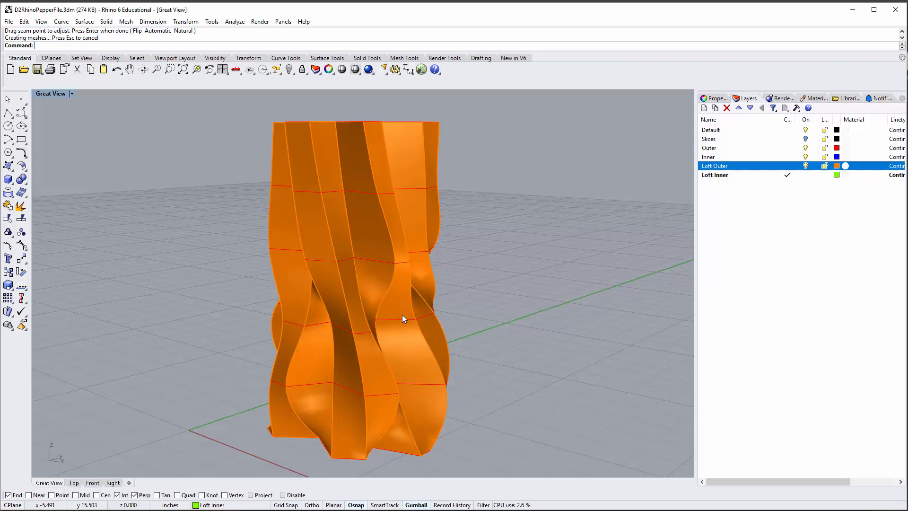
pyautogui.click(395, 204)
pyautogui.click(452, 252)
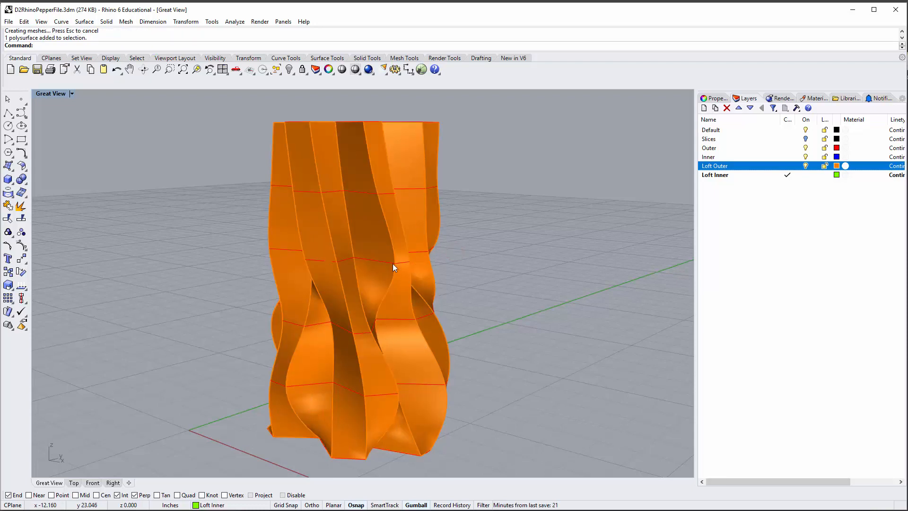
pyautogui.click(410, 324)
pyautogui.click(467, 261)
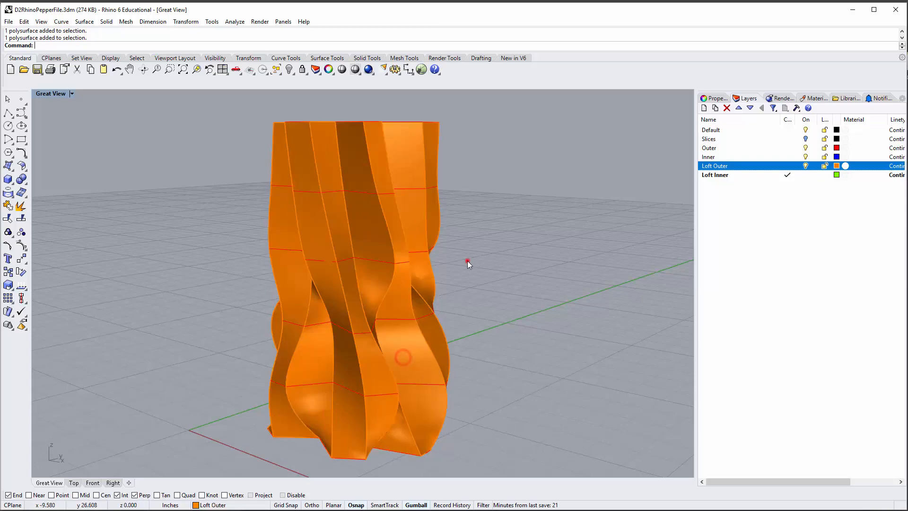
# Step: Examine the inner loft inside the outer loft from the side and from above, framing both together
pyautogui.click(401, 209)
pyautogui.moveTo(410, 208); pyautogui.dragTo(445, 201, button='right')
pyautogui.scroll(-3, 497, 266)
pyautogui.click(496, 254)
pyautogui.moveTo(325, 152); pyautogui.dragTo(520, 374)
pyautogui.hotkey('ctrl', 'alt', 'e')
pyautogui.click(557, 215)
pyautogui.moveTo(558, 214); pyautogui.dragTo(483, 216, button='right')
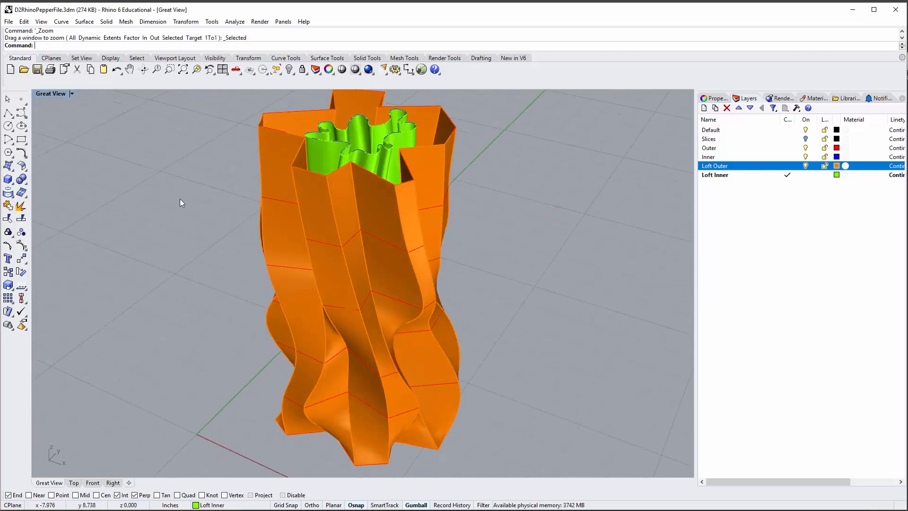
pyautogui.scroll(-5, 302, 215)
pyautogui.moveTo(342, 252); pyautogui.dragTo(346, 241, button='right')
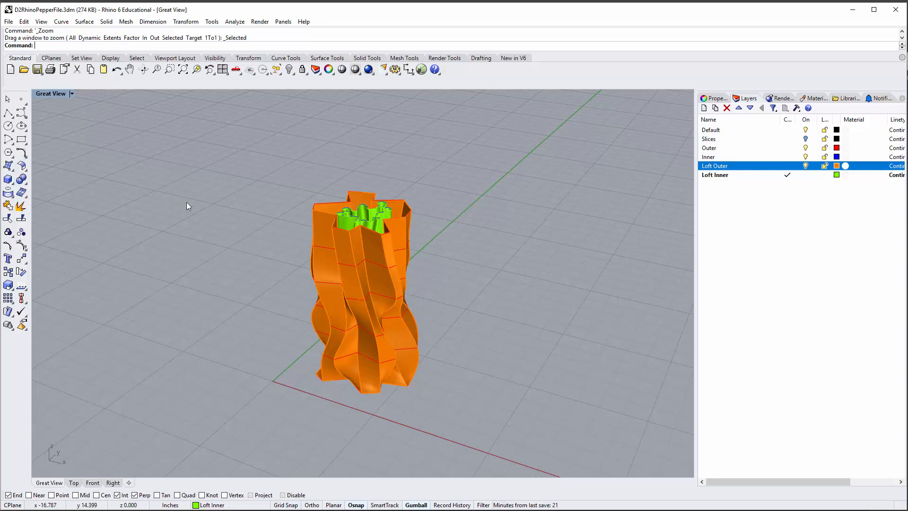
# Step: Make Default the current layer and draw a large rectangular plane on the ground extending around the pepper lofts
pyautogui.press('Return')
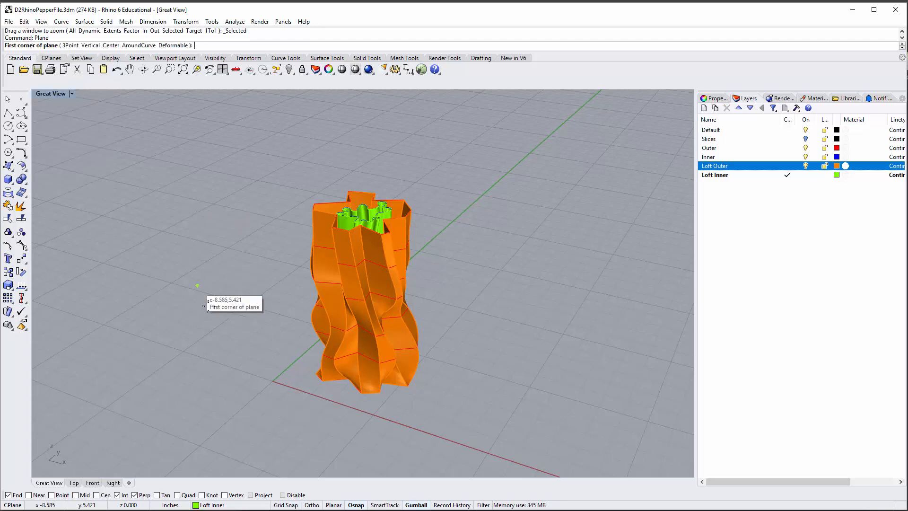
pyautogui.scroll(-3, 203, 302)
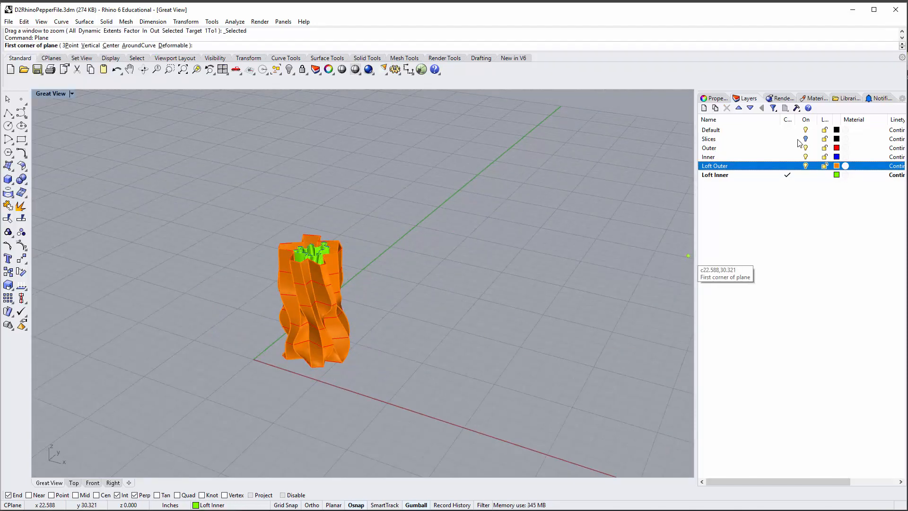
pyautogui.doubleClick(730, 130)
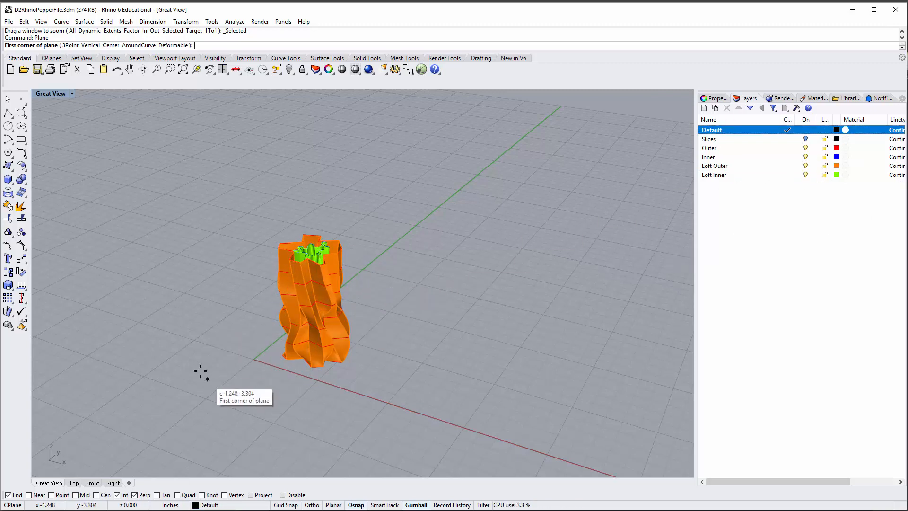
pyautogui.moveTo(197, 373); pyautogui.dragTo(202, 326, button='right')
pyautogui.click(192, 314)
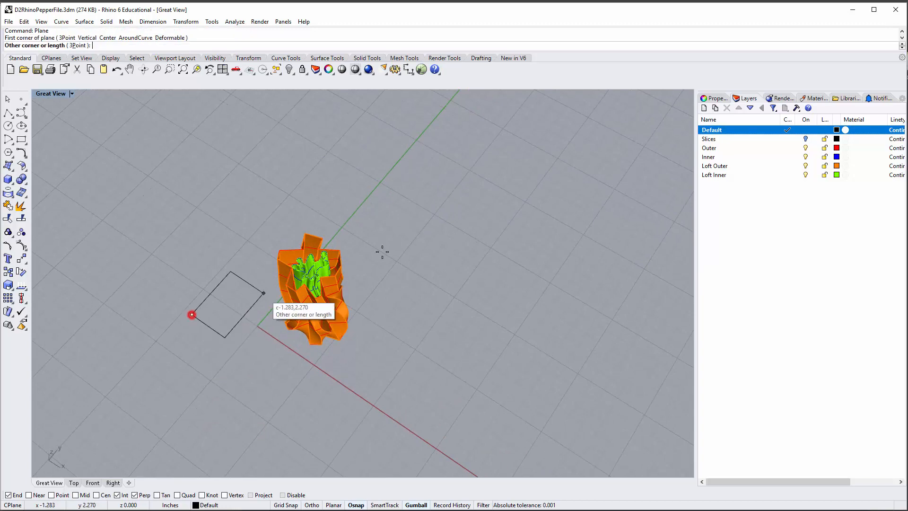
pyautogui.click(446, 296)
# Step: Raise the plane to the upper half of the lofts and tilt it so it cuts diagonally through them
pyautogui.moveTo(446, 296); pyautogui.dragTo(300, 331, button='right')
pyautogui.click(371, 369)
pyautogui.moveTo(300, 328); pyautogui.dragTo(311, 226)
pyautogui.moveTo(311, 226); pyautogui.dragTo(276, 300, button='right')
pyautogui.moveTo(282, 294); pyautogui.dragTo(275, 292)
pyautogui.moveTo(407, 211); pyautogui.dragTo(272, 215, button='right')
pyautogui.moveTo(313, 283); pyautogui.dragTo(319, 286)
pyautogui.click(398, 355)
pyautogui.moveTo(399, 357); pyautogui.dragTo(411, 288, button='right')
pyautogui.rightClick(399, 262)
pyautogui.scroll(2, 386, 263)
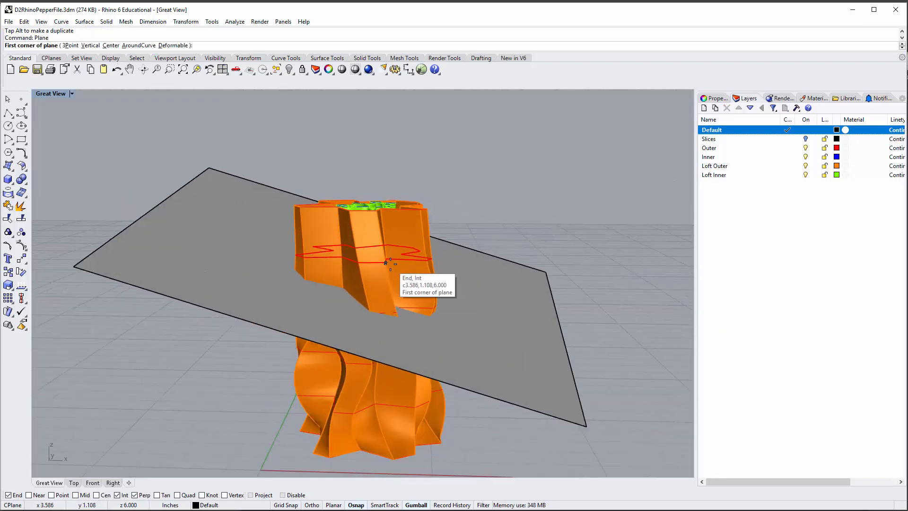
pyautogui.write('split')
pyautogui.press('Return')
pyautogui.press('Escape')
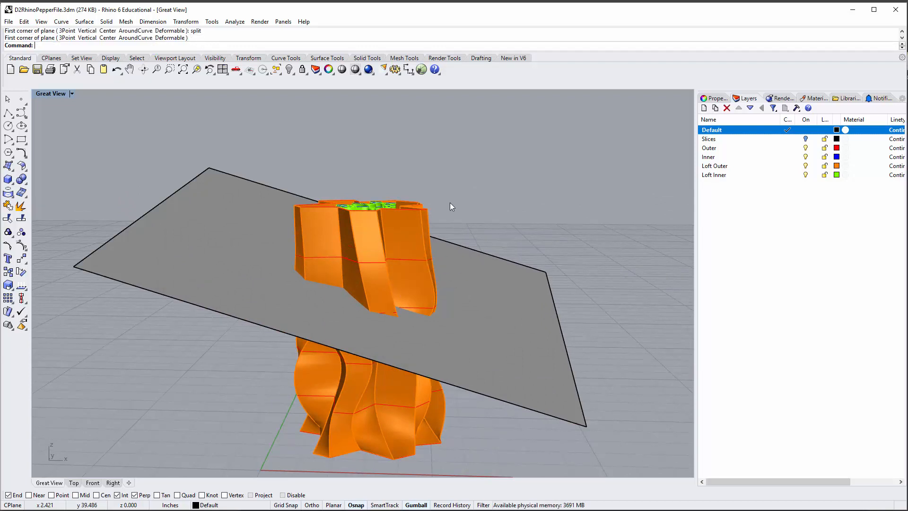
# Step: Start a Split and choose the outer and inner lofts as the objects to split
pyautogui.write('Split')
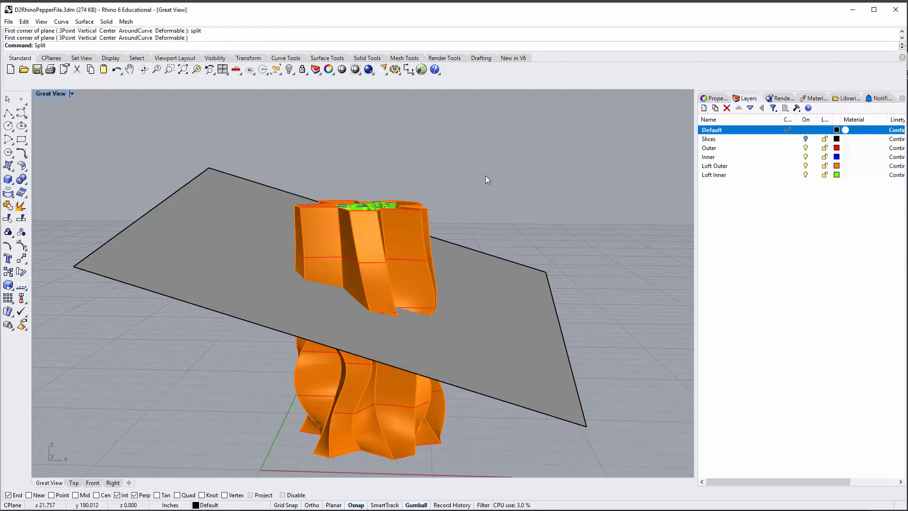
pyautogui.press('Return')
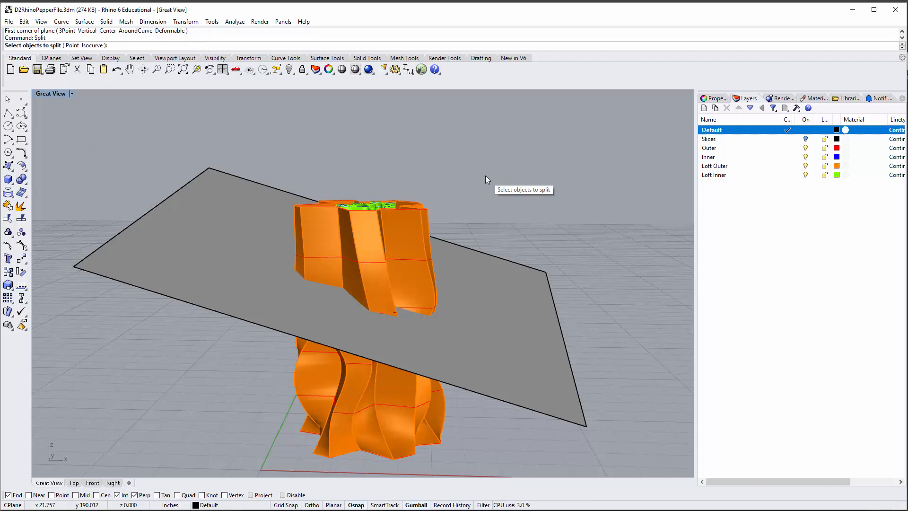
pyautogui.click(365, 234)
pyautogui.moveTo(498, 143); pyautogui.dragTo(497, 143, button='right')
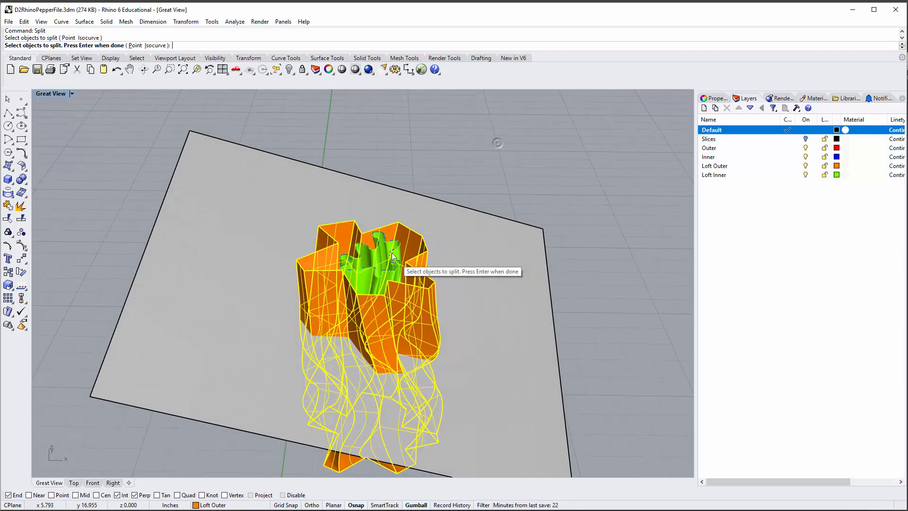
pyautogui.scroll(5, 379, 262)
pyautogui.click(356, 285)
pyautogui.moveTo(482, 221)
pyautogui.mouseDown(button='right')
pyautogui.moveTo(477, 166)
pyautogui.moveTo(463, 261)
pyautogui.moveTo(481, 189)
pyautogui.moveTo(478, 211)
pyautogui.mouseUp(button='right')
pyautogui.scroll(-4, 480, 194)
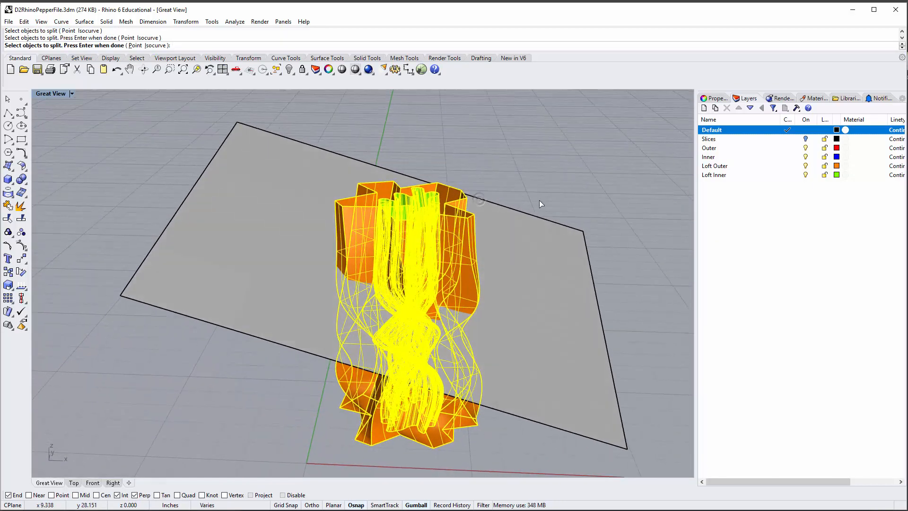
pyautogui.keyDown('shift'); pyautogui.moveTo(541, 203); pyautogui.dragTo(490, 218, button='right'); pyautogui.keyUp('shift')
pyautogui.press('Return')
# Step: Use the tilted plane as the cutting object and complete the split of both lofts
pyautogui.scroll(-4, 482, 212)
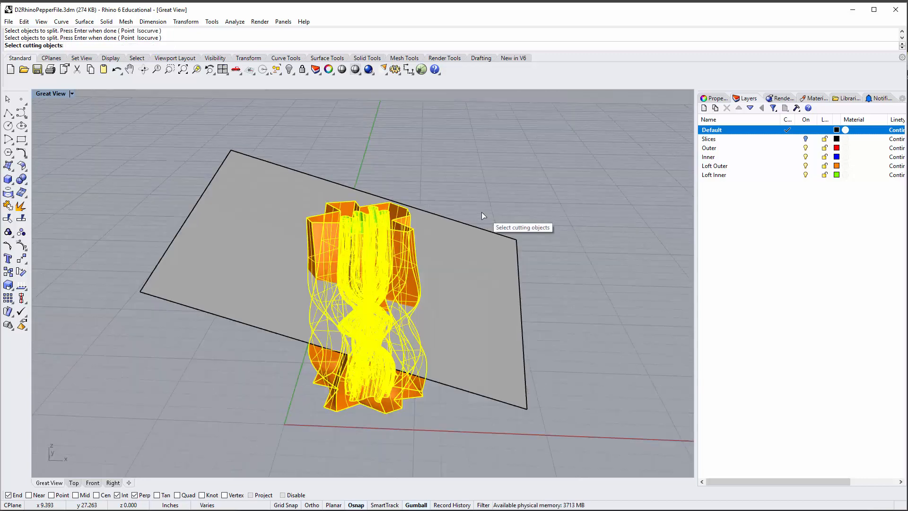
pyautogui.scroll(2, 541, 298)
pyautogui.scroll(2, 542, 298)
pyautogui.click(442, 234)
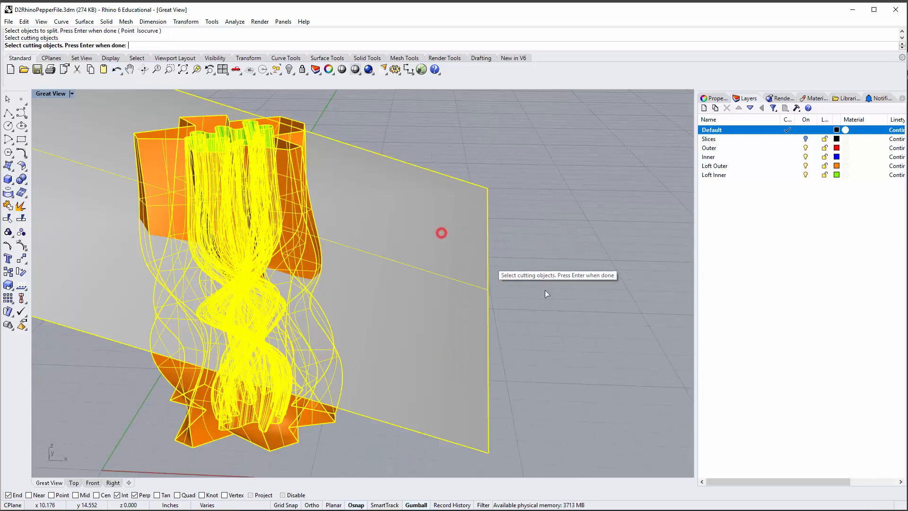
pyautogui.scroll(-3, 545, 290)
pyautogui.moveTo(545, 290); pyautogui.dragTo(550, 261, button='right')
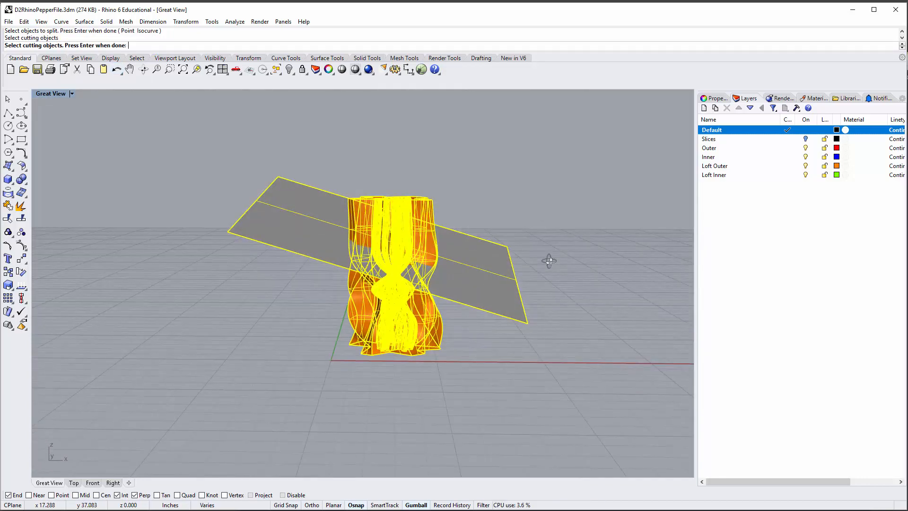
pyautogui.press('Return')
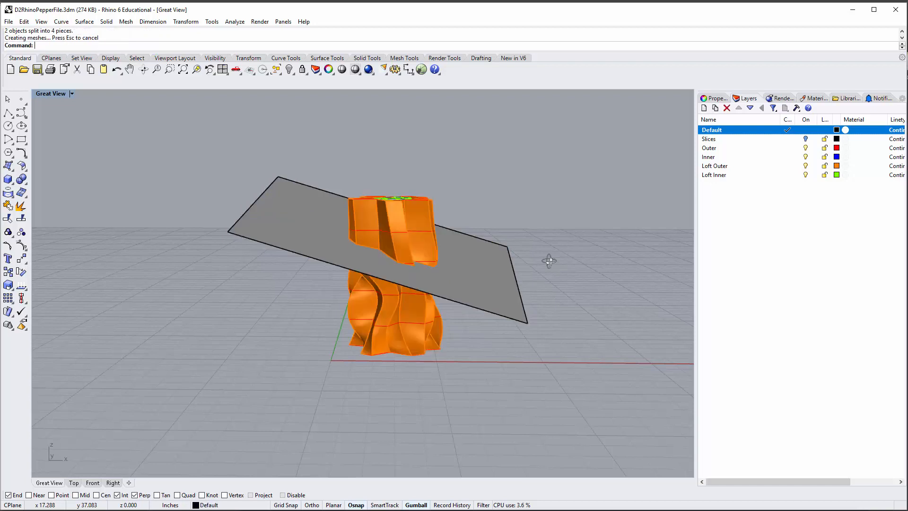
# Step: Delete the cutting plane and check the upper pieces of the outer and inner lofts by selecting them in turn
pyautogui.click(482, 263)
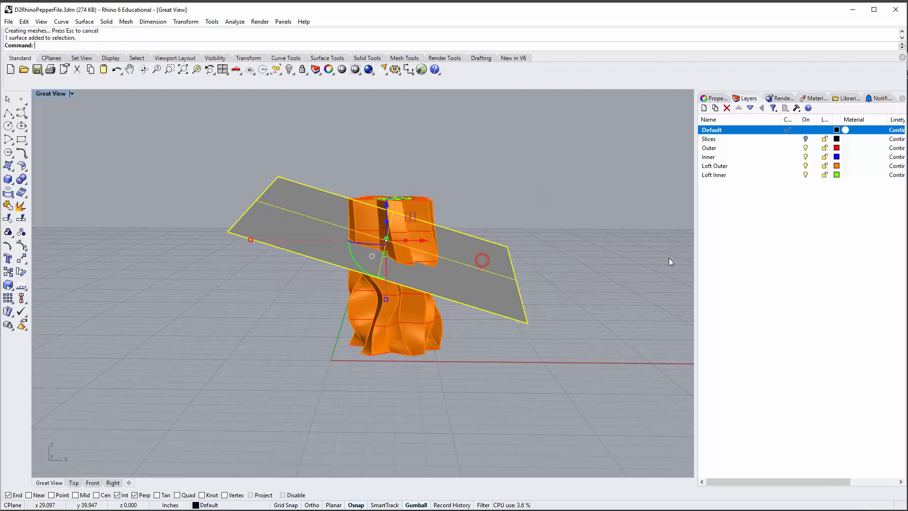
pyautogui.press('Delete')
pyautogui.scroll(2, 444, 203)
pyautogui.click(413, 211)
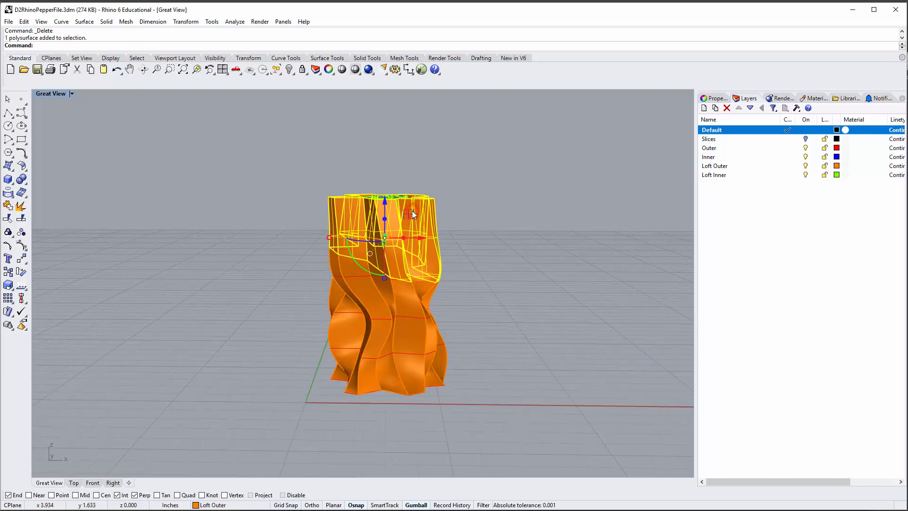
pyautogui.scroll(4, 410, 187)
pyautogui.moveTo(410, 186); pyautogui.dragTo(401, 202, button='right')
pyautogui.click(351, 254)
pyautogui.click(491, 268)
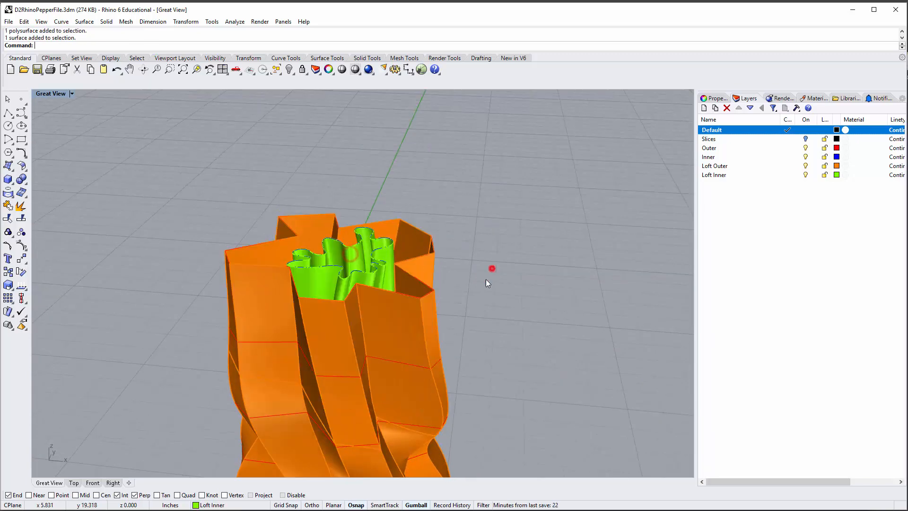
# Step: Try to lift the upper loft pieces and the curves caught with them off the lower part, and undo the move
pyautogui.moveTo(485, 286); pyautogui.dragTo(450, 245, button='right')
pyautogui.moveTo(333, 185); pyautogui.dragTo(298, 177, button='right')
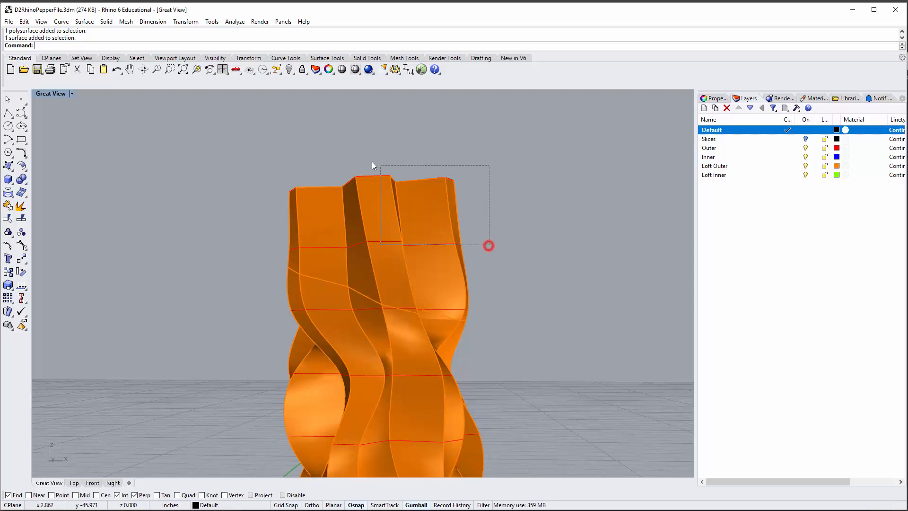
pyautogui.moveTo(372, 163); pyautogui.dragTo(311, 155)
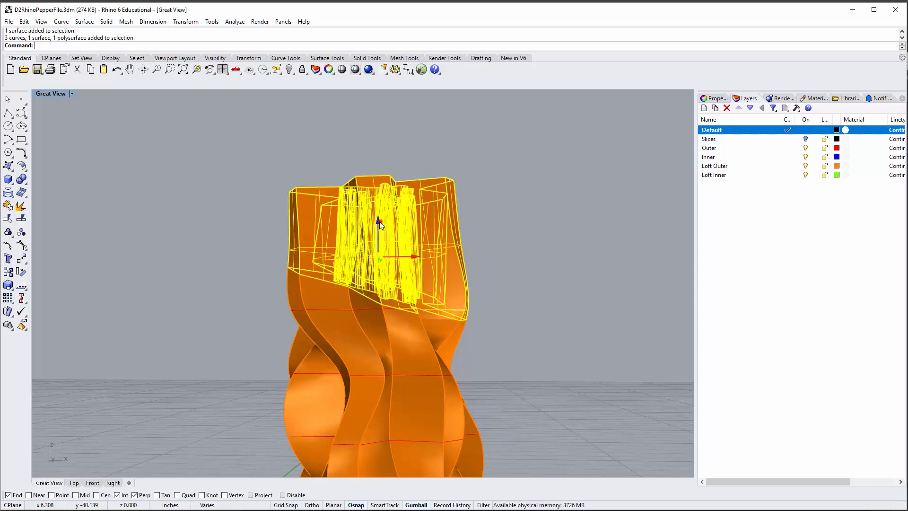
pyautogui.moveTo(379, 221); pyautogui.dragTo(407, 140)
pyautogui.click(547, 216)
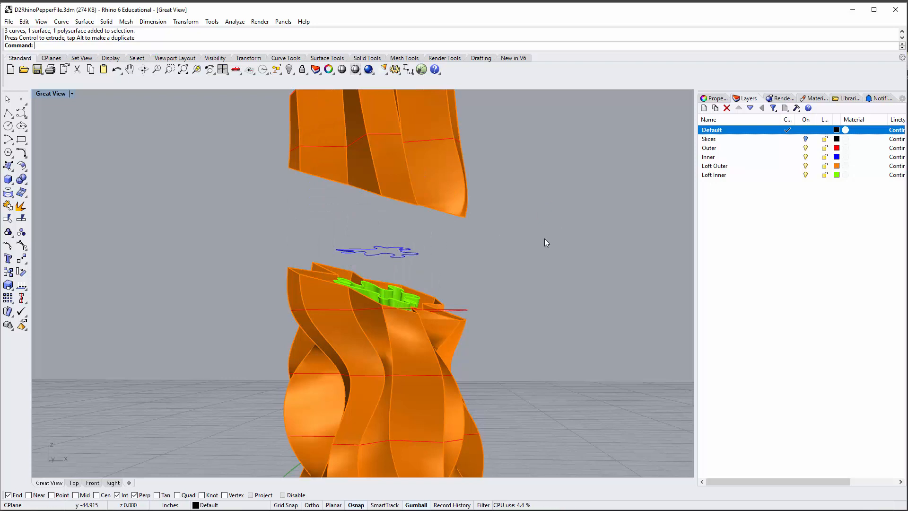
pyautogui.moveTo(551, 242); pyautogui.dragTo(550, 244, button='right')
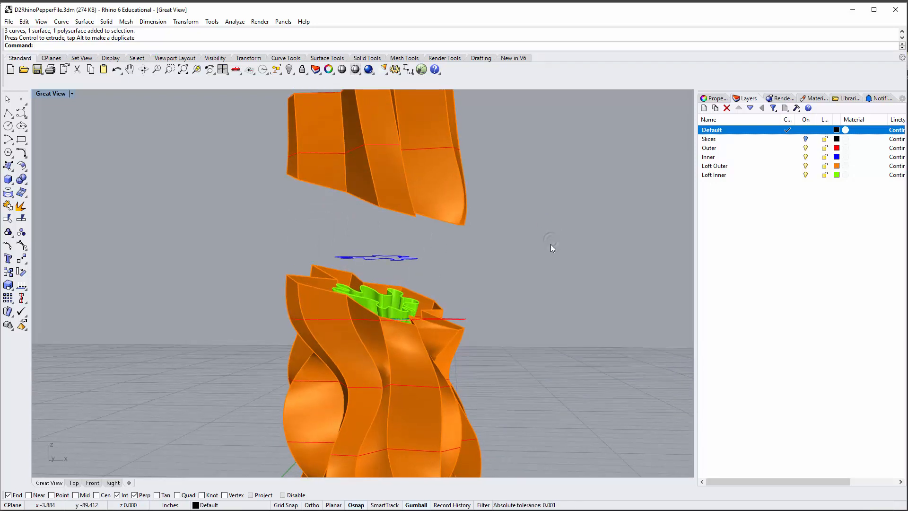
pyautogui.hotkey('ctrl', 'z')
# Step: Select the upper loft pieces with their curves, leaving the outer and inner curves below the cut out of the selection
pyautogui.click(290, 180)
pyautogui.moveTo(222, 155); pyautogui.dragTo(556, 333)
pyautogui.moveTo(543, 286); pyautogui.dragTo(523, 310, button='right')
pyautogui.scroll(5, 335, 335)
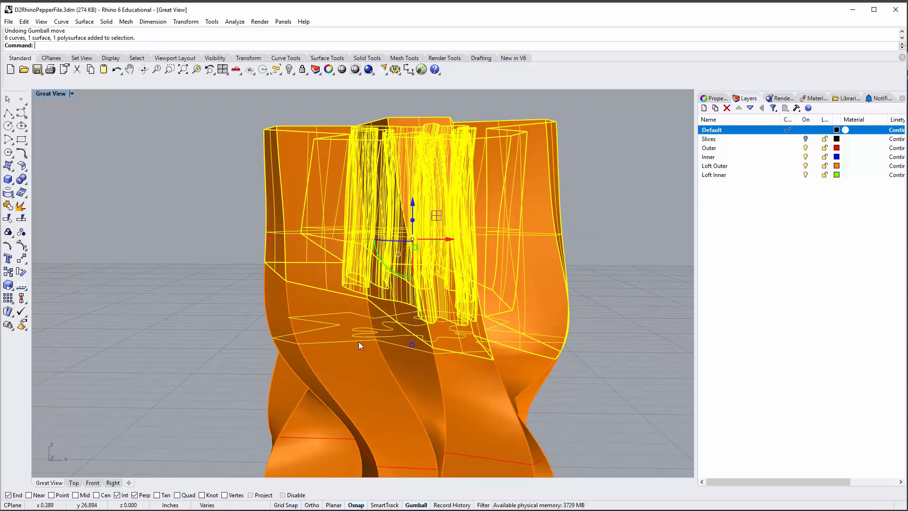
pyautogui.scroll(-5, 360, 341)
pyautogui.moveTo(360, 342); pyautogui.dragTo(361, 326, button='right')
pyautogui.moveTo(445, 317); pyautogui.dragTo(364, 329, button='right')
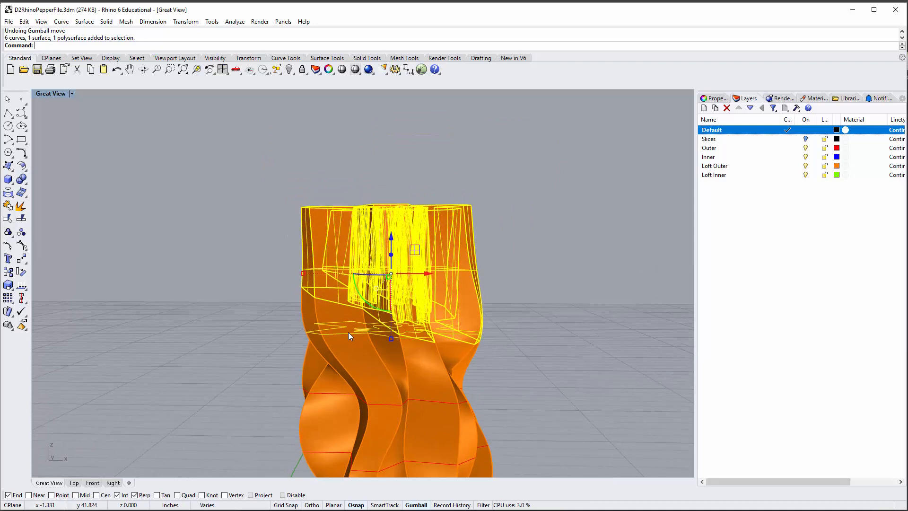
pyautogui.scroll(4, 348, 333)
pyautogui.keyDown('ctrl'); pyautogui.click(354, 347); pyautogui.keyUp('ctrl')
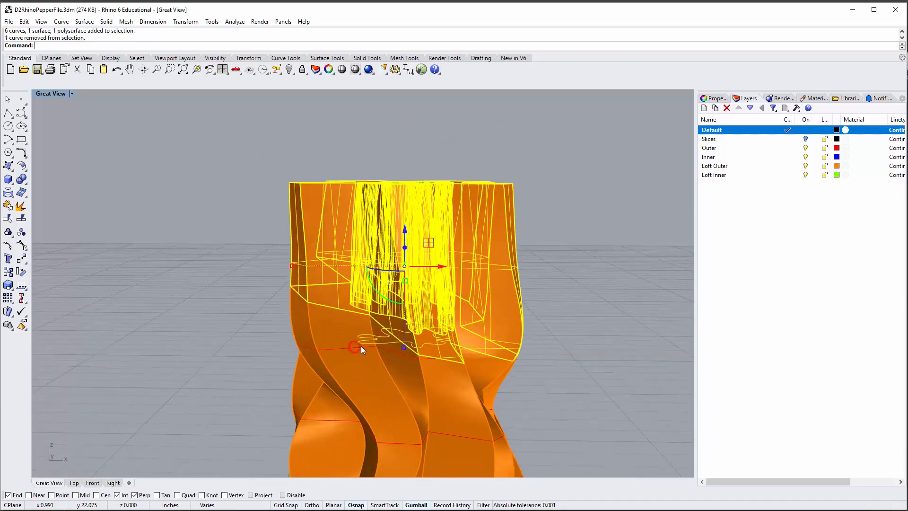
pyautogui.keyDown('ctrl'); pyautogui.click(367, 340); pyautogui.keyUp('ctrl')
pyautogui.scroll(-4, 407, 265)
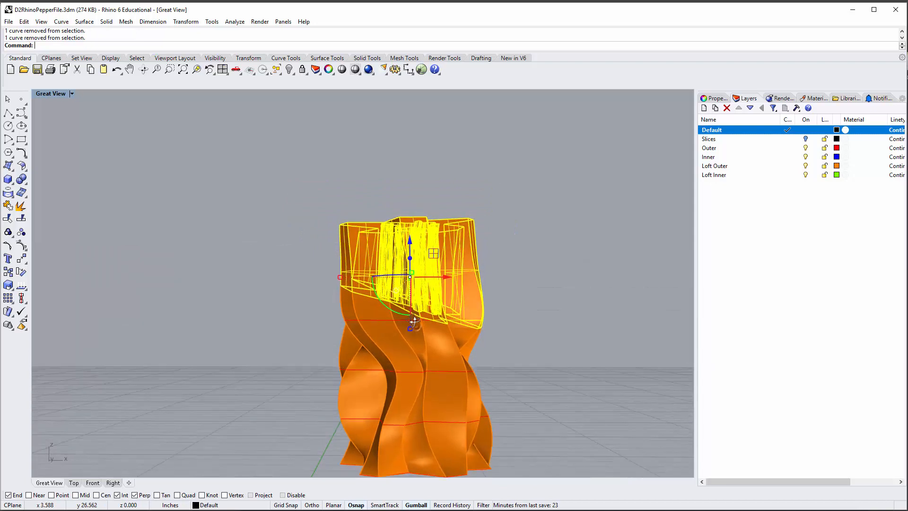
# Step: Try to raise the selected upper pieces vertically by an exact distance, and undo the move
pyautogui.click(405, 255)
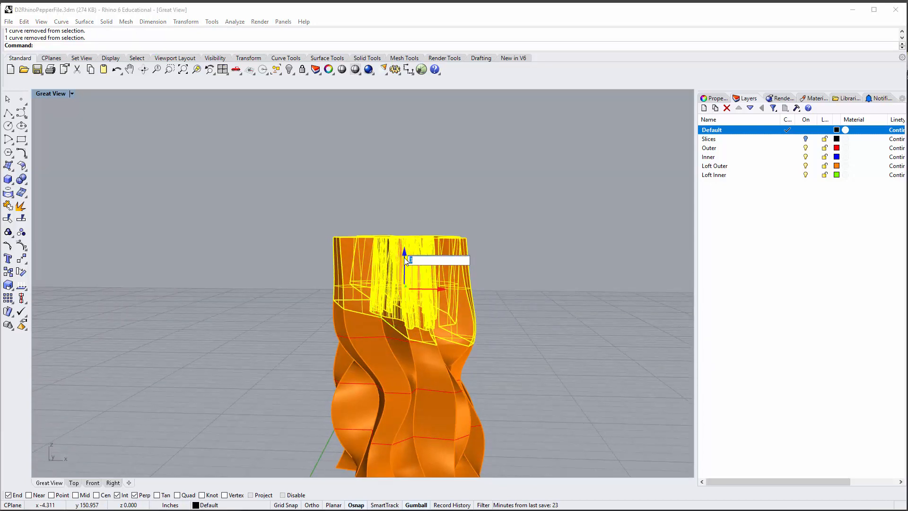
pyautogui.press('Return')
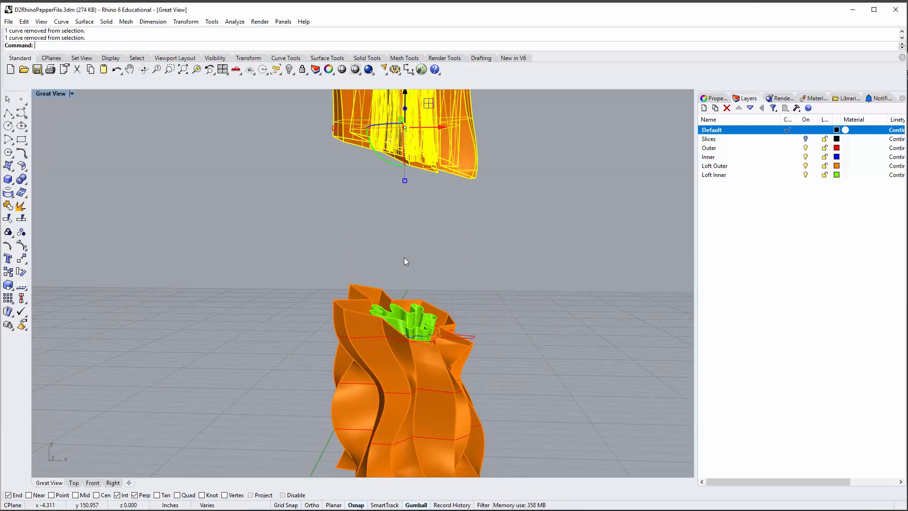
pyautogui.hotkey('ctrl', 'z')
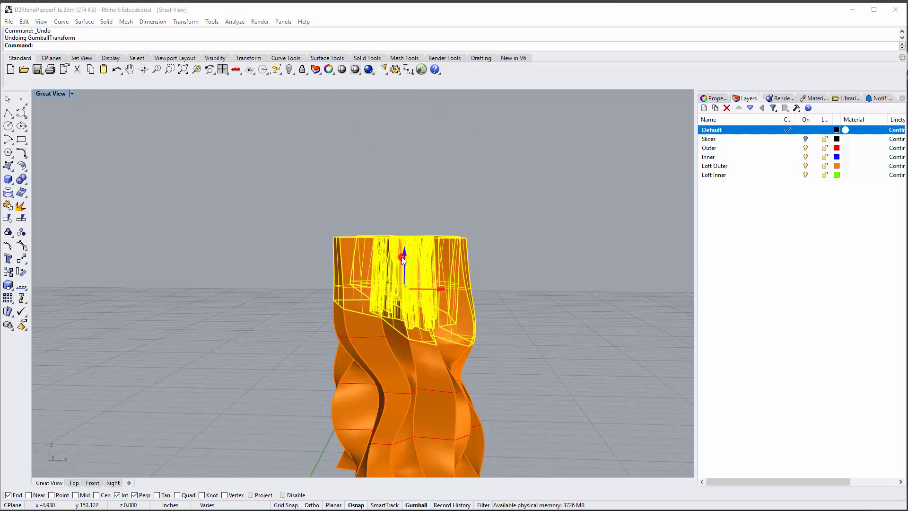
# Step: Move the selected upper pieces and curves vertically up by 2 inches
pyautogui.click(403, 257)
pyautogui.write('2')
pyautogui.click(552, 266)
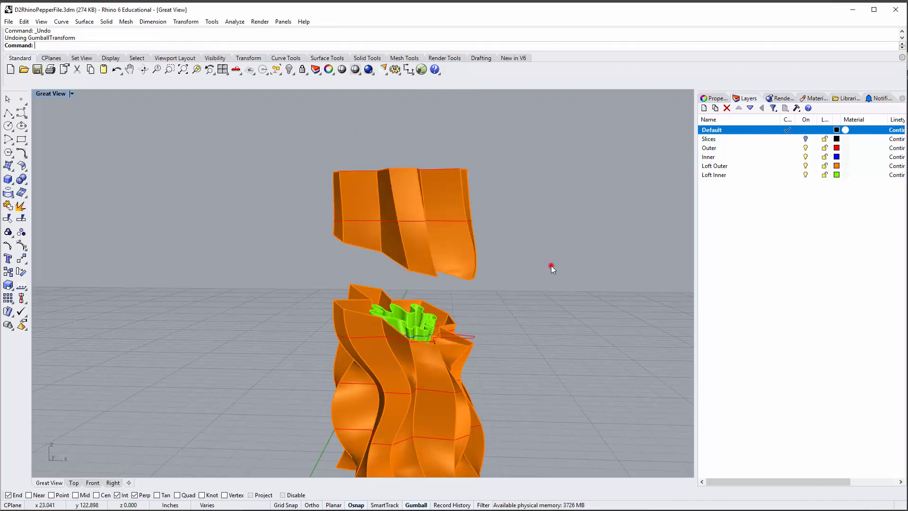
pyautogui.moveTo(552, 265); pyautogui.dragTo(454, 273, button='right')
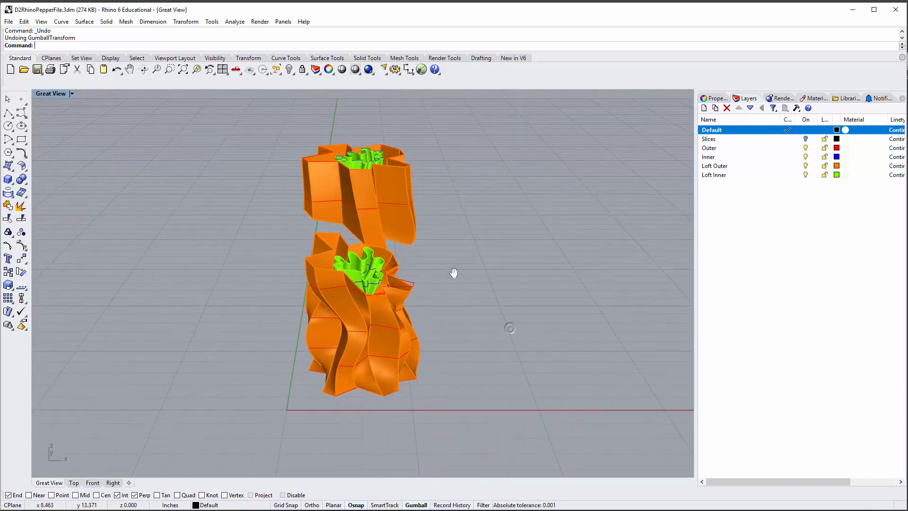
# Step: Draw a small box on the ground in front of the pepper
pyautogui.click(9, 181)
pyautogui.keyDown('shift'); pyautogui.moveTo(425, 353); pyautogui.dragTo(443, 299, button='right'); pyautogui.keyUp('shift')
pyautogui.click(358, 362)
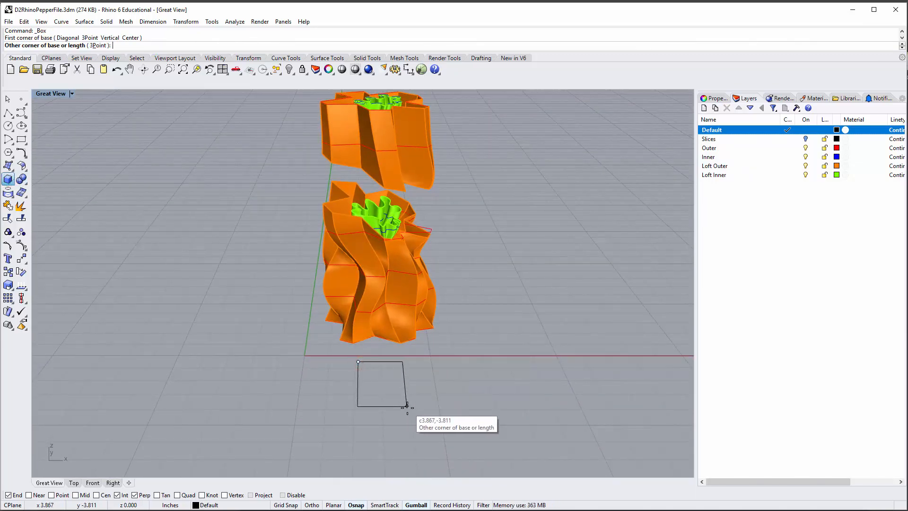
pyautogui.click(410, 412)
pyautogui.click(416, 375)
# Step: Move the box into the front of the lower pepper piece and raise it so it intersects the outer loft
pyautogui.moveTo(462, 370); pyautogui.dragTo(401, 399, button='right')
pyautogui.click(288, 361)
pyautogui.moveTo(288, 361); pyautogui.dragTo(285, 373, button='right')
pyautogui.moveTo(289, 380); pyautogui.dragTo(343, 330)
pyautogui.scroll(8, 342, 326)
pyautogui.moveTo(342, 324); pyautogui.dragTo(343, 267, button='right')
pyautogui.moveTo(349, 292); pyautogui.dragTo(353, 213)
pyautogui.click(135, 231)
pyautogui.scroll(-7, 139, 233)
pyautogui.moveTo(162, 233); pyautogui.dragTo(277, 246, button='right')
# Step: Restore the saved named view Great View in the viewport
pyautogui.click(55, 92)
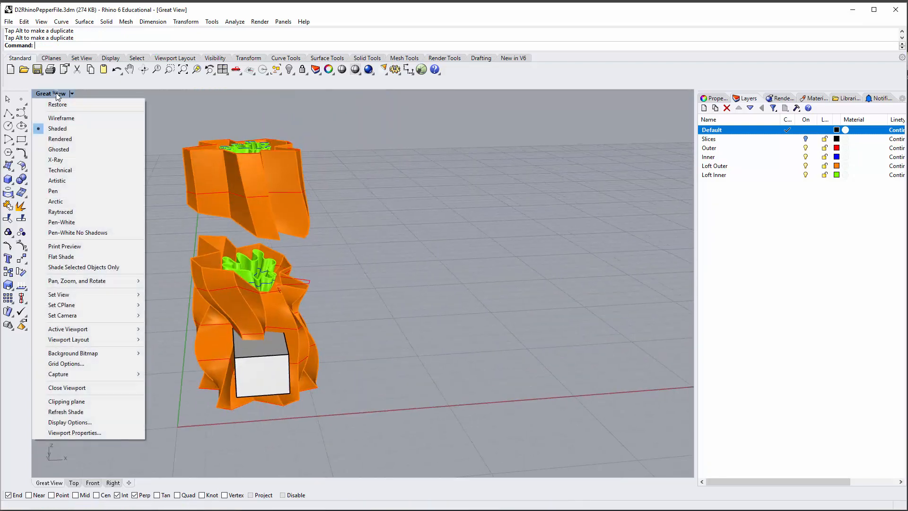
pyautogui.moveTo(86, 294)
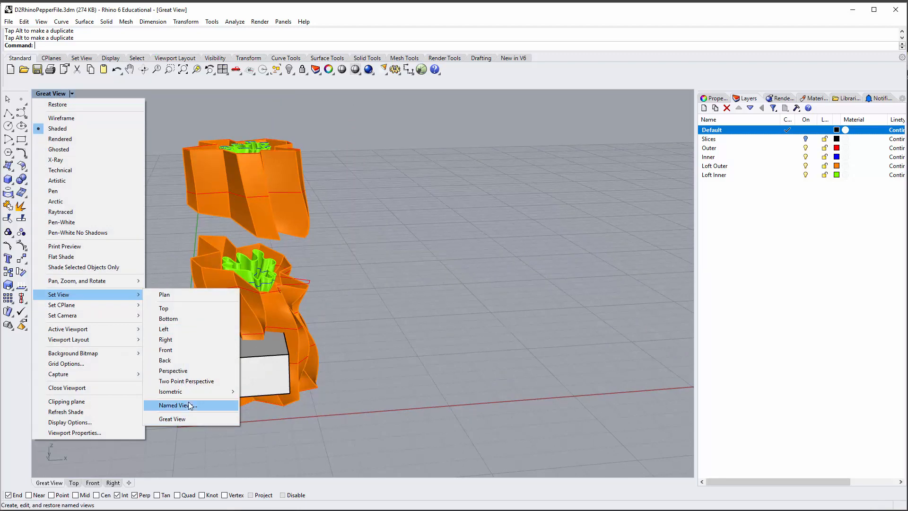
pyautogui.click(203, 419)
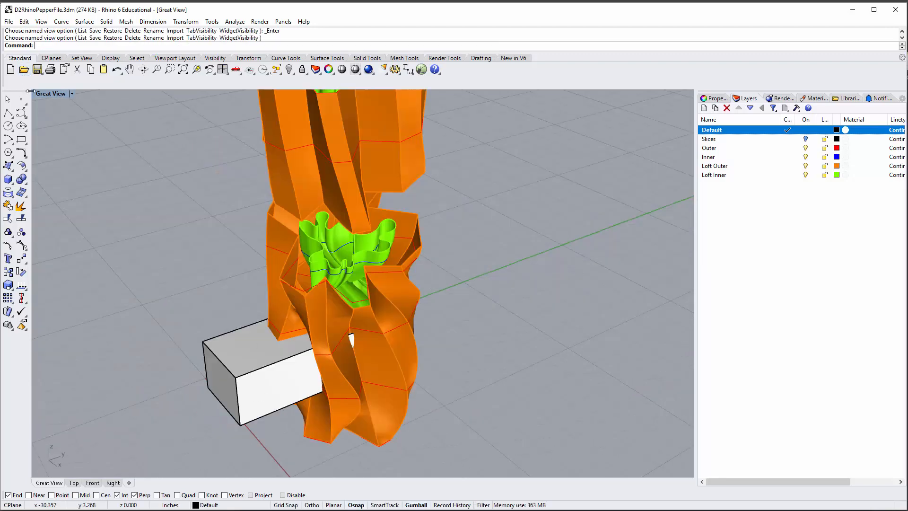
pyautogui.click(48, 93)
pyautogui.moveTo(112, 296)
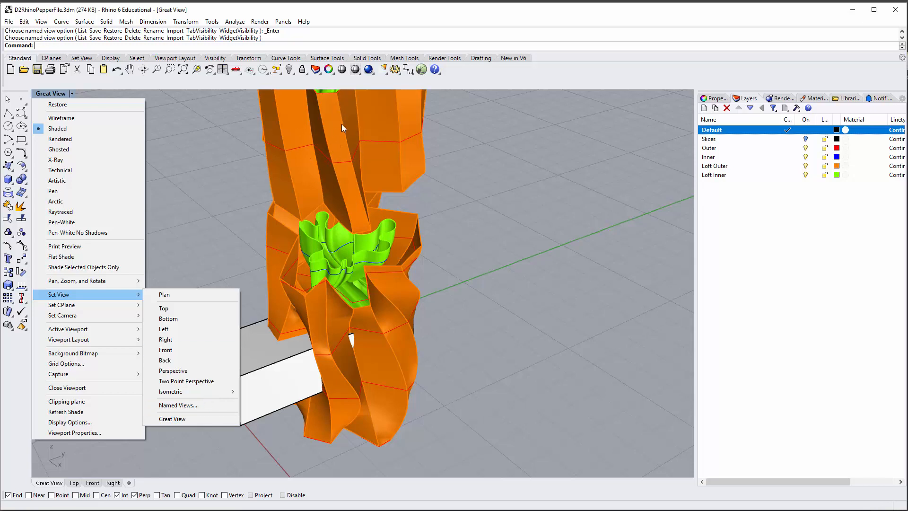
pyautogui.click(217, 238)
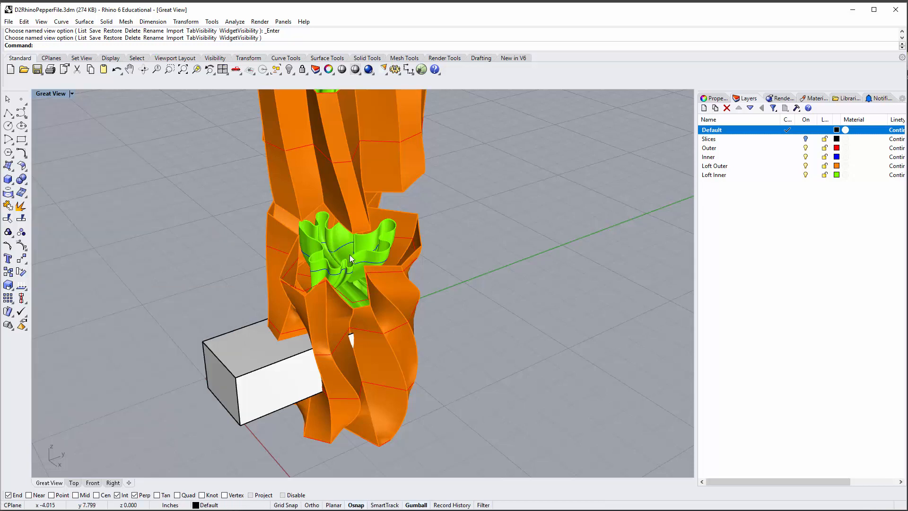
# Step: Reframe the perspective so both pepper pieces and the whole protruding box are in view
pyautogui.scroll(-4, 372, 281)
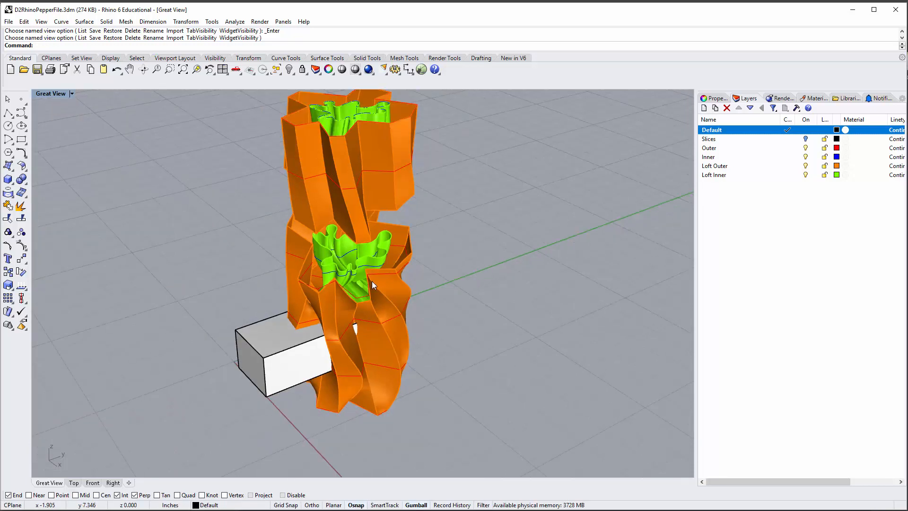
pyautogui.keyDown('shift'); pyautogui.moveTo(366, 256); pyautogui.dragTo(373, 289, button='right'); pyautogui.keyUp('shift')
pyautogui.scroll(2, 375, 285)
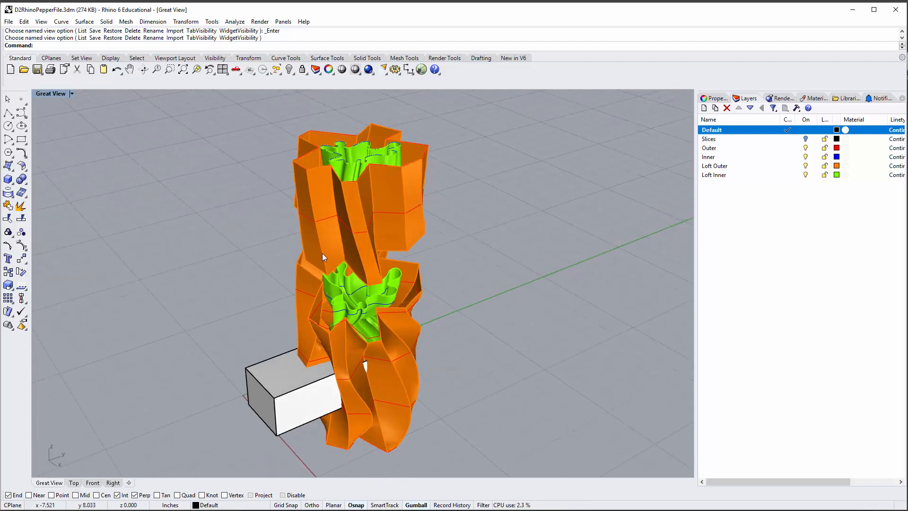
pyautogui.moveTo(403, 241); pyautogui.dragTo(535, 240, button='right')
pyautogui.moveTo(430, 271); pyautogui.dragTo(458, 303, button='right')
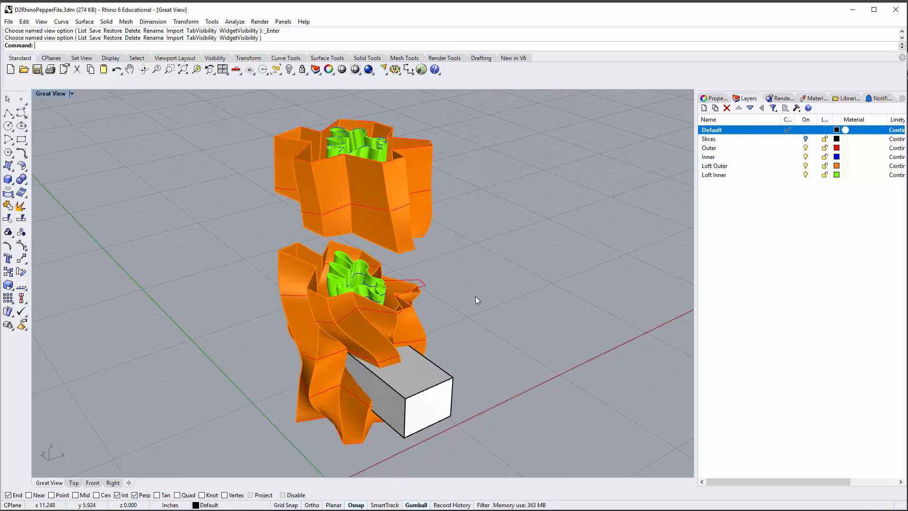
pyautogui.scroll(2, 474, 288)
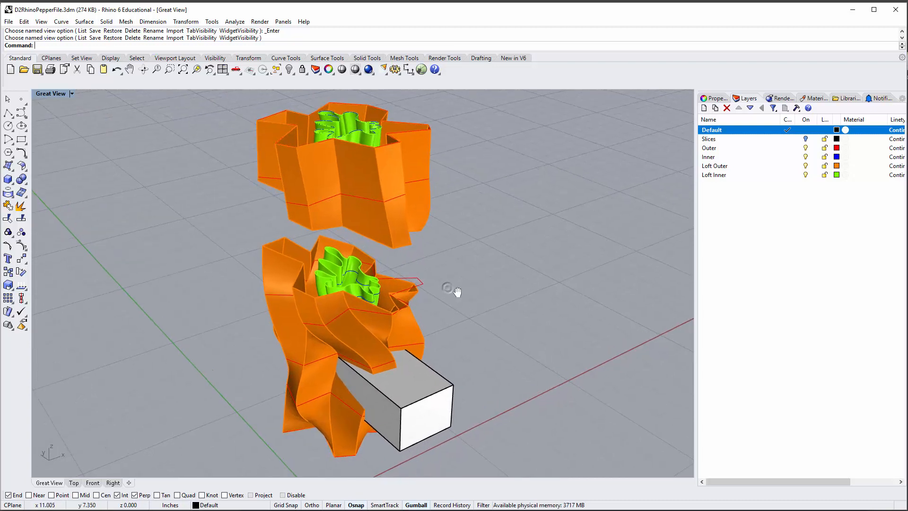
pyautogui.keyDown('shift'); pyautogui.moveTo(449, 291); pyautogui.dragTo(481, 290, button='right'); pyautogui.keyUp('shift')
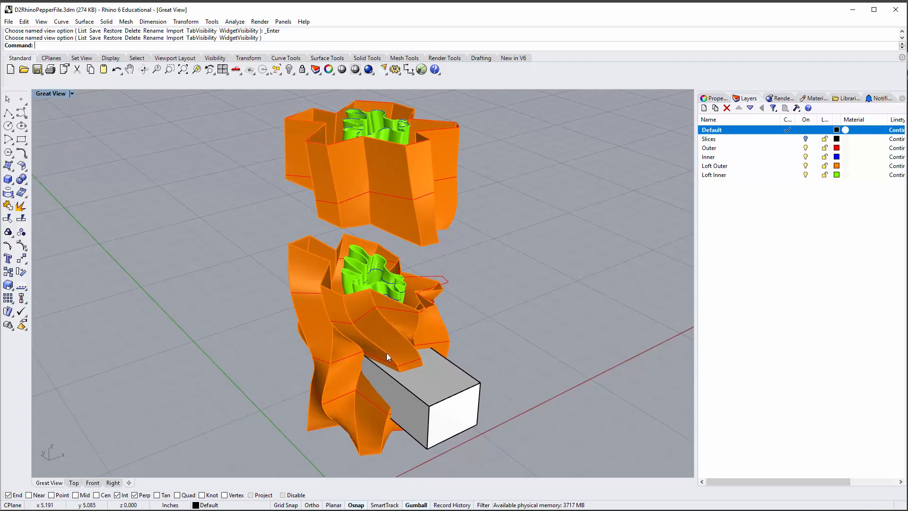
pyautogui.keyDown('shift'); pyautogui.moveTo(513, 347); pyautogui.dragTo(505, 351, button='right'); pyautogui.keyUp('shift')
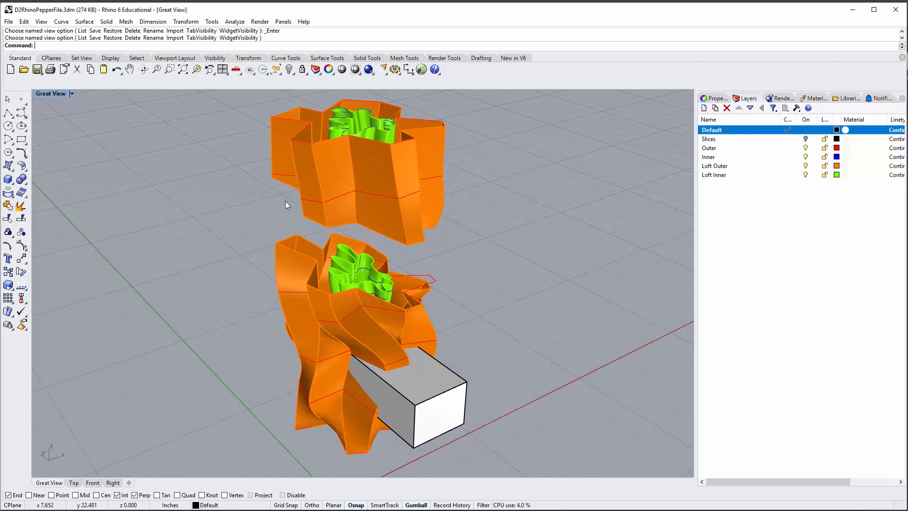
# Step: Save the current viewport as the named view Great View, replacing the existing one
pyautogui.click(46, 93)
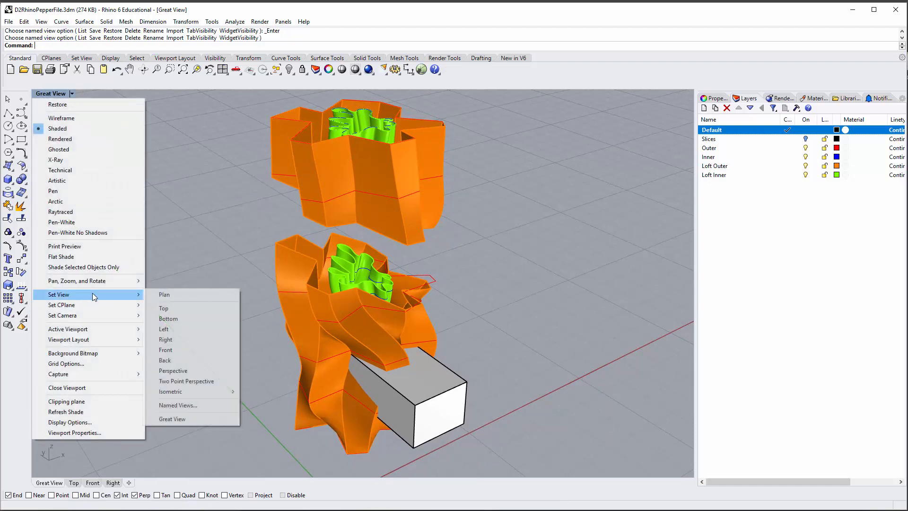
pyautogui.click(206, 406)
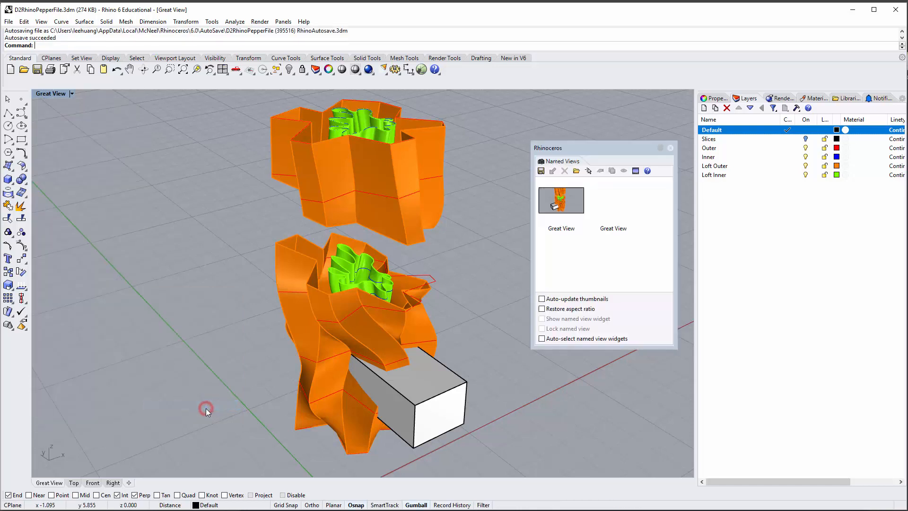
pyautogui.moveTo(596, 146); pyautogui.dragTo(574, 141)
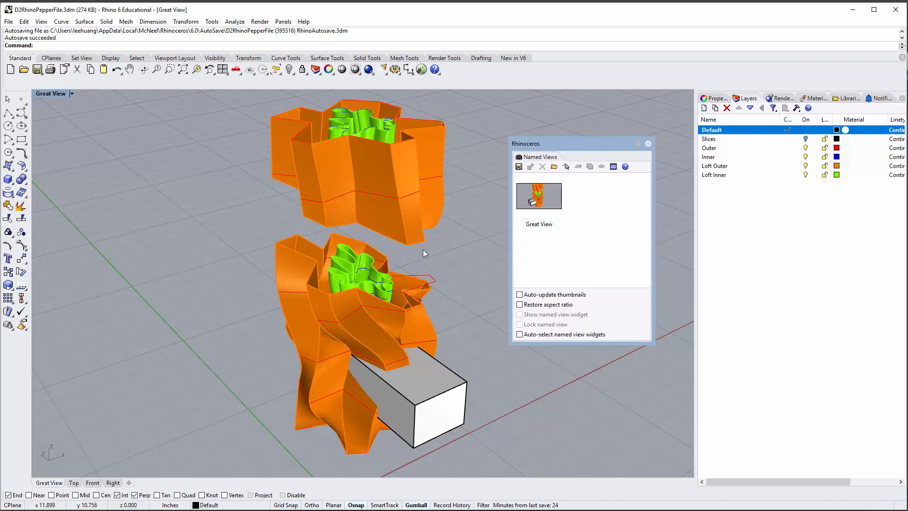
pyautogui.click(544, 197)
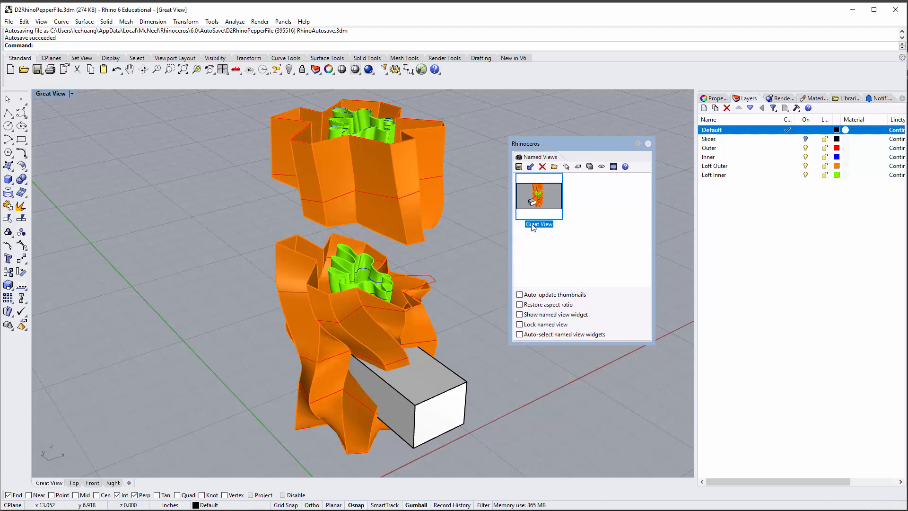
pyautogui.click(519, 168)
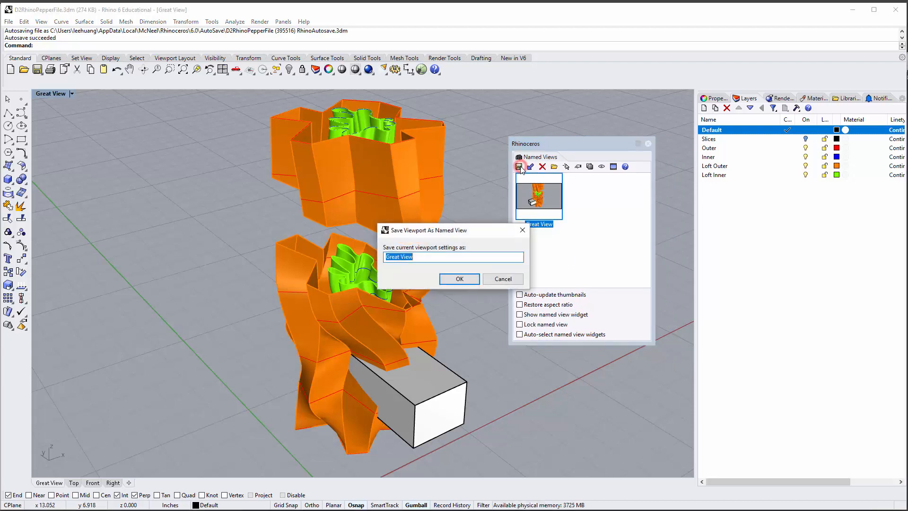
pyautogui.click(452, 279)
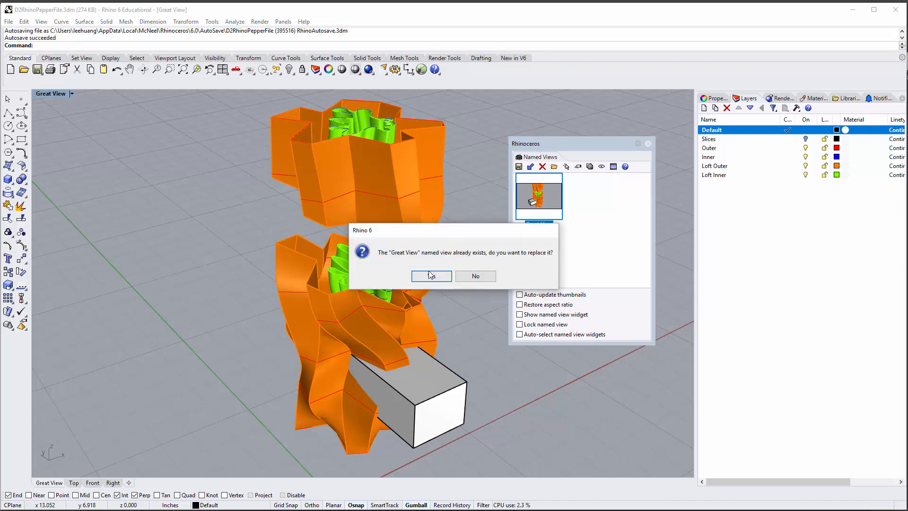
pyautogui.click(431, 275)
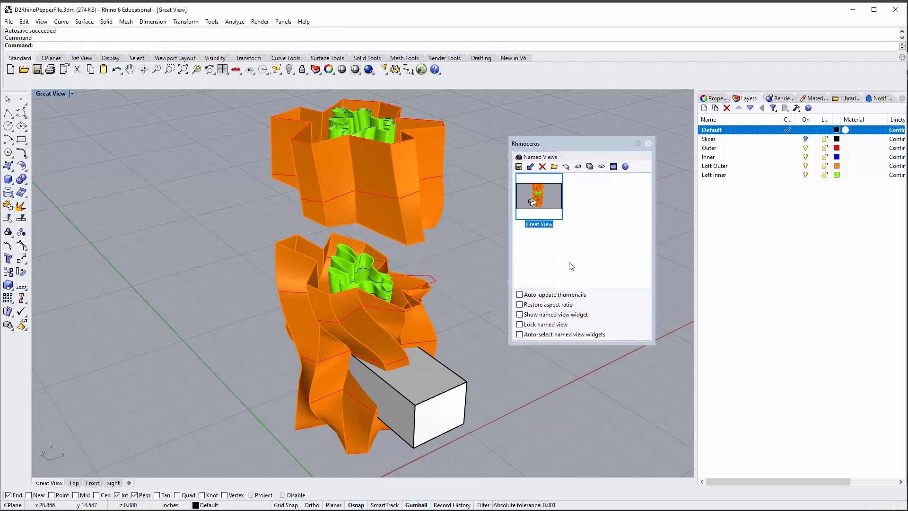
pyautogui.click(648, 144)
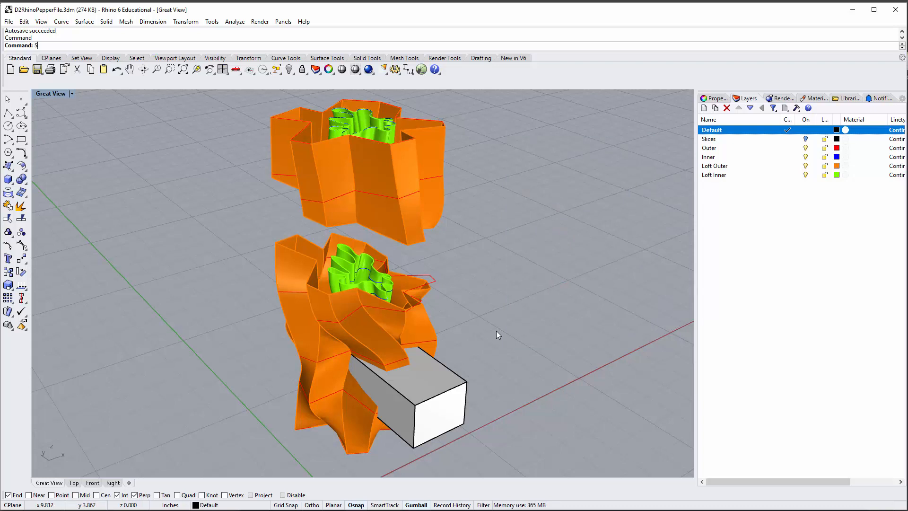
# Step: Split the lower outer loft using the box as the cutting object
pyautogui.press('Return')
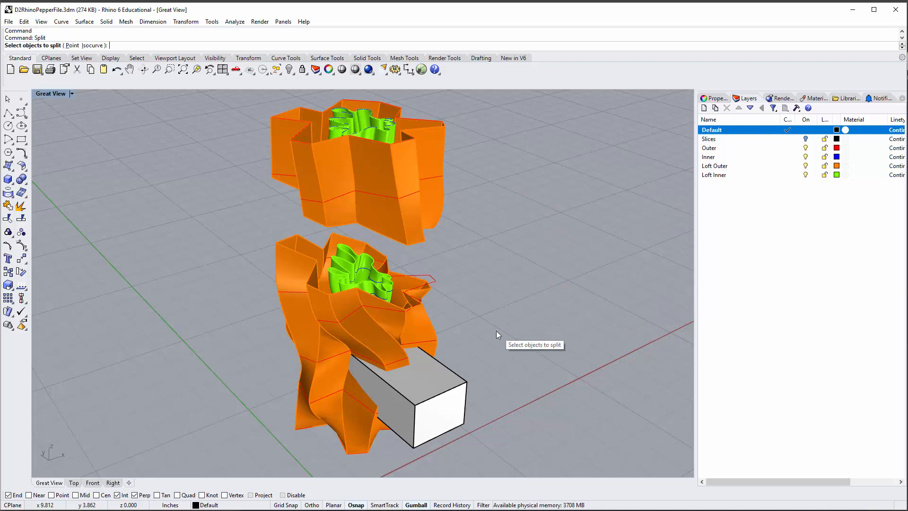
pyautogui.click(329, 406)
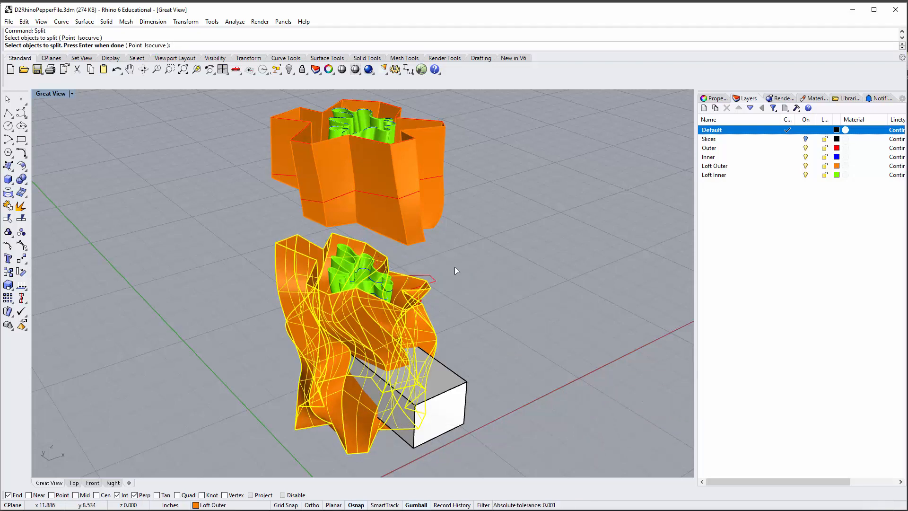
pyautogui.moveTo(439, 268); pyautogui.dragTo(380, 297, button='right')
pyautogui.scroll(8, 351, 325)
pyautogui.scroll(-6, 379, 297)
pyautogui.moveTo(383, 350); pyautogui.dragTo(511, 282, button='right')
pyautogui.rightClick(515, 284)
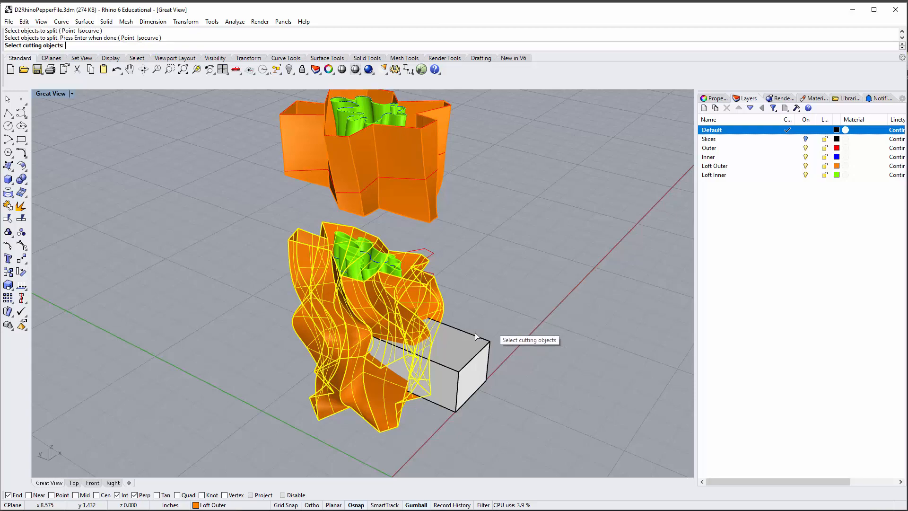
pyautogui.click(459, 359)
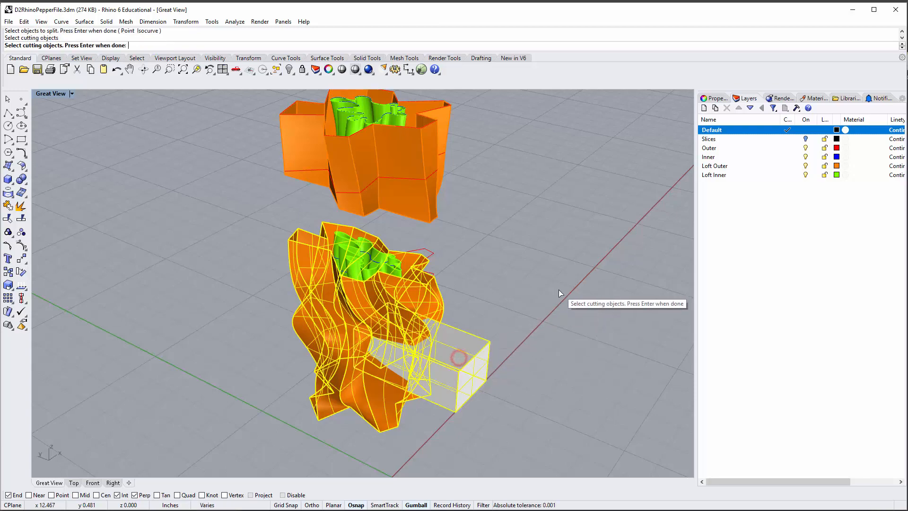
pyautogui.moveTo(558, 289); pyautogui.dragTo(557, 353, button='right')
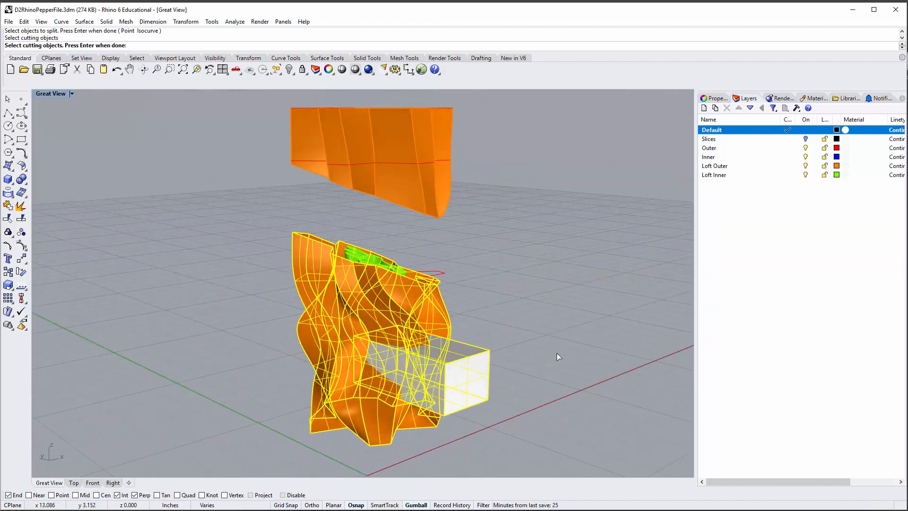
pyautogui.rightClick(557, 352)
# Step: Delete the box and pull the cut-out piece of the lower outer loft forward, away from its opening
pyautogui.click(477, 373)
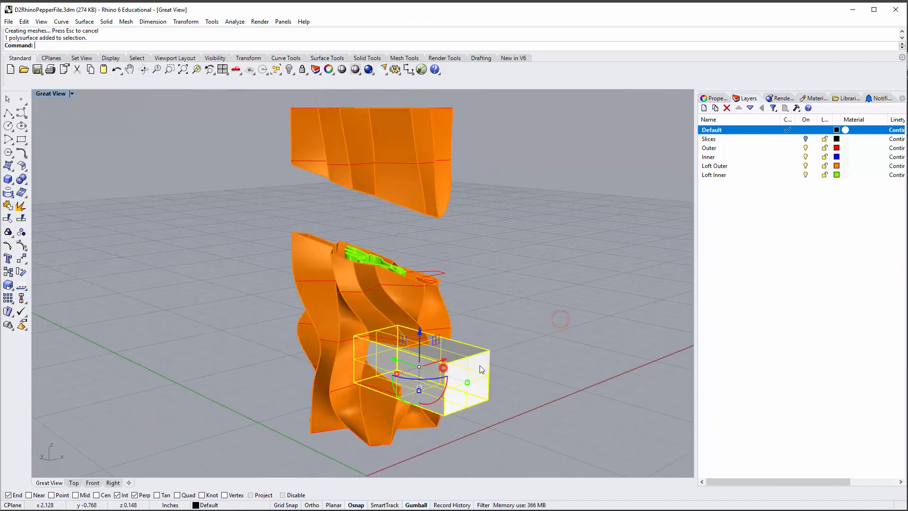
pyautogui.press('Delete')
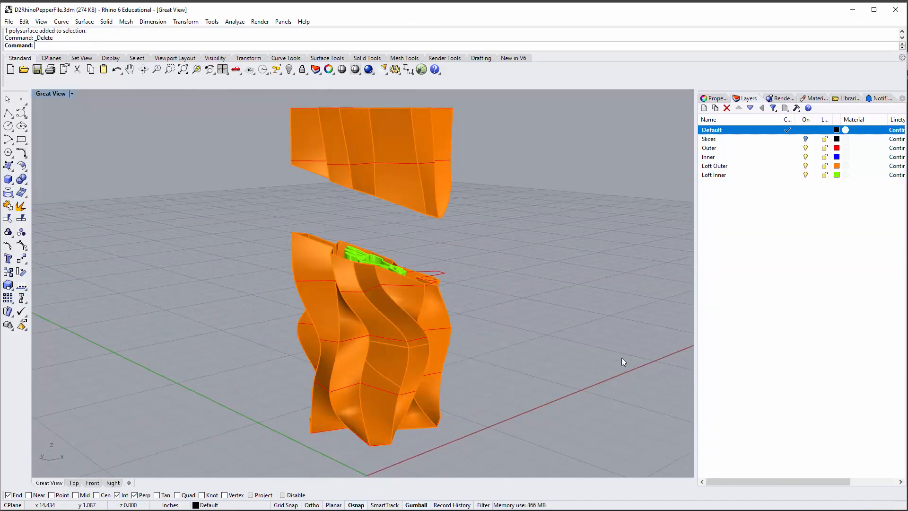
pyautogui.click(421, 376)
pyautogui.scroll(5, 445, 368)
pyautogui.moveTo(446, 367); pyautogui.dragTo(476, 345, button='right')
pyautogui.scroll(-6, 473, 323)
pyautogui.moveTo(368, 334); pyautogui.dragTo(460, 349)
pyautogui.click(484, 272)
# Step: Draw a line from an upper corner of the detached piece to the matching upper corner of the opening in the outer loft
pyautogui.moveTo(484, 273); pyautogui.dragTo(572, 323, button='right')
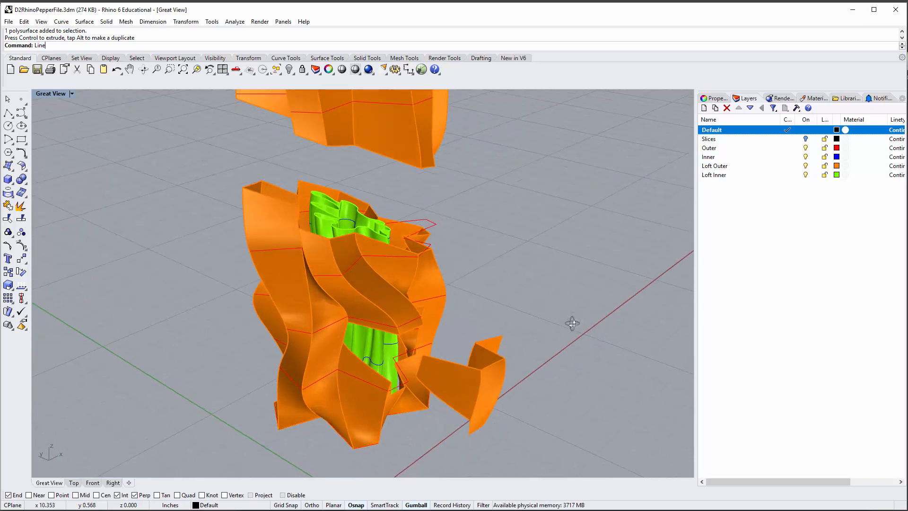
pyautogui.press('Return')
pyautogui.click(503, 335)
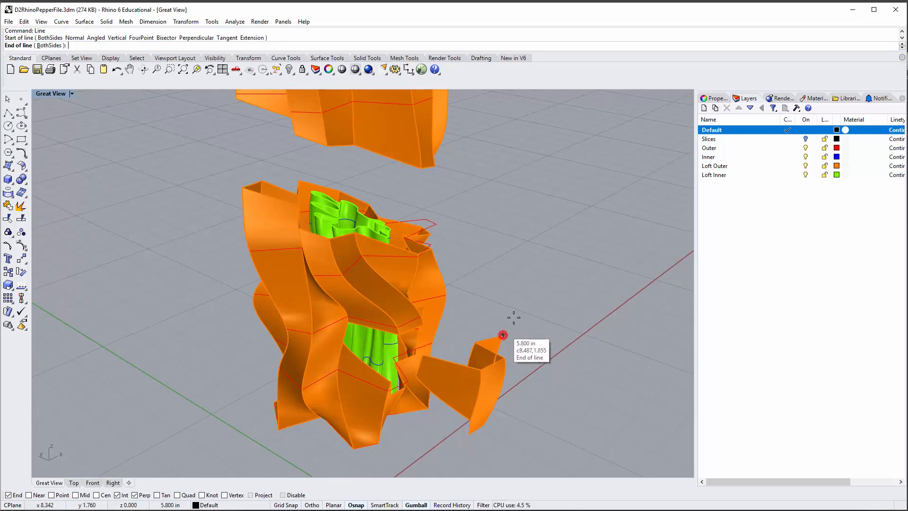
pyautogui.moveTo(514, 318); pyautogui.dragTo(452, 315, button='right')
pyautogui.click(416, 327)
# Step: Draw a second line from the opening's lower corner on the same side to the matching lower corner of the detached piece
pyautogui.press('Return')
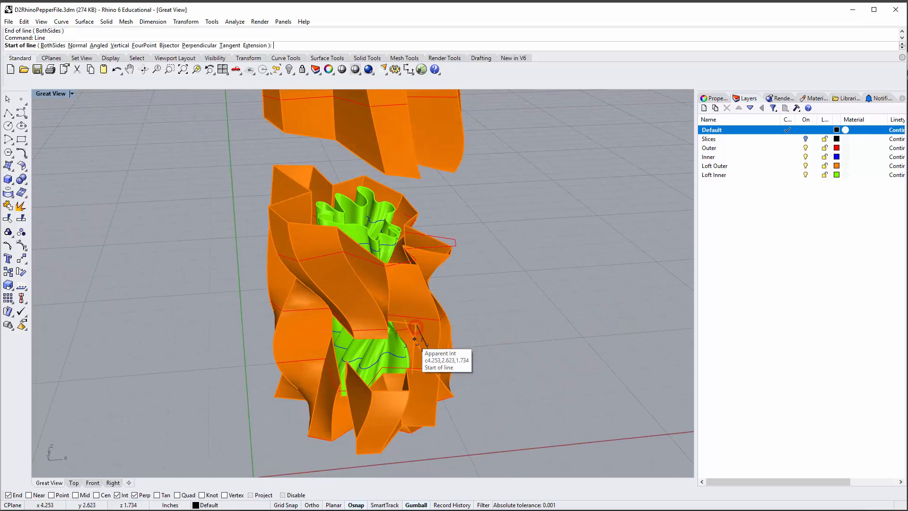
pyautogui.scroll(5, 473, 350)
pyautogui.click(412, 347)
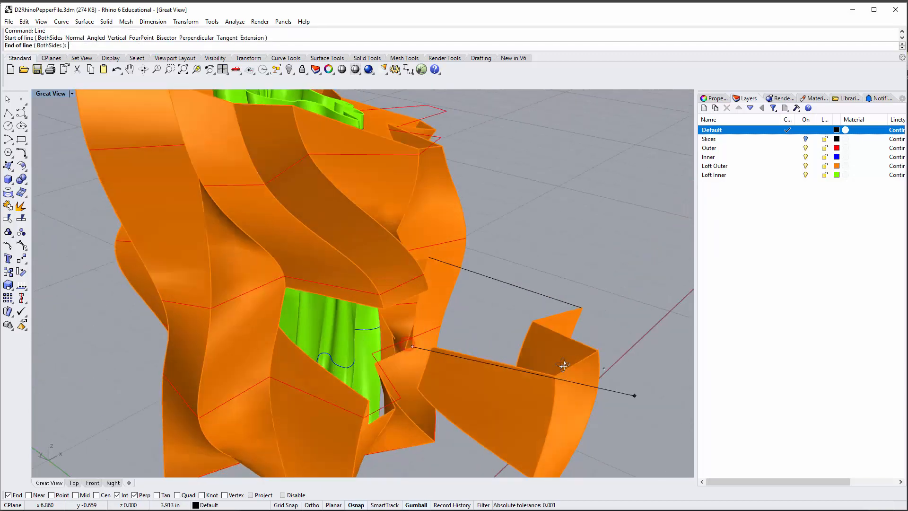
pyautogui.moveTo(563, 365); pyautogui.dragTo(421, 410, button='right')
pyautogui.scroll(-4, 487, 361)
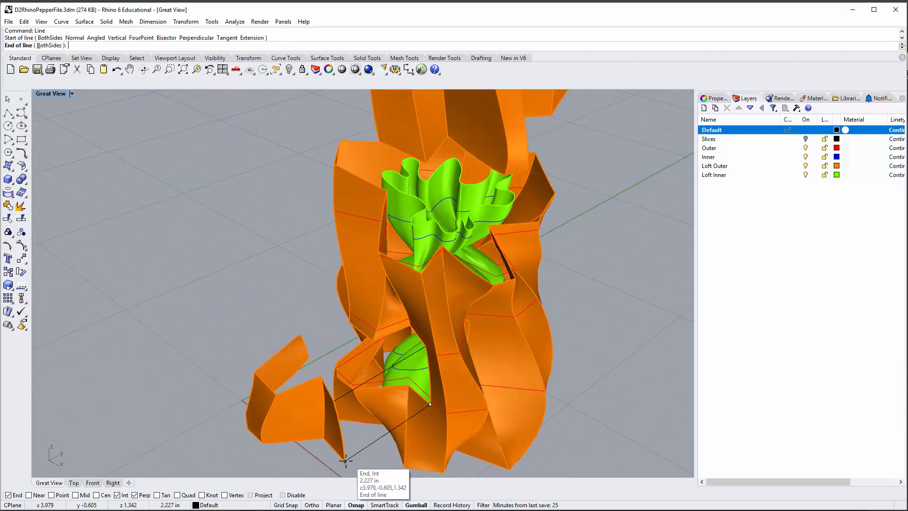
pyautogui.click(345, 460)
# Step: Draw a third line from the detached piece's other lower corner to the matching lower corner of the opening
pyautogui.press('Return')
pyautogui.moveTo(363, 439); pyautogui.dragTo(386, 390, button='right')
pyautogui.click(488, 418)
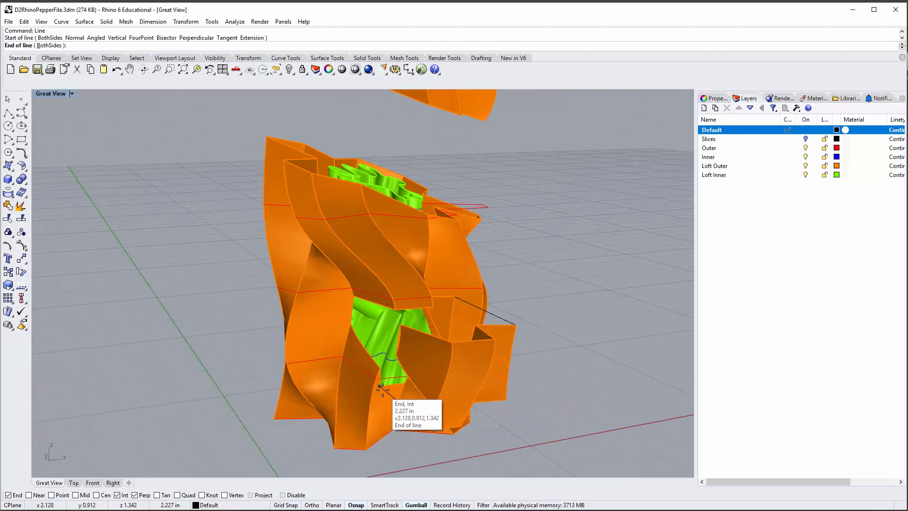
pyautogui.scroll(3, 382, 389)
pyautogui.click(397, 377)
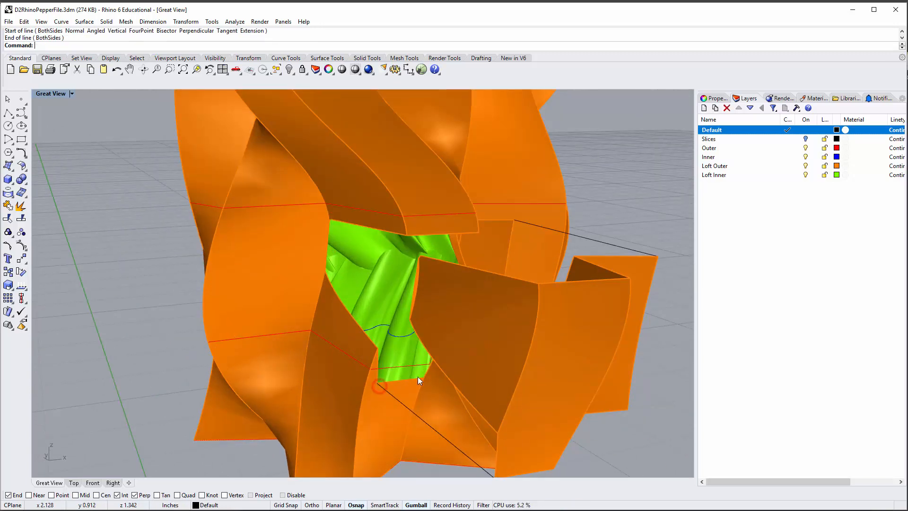
pyautogui.moveTo(457, 325); pyautogui.dragTo(466, 328, button='right')
pyautogui.scroll(5, 430, 296)
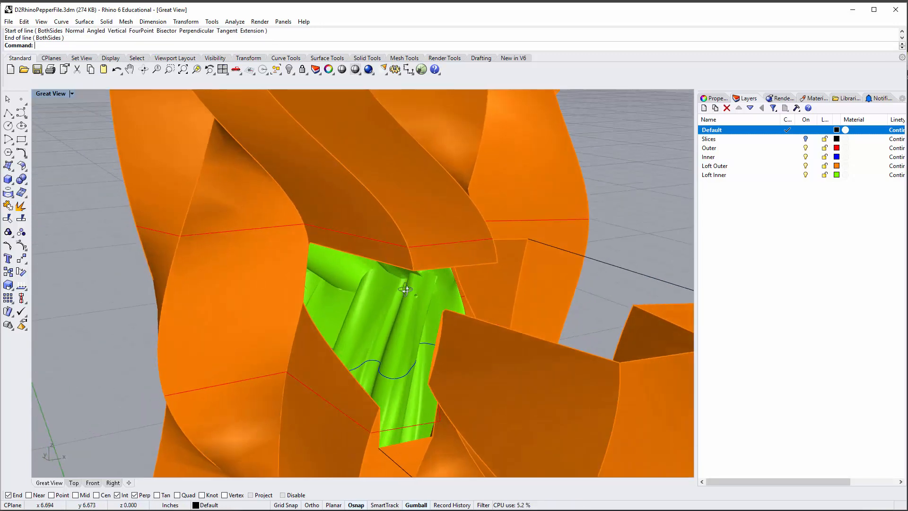
pyautogui.scroll(6, 396, 287)
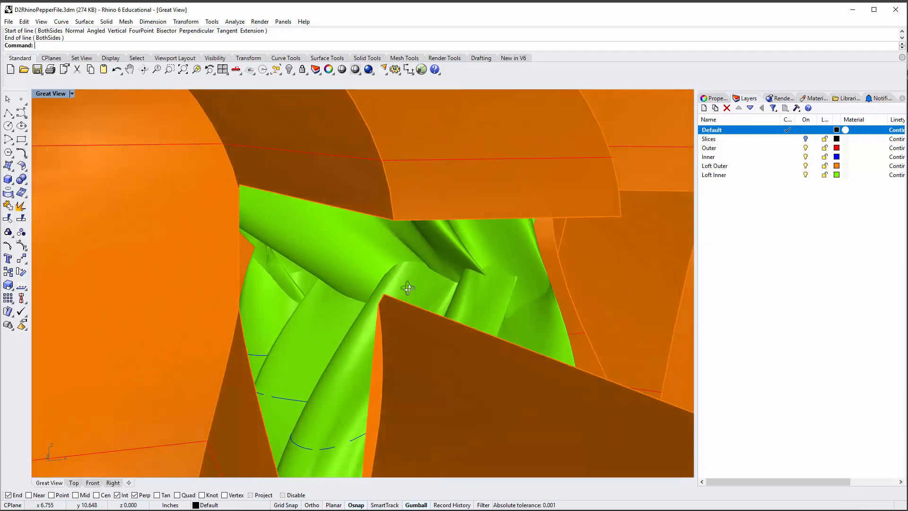
# Step: Draw a fourth line from the detached piece's remaining upper corner to the matching upper corner of the opening in the outer loft
pyautogui.moveTo(402, 283); pyautogui.dragTo(460, 312, button='right')
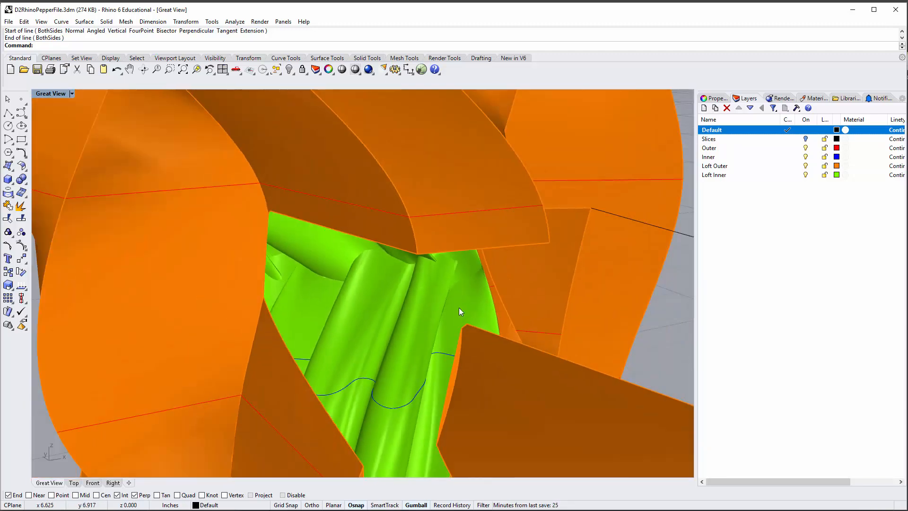
pyautogui.press('Return')
pyautogui.click(467, 324)
pyautogui.moveTo(314, 229); pyautogui.dragTo(298, 188, button='right')
pyautogui.click(300, 188)
pyautogui.scroll(-5, 302, 186)
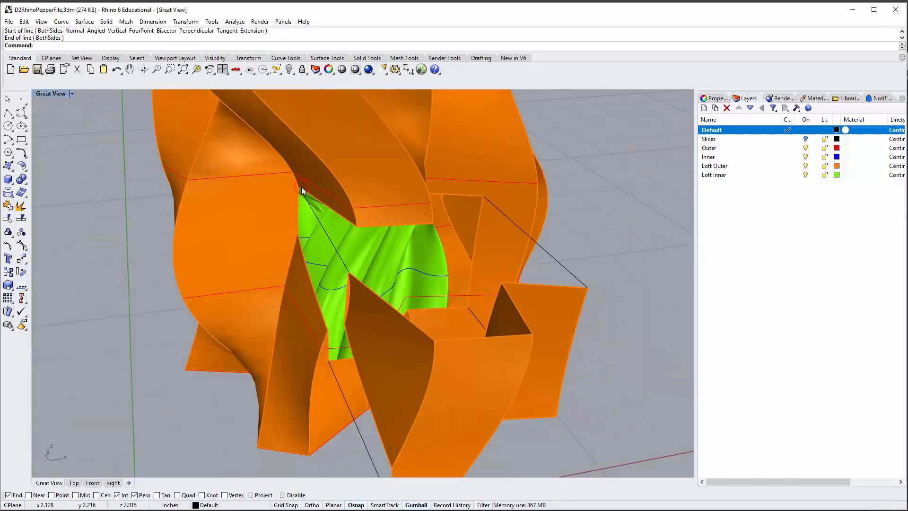
# Step: Examine the detached piece and its four connecting lines from several angles, checking how they meet the corners of the opening
pyautogui.scroll(7, 393, 210)
pyautogui.moveTo(430, 225); pyautogui.dragTo(475, 225, button='right')
pyautogui.moveTo(475, 224); pyautogui.dragTo(464, 213, button='right')
pyautogui.moveTo(247, 200); pyautogui.dragTo(436, 263, button='right')
pyautogui.scroll(-4, 310, 257)
pyautogui.moveTo(402, 285); pyautogui.dragTo(404, 214)
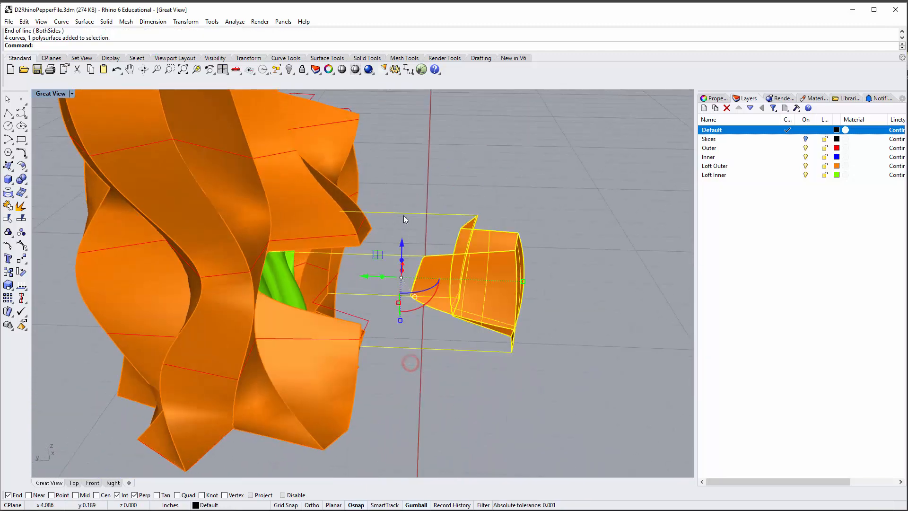
pyautogui.moveTo(597, 294); pyautogui.dragTo(577, 291, button='right')
pyautogui.click(592, 207)
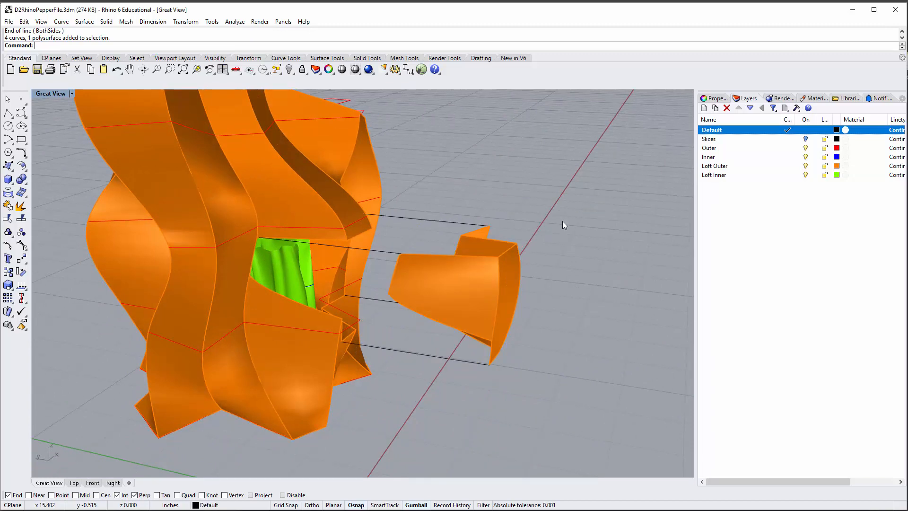
pyautogui.moveTo(478, 226)
pyautogui.mouseDown(button='right')
pyautogui.moveTo(416, 207)
pyautogui.moveTo(454, 211)
pyautogui.moveTo(427, 211)
pyautogui.moveTo(470, 239)
pyautogui.moveTo(480, 235)
pyautogui.mouseUp(button='right')
pyautogui.keyDown('shift'); pyautogui.moveTo(479, 235); pyautogui.dragTo(477, 178, button='right'); pyautogui.keyUp('shift')
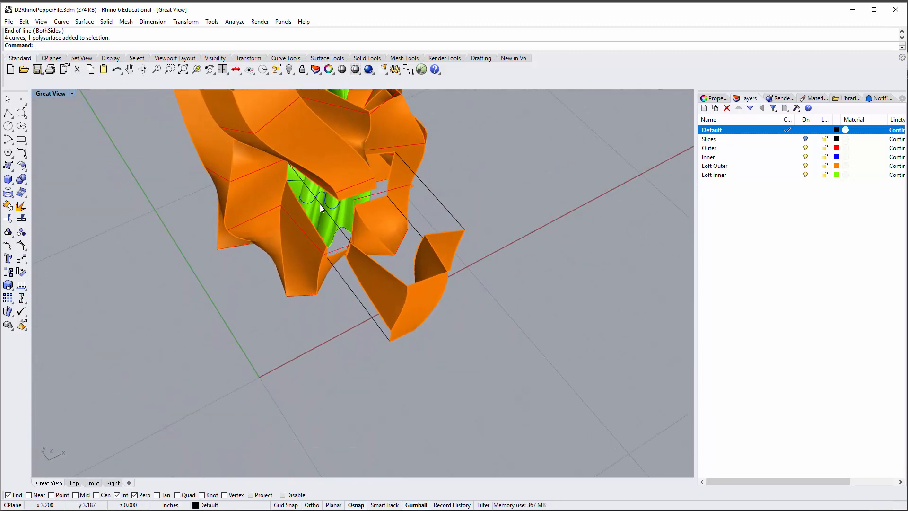
pyautogui.keyDown('shift'); pyautogui.moveTo(332, 240); pyautogui.dragTo(373, 293, button='right'); pyautogui.keyUp('shift')
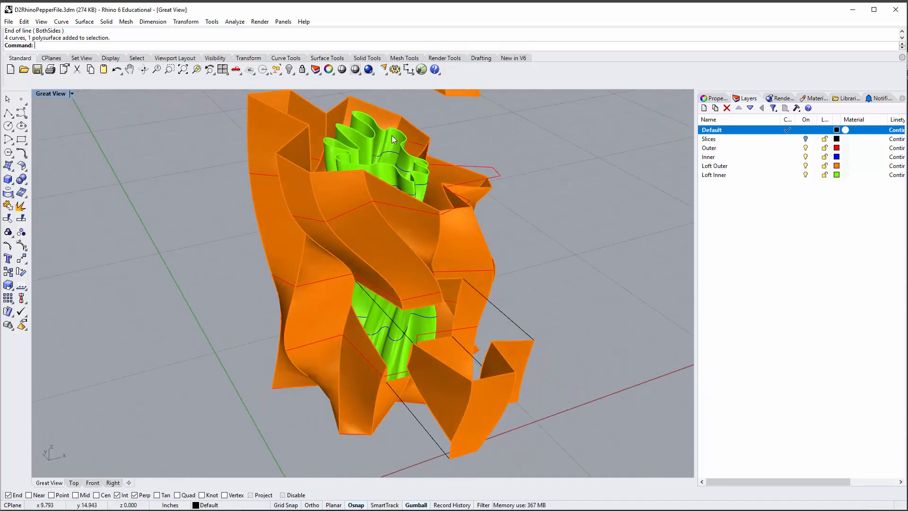
pyautogui.moveTo(423, 247); pyautogui.dragTo(408, 268, button='right')
pyautogui.scroll(-4, 438, 207)
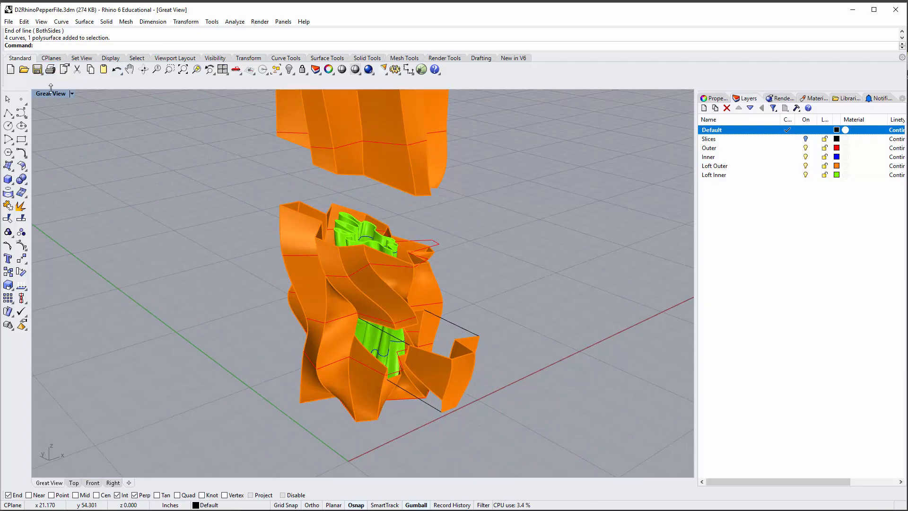
# Step: Restore the saved Great View in the current viewport
pyautogui.click(50, 93)
pyautogui.click(83, 294)
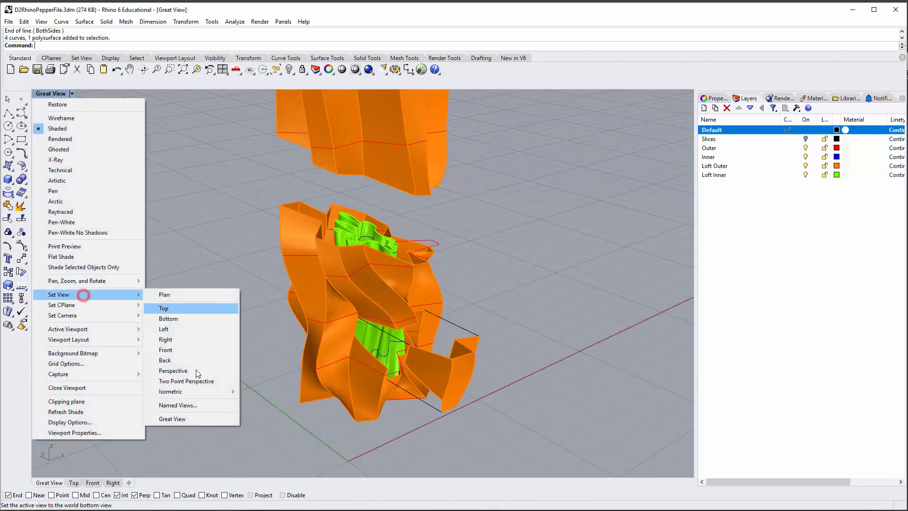
pyautogui.click(194, 419)
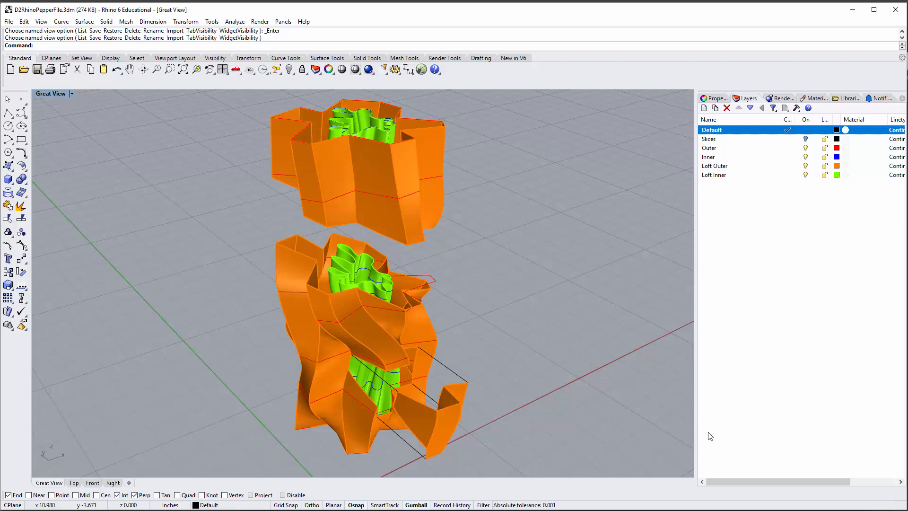
pyautogui.click(709, 413)
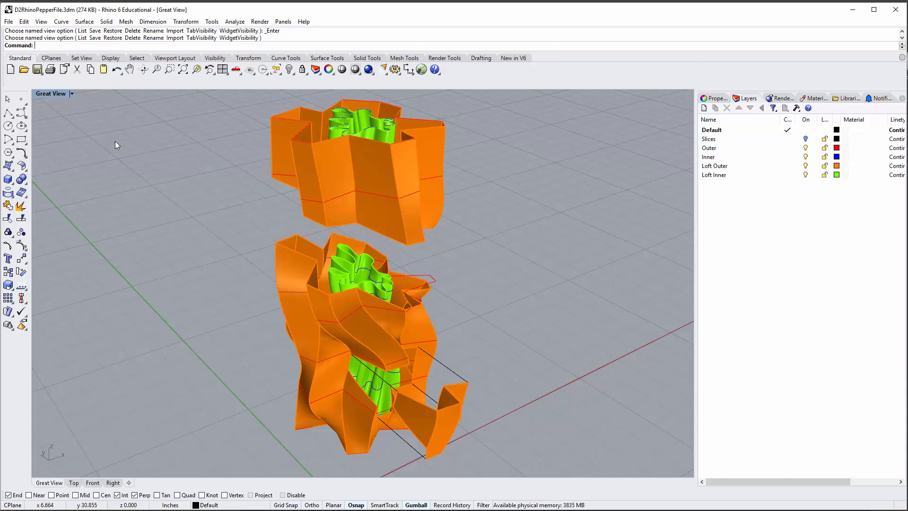
# Step: Set the viewport to the Rendered display mode and turn off the Outer and Inner curve layers
pyautogui.click(53, 94)
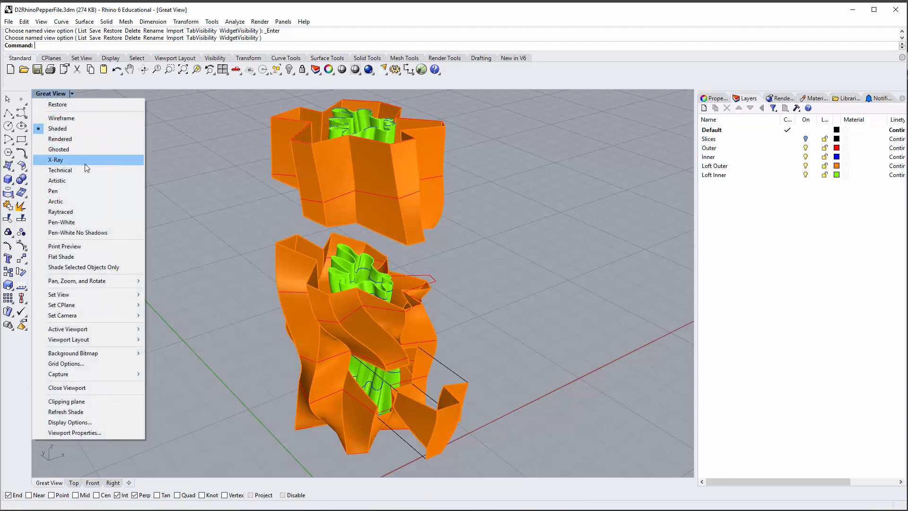
pyautogui.click(88, 139)
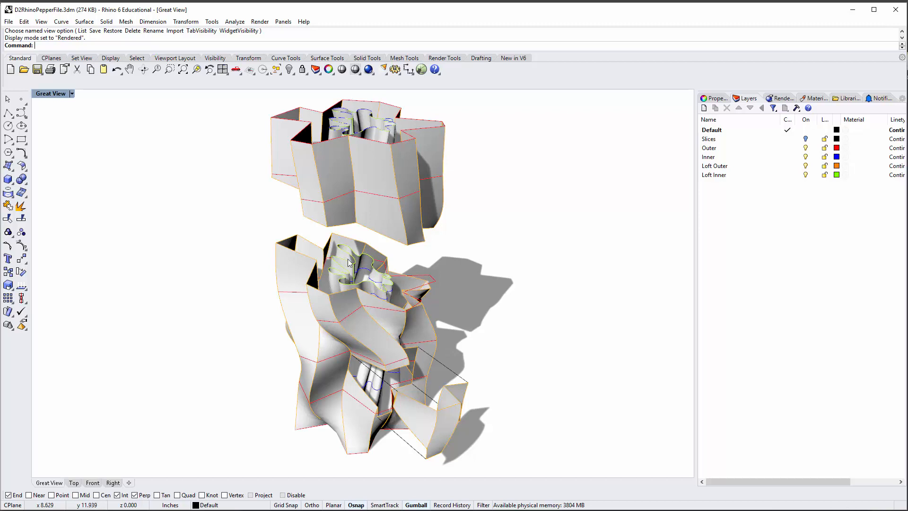
pyautogui.click(806, 147)
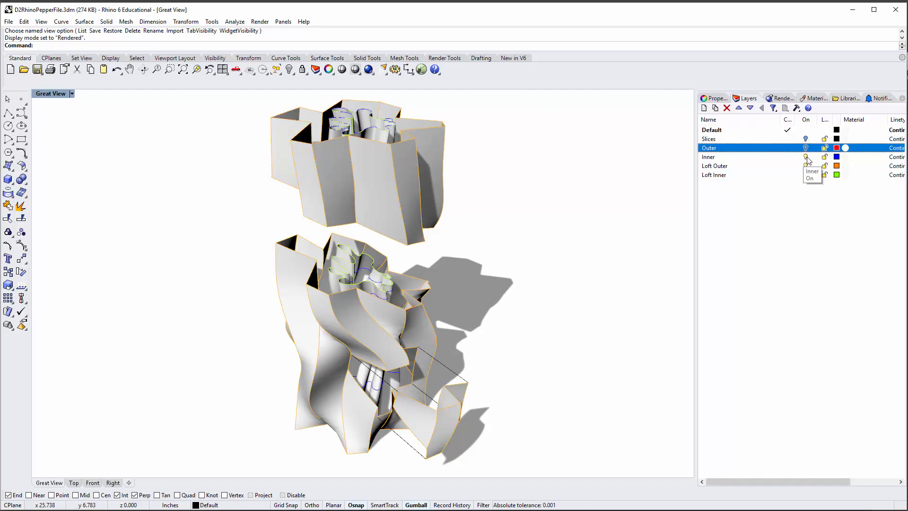
pyautogui.click(806, 157)
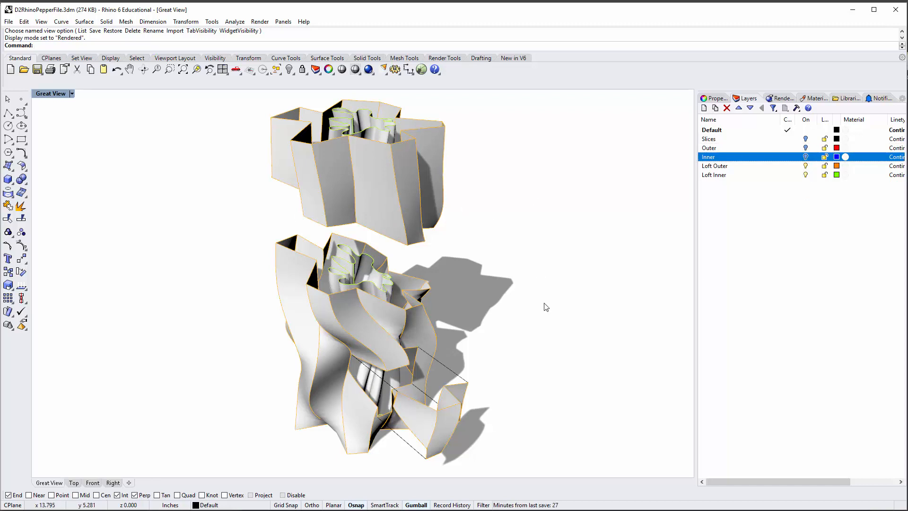
pyautogui.click(806, 166)
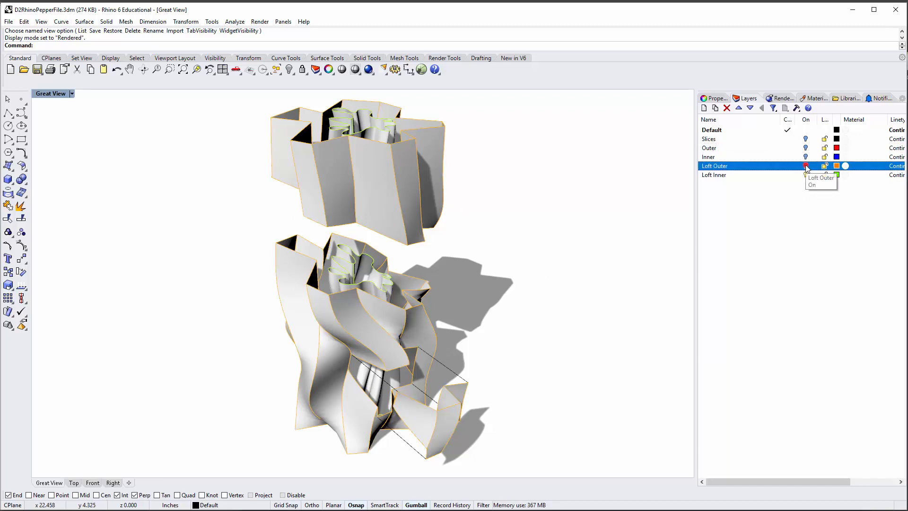
pyautogui.click(806, 166)
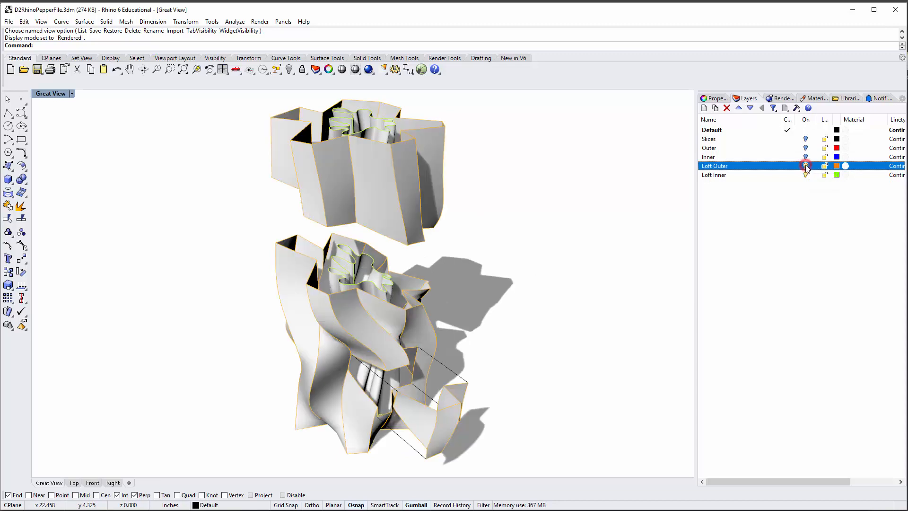
pyautogui.click(428, 285)
pyautogui.click(491, 254)
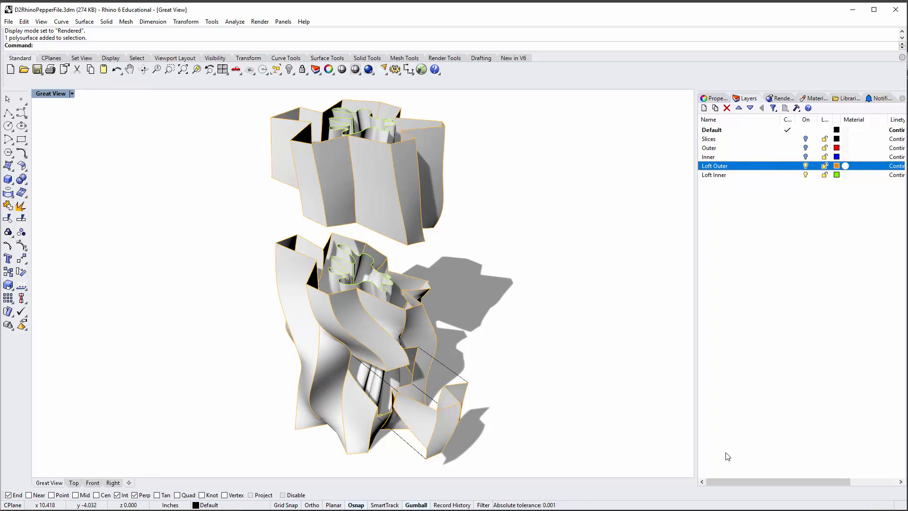
# Step: Set the surface edge thickness of the Rendered display mode to 0 pixels
pyautogui.click(50, 95)
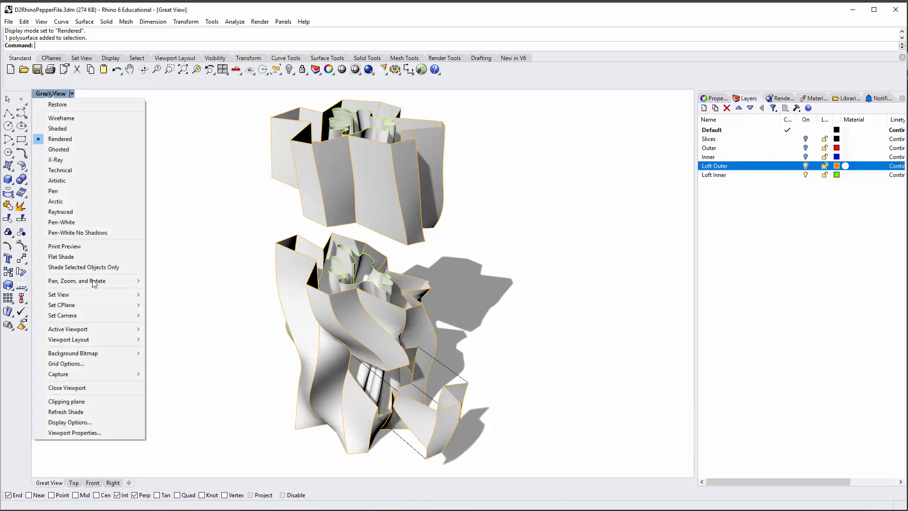
pyautogui.click(89, 423)
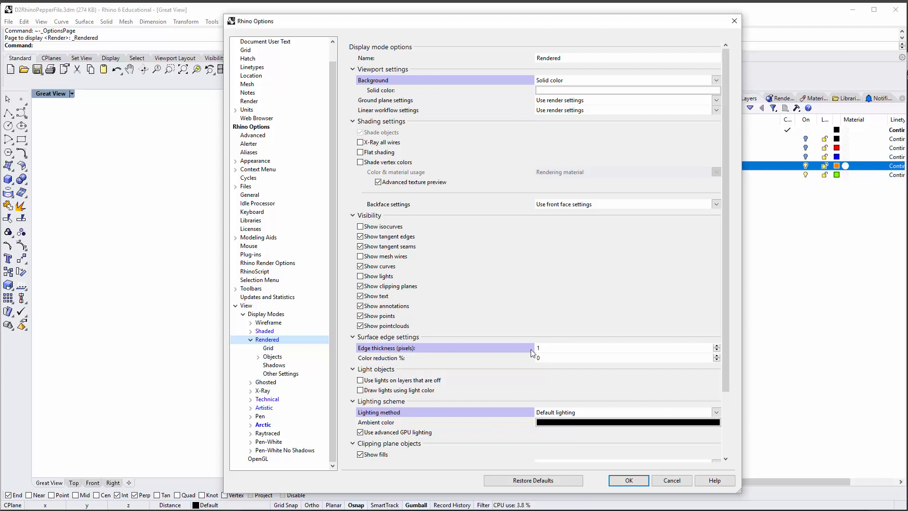
pyautogui.click(717, 350)
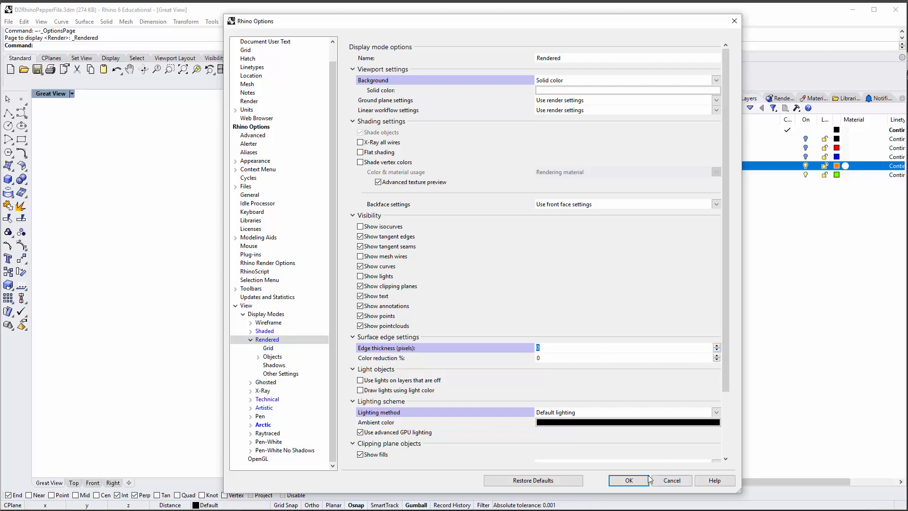
pyautogui.click(648, 479)
pyautogui.click(544, 331)
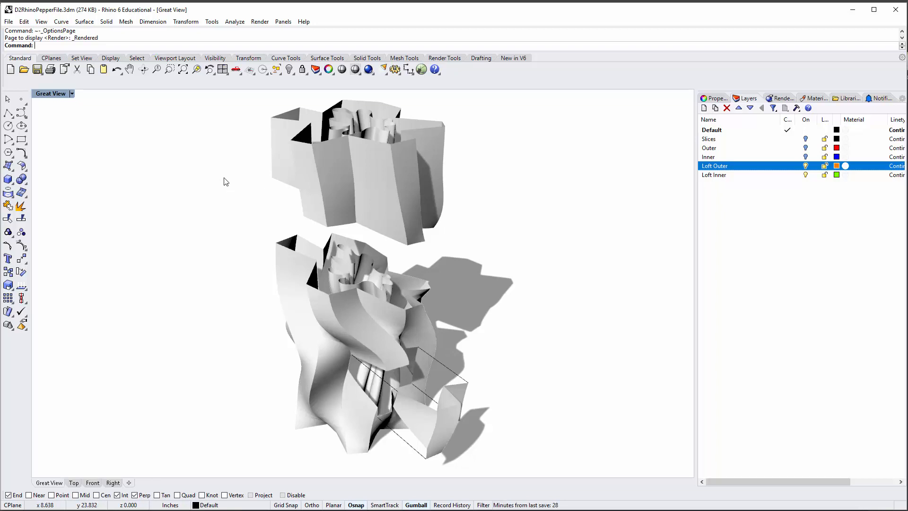
pyautogui.write('ViewCaptureToFile')
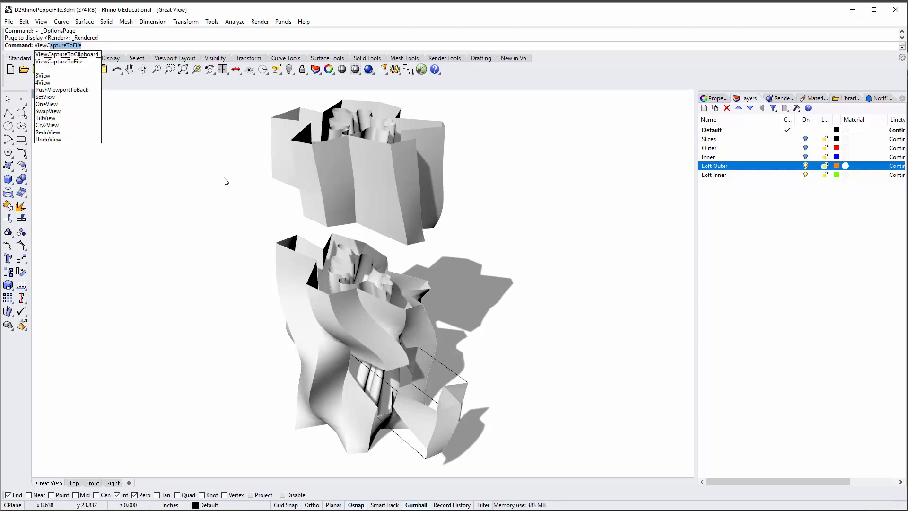
pyautogui.press('Return')
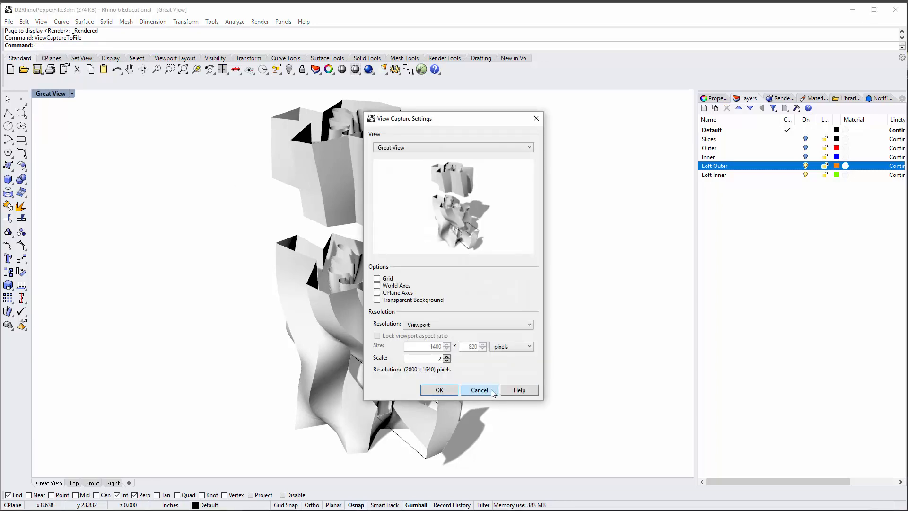
pyautogui.click(479, 389)
pyautogui.click(422, 390)
pyautogui.click(453, 368)
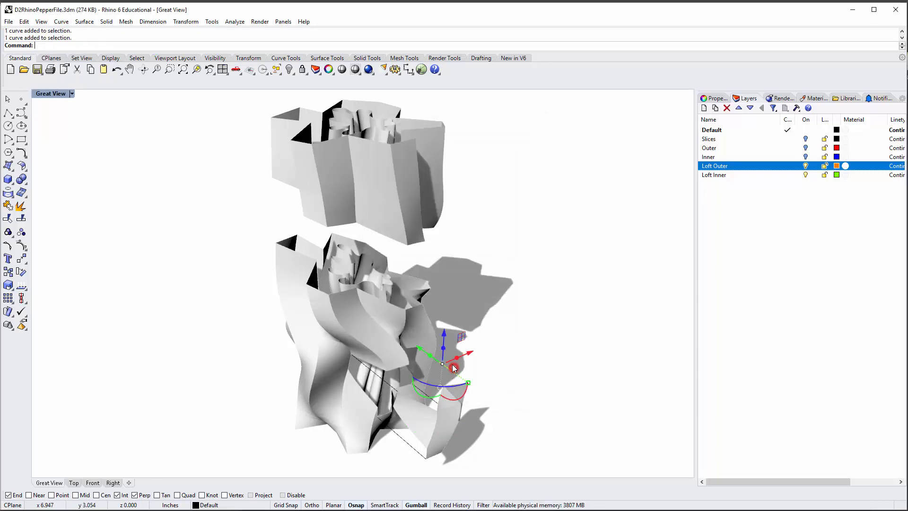
pyautogui.click(518, 268)
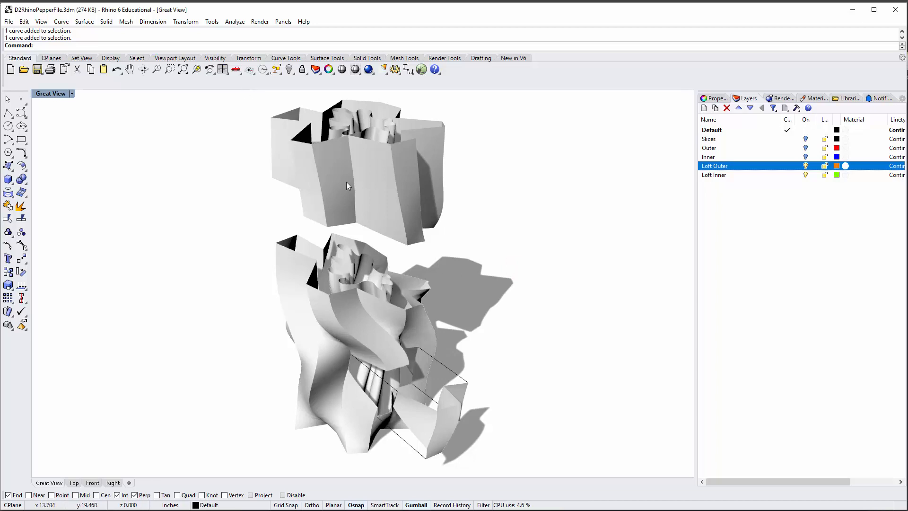
# Step: Select every curve by object type and clear that selection
pyautogui.click(280, 71)
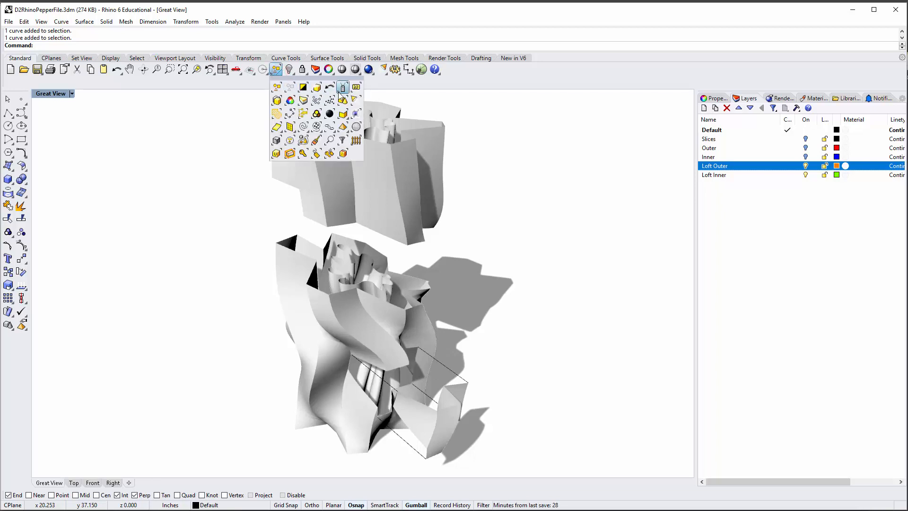
pyautogui.click(304, 127)
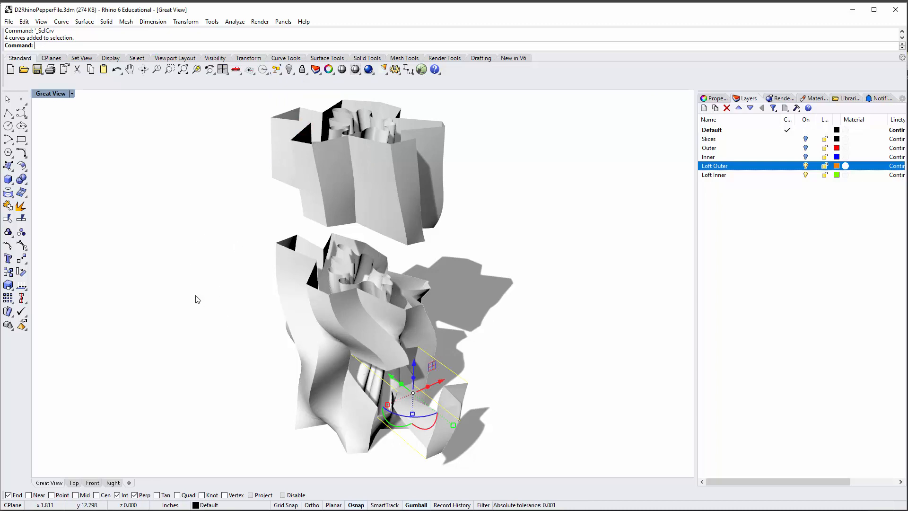
pyautogui.click(205, 247)
# Step: Select all curves in the model with SelCrv and hide them
pyautogui.write('SelCrv')
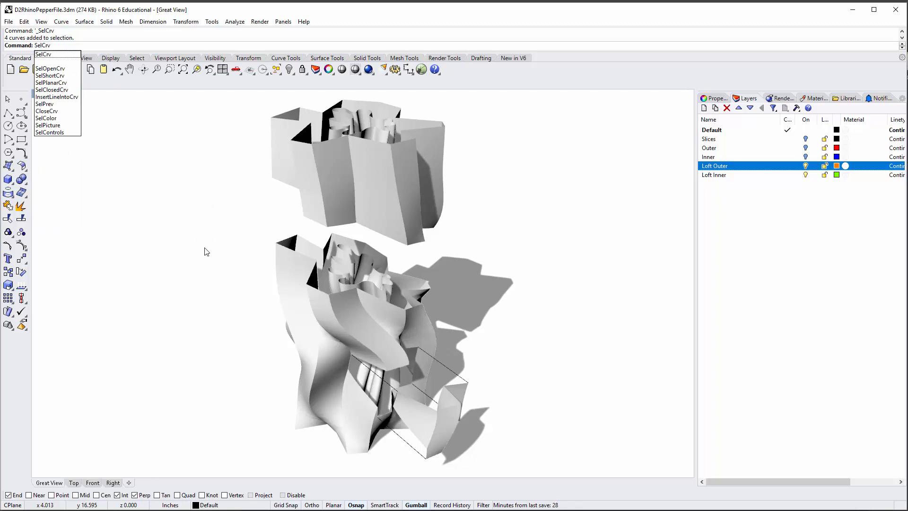
pyautogui.press('Return')
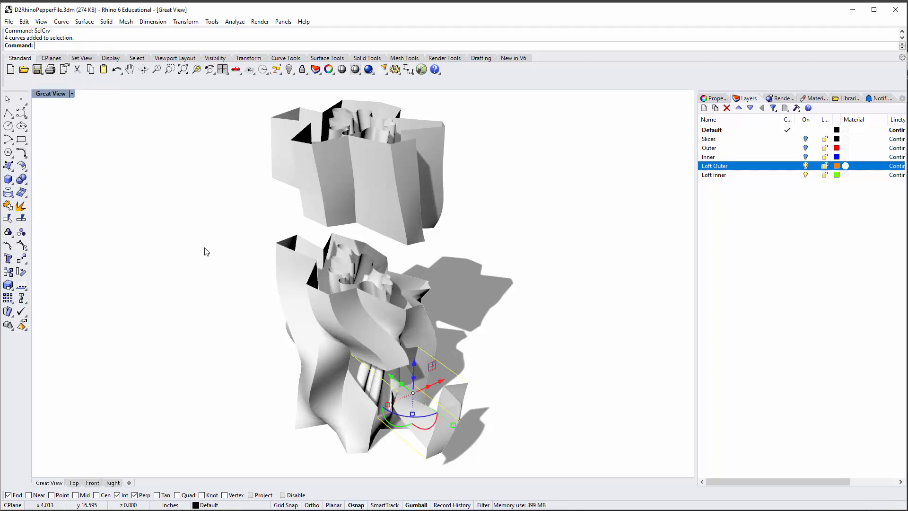
pyautogui.write('Hide')
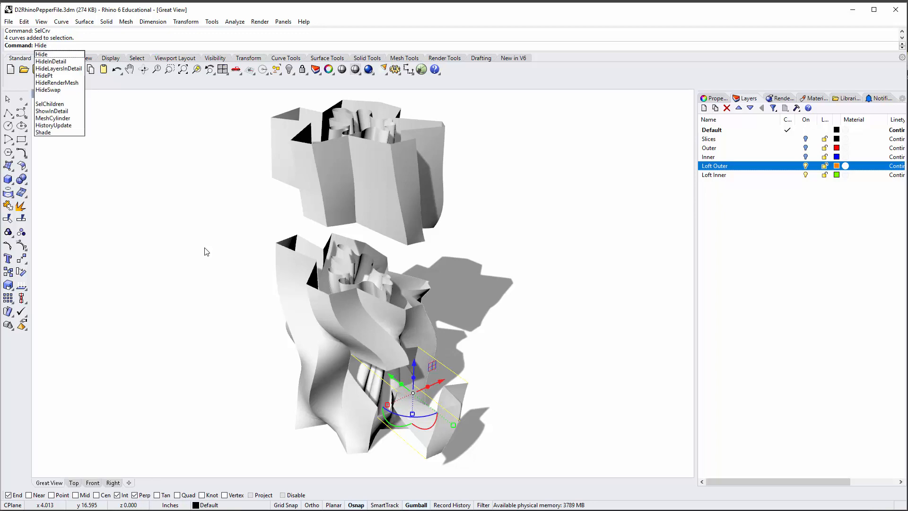
pyautogui.press('Return')
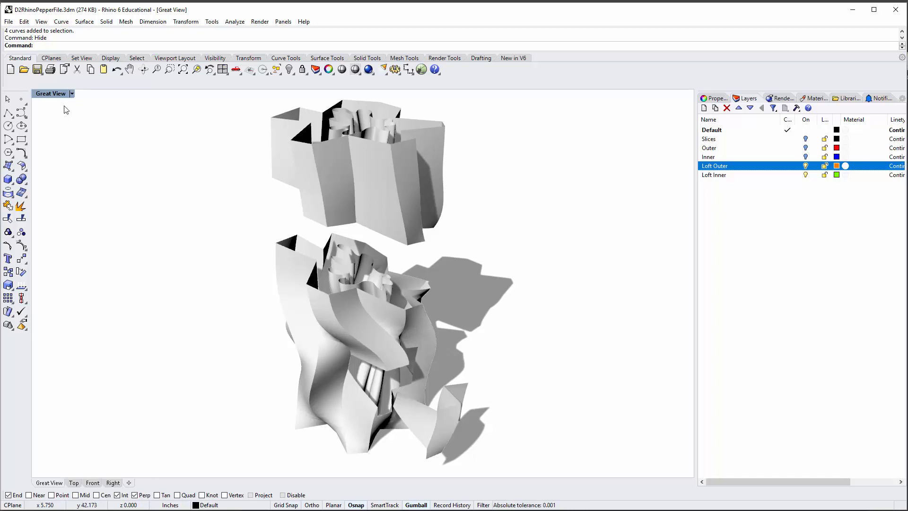
# Step: Capture the Great View at scale 3 and save it as a JPEG named Background in the 03_Rhino_Tutorial folder
pyautogui.write('ViewCaptureToFile')
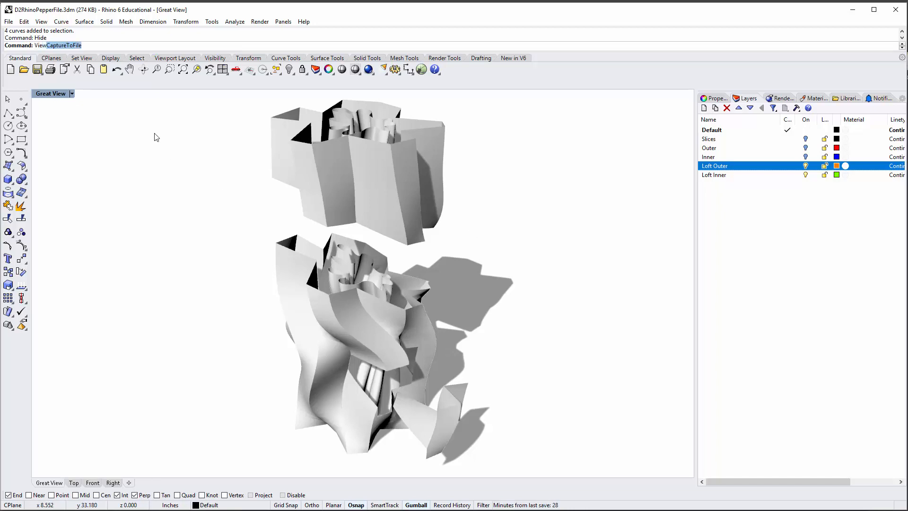
pyautogui.press('Return')
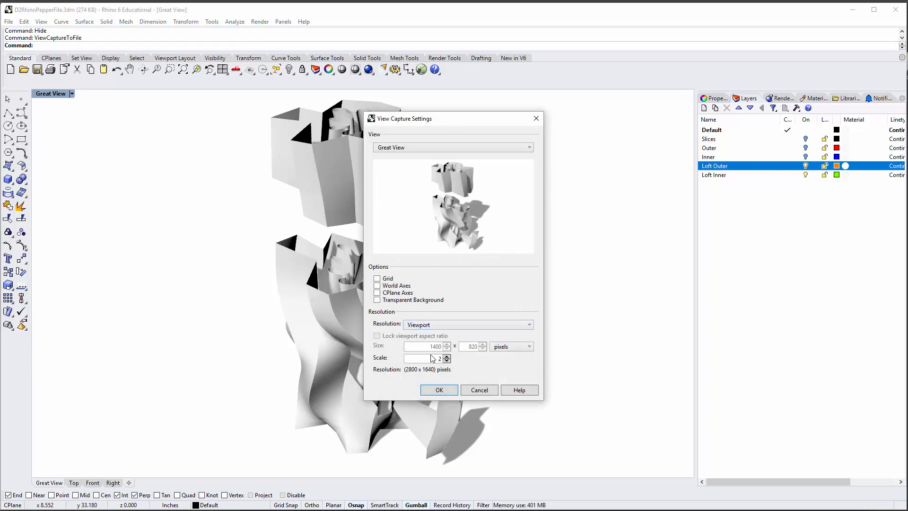
pyautogui.click(447, 356)
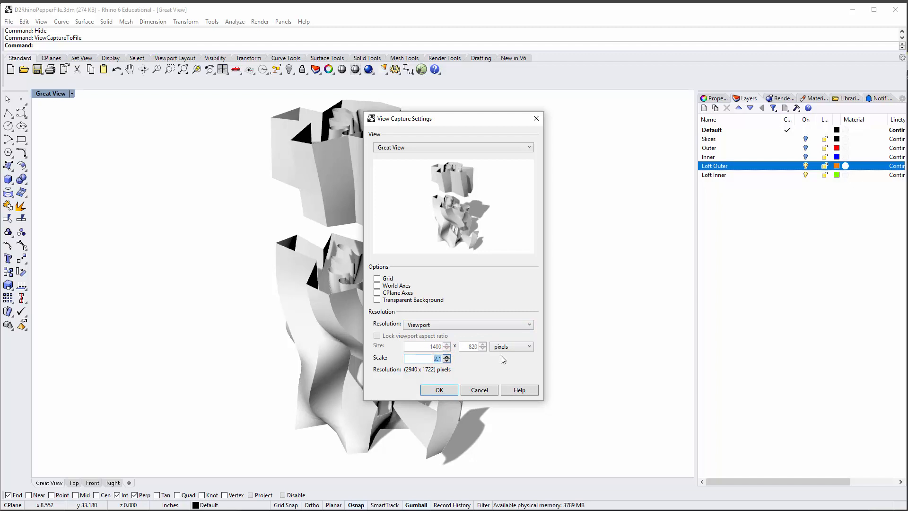
pyautogui.write('3')
pyautogui.press('Tab')
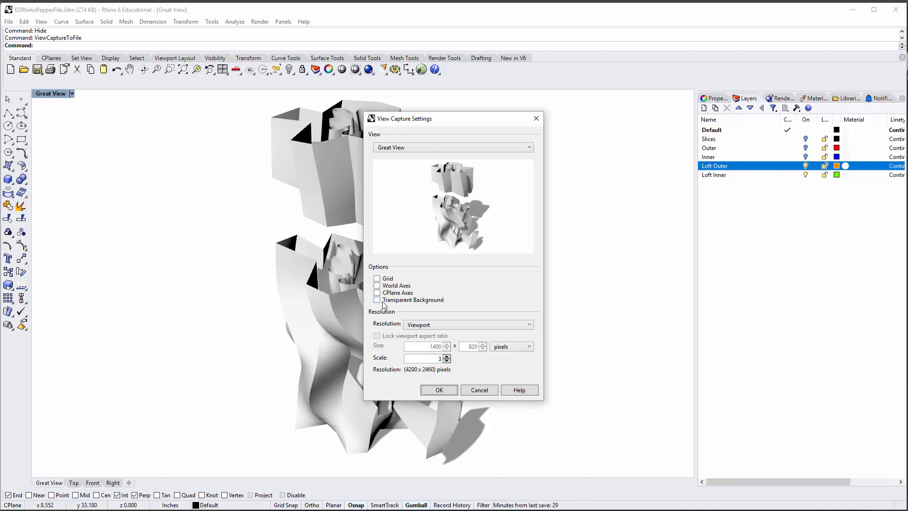
pyautogui.click(452, 393)
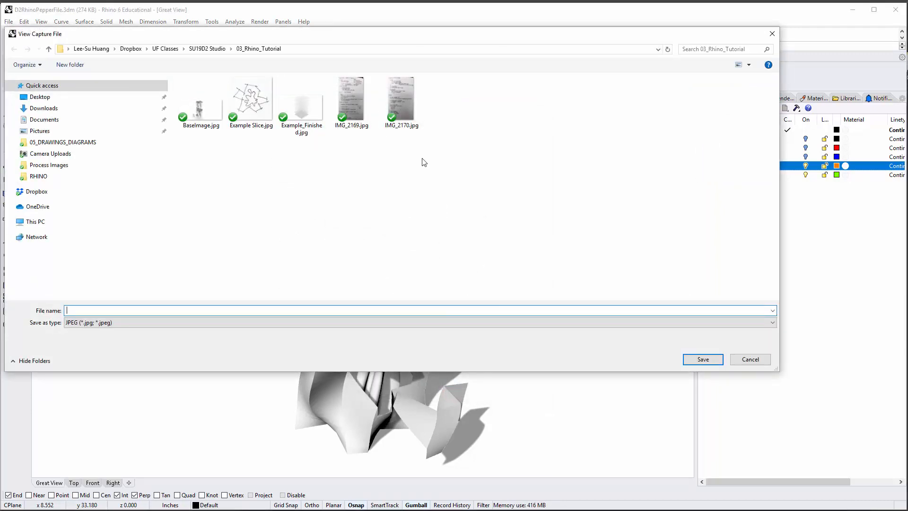
pyautogui.moveTo(292, 33); pyautogui.dragTo(382, 74)
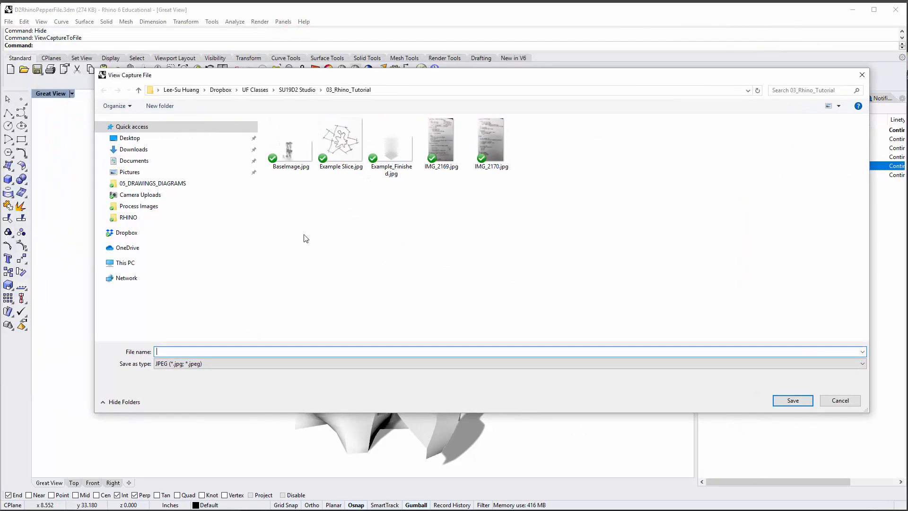
pyautogui.write('Background')
pyautogui.click(791, 400)
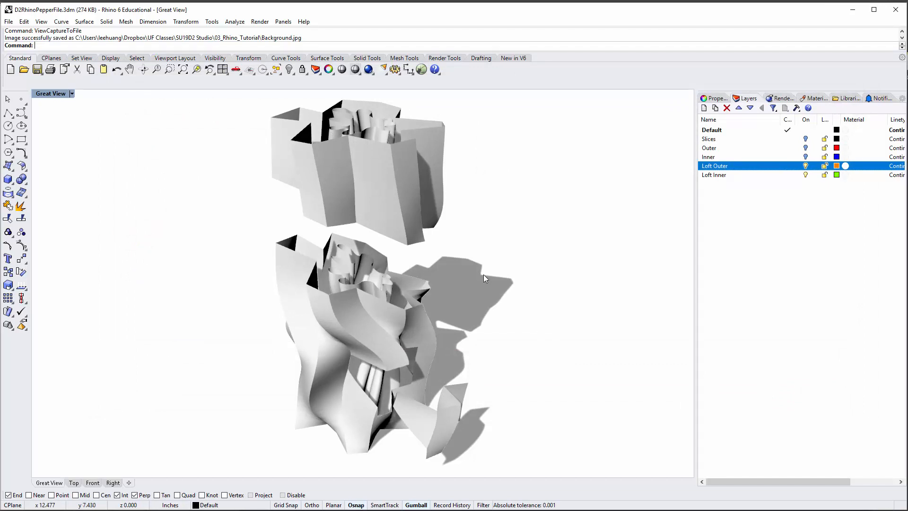
# Step: Switch to File Explorer, open Background.jpg from the 03_Rhino_Tutorial folder to inspect the captured image, and return to Rhino
pyautogui.hotkey('alt', 'Tab')
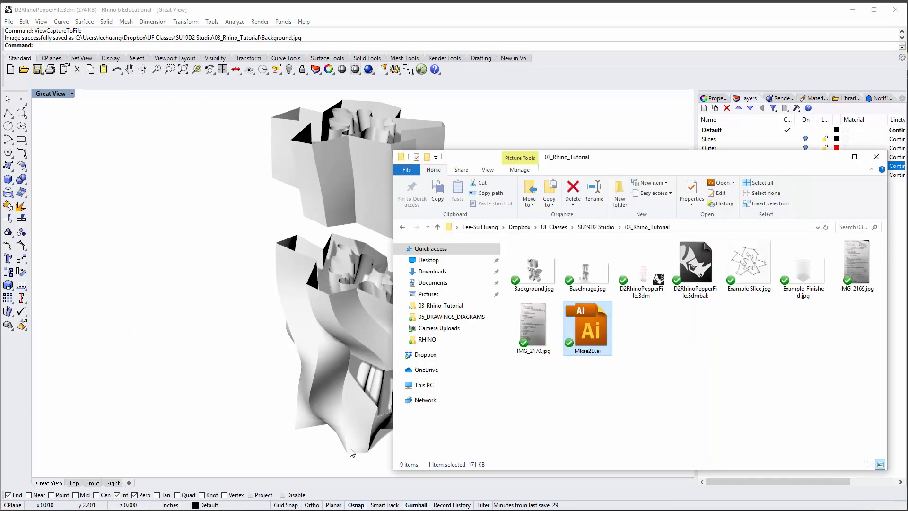
pyautogui.click(681, 422)
pyautogui.doubleClick(529, 277)
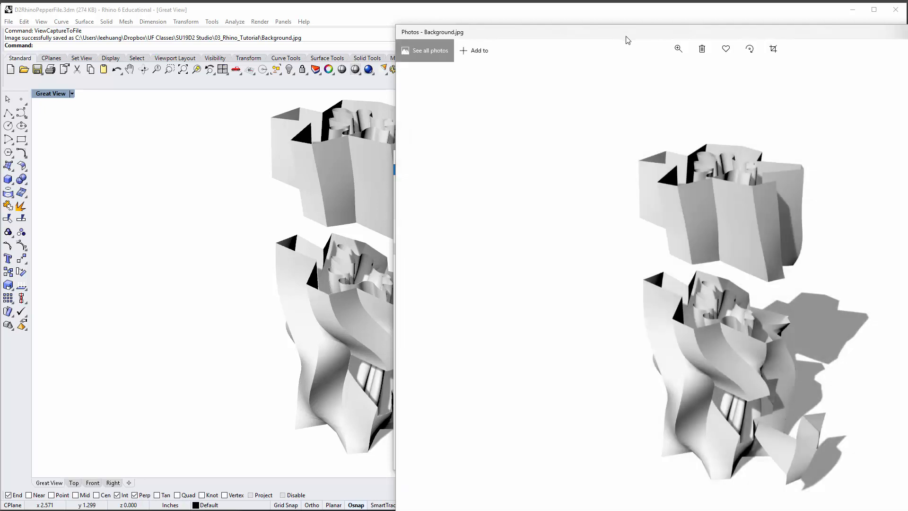
pyautogui.moveTo(625, 37); pyautogui.dragTo(312, 40)
pyautogui.click(353, 262)
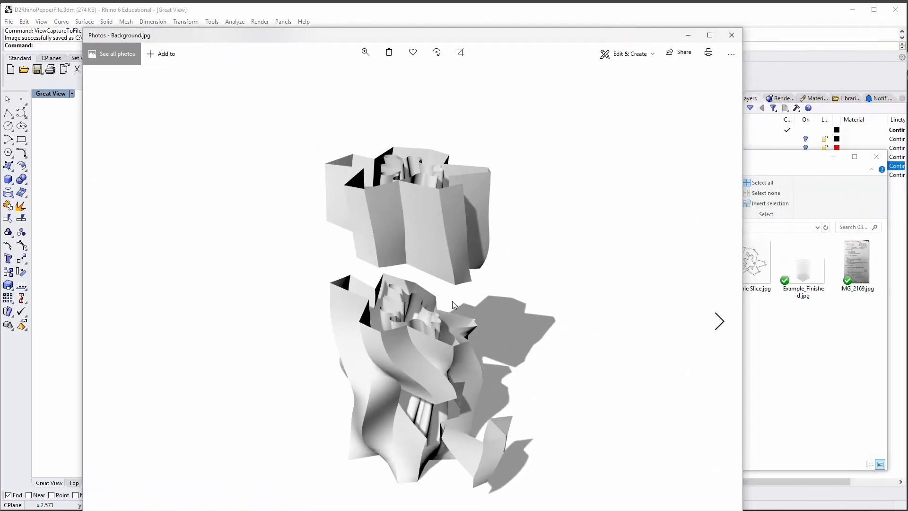
pyautogui.scroll(2, 452, 302)
pyautogui.scroll(-2, 642, 127)
pyautogui.click(731, 36)
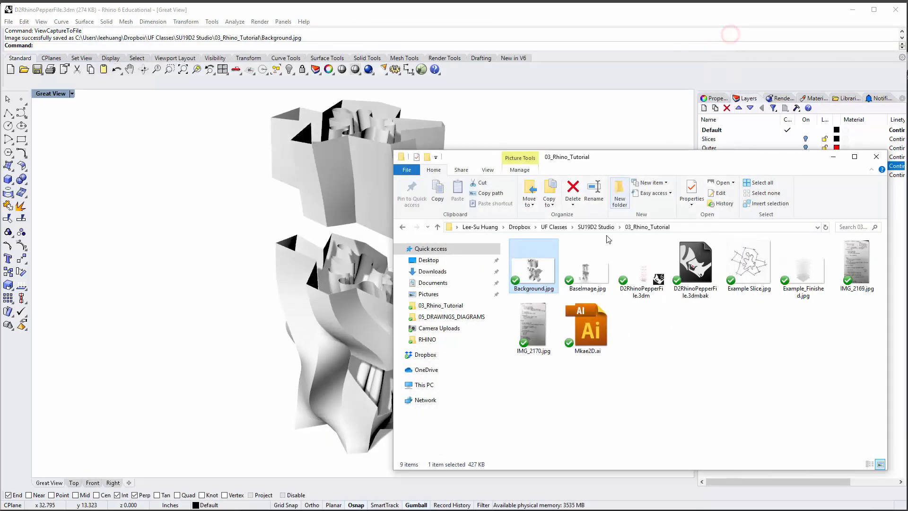
pyautogui.click(707, 360)
pyautogui.click(833, 156)
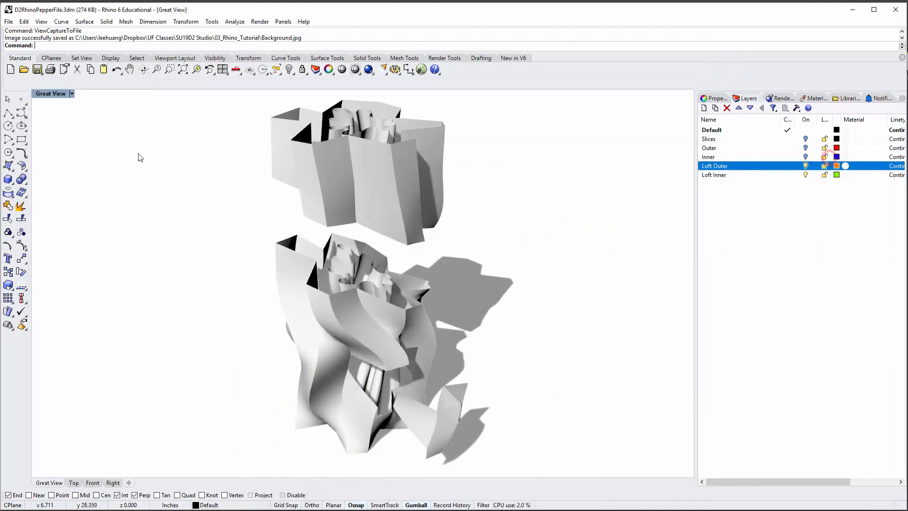
# Step: Switch the Great View to Shaded display and show the hidden curves again
pyautogui.click(43, 93)
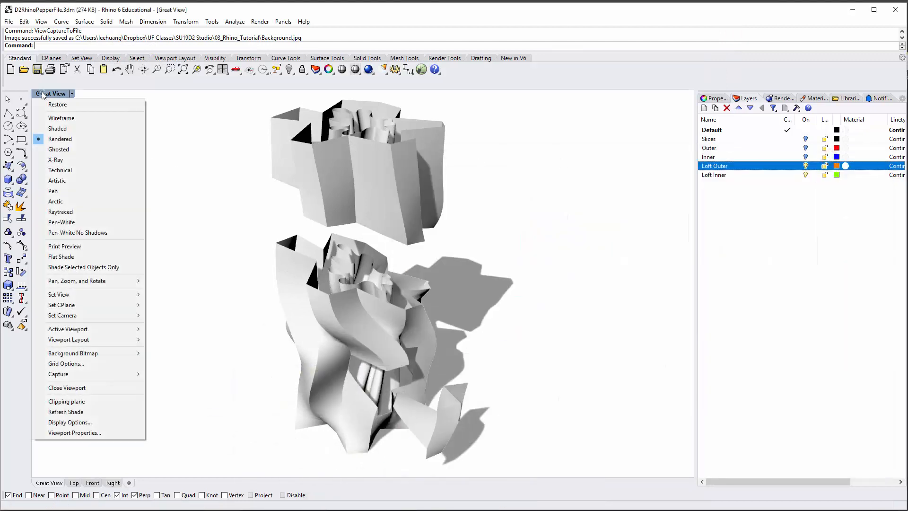
pyautogui.click(72, 129)
pyautogui.click(167, 227)
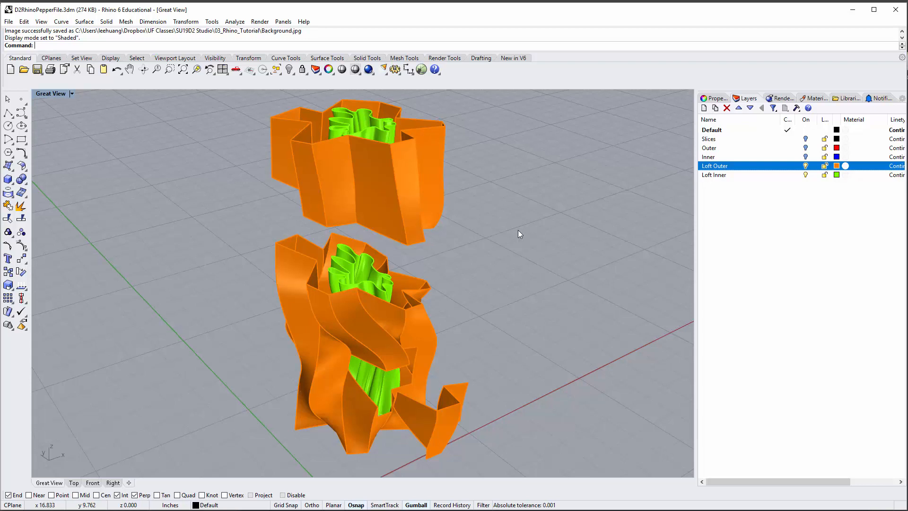
pyautogui.write('Show')
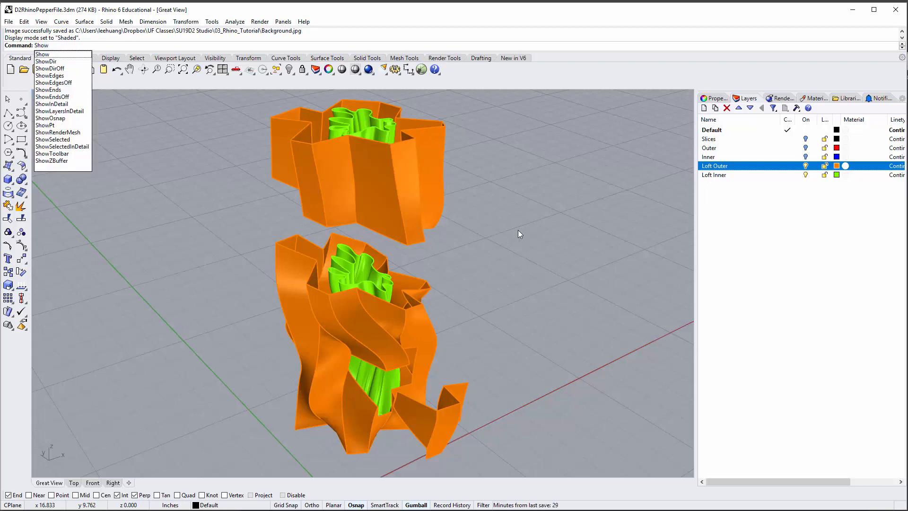
pyautogui.press('Return')
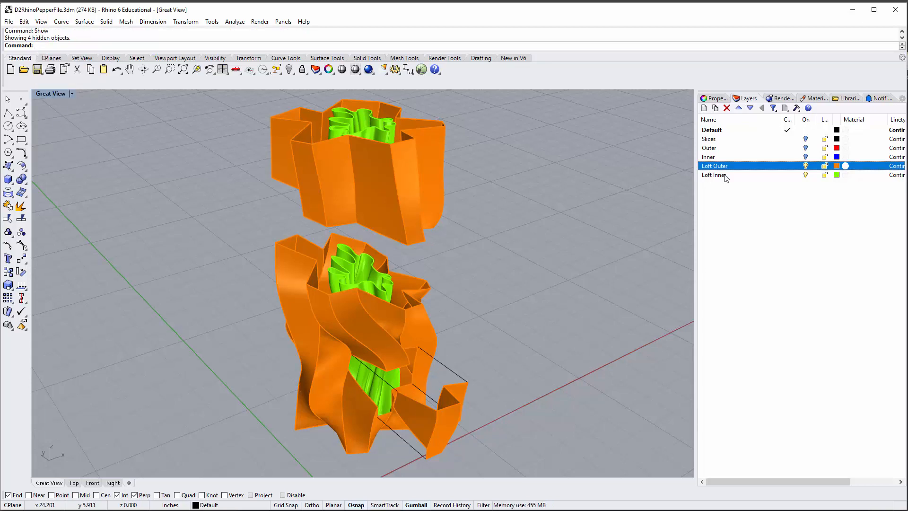
# Step: Turn on the Inner and Outer layers, briefly previewing the Slices layer and leaving it off
pyautogui.click(806, 156)
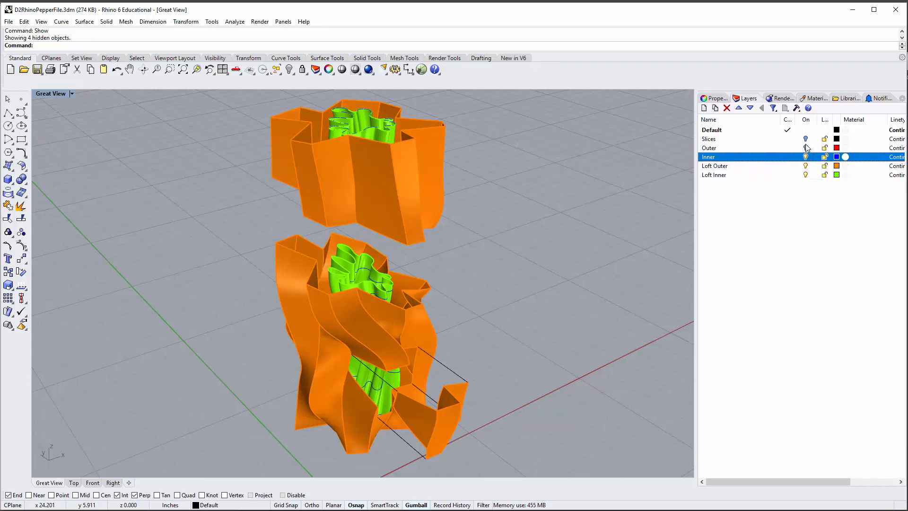
pyautogui.click(806, 147)
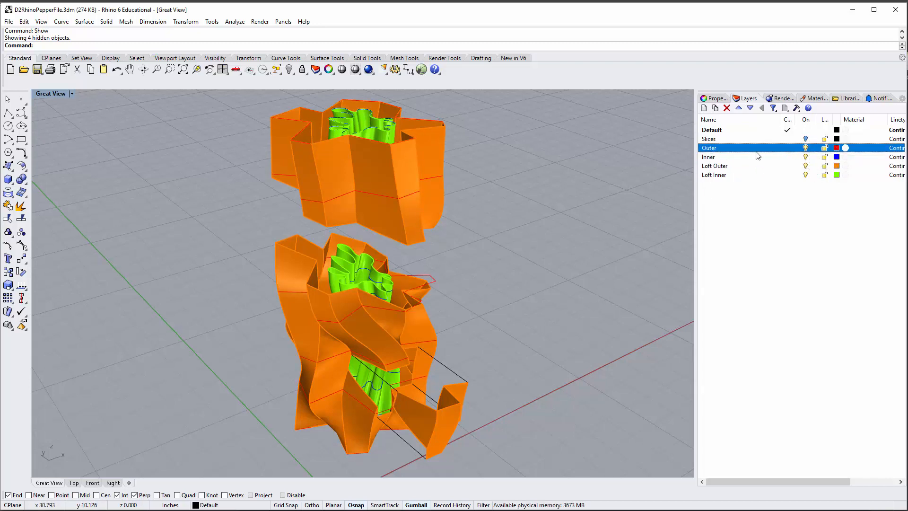
pyautogui.click(806, 139)
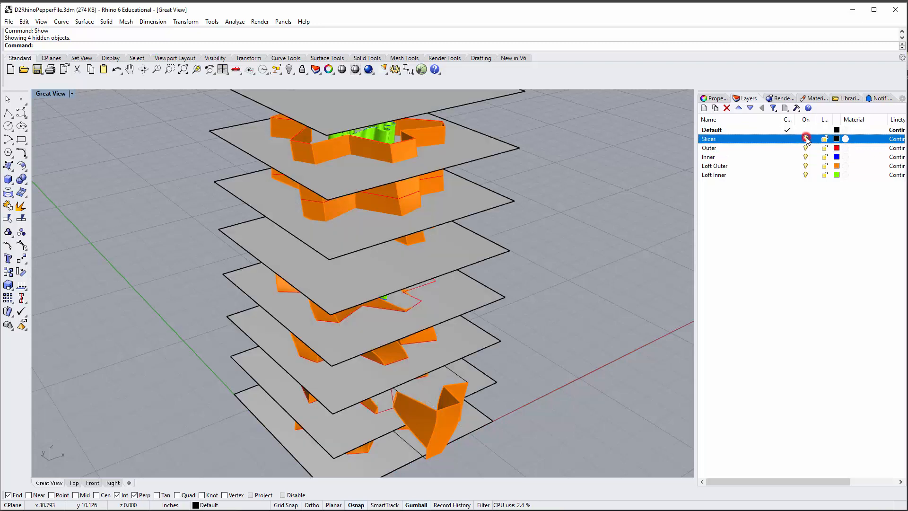
pyautogui.click(806, 139)
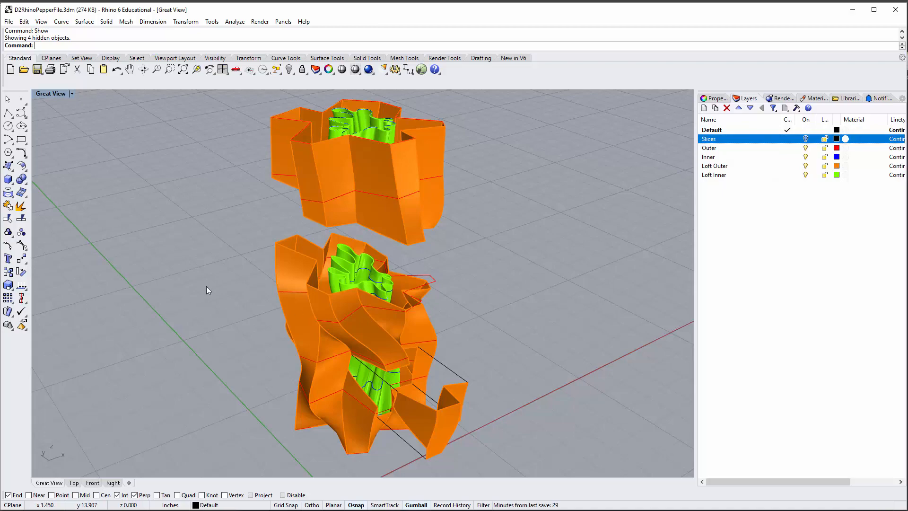
# Step: Restore the viewport to the saved Great View named view
pyautogui.moveTo(319, 275); pyautogui.dragTo(291, 253, button='right')
pyautogui.click(52, 94)
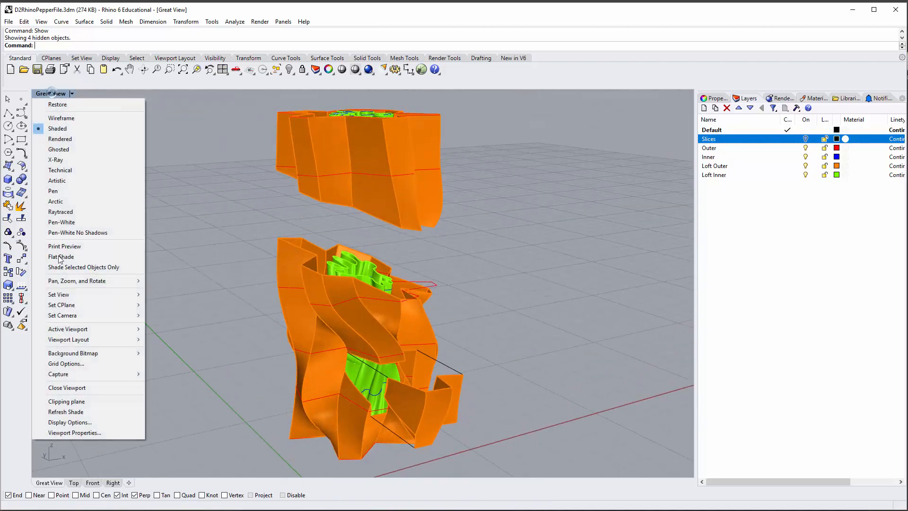
pyautogui.moveTo(67, 297)
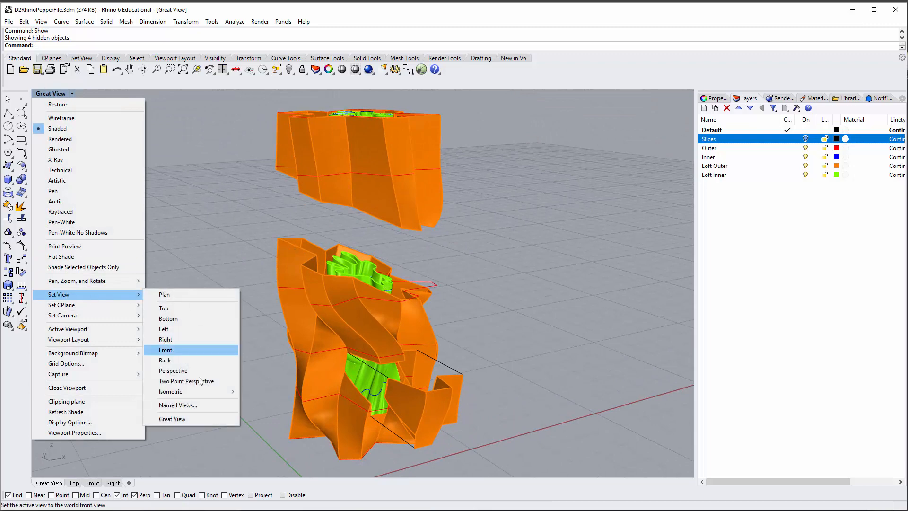
pyautogui.click(189, 420)
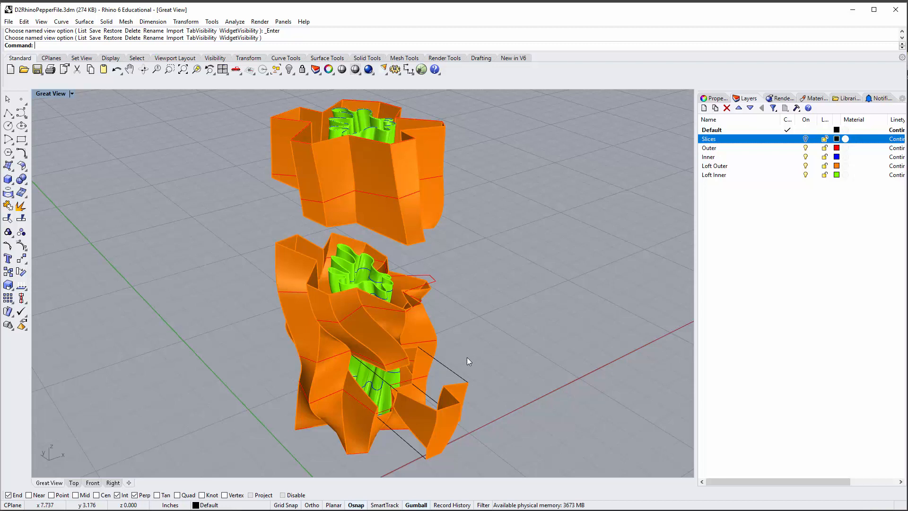
# Step: Run Make2D on all visible geometry from the Great View, keeping hidden lines and adding the viewport rectangle
pyautogui.moveTo(210, 93); pyautogui.dragTo(554, 471)
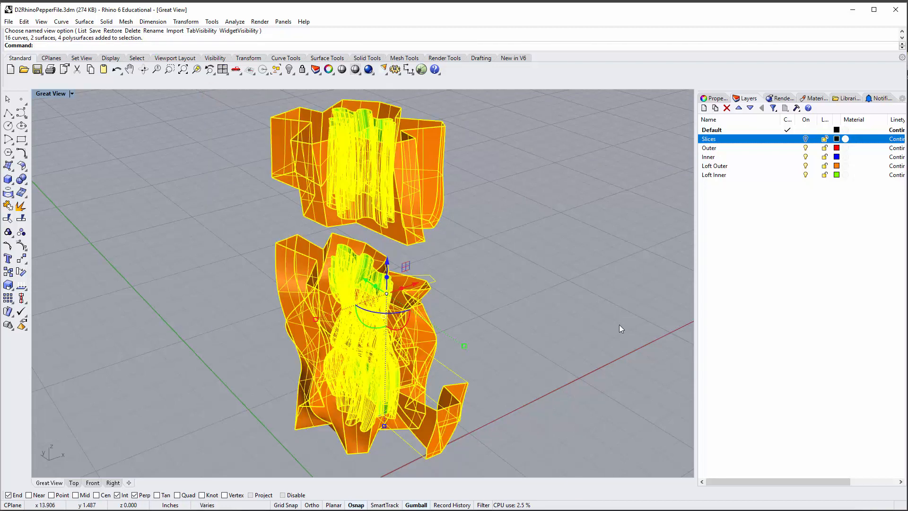
pyautogui.write('Make2D')
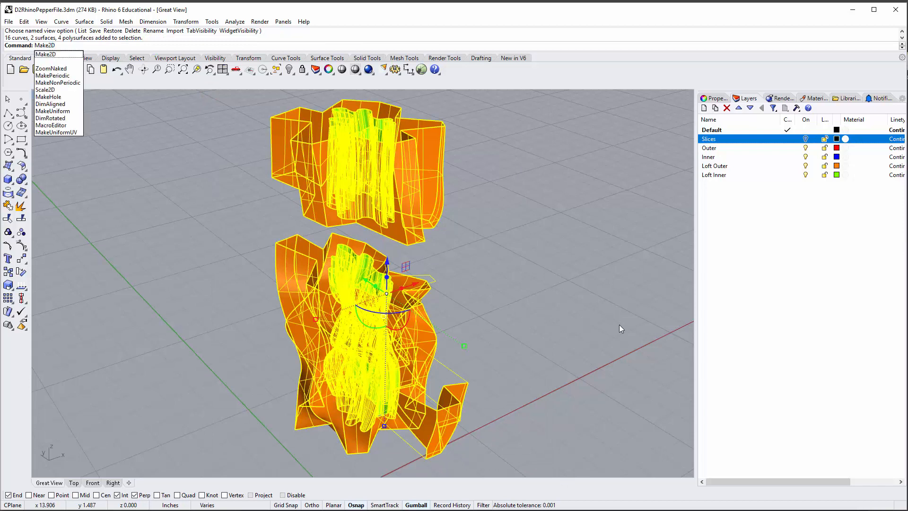
pyautogui.press('Return')
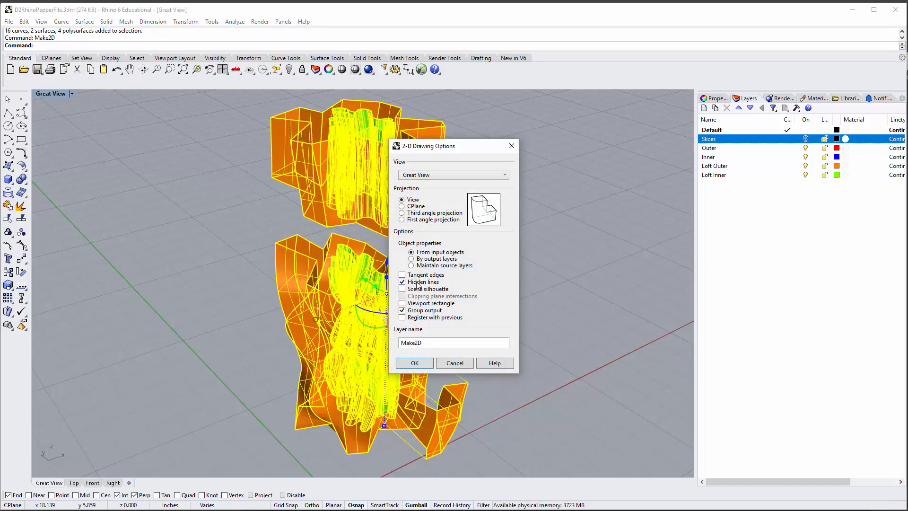
pyautogui.click(421, 303)
pyautogui.click(415, 363)
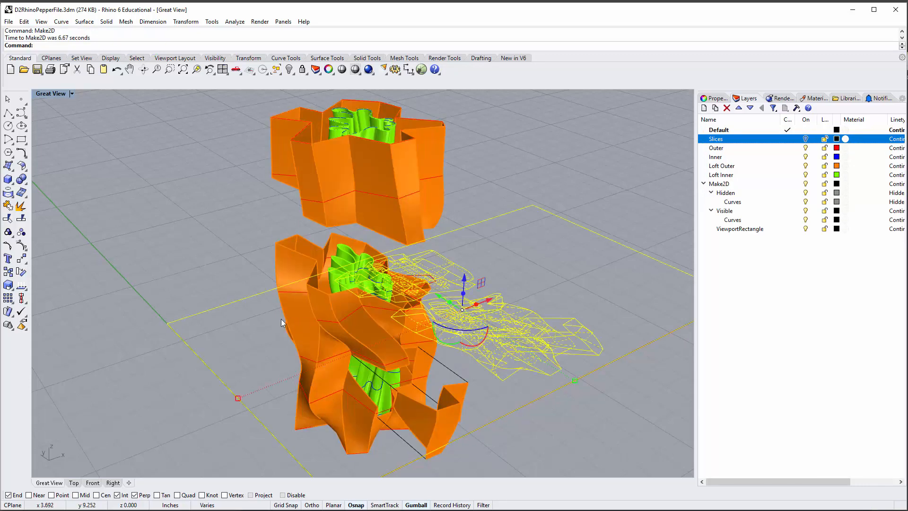
# Step: Move the generated 2D drawing along the X axis, clear of the 3D pepper model
pyautogui.scroll(-3, 281, 323)
pyautogui.moveTo(280, 319); pyautogui.dragTo(357, 336, button='right')
pyautogui.scroll(-2, 357, 335)
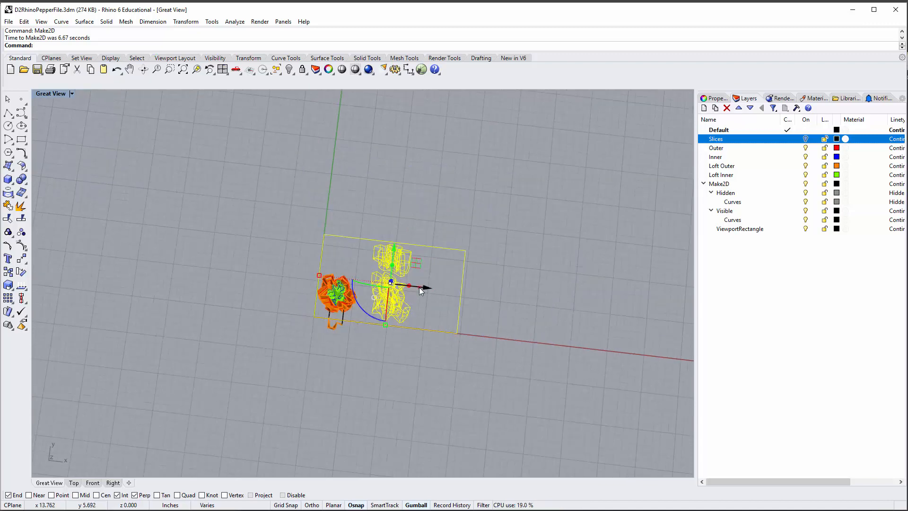
pyautogui.moveTo(421, 285); pyautogui.dragTo(541, 187)
pyautogui.moveTo(542, 187); pyautogui.dragTo(430, 284, button='right')
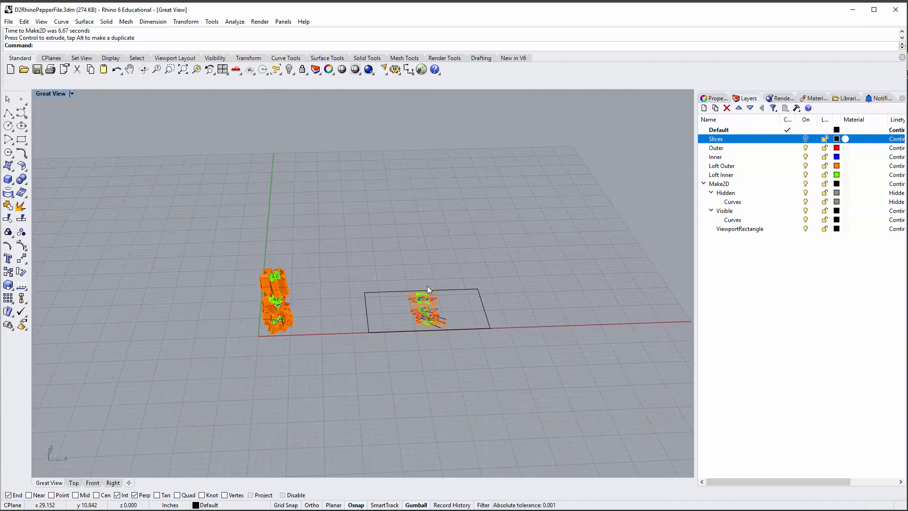
# Step: Switch to the Top view in Shaded display and frame the 2D drawing
pyautogui.doubleClick(47, 94)
pyautogui.doubleClick(47, 94)
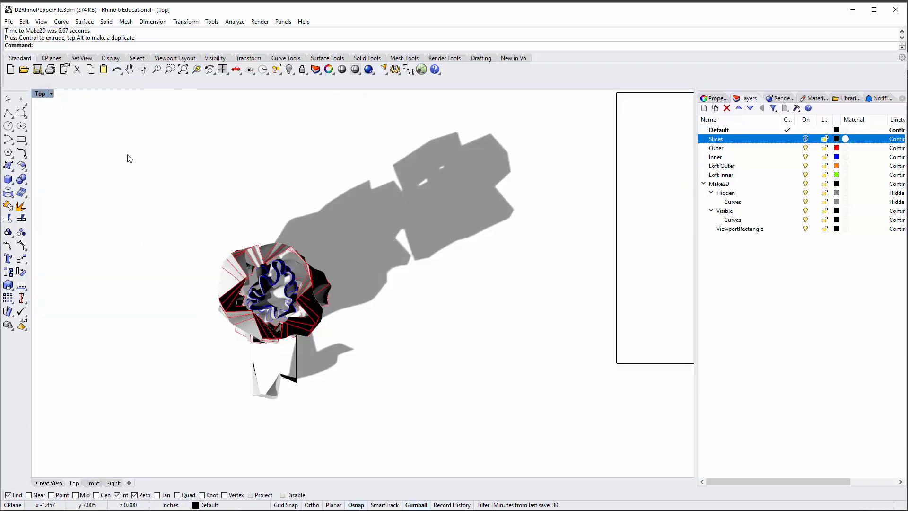
pyautogui.click(50, 93)
pyautogui.click(68, 129)
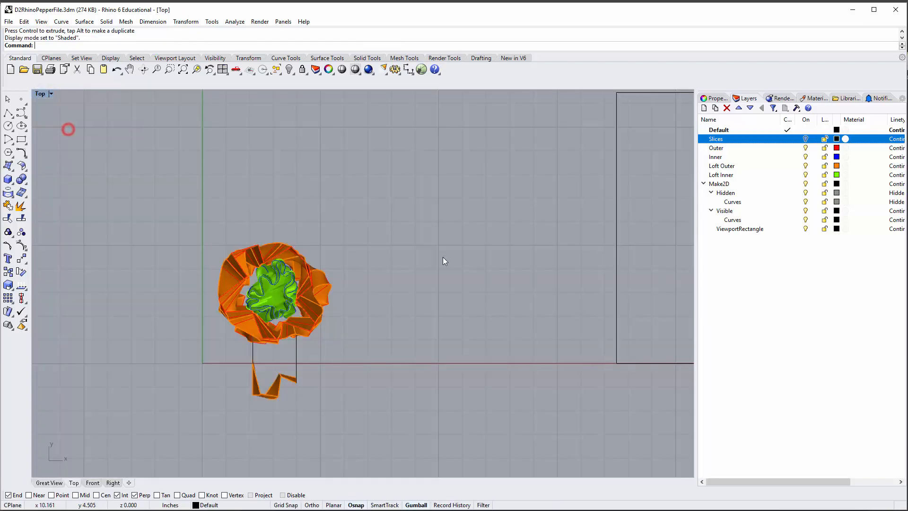
pyautogui.scroll(-3, 442, 259)
pyautogui.scroll(8, 464, 261)
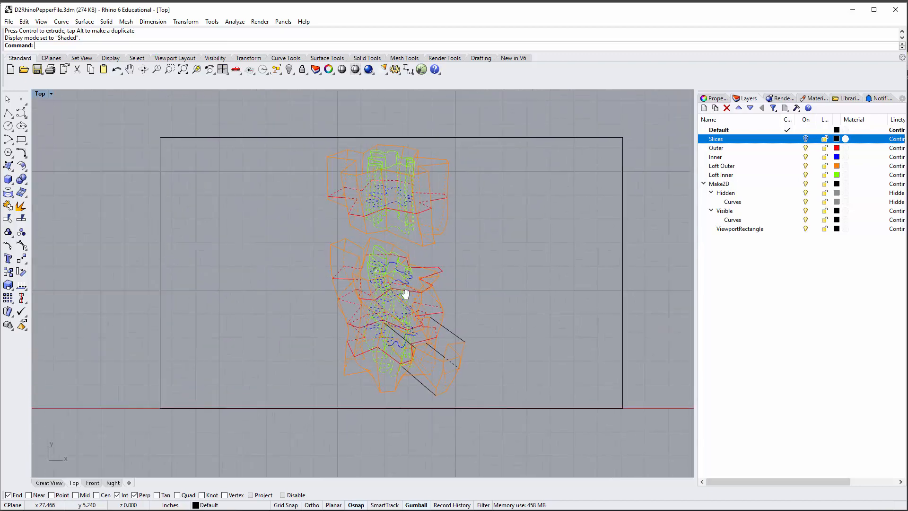
# Step: Select the upper inner loft's linework and toggle the Make2D Hidden layer to compare the drawing without hidden lines, leaving it on
pyautogui.click(400, 244)
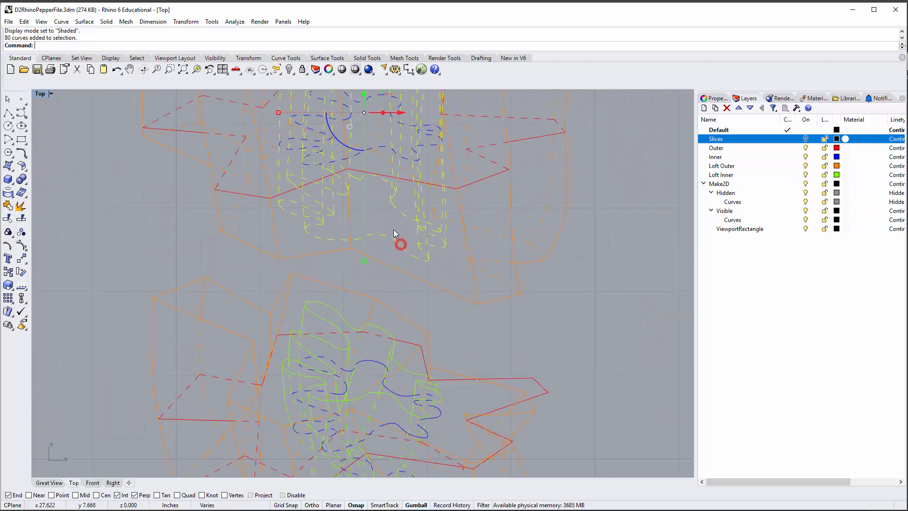
pyautogui.moveTo(399, 243); pyautogui.dragTo(405, 406, button='right')
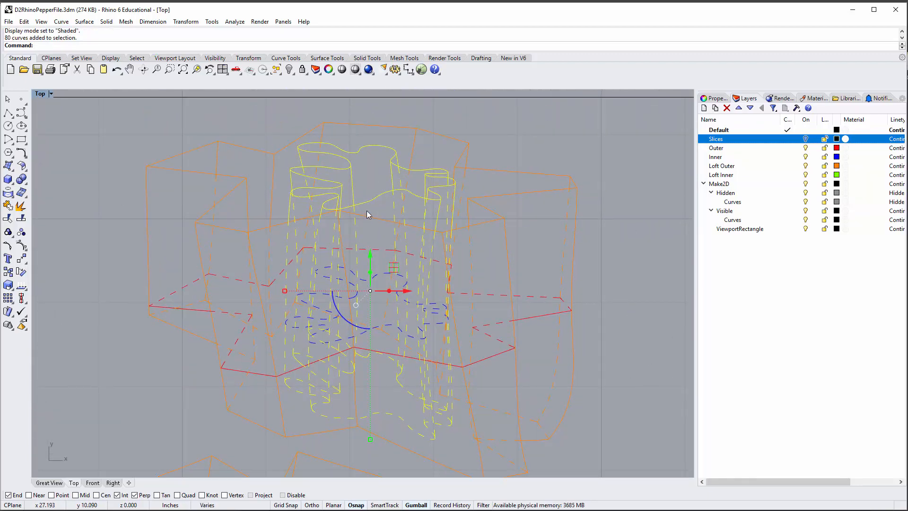
pyautogui.moveTo(396, 334); pyautogui.dragTo(382, 264, button='right')
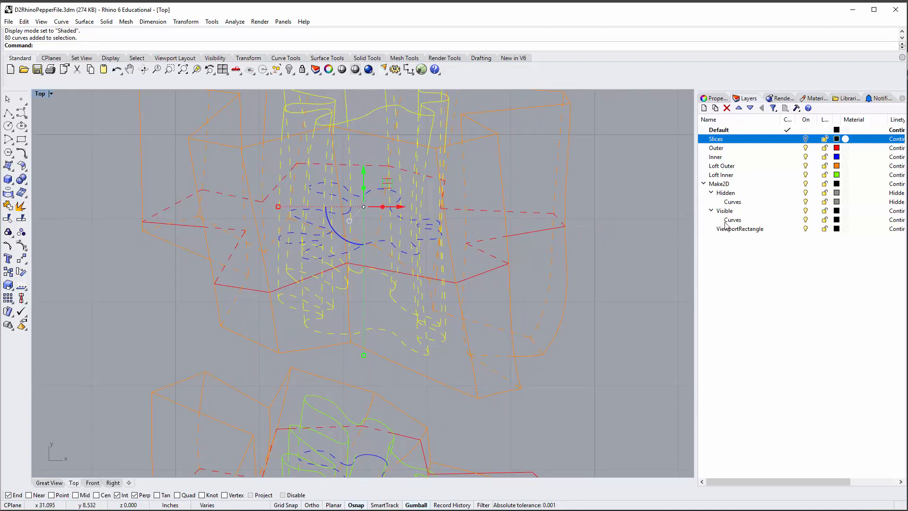
pyautogui.click(806, 193)
pyautogui.click(806, 193)
pyautogui.click(806, 193)
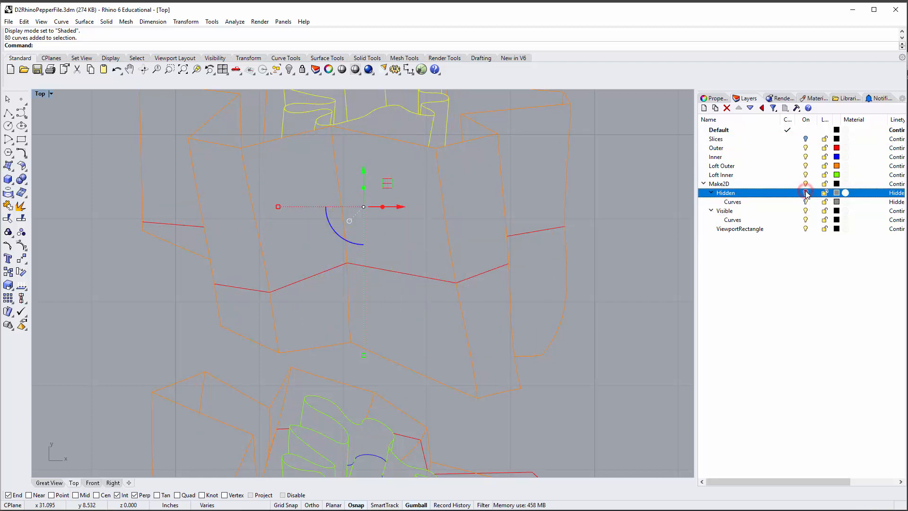
pyautogui.click(806, 193)
pyautogui.click(806, 193)
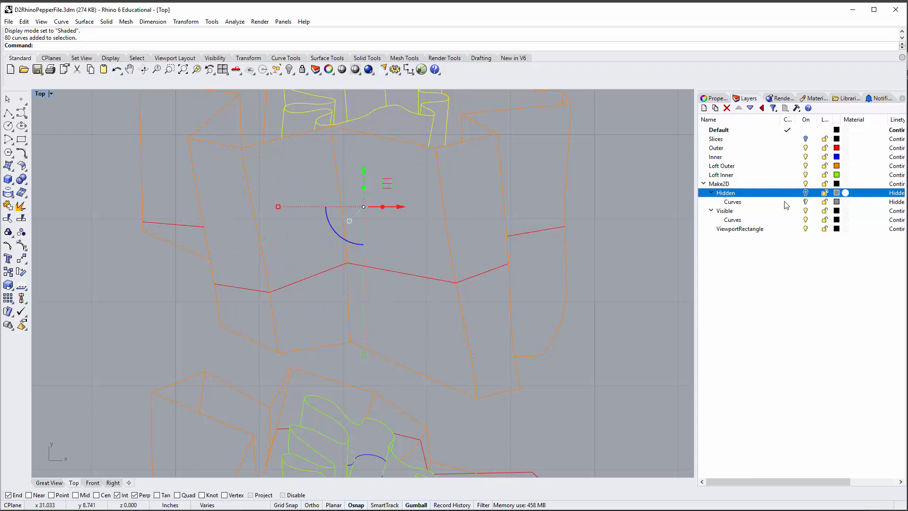
pyautogui.click(806, 193)
pyautogui.click(583, 207)
# Step: Examine how the 2D linework is grouped by selecting the lower connector line, inner loft, inner curve and outer loft, leaving everything deselected
pyautogui.scroll(-8, 582, 207)
pyautogui.moveTo(463, 259); pyautogui.dragTo(372, 185, button='right')
pyautogui.scroll(4, 459, 380)
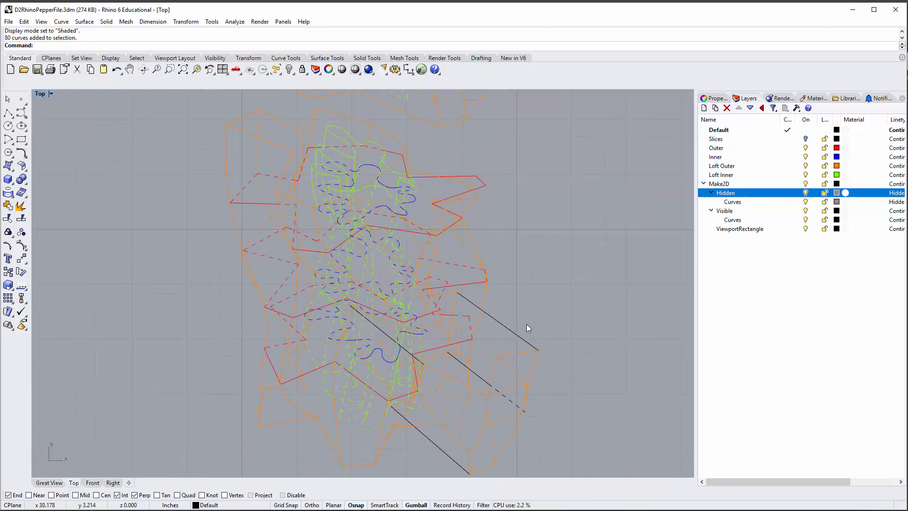
pyautogui.click(508, 328)
pyautogui.click(479, 371)
pyautogui.scroll(-3, 504, 401)
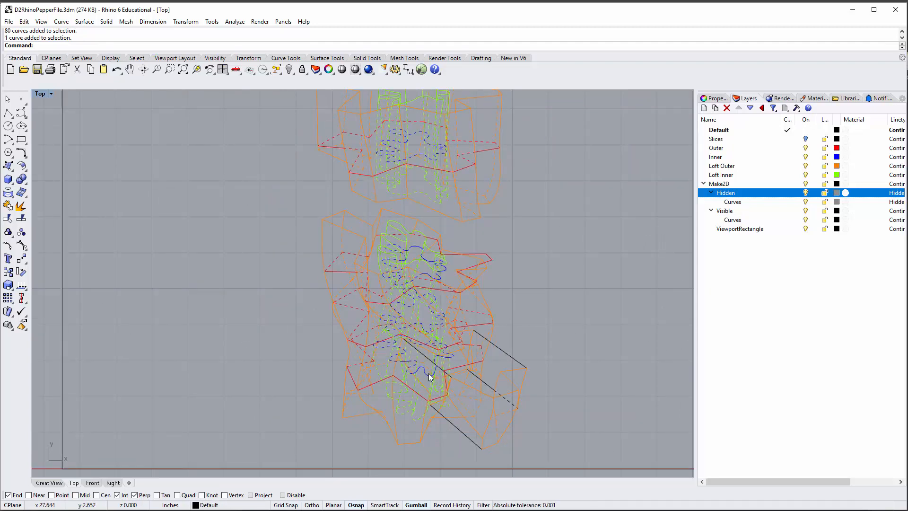
pyautogui.click(430, 377)
pyautogui.scroll(4, 453, 254)
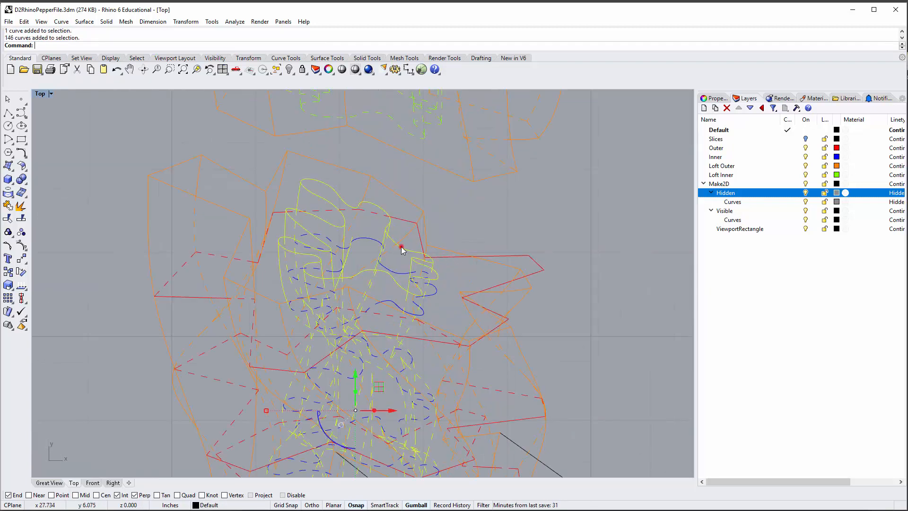
pyautogui.click(371, 240)
pyautogui.click(388, 193)
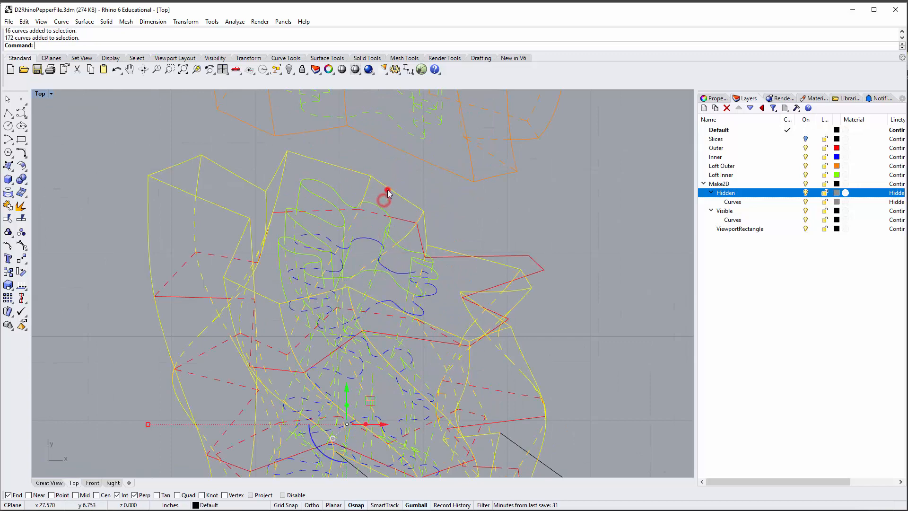
pyautogui.click(547, 197)
pyautogui.scroll(-5, 402, 269)
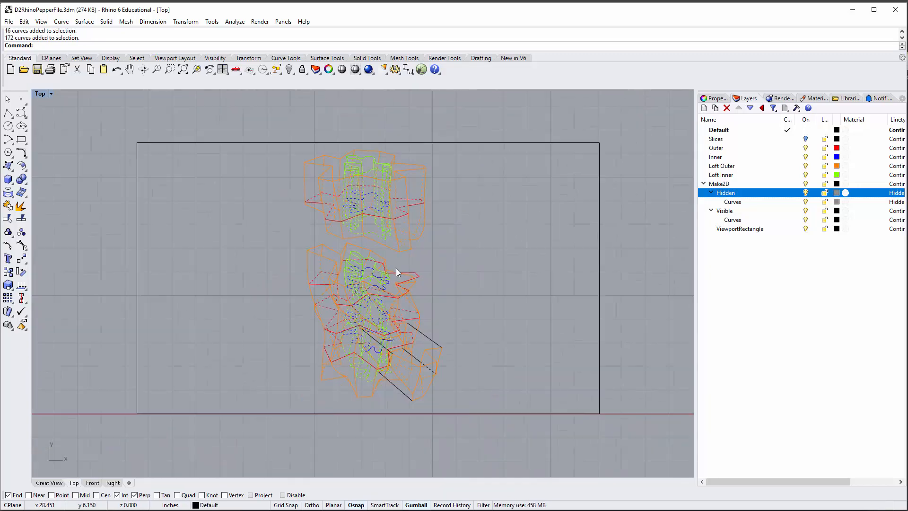
pyautogui.scroll(-1, 386, 289)
pyautogui.scroll(1, 331, 265)
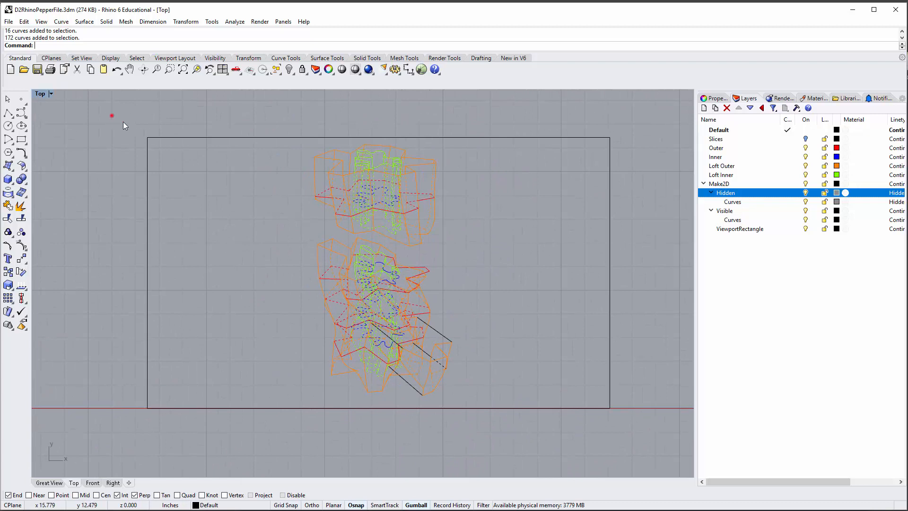
# Step: Select the entire 2D drawing including its viewport rectangle and start exporting the selected objects
pyautogui.moveTo(124, 124); pyautogui.dragTo(677, 445)
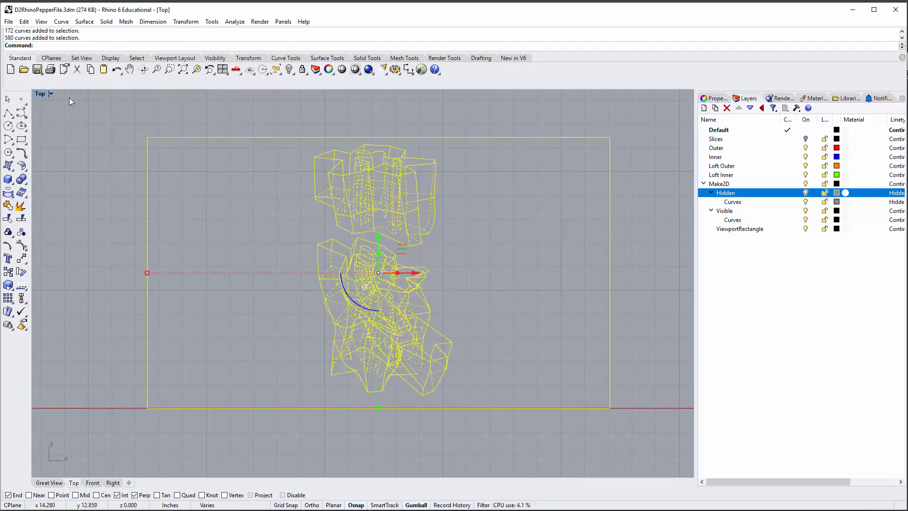
pyautogui.click(6, 22)
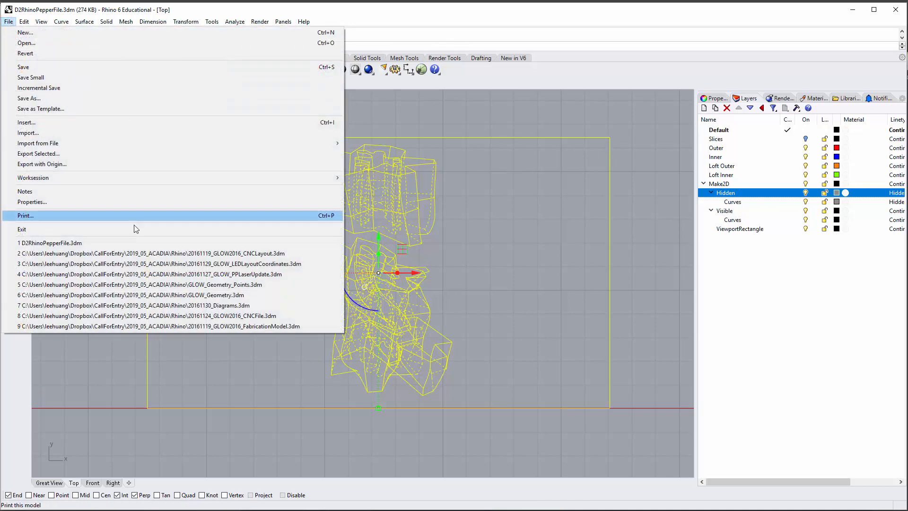
pyautogui.click(134, 153)
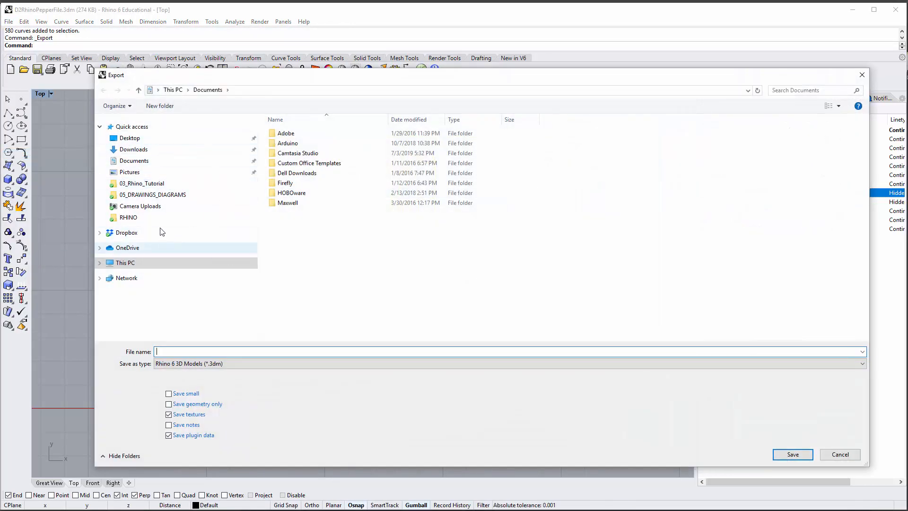
# Step: Set the export location to the 03_Rhino_Tutorial folder inside Dropbox, UF Classes, SU19D2 Studio
pyautogui.click(124, 233)
pyautogui.scroll(-5, 426, 284)
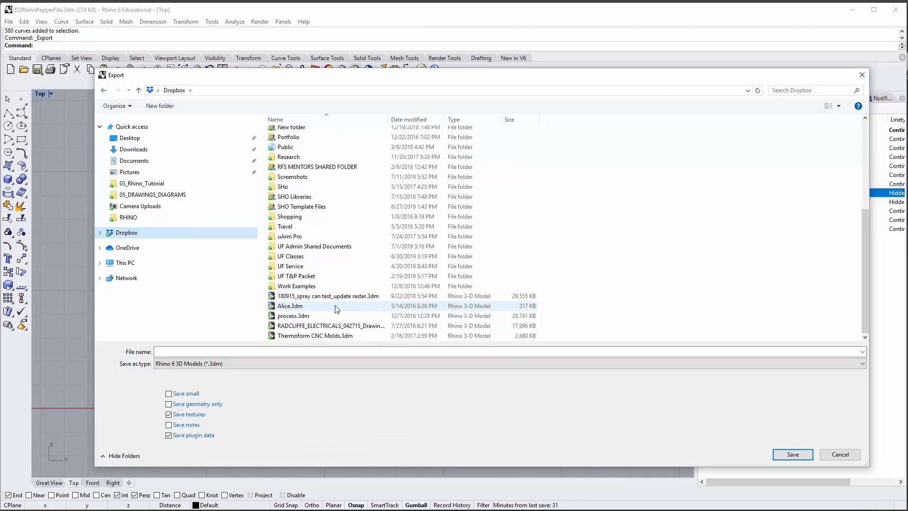
pyautogui.doubleClick(317, 257)
pyautogui.scroll(-3, 321, 255)
pyautogui.scroll(3, 314, 258)
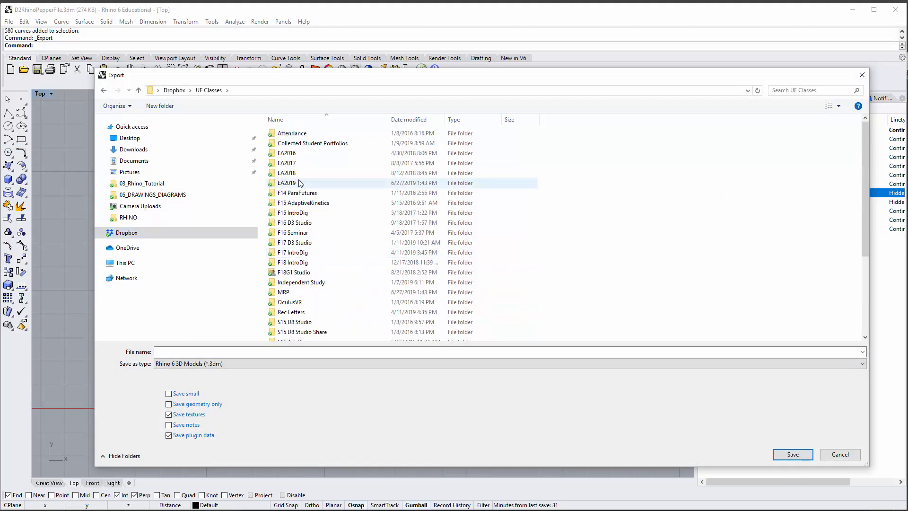
pyautogui.scroll(-5, 308, 247)
pyautogui.click(320, 316)
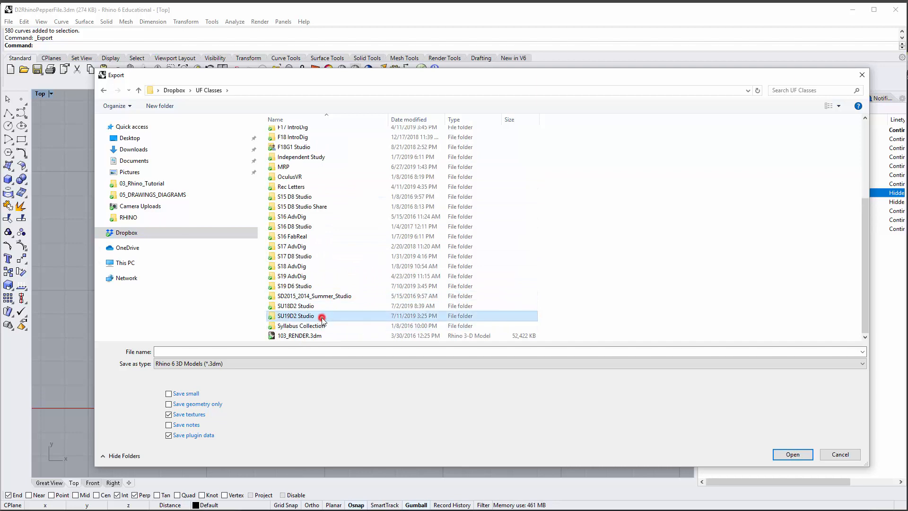
pyautogui.doubleClick(321, 316)
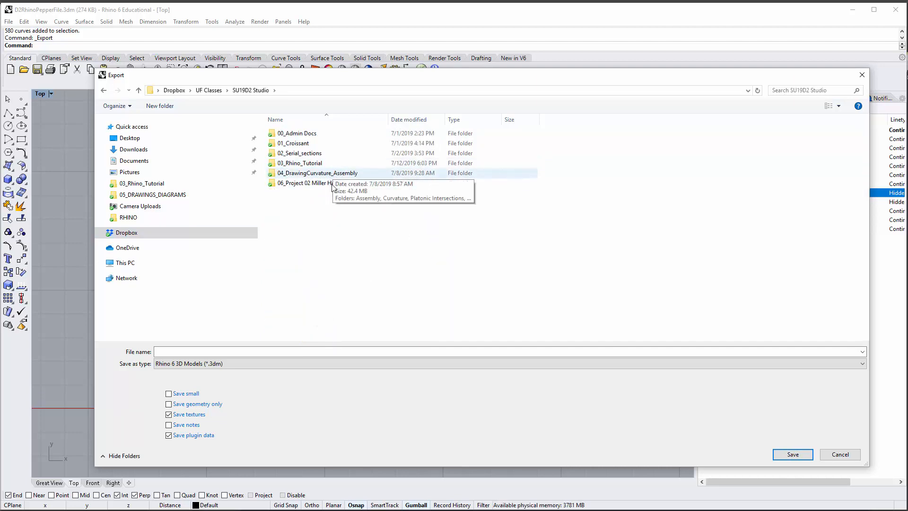
pyautogui.doubleClick(332, 164)
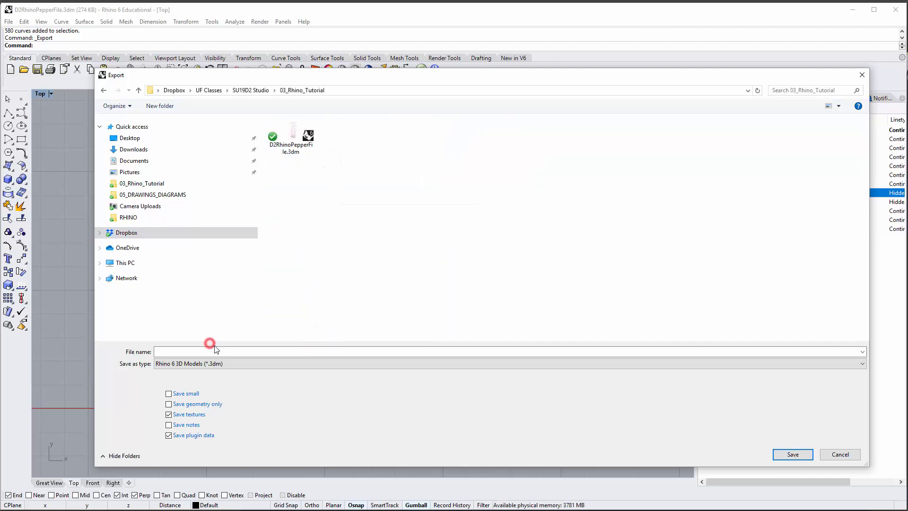
# Step: Name the export file PepperMake2D and set its file type to Adobe Illustrator (*.ai)
pyautogui.click(286, 349)
pyautogui.click(286, 349)
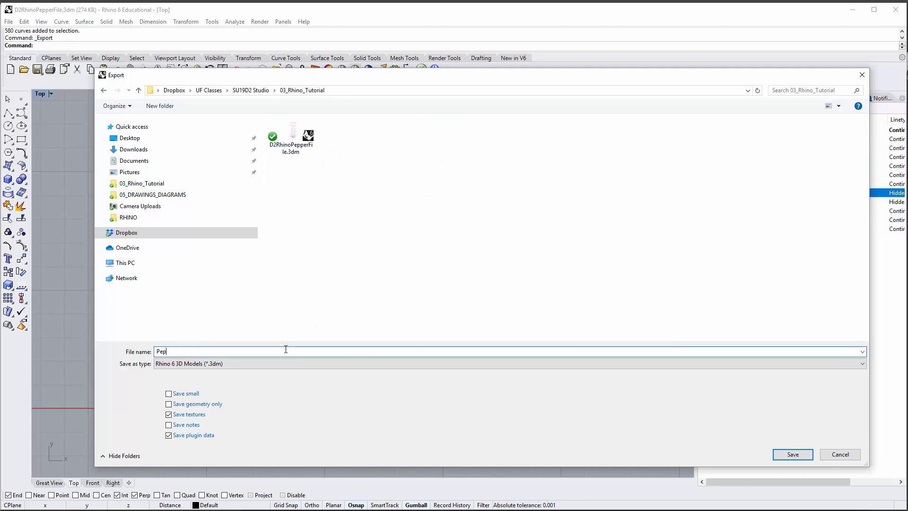
pyautogui.write('PepperMake2D')
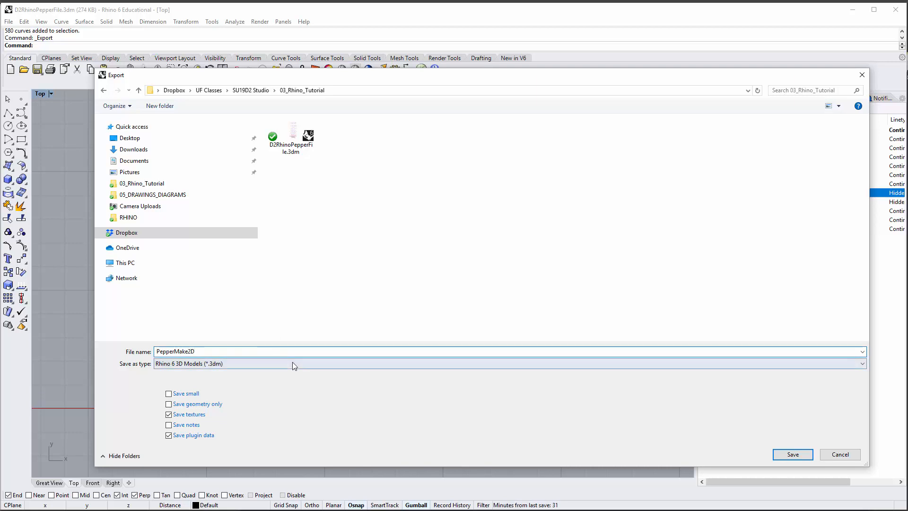
pyautogui.click(293, 363)
pyautogui.click(293, 363)
pyautogui.click(293, 363)
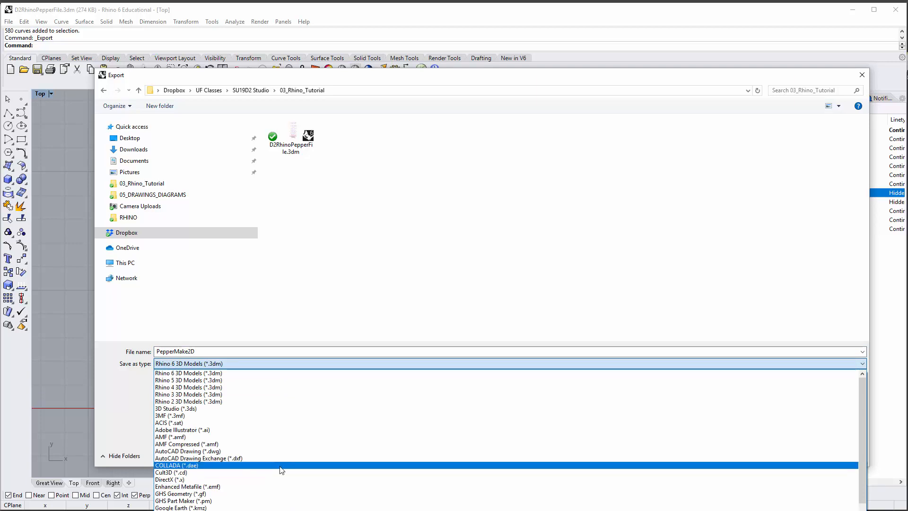
pyautogui.click(215, 431)
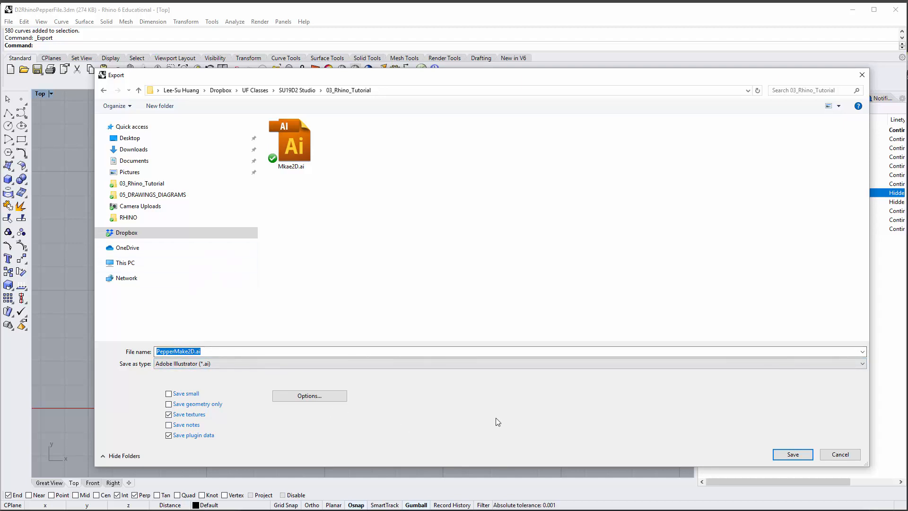
# Step: Export the selected drawing as a snapshot of the current view in RGB, and clear the selection
pyautogui.click(790, 453)
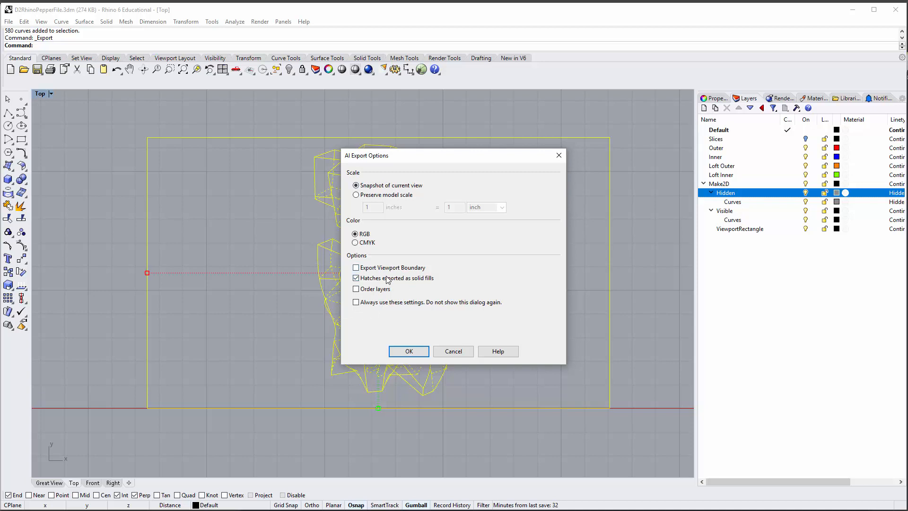
pyautogui.click(409, 351)
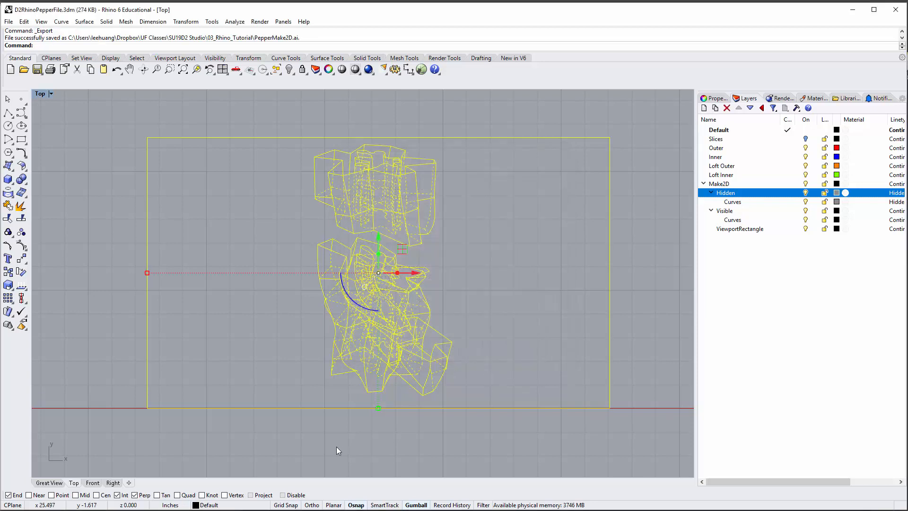
pyautogui.click(321, 435)
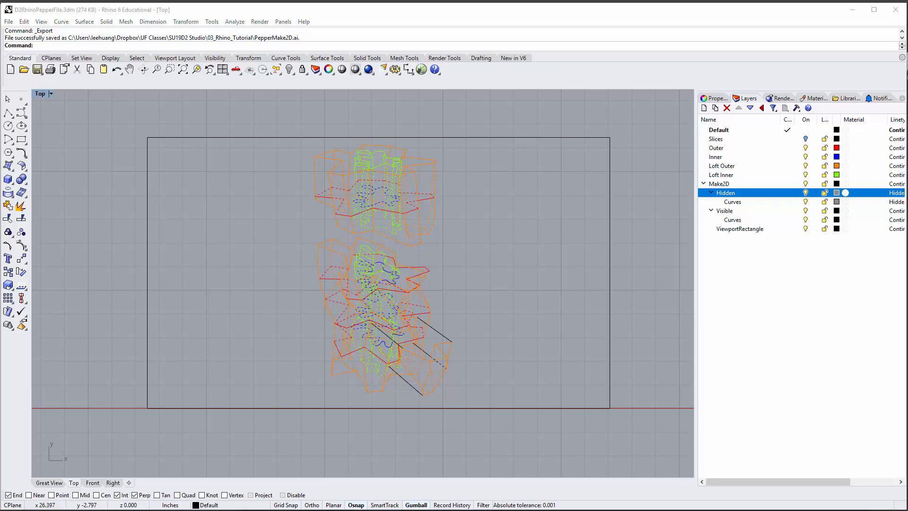
# Step: Switch to the 03_Rhino_Tutorial folder and open PepperMake2D.ai in Adobe Illustrator
pyautogui.click(610, 430)
pyautogui.click(653, 331)
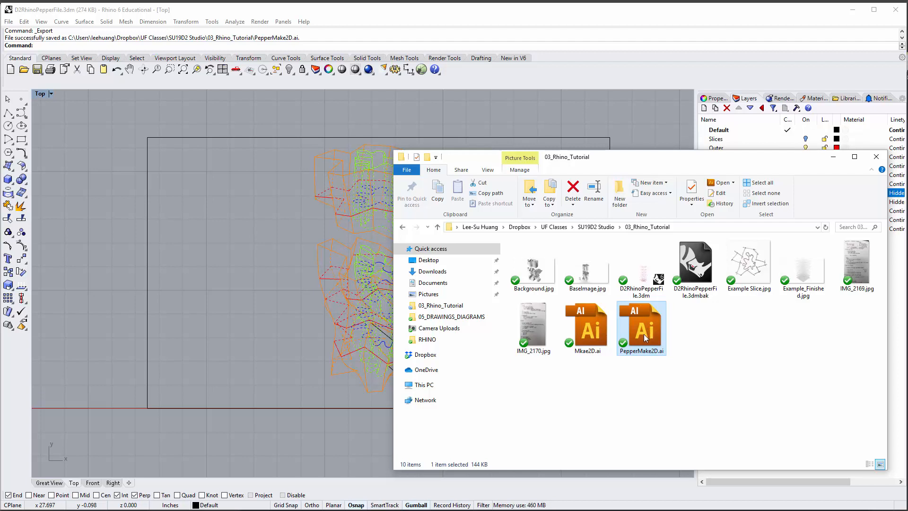
pyautogui.moveTo(644, 330); pyautogui.dragTo(389, 179)
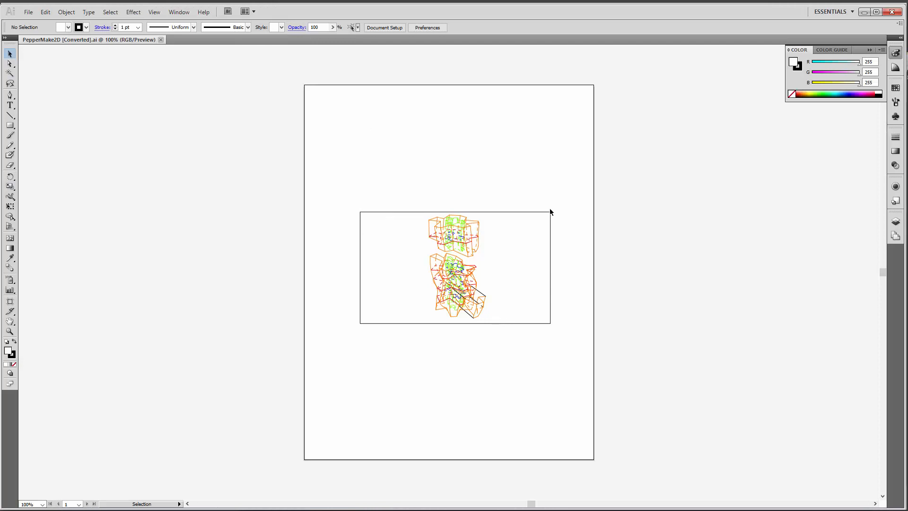
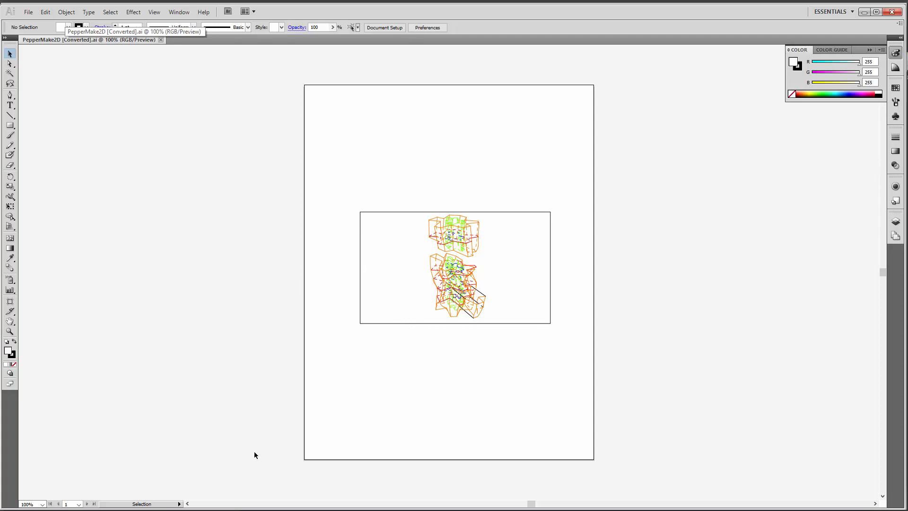
# Step: View Background.jpg from the 03_Rhino_Tutorial folder, close it and return to the Illustrator document
pyautogui.click(265, 510)
pyautogui.click(652, 439)
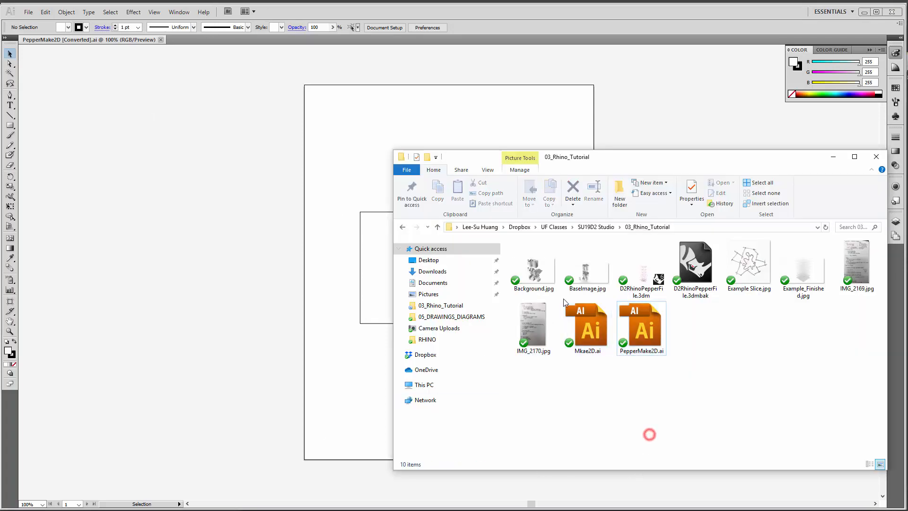
pyautogui.doubleClick(536, 274)
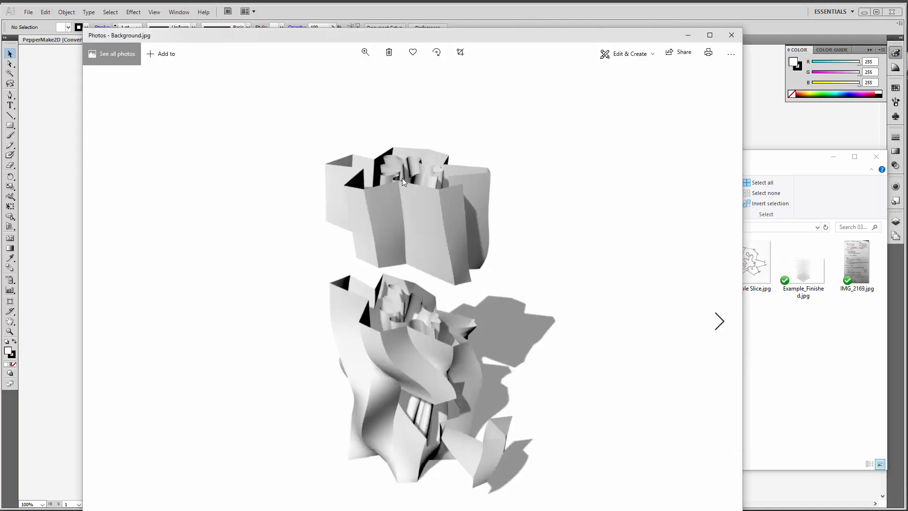
pyautogui.click(738, 36)
pyautogui.click(176, 234)
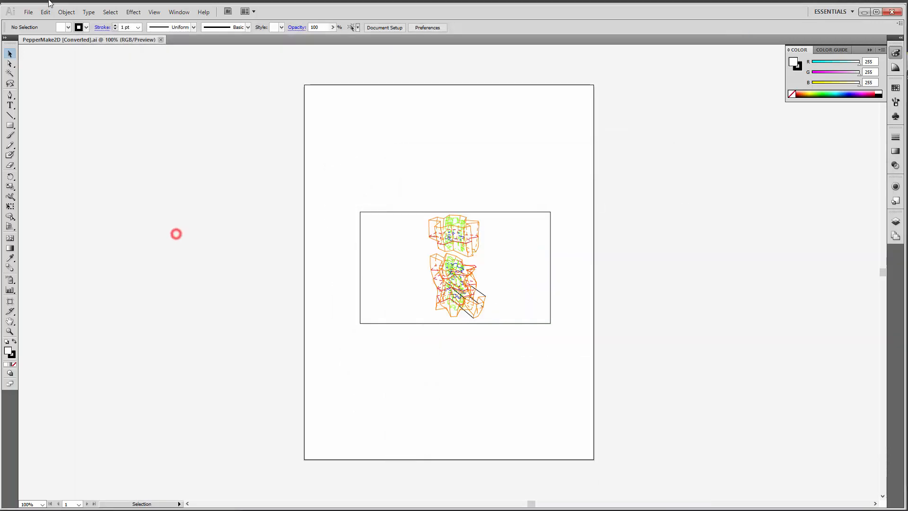
pyautogui.click(28, 12)
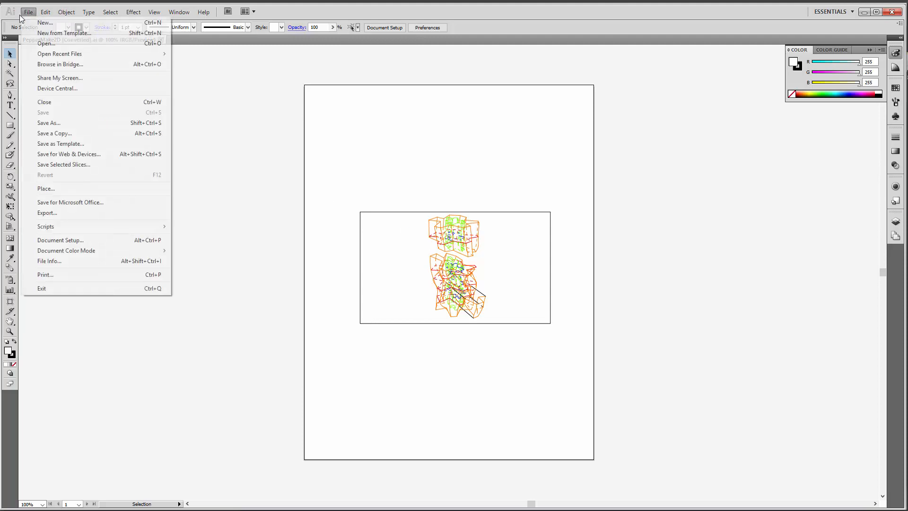
pyautogui.click(62, 240)
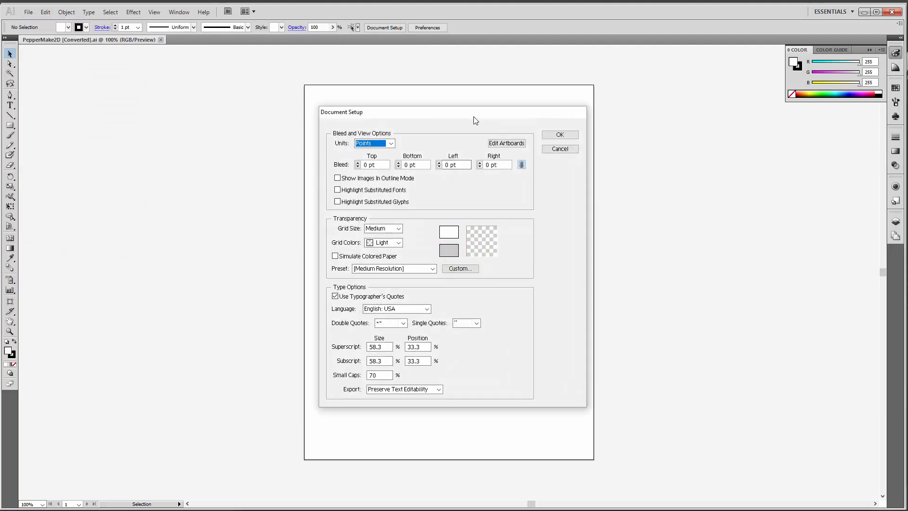
pyautogui.click(560, 149)
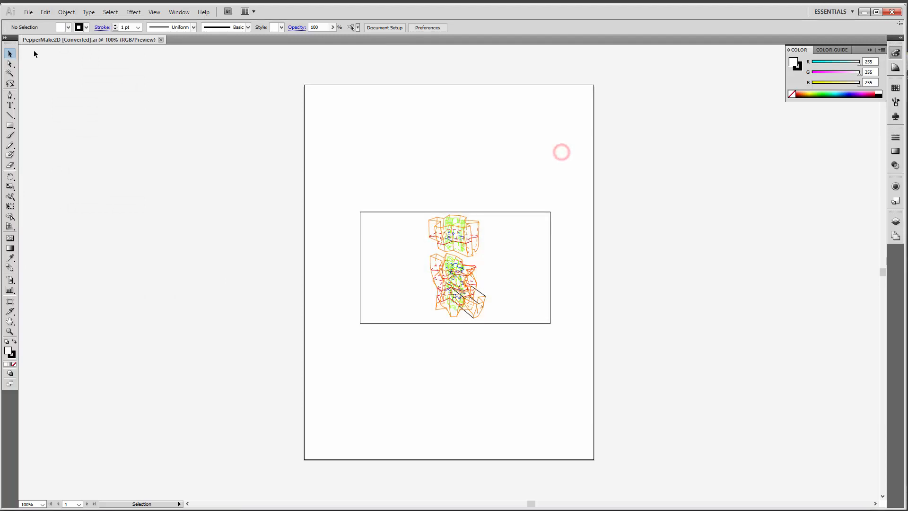
# Step: Start editing the artboard from the document setup, position it at X 1224 pt, Y 792 pt, and set its width to 17 in
pyautogui.click(27, 13)
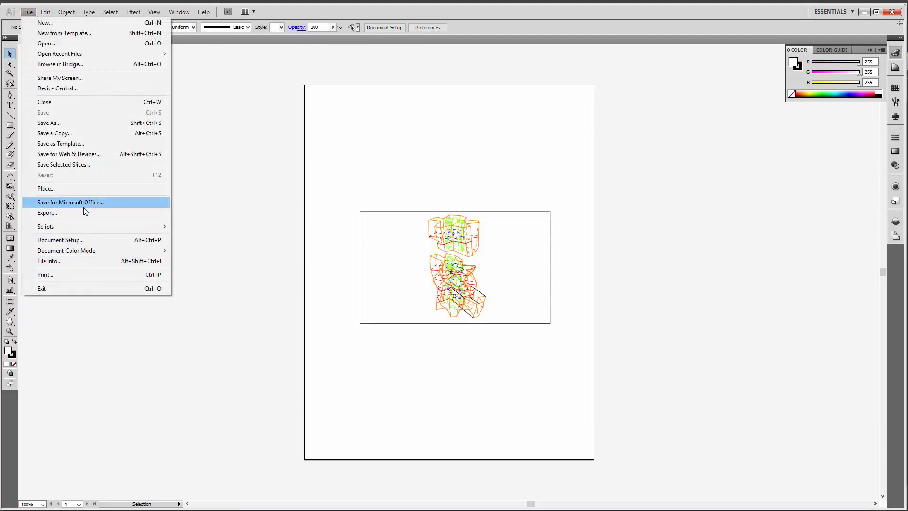
pyautogui.click(93, 241)
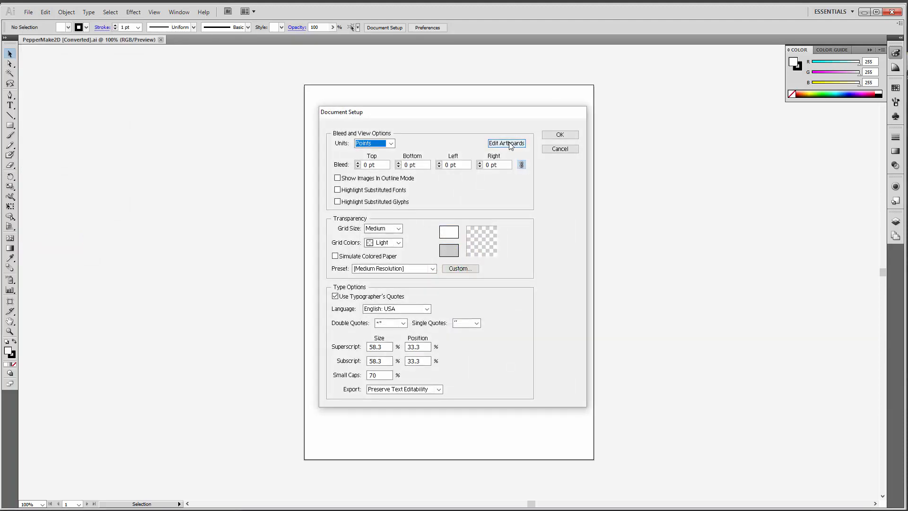
pyautogui.click(507, 143)
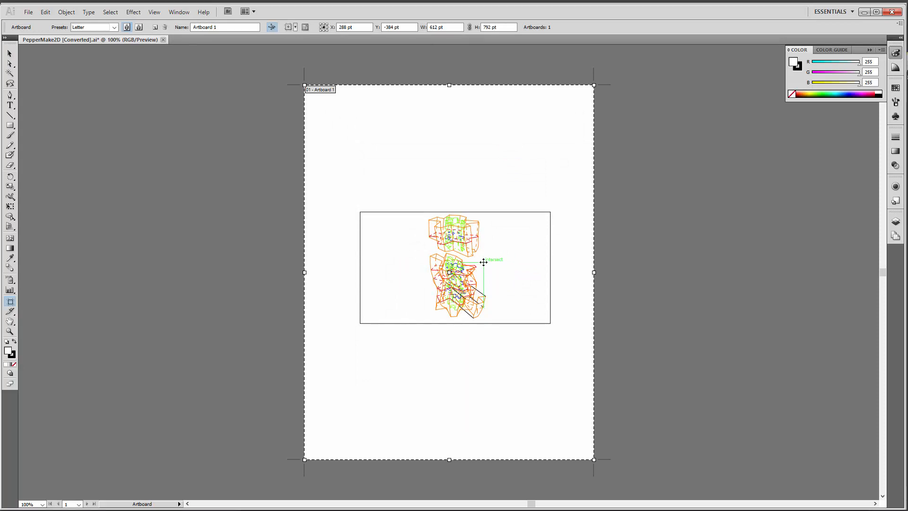
pyautogui.hotkey('ctrl', '-')
pyautogui.hotkey('ctrl', '-')
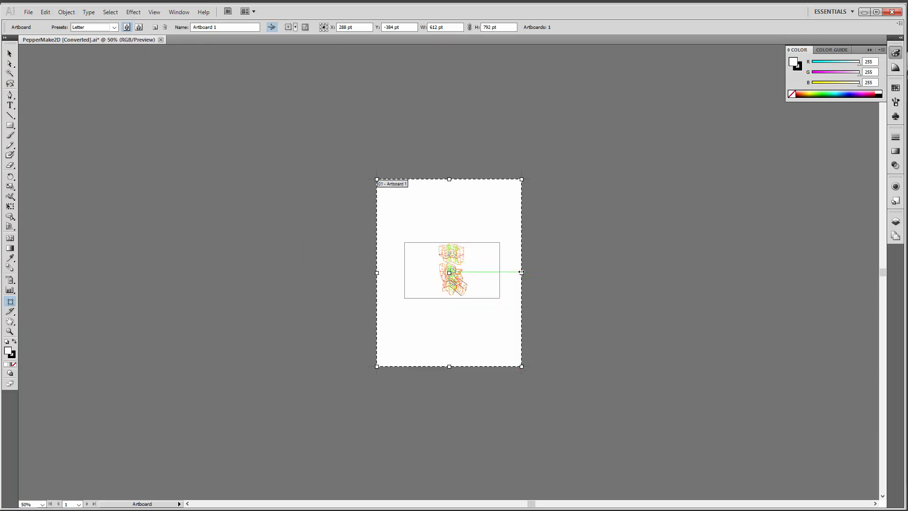
pyautogui.moveTo(522, 272); pyautogui.dragTo(743, 323)
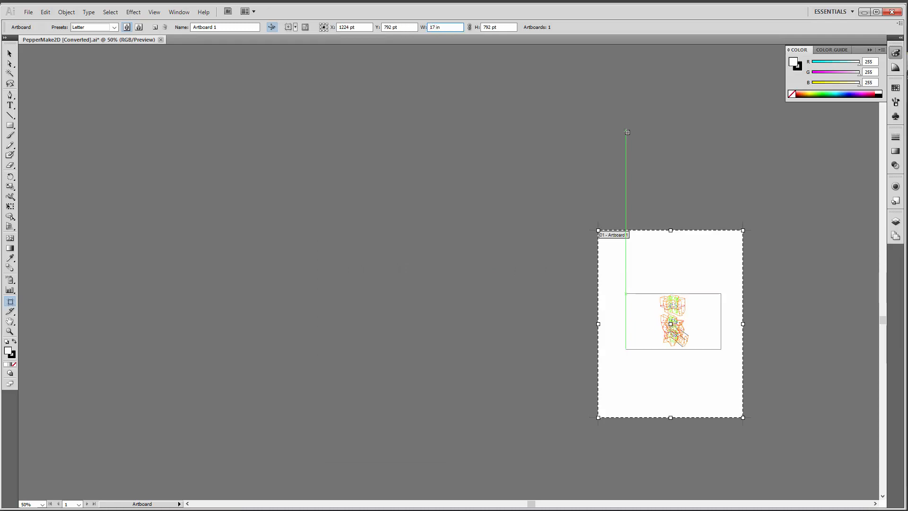
pyautogui.press('Tab')
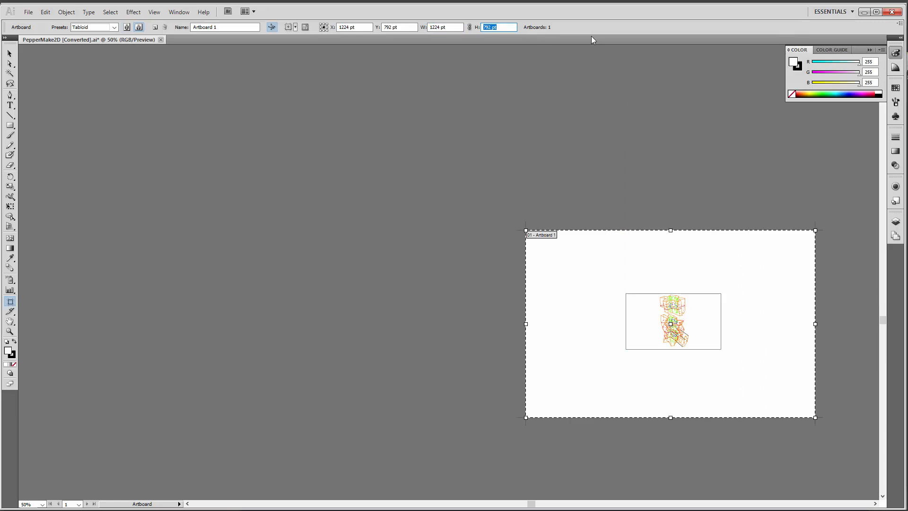
# Step: Set the artboard's height to 11 in and leave artboard editing
pyautogui.write('11')
pyautogui.press('Tab')
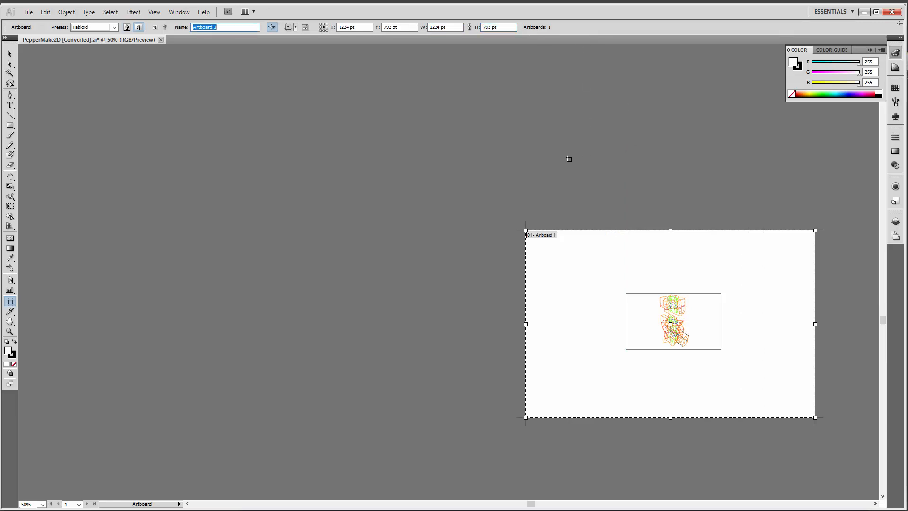
pyautogui.click(498, 27)
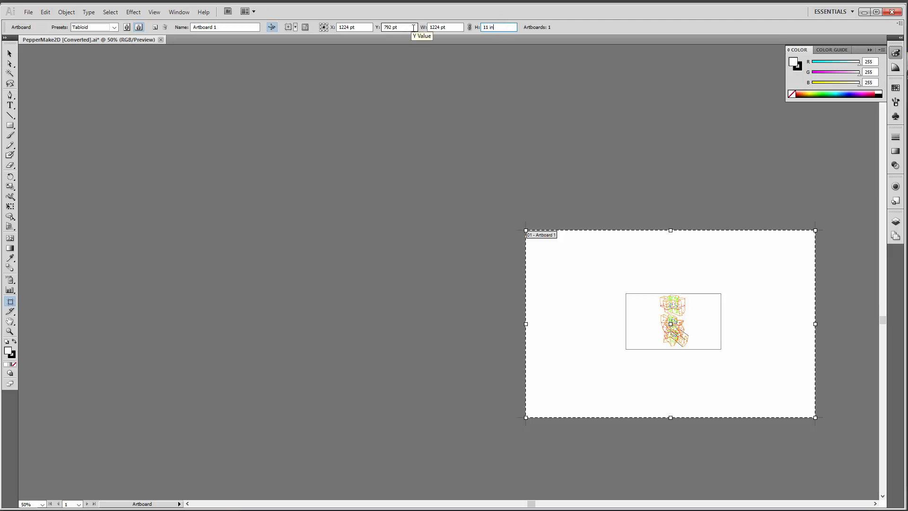
pyautogui.click(451, 55)
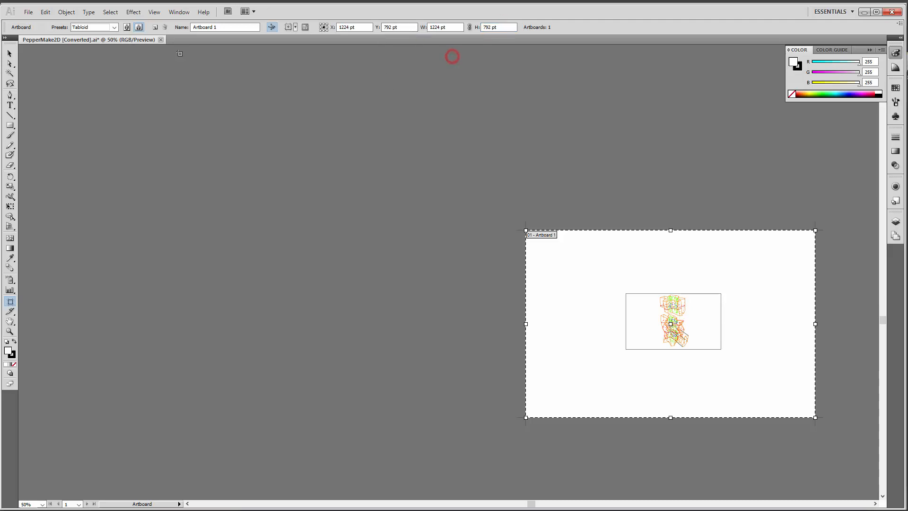
pyautogui.doubleClick(646, 274)
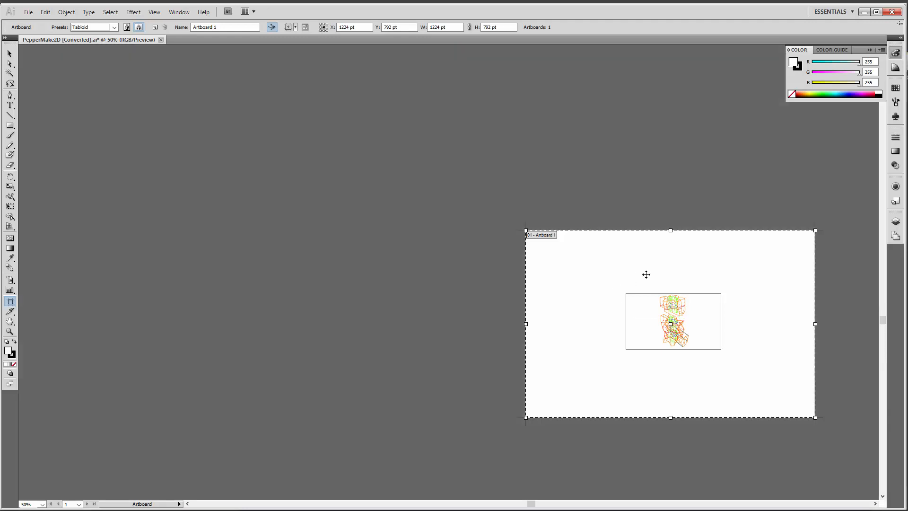
pyautogui.click(564, 139)
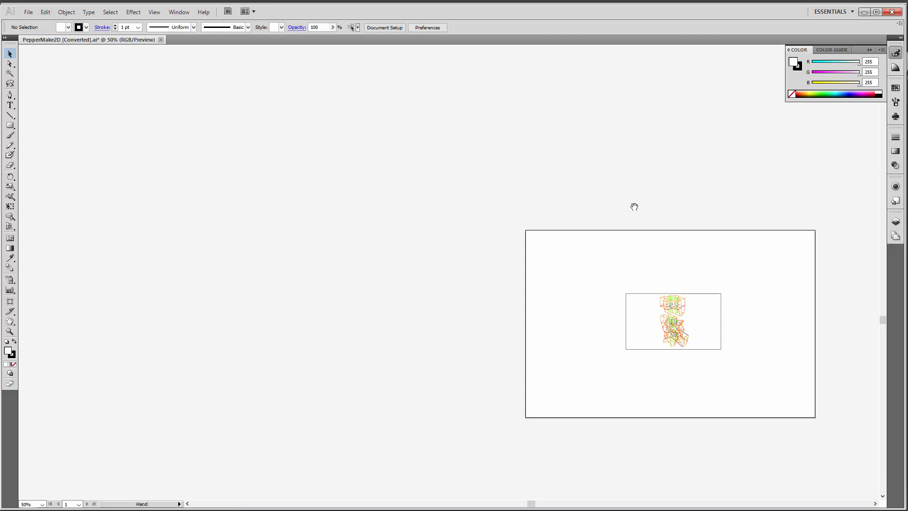
# Step: Examine the linework on the resized artboard by selecting the whole drawing with its viewport rectangle, leaving everything deselected
pyautogui.moveTo(638, 208); pyautogui.dragTo(548, 250)
pyautogui.scroll(1, 492, 289)
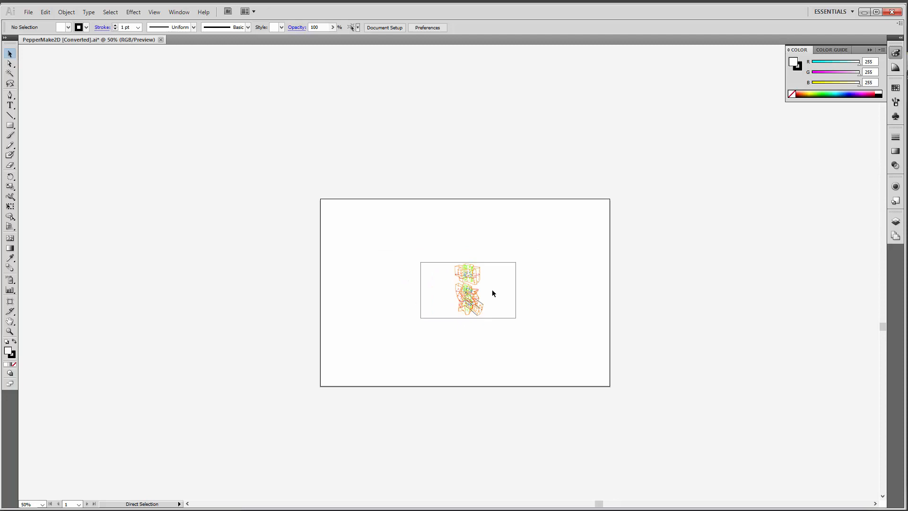
pyautogui.hotkey('ctrl', '+')
pyautogui.hotkey('ctrl', '-')
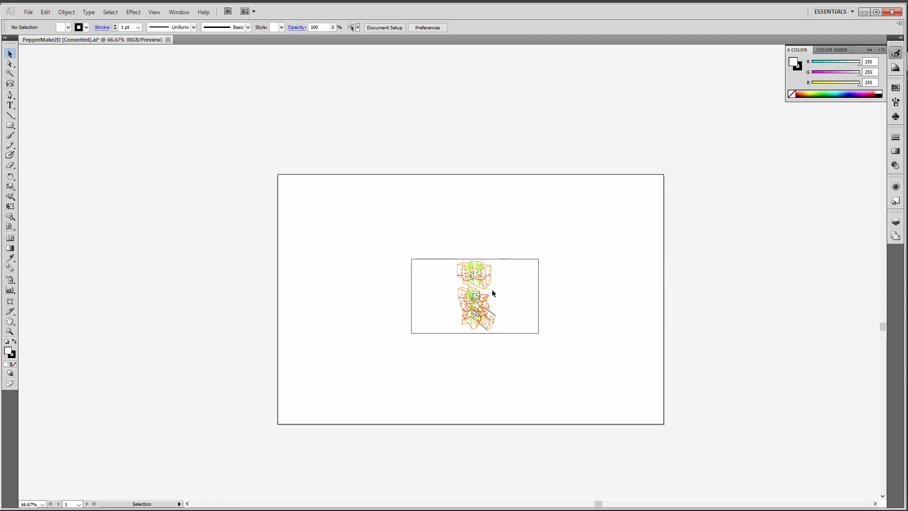
pyautogui.hotkey('ctrl', '0')
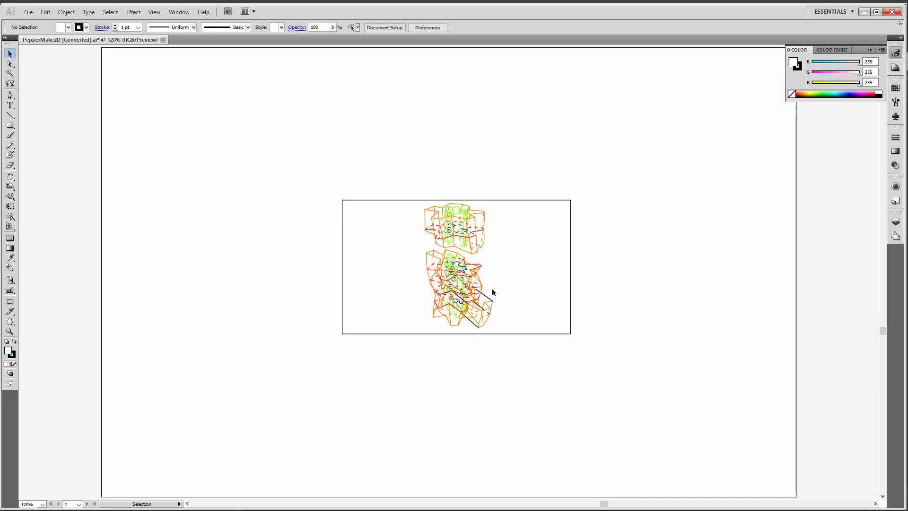
pyautogui.hotkey('ctrl', '1')
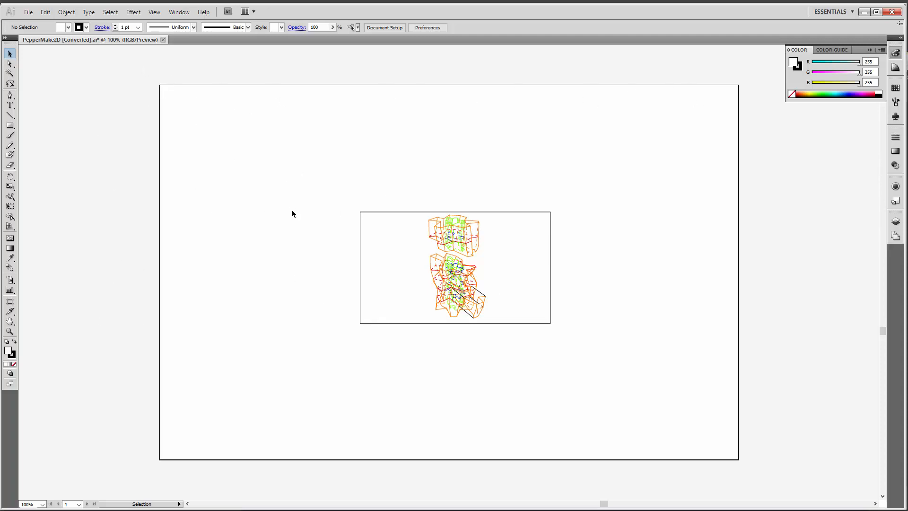
pyautogui.moveTo(302, 170); pyautogui.dragTo(663, 401)
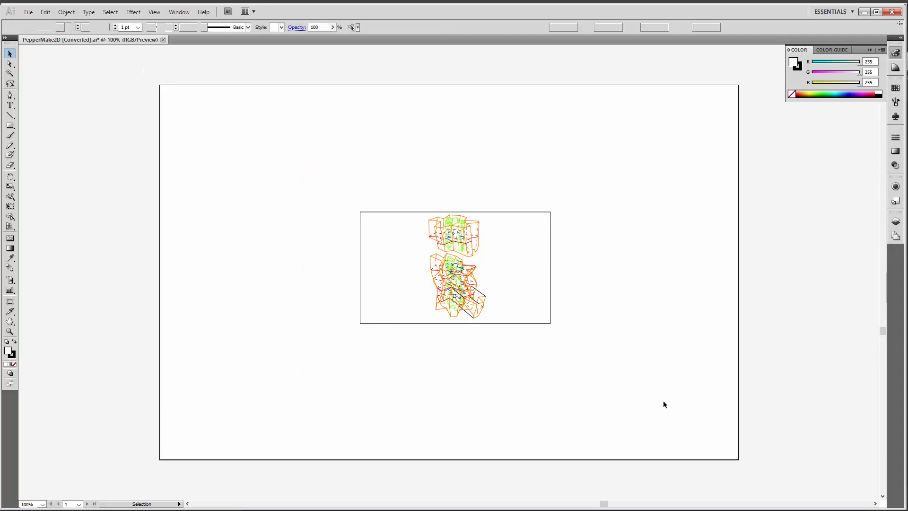
pyautogui.click(589, 389)
pyautogui.moveTo(277, 168)
pyautogui.mouseDown()
pyautogui.moveTo(617, 379)
pyautogui.moveTo(652, 381)
pyautogui.mouseUp()
pyautogui.click(633, 362)
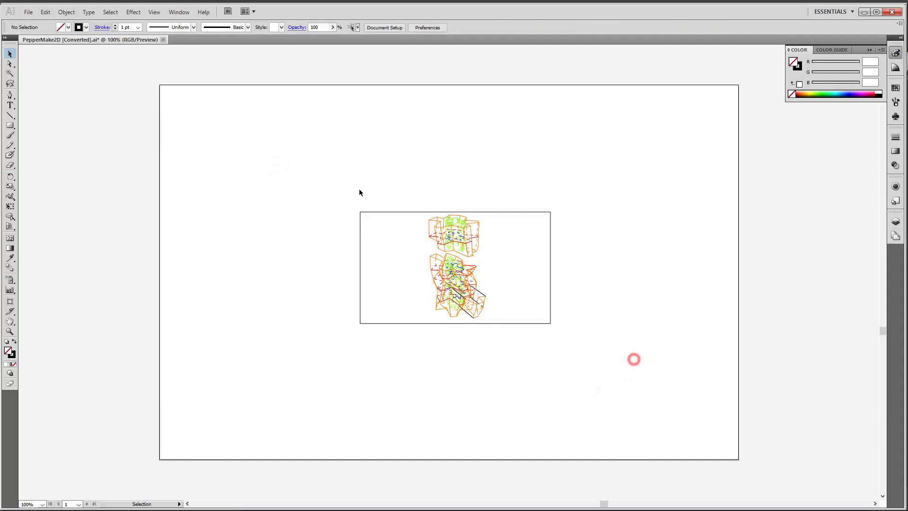
pyautogui.moveTo(331, 193); pyautogui.dragTo(624, 361)
pyautogui.click(625, 361)
# Step: Inspect the contents of the Make2D Hidden, Visible and Viewport layers by toggling their visibility, leaving all three shown
pyautogui.click(896, 222)
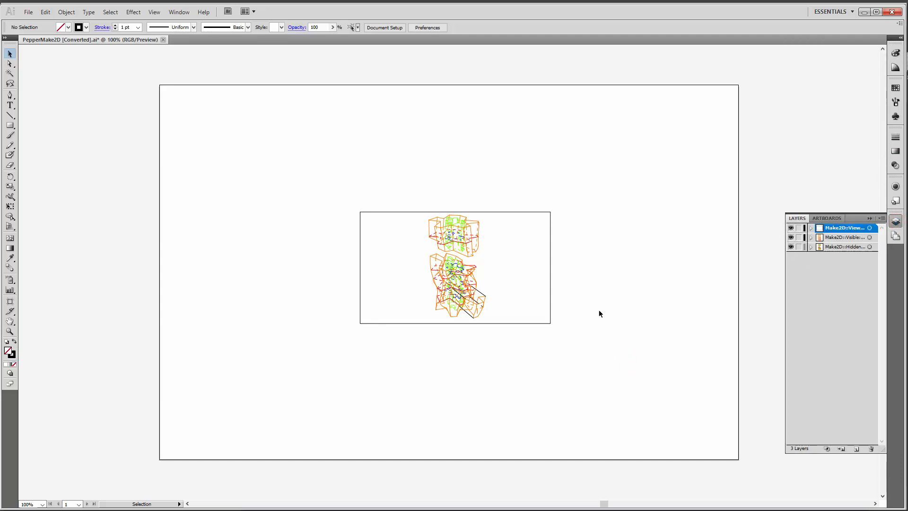
pyautogui.click(837, 275)
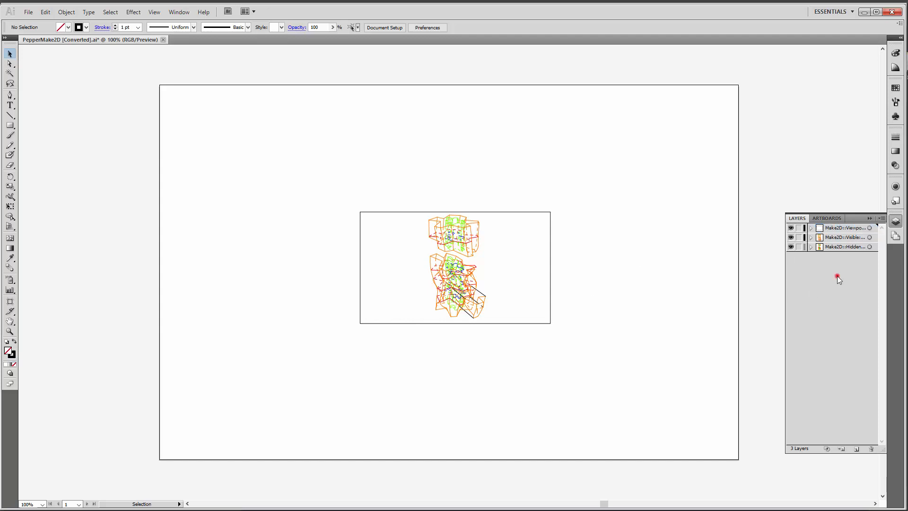
pyautogui.click(791, 247)
pyautogui.click(792, 247)
pyautogui.click(791, 247)
pyautogui.click(791, 247)
pyautogui.click(792, 246)
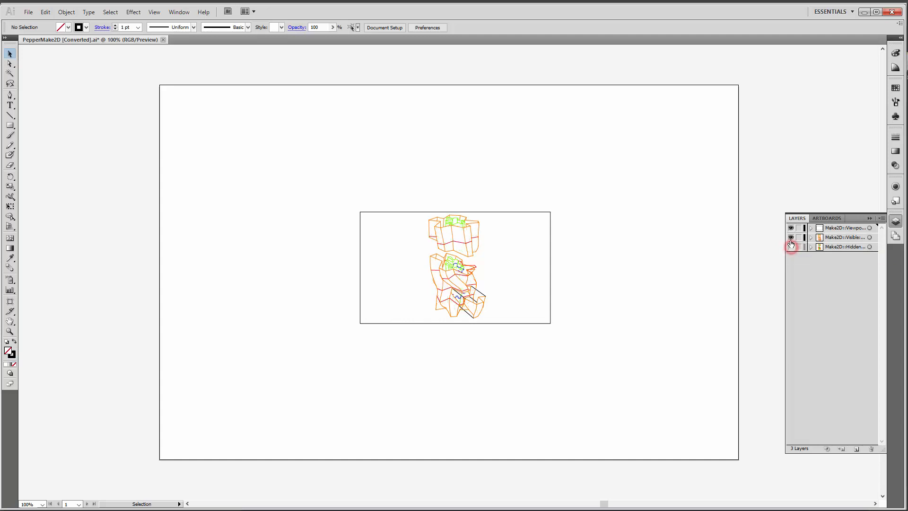
pyautogui.click(791, 238)
pyautogui.click(791, 236)
pyautogui.click(791, 228)
pyautogui.click(791, 229)
pyautogui.click(791, 229)
pyautogui.click(791, 229)
pyautogui.click(791, 247)
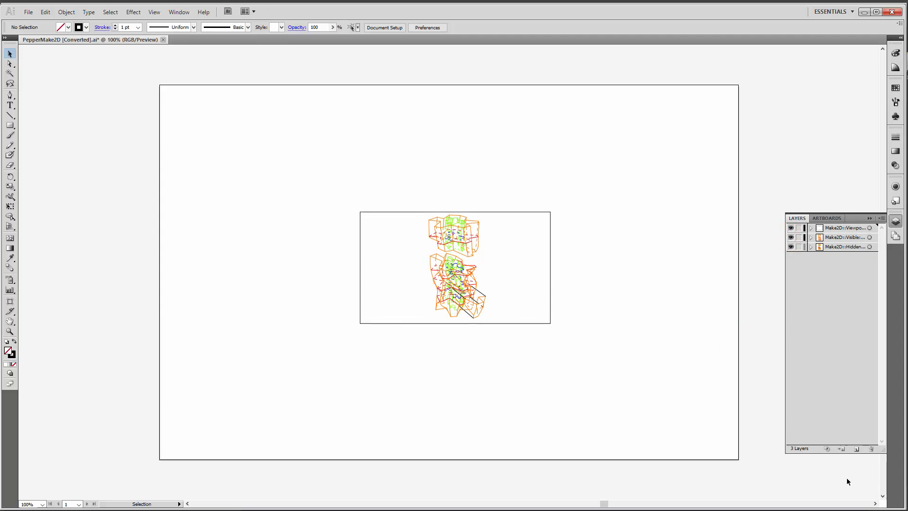
# Step: Create a new layer and move it below the Make2D Hidden layer, at the end of the layer order
pyautogui.click(856, 450)
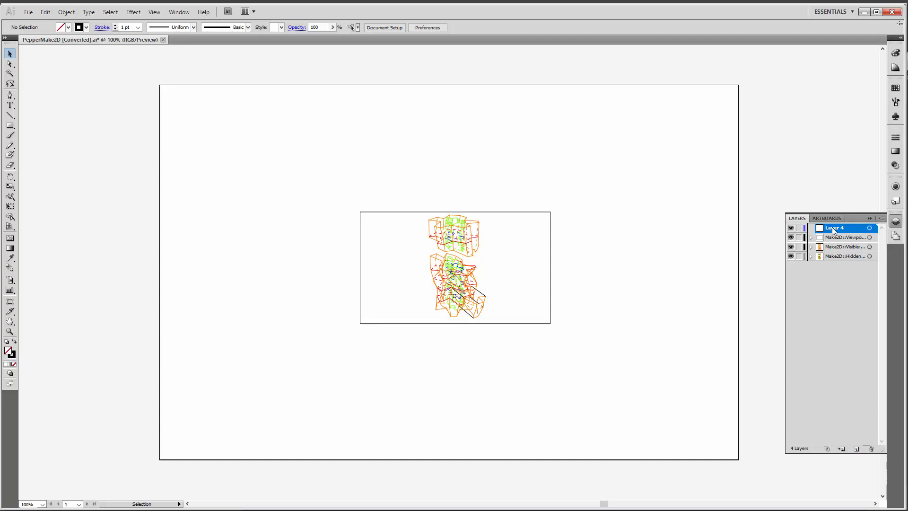
pyautogui.moveTo(832, 228); pyautogui.dragTo(834, 268)
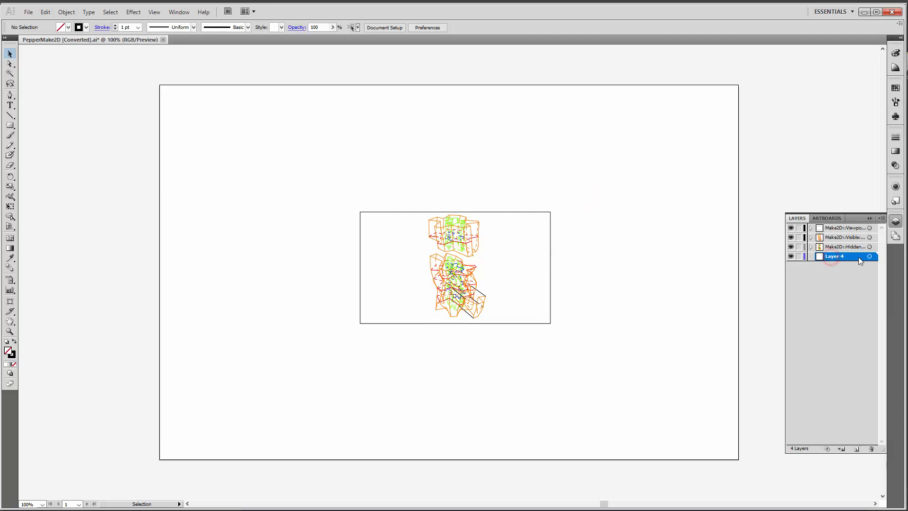
# Step: Rename the new layer as BackGrnd IMG
pyautogui.doubleClick(844, 256)
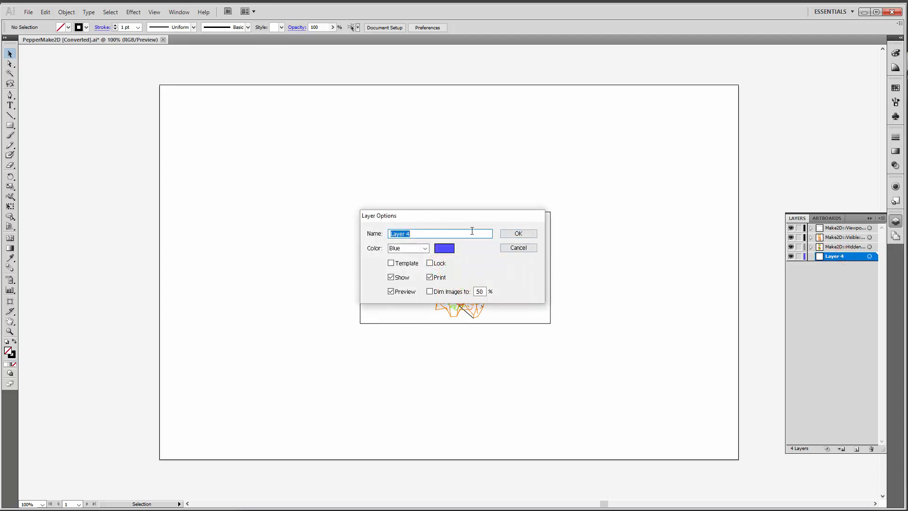
pyautogui.write('BackGrnd IMG')
pyautogui.click(514, 234)
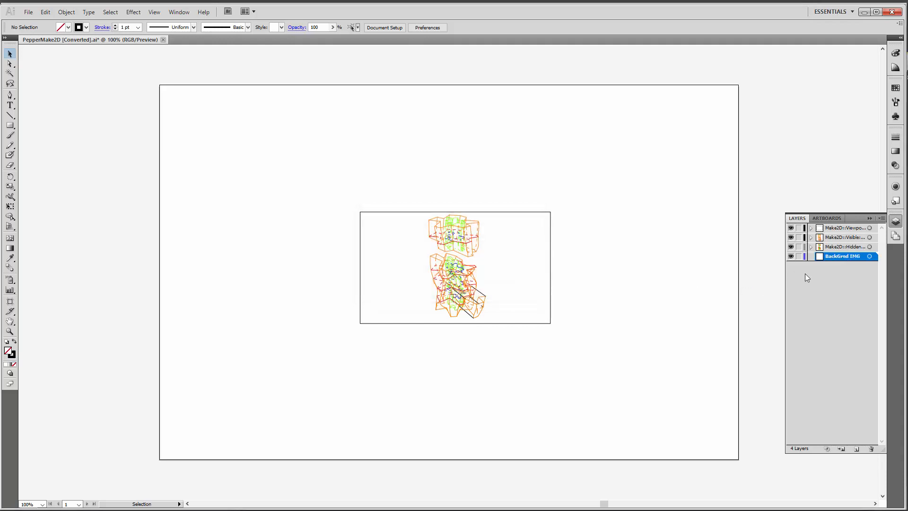
# Step: Place Background.jpg from the 03_Rhino_Tutorial folder in SU19D2 Studio as a linked image on the BackGrnd IMG layer
pyautogui.click(28, 12)
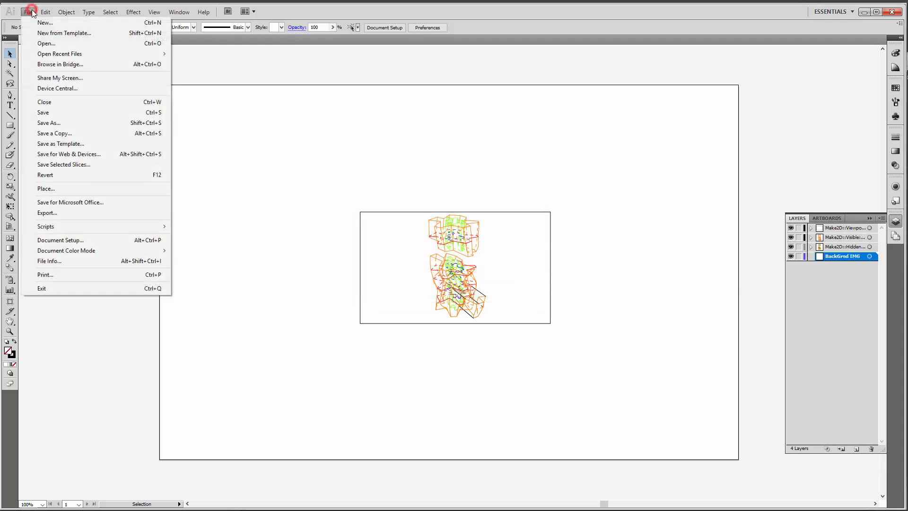
pyautogui.click(69, 189)
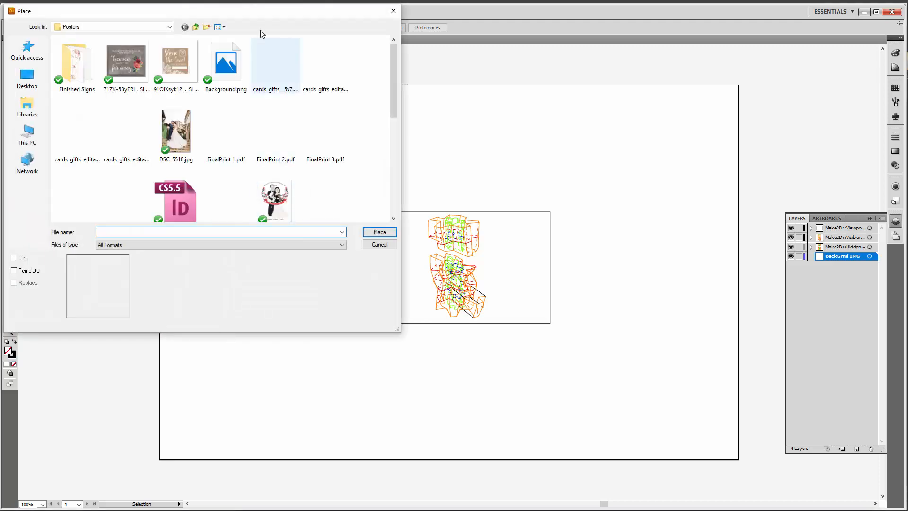
pyautogui.moveTo(262, 14); pyautogui.dragTo(465, 97)
pyautogui.click(359, 110)
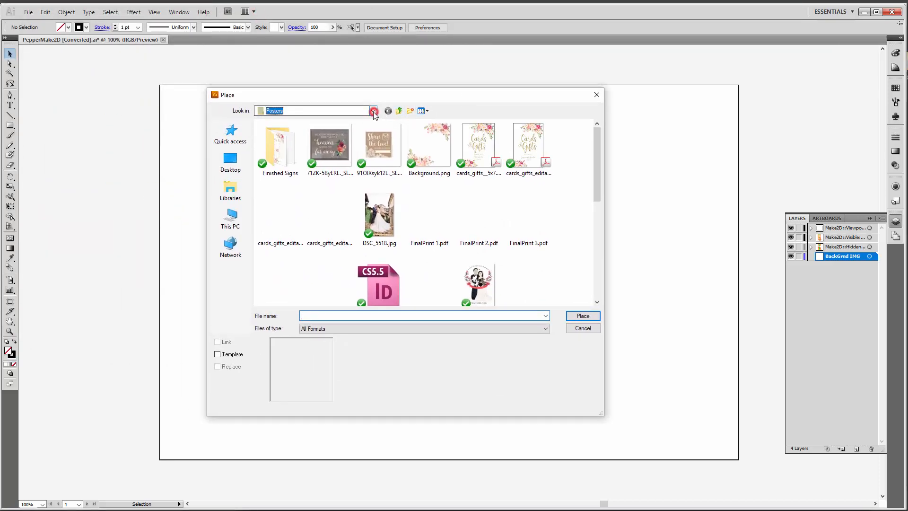
pyautogui.scroll(3, 334, 182)
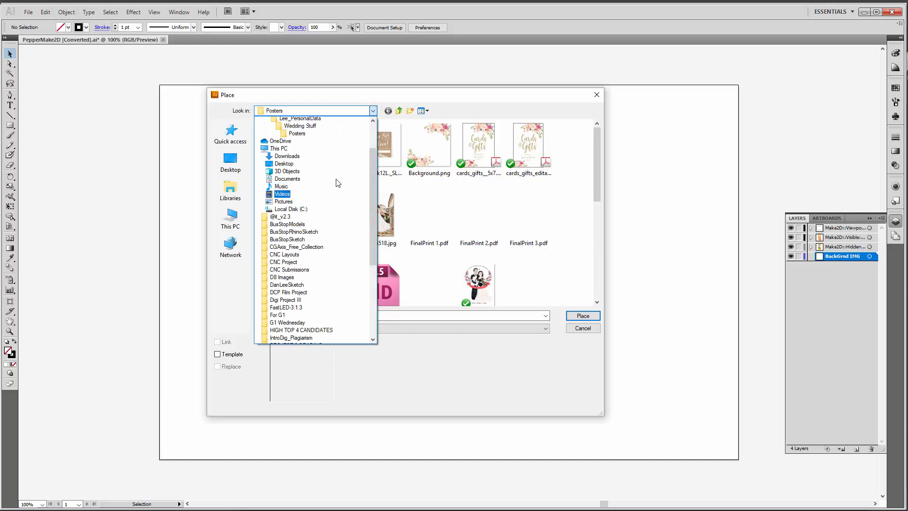
pyautogui.click(292, 164)
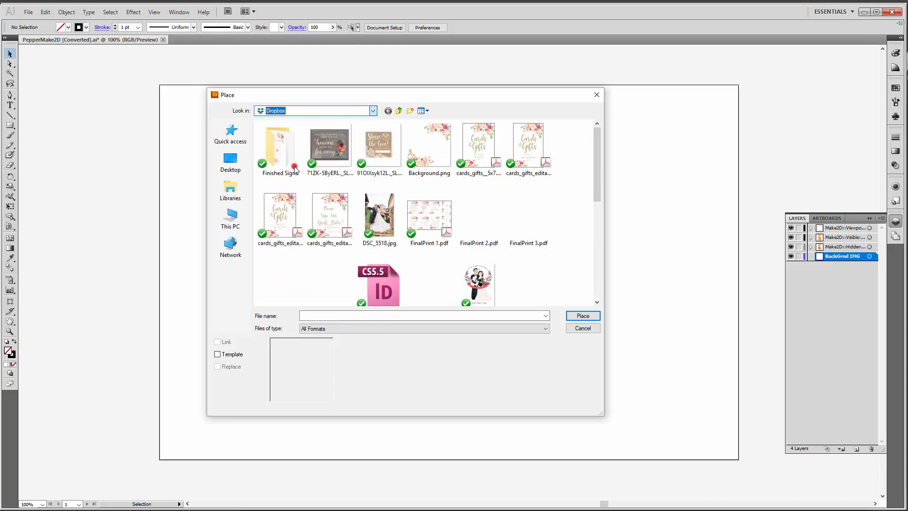
pyautogui.scroll(-6, 395, 257)
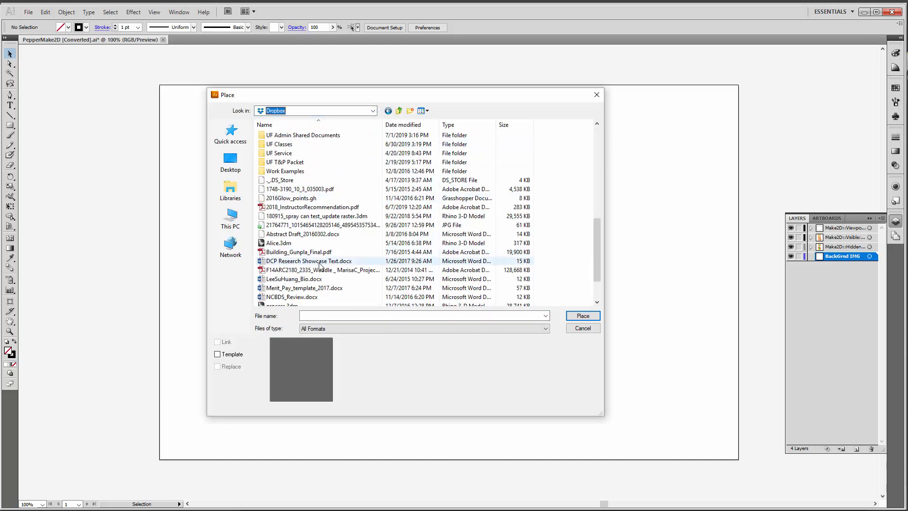
pyautogui.doubleClick(301, 147)
pyautogui.scroll(-5, 312, 227)
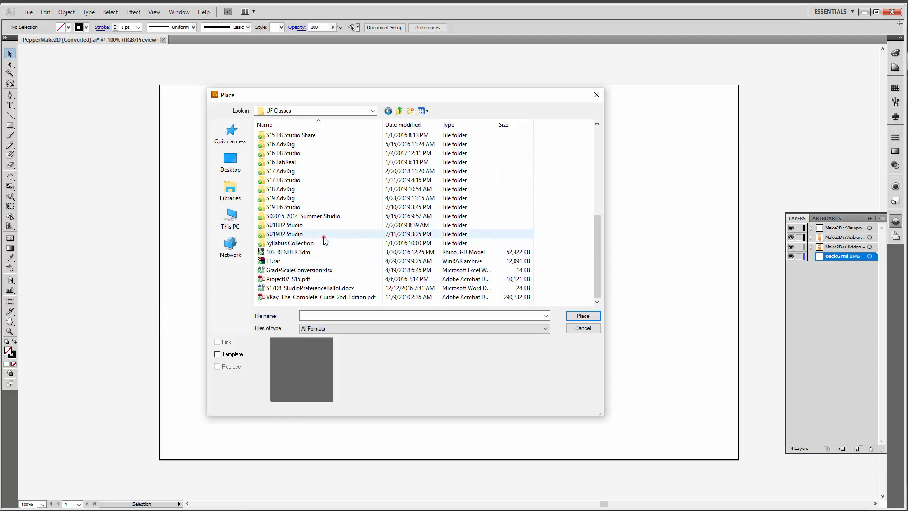
pyautogui.doubleClick(323, 237)
pyautogui.doubleClick(313, 162)
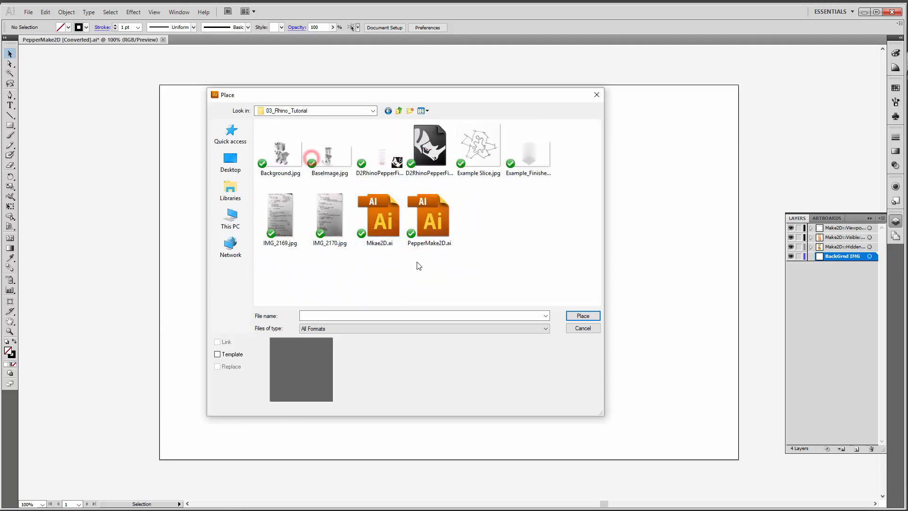
pyautogui.click(281, 155)
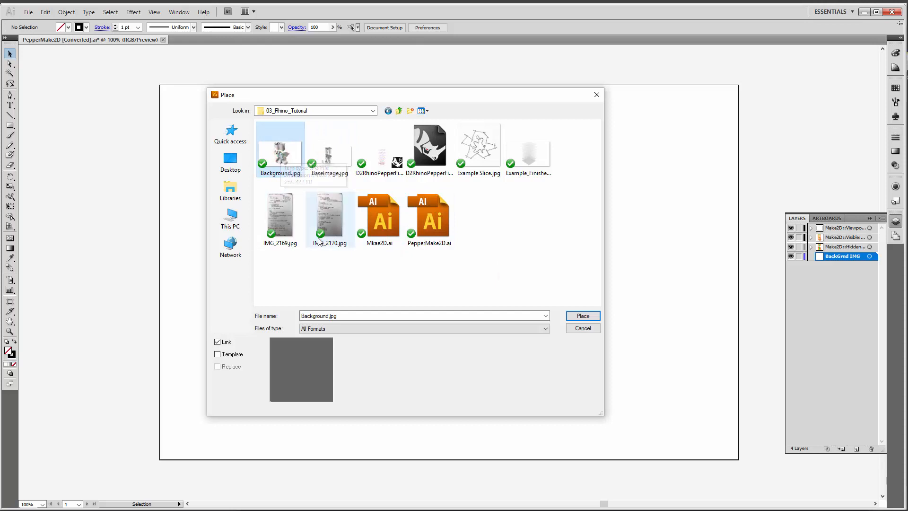
pyautogui.click(585, 316)
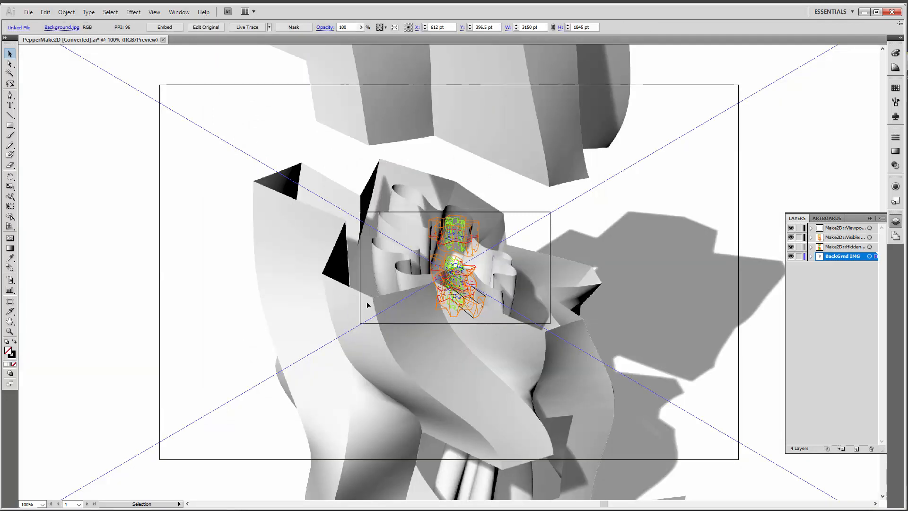
# Step: Scale the placed background image down proportionally to about 843 x 494 pt
pyautogui.hotkey('ctrl', '-')
pyautogui.hotkey('ctrl', '-')
pyautogui.hotkey('ctrl', '-')
pyautogui.hotkey('ctrl', '-')
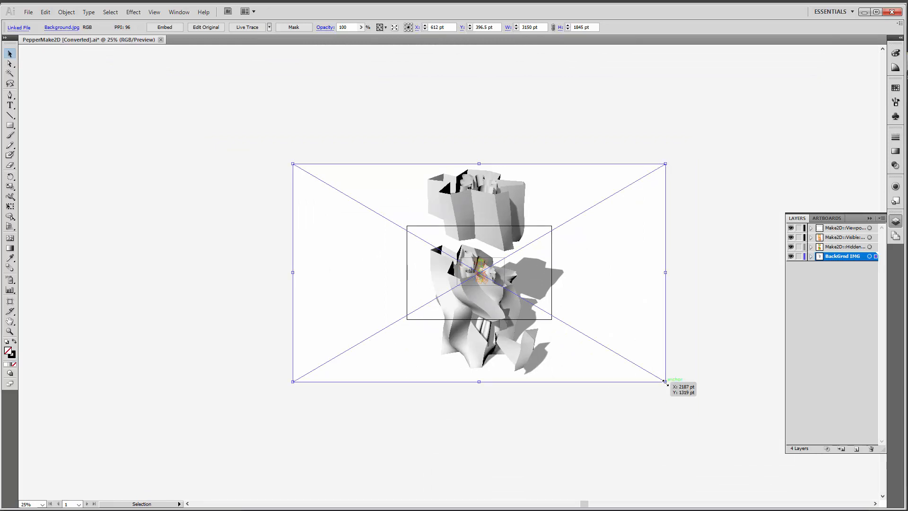
pyautogui.moveTo(666, 381); pyautogui.dragTo(401, 235)
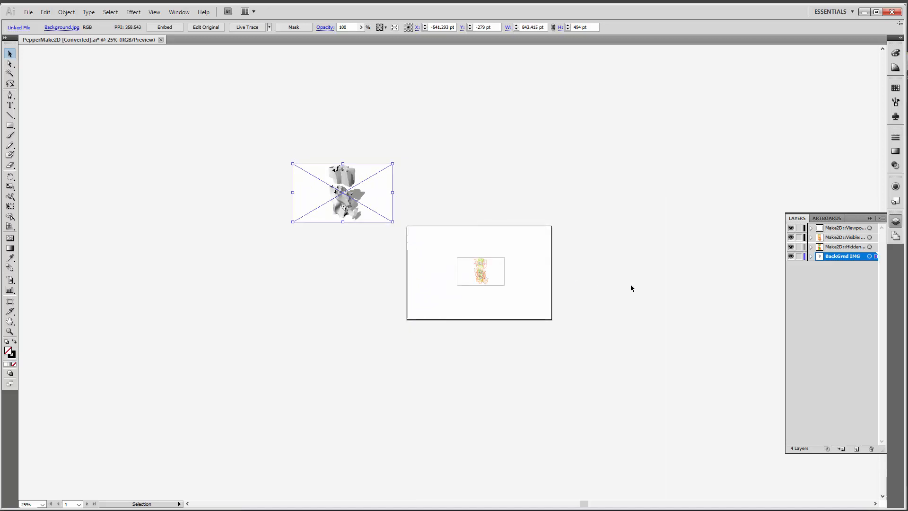
# Step: Move the background image onto the artboard so its upper-left corner sits just inside the artboard's upper-left corner
pyautogui.hotkey('ctrl', '+')
pyautogui.hotkey('ctrl', '+')
pyautogui.hotkey('ctrl', '+')
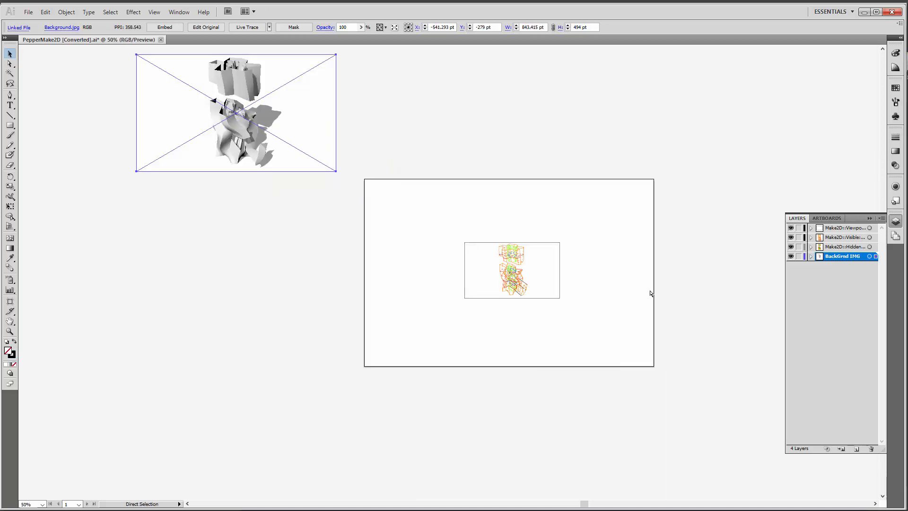
pyautogui.moveTo(274, 94); pyautogui.dragTo(633, 339)
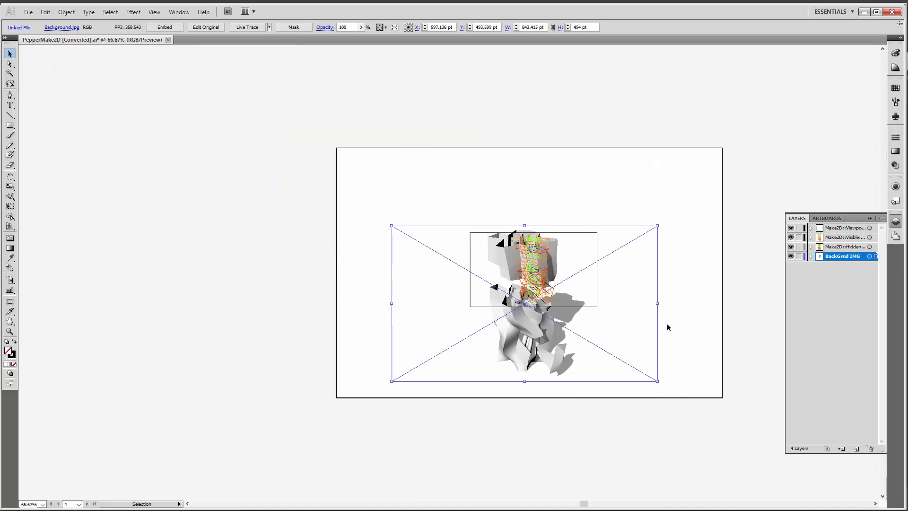
pyautogui.scroll(1, 660, 248)
pyautogui.moveTo(638, 284); pyautogui.dragTo(663, 255)
pyautogui.click(582, 166)
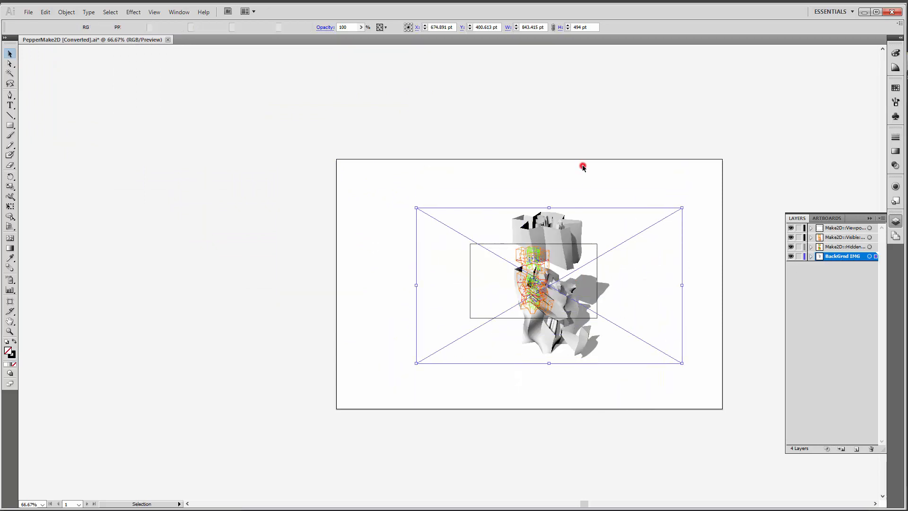
pyautogui.click(403, 187)
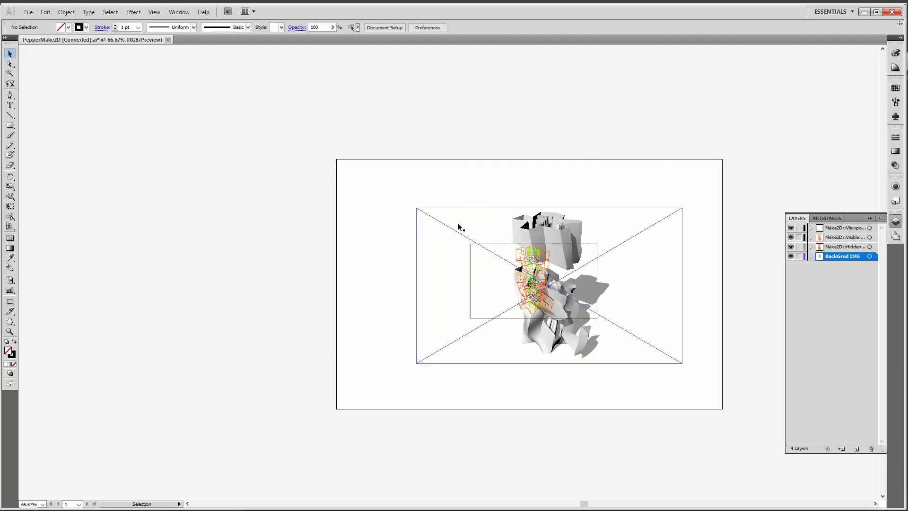
pyautogui.moveTo(458, 227); pyautogui.dragTo(383, 187)
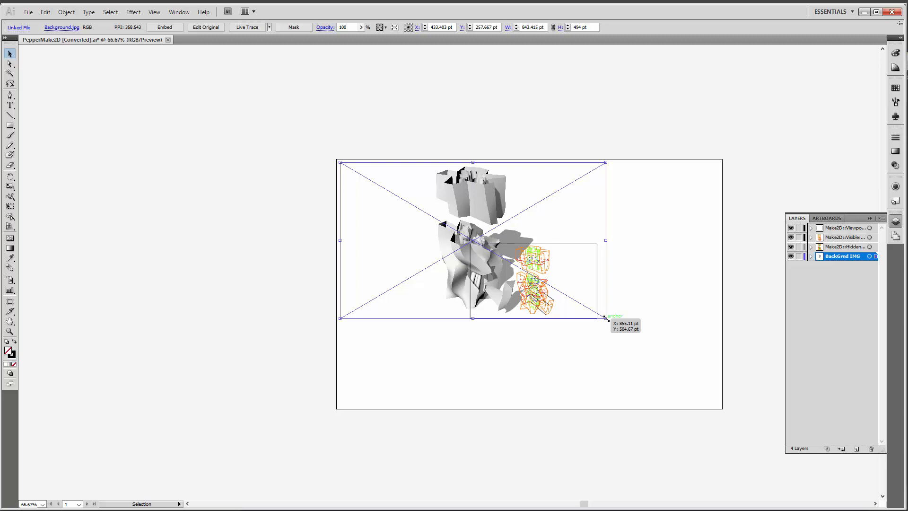
# Step: Enlarge the background image proportionally to about 1204.5 x 705.5 pt, center it vertically on the artboard and deselect it
pyautogui.keyDown('shift'); pyautogui.moveTo(606, 318); pyautogui.dragTo(722, 393); pyautogui.keyUp('shift')
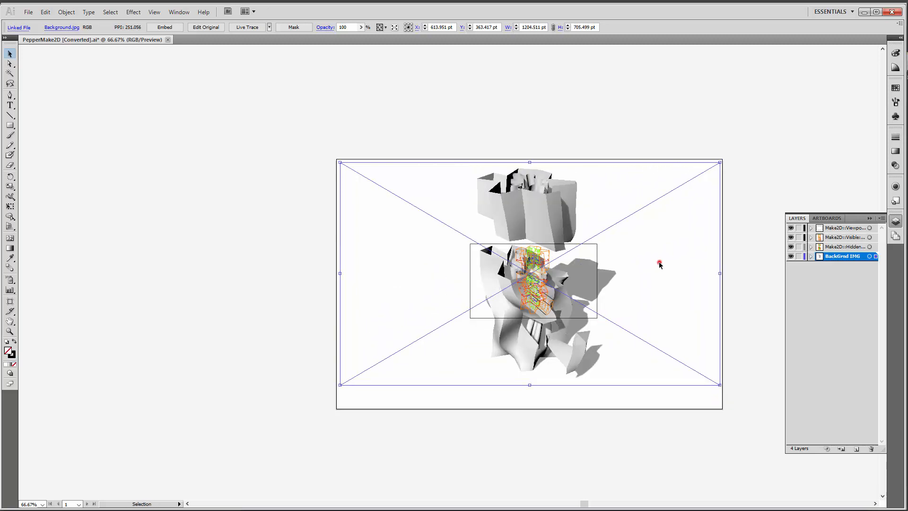
pyautogui.moveTo(658, 263); pyautogui.dragTo(663, 273)
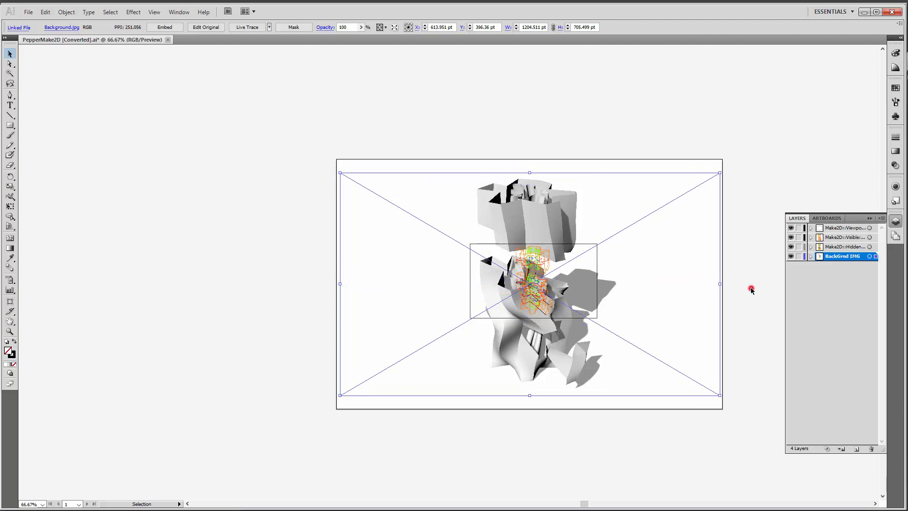
pyautogui.click(752, 290)
pyautogui.click(681, 284)
pyautogui.click(762, 273)
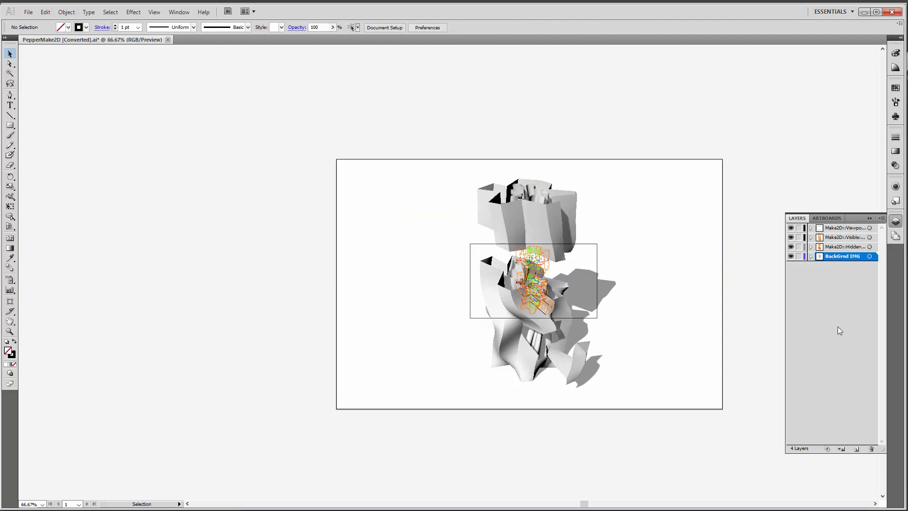
# Step: Lock the BackGrnd IMG layer through its layer options
pyautogui.doubleClick(852, 258)
pyautogui.click(439, 263)
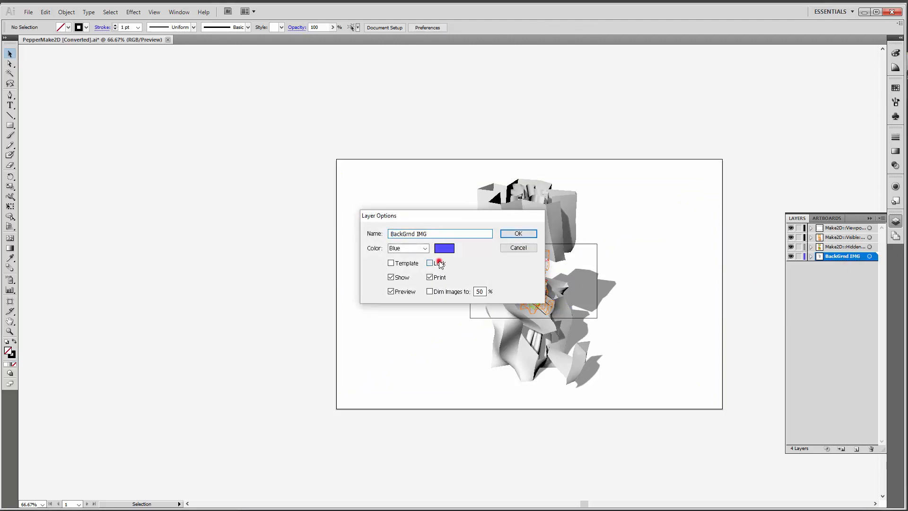
pyautogui.click(521, 234)
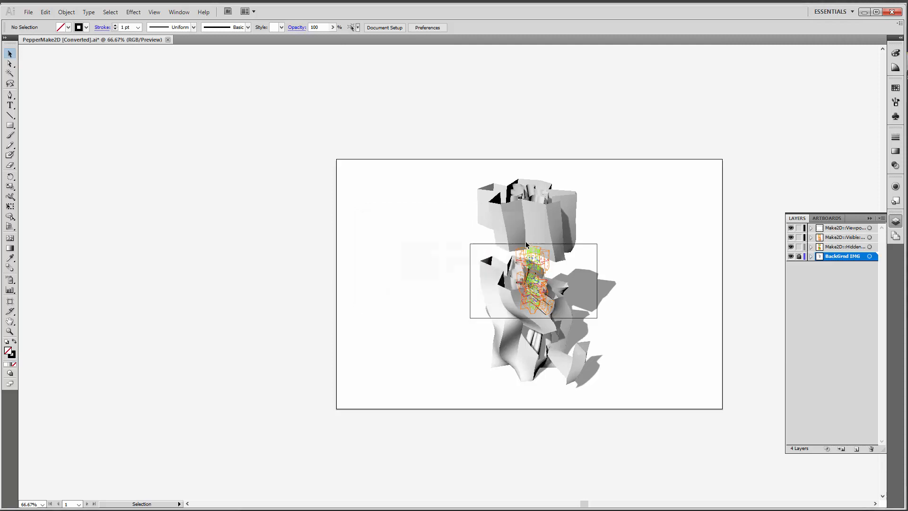
# Step: Test the layer lock by trying to select and move the background image at several spots on the artboard
pyautogui.click(708, 306)
pyautogui.moveTo(691, 309); pyautogui.dragTo(593, 407)
pyautogui.click(634, 359)
pyautogui.click(593, 360)
pyautogui.click(523, 366)
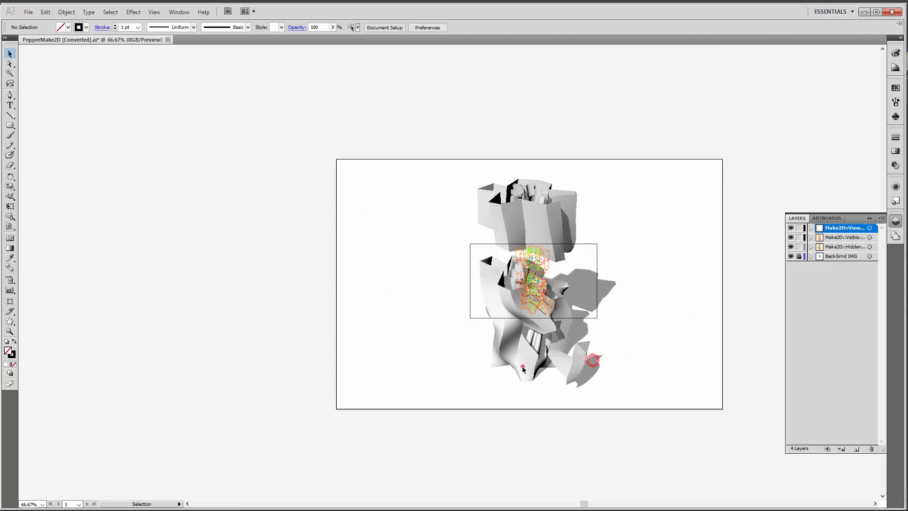
pyautogui.click(466, 359)
pyautogui.click(496, 358)
pyautogui.click(409, 339)
pyautogui.moveTo(360, 274); pyautogui.dragTo(339, 288)
pyautogui.click(533, 201)
# Step: Select all the Make2D linework with its viewport rectangle and move it onto the background image's upper-left corner
pyautogui.moveTo(429, 137); pyautogui.dragTo(649, 342)
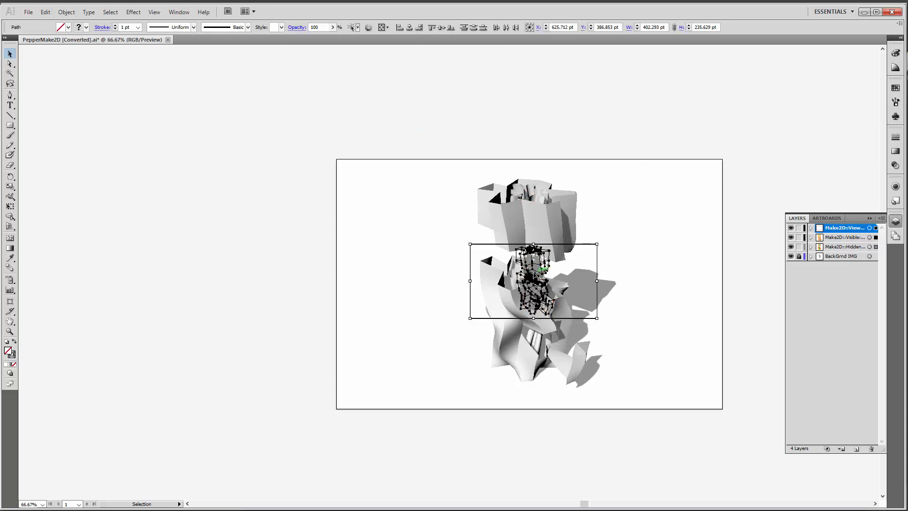
pyautogui.moveTo(533, 274); pyautogui.dragTo(403, 203)
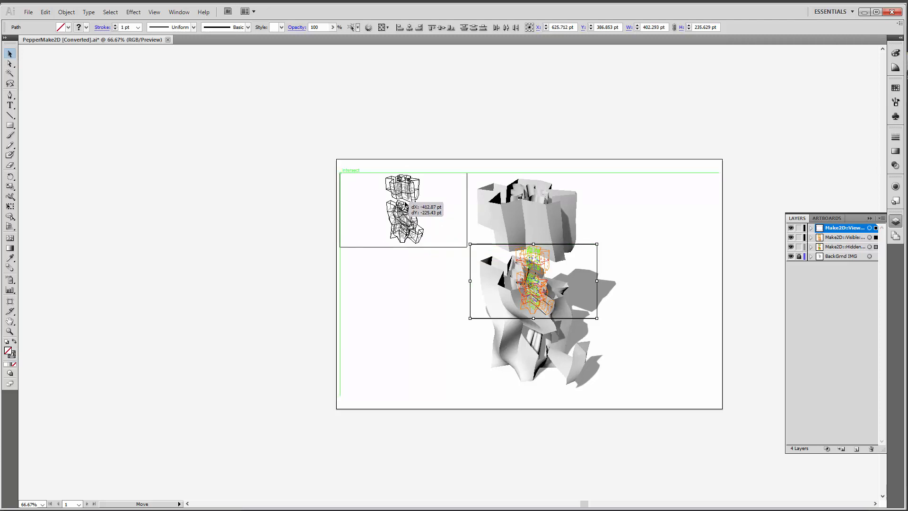
pyautogui.moveTo(405, 205); pyautogui.dragTo(369, 206)
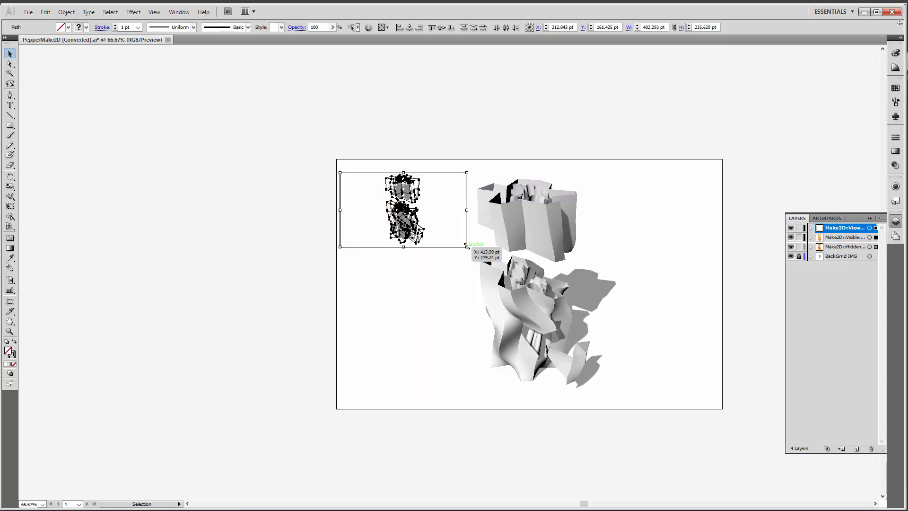
# Step: Scale the linework up proportionally to about 1204.5 x 705.5 pt to match the background image's corners, and deselect it
pyautogui.press('shift')
pyautogui.keyDown('shift'); pyautogui.moveTo(467, 246); pyautogui.dragTo(717, 397); pyautogui.keyUp('shift')
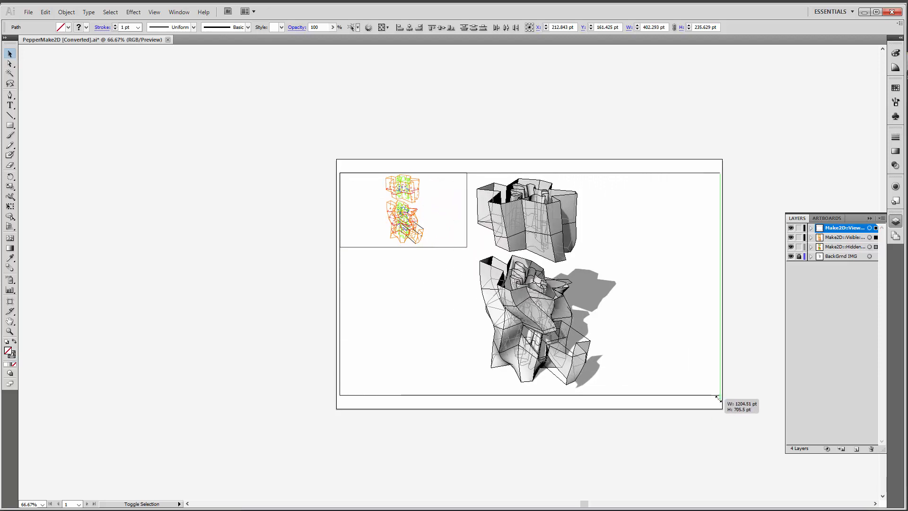
pyautogui.keyDown('shift'); pyautogui.moveTo(719, 398); pyautogui.dragTo(721, 393); pyautogui.keyUp('shift')
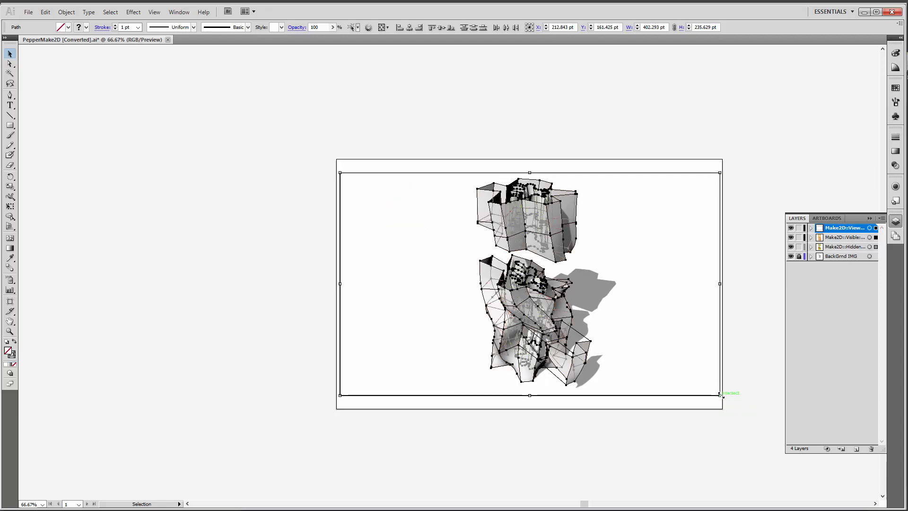
pyautogui.click(752, 348)
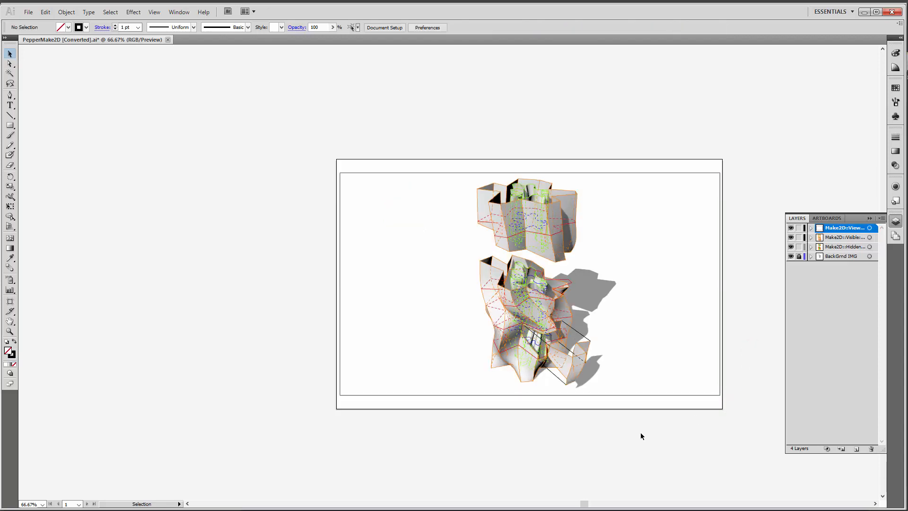
# Step: Examine at 150% zoom how the linework aligns with both parts of the rendered pepper model
pyautogui.hotkey('ctrl', '1')
pyautogui.hotkey('ctrl', '+')
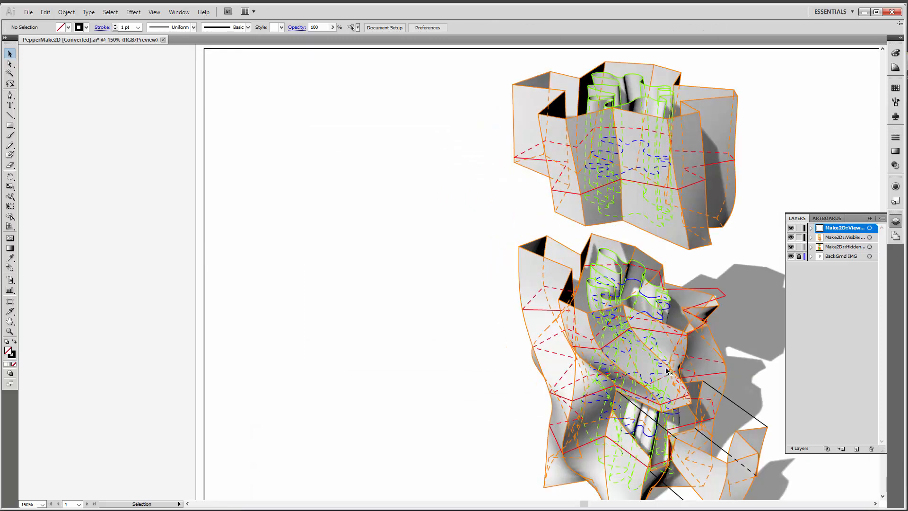
pyautogui.moveTo(658, 349); pyautogui.dragTo(498, 256)
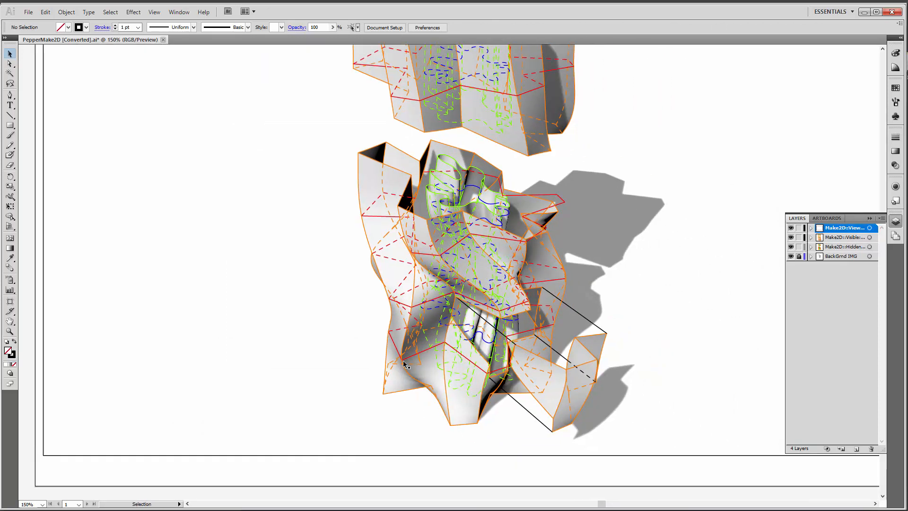
pyautogui.scroll(5, 623, 300)
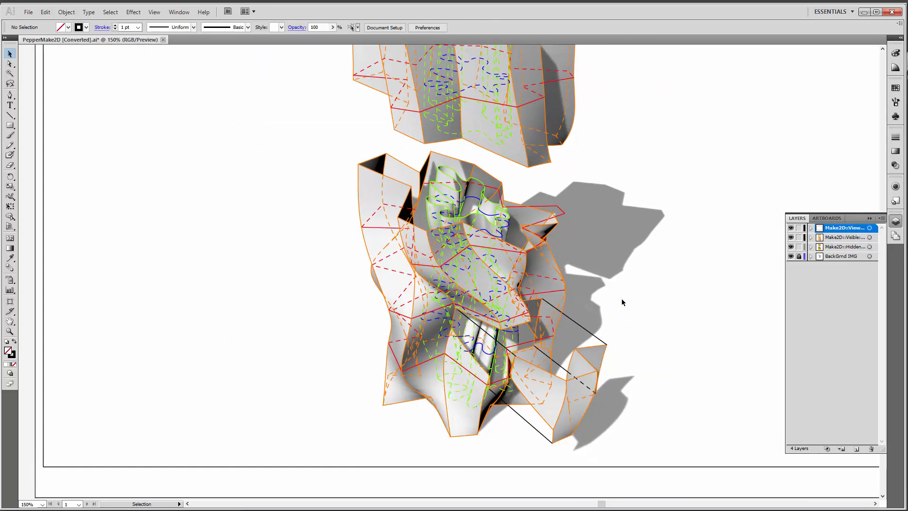
pyautogui.scroll(-5, 622, 302)
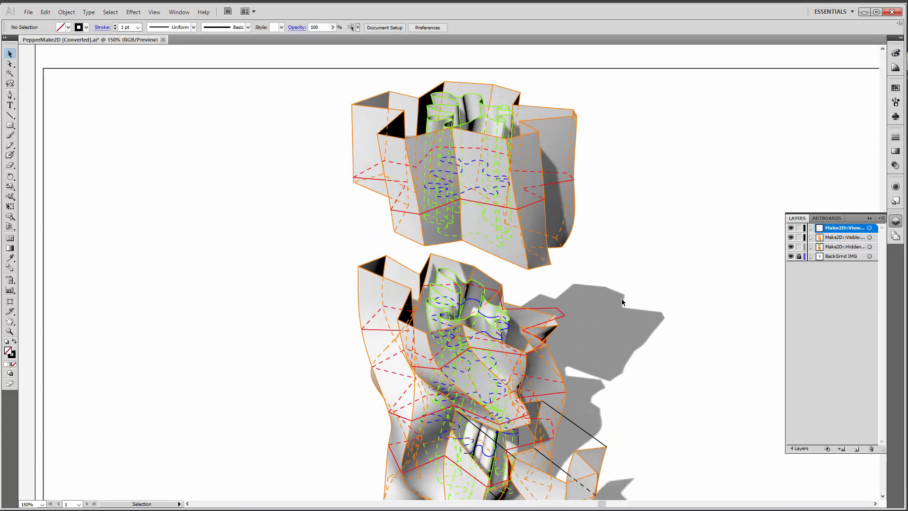
# Step: Examine the lower part of the pepper model and the whole composition at 100% zoom
pyautogui.scroll(-1, 623, 303)
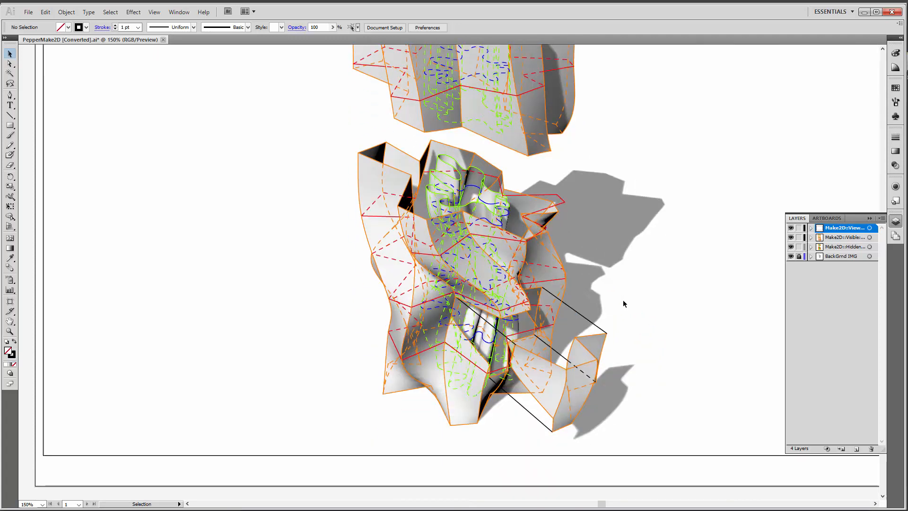
pyautogui.scroll(2, 623, 303)
pyautogui.hotkey('ctrl', '-')
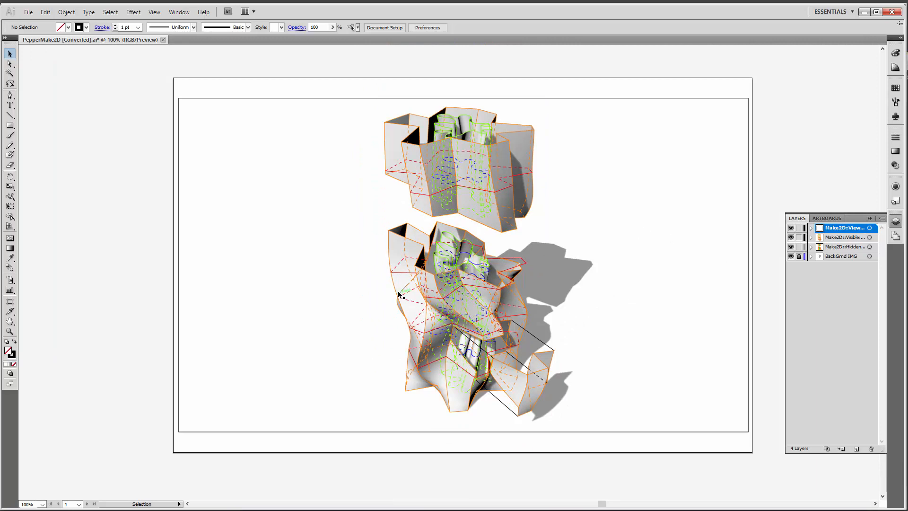
pyautogui.click(462, 309)
pyautogui.click(475, 478)
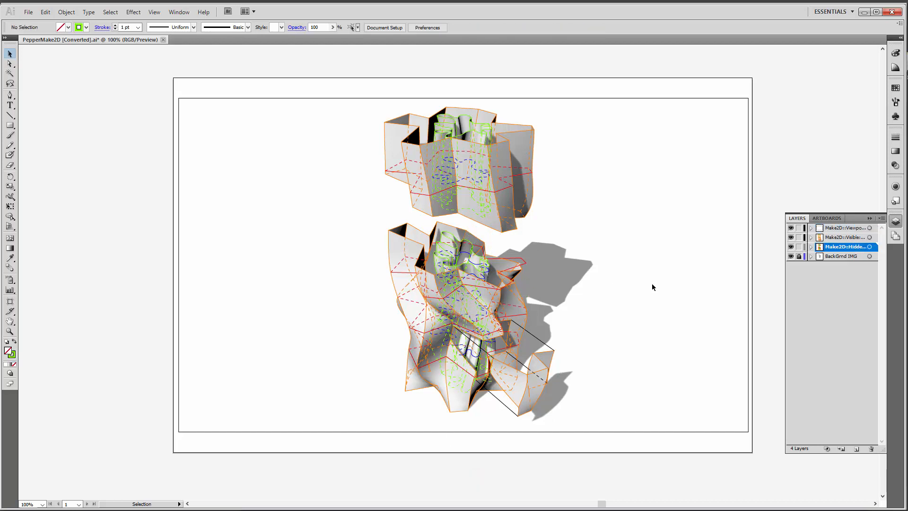
pyautogui.scroll(1, 651, 283)
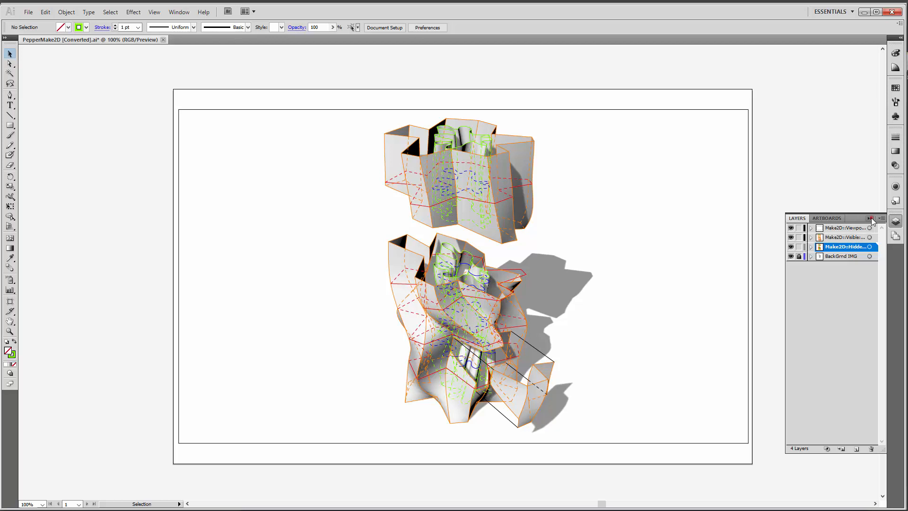
# Step: Select all the Make2D linework, set its stroke weight to 2 pt, and deselect it
pyautogui.click(872, 218)
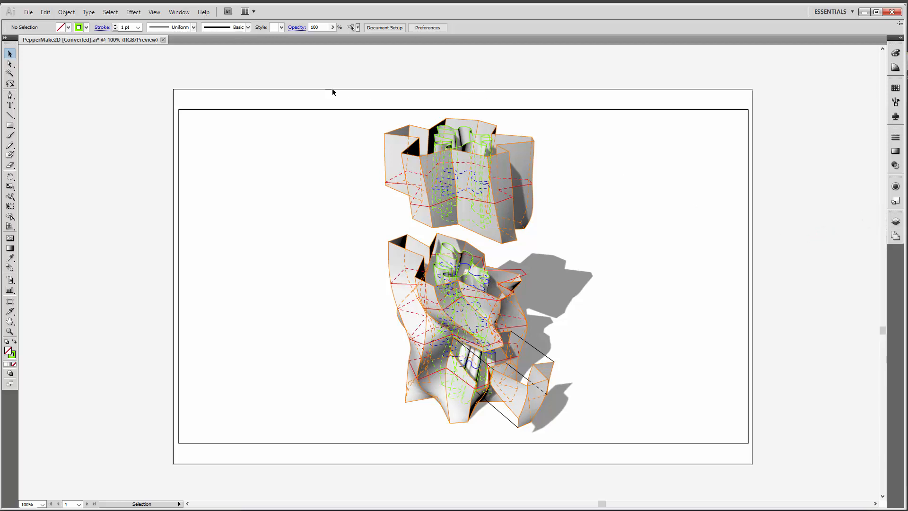
pyautogui.moveTo(333, 89); pyautogui.dragTo(604, 458)
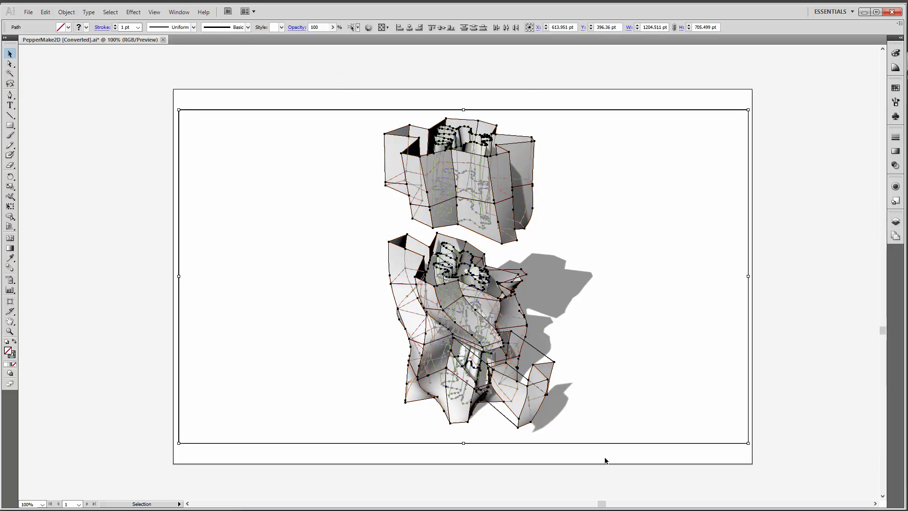
pyautogui.click(895, 137)
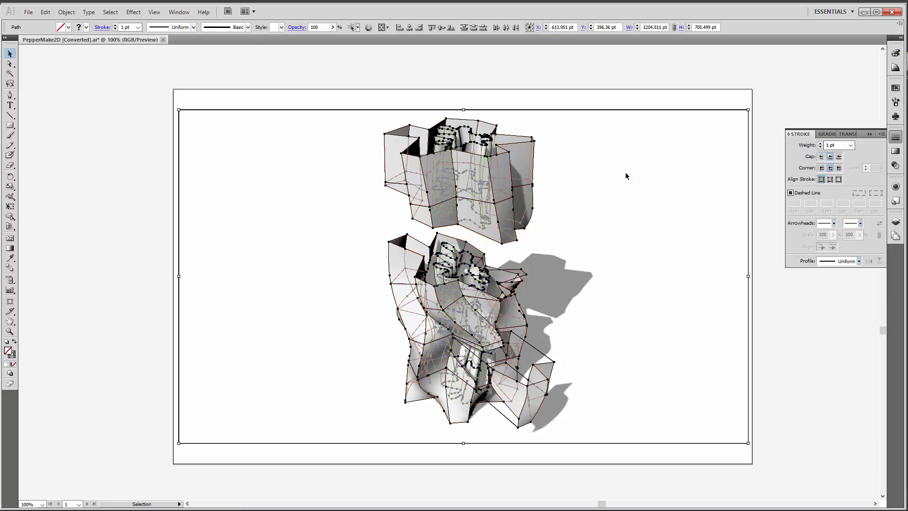
pyautogui.moveTo(835, 145); pyautogui.dragTo(818, 146)
pyautogui.press('Left')
pyautogui.press('BackSpace')
pyautogui.write('2')
pyautogui.press('Return')
pyautogui.click(790, 193)
pyautogui.click(738, 76)
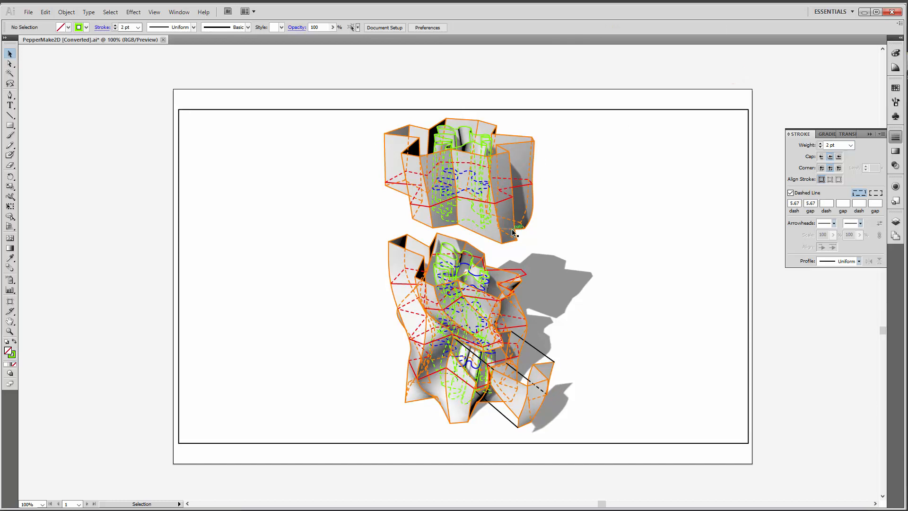
# Step: Delete the black viewport rectangle that frames the linework
pyautogui.scroll(1, 606, 278)
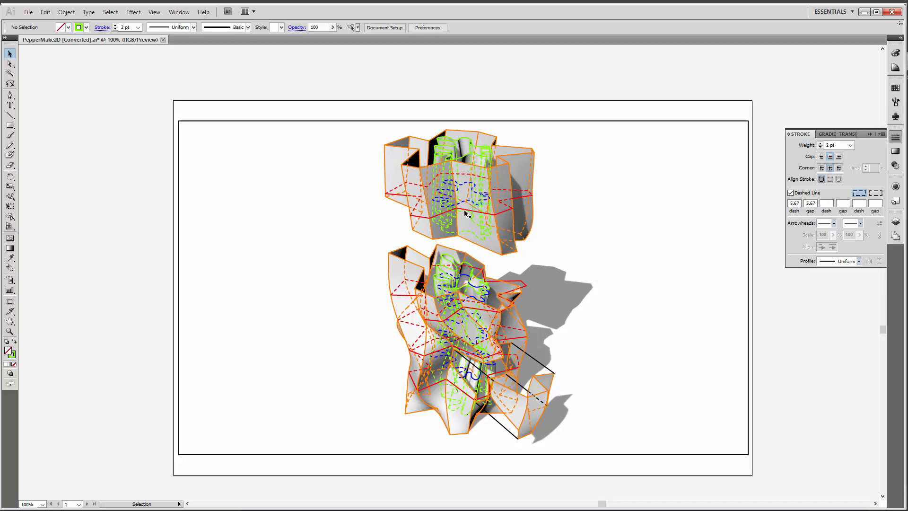
pyautogui.click(444, 233)
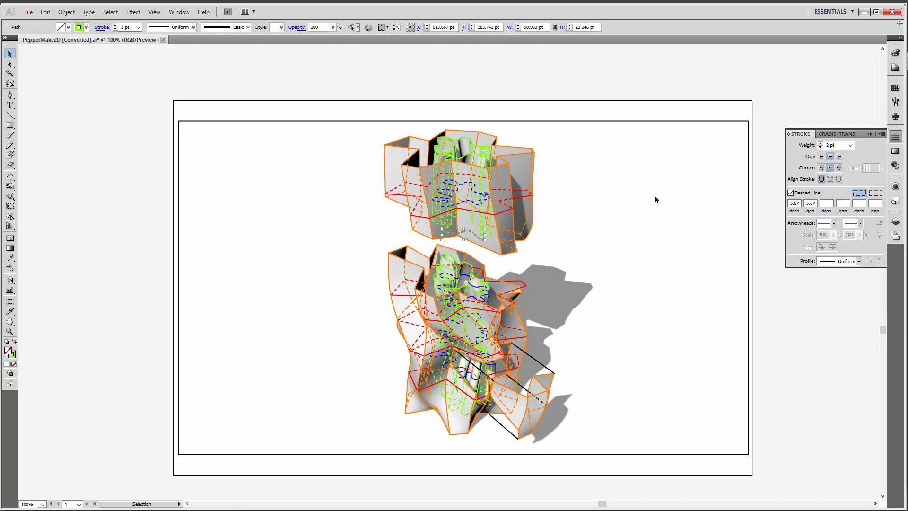
pyautogui.click(570, 95)
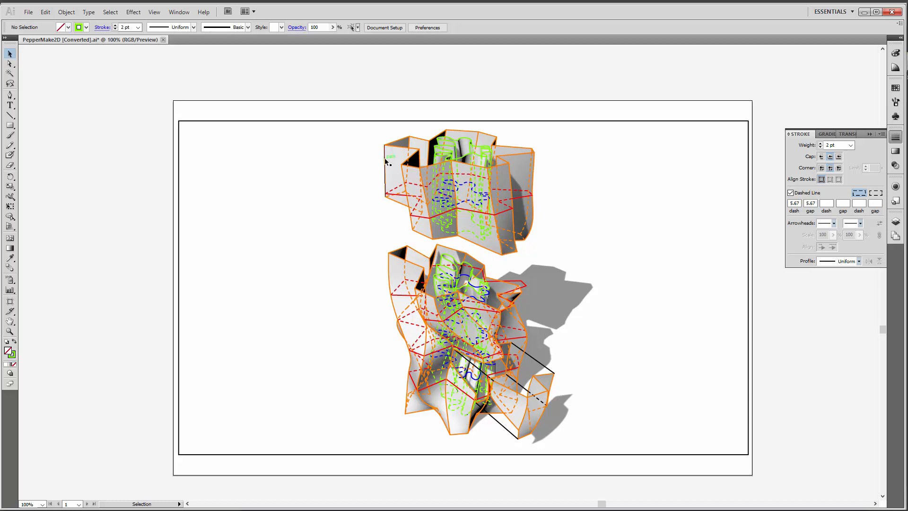
pyautogui.click(364, 122)
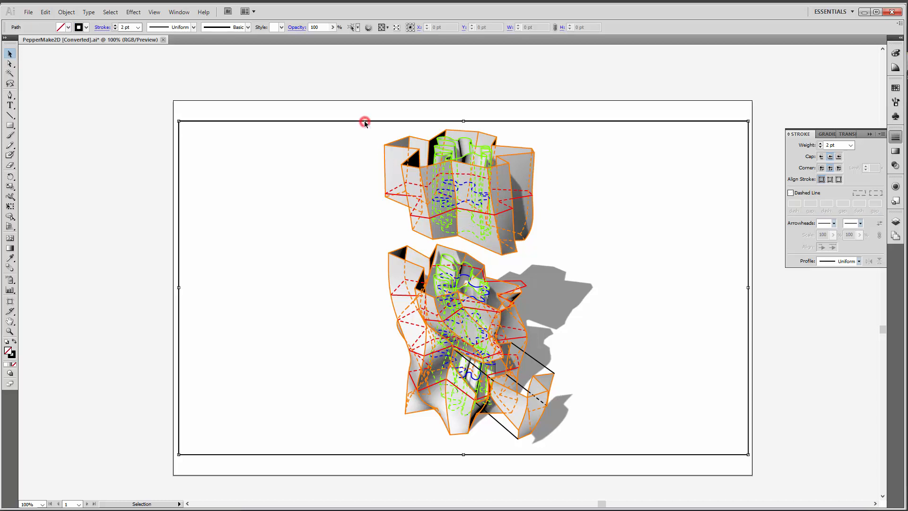
pyautogui.click(570, 157)
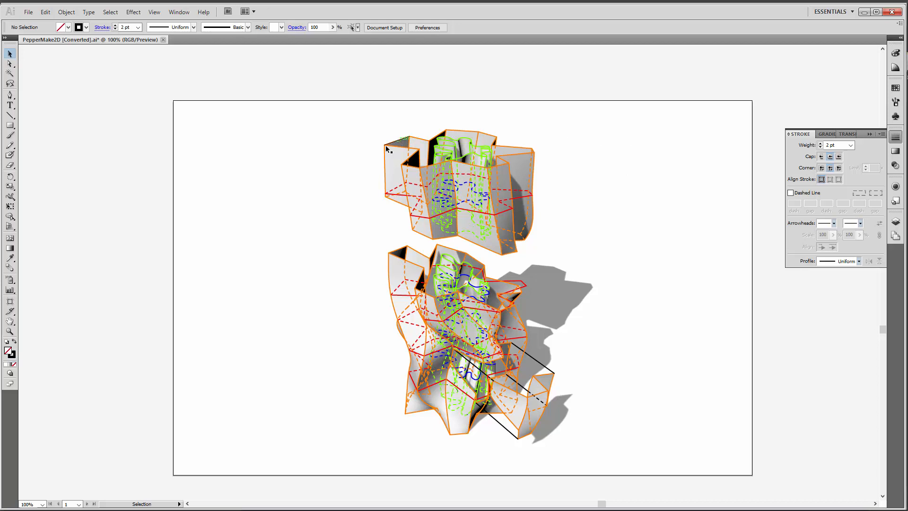
# Step: Select all paths sharing the orange stroke color, move them beside the rendered model as a test, and undo the move
pyautogui.click(385, 161)
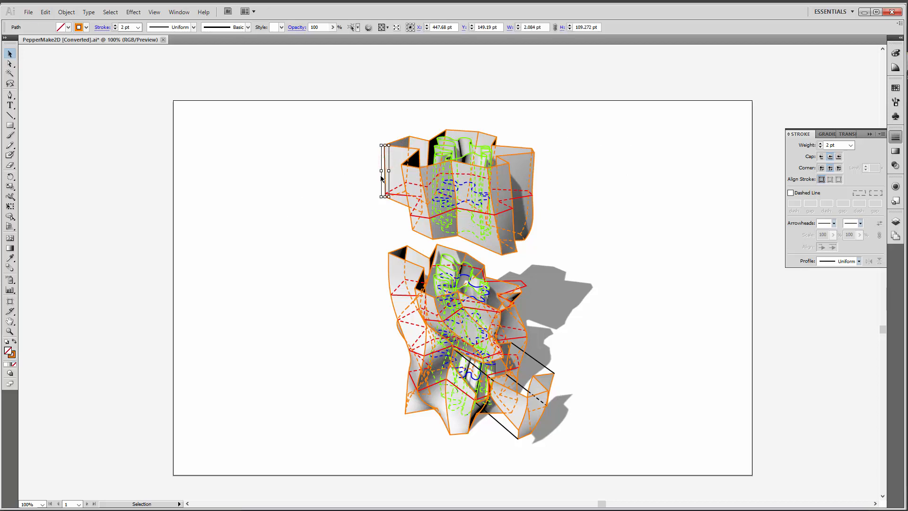
pyautogui.click(111, 12)
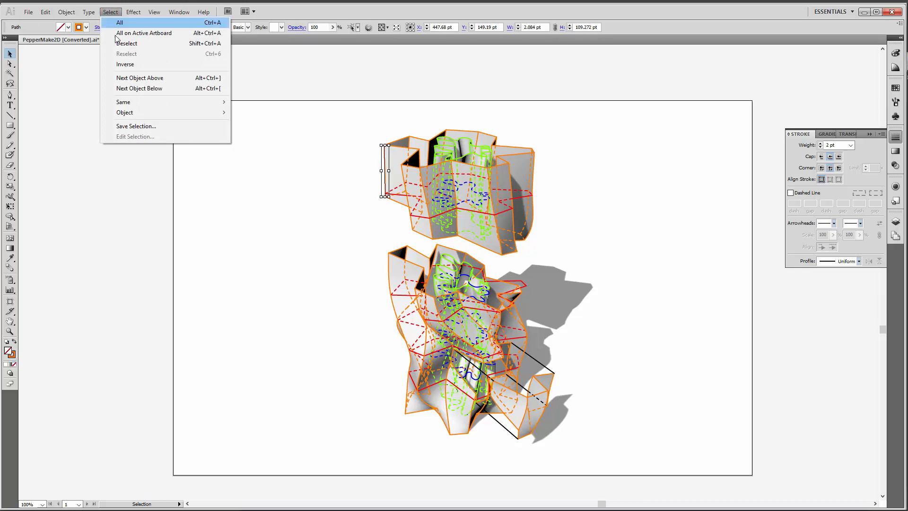
pyautogui.moveTo(140, 103)
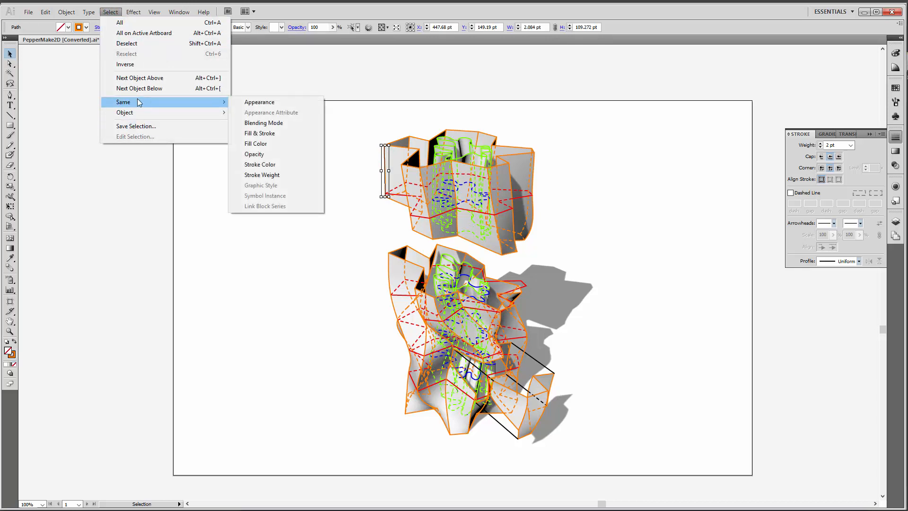
pyautogui.click(298, 164)
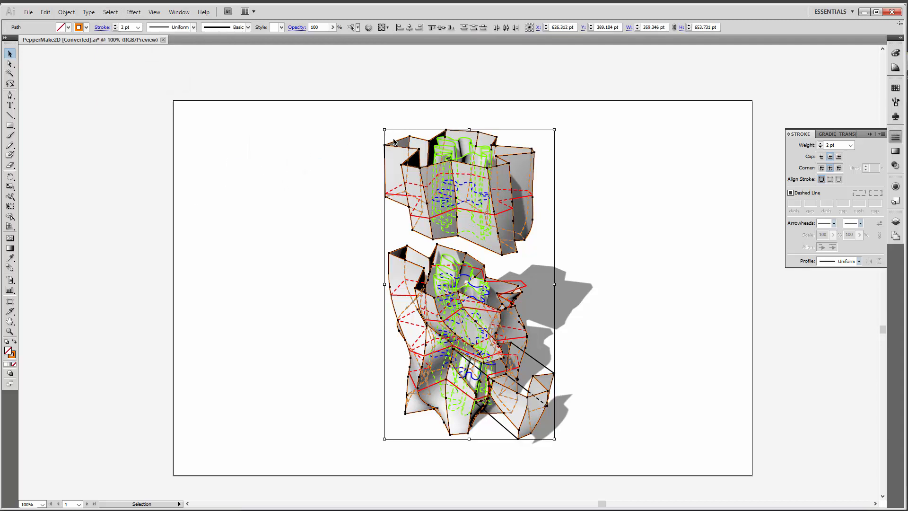
pyautogui.moveTo(397, 144); pyautogui.dragTo(226, 146)
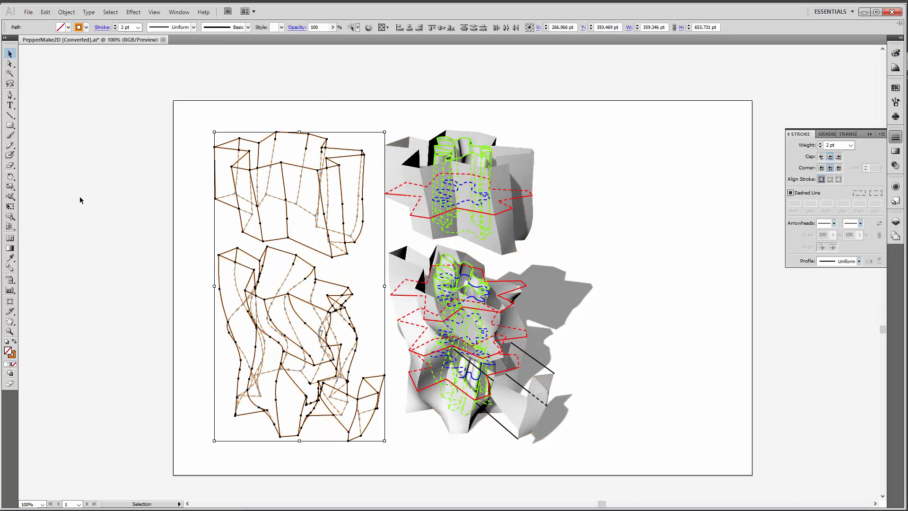
pyautogui.click(68, 181)
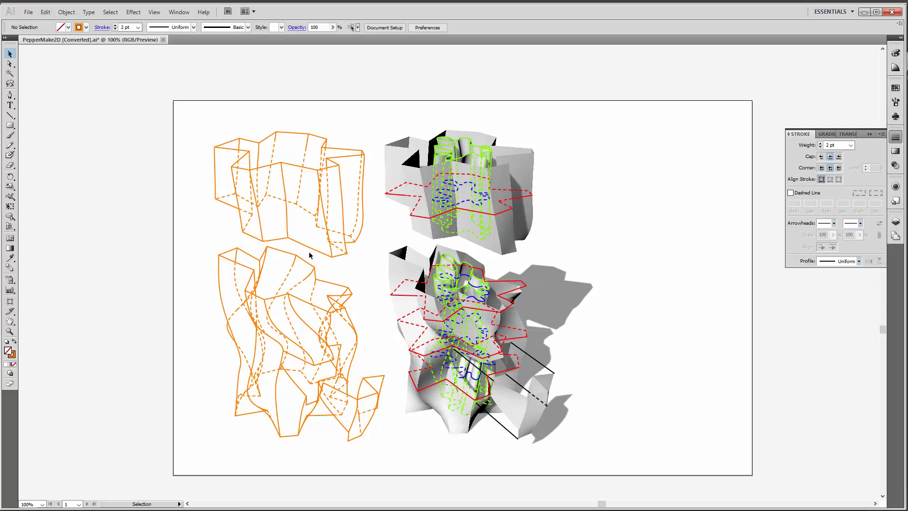
pyautogui.hotkey('ctrl', 'z')
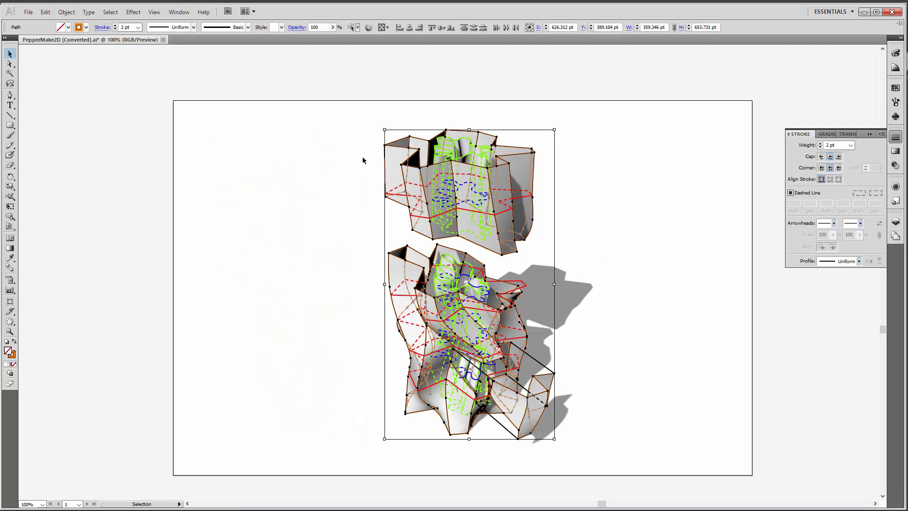
pyautogui.click(263, 111)
# Step: Select every path with the same orange stroke color, group them, and deselect the group
pyautogui.click(387, 161)
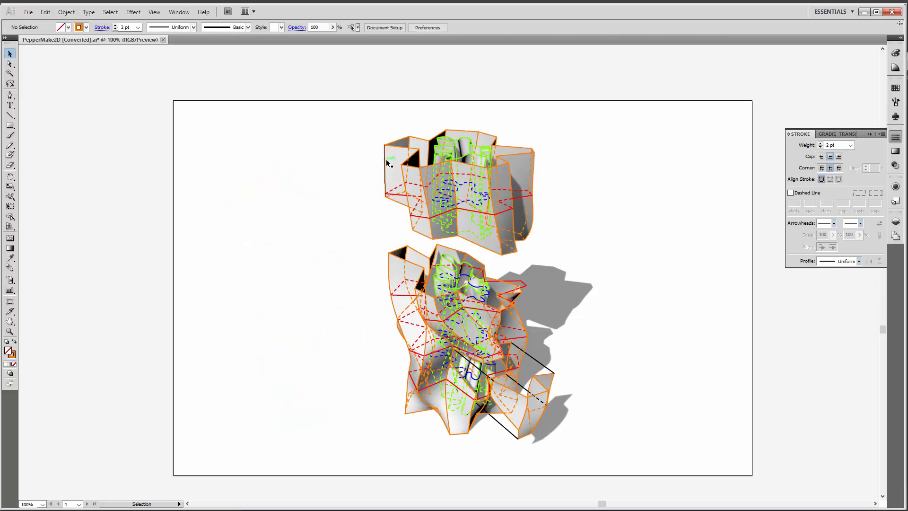
pyautogui.click(110, 12)
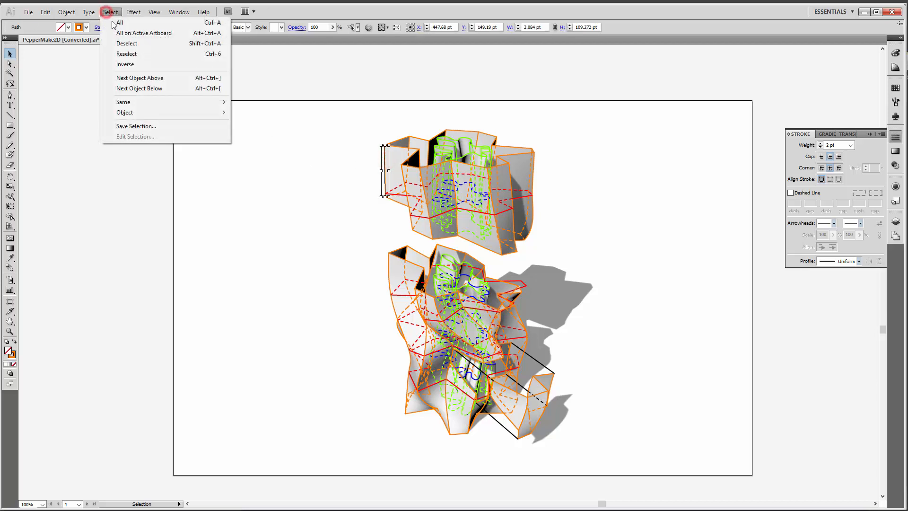
pyautogui.moveTo(166, 102)
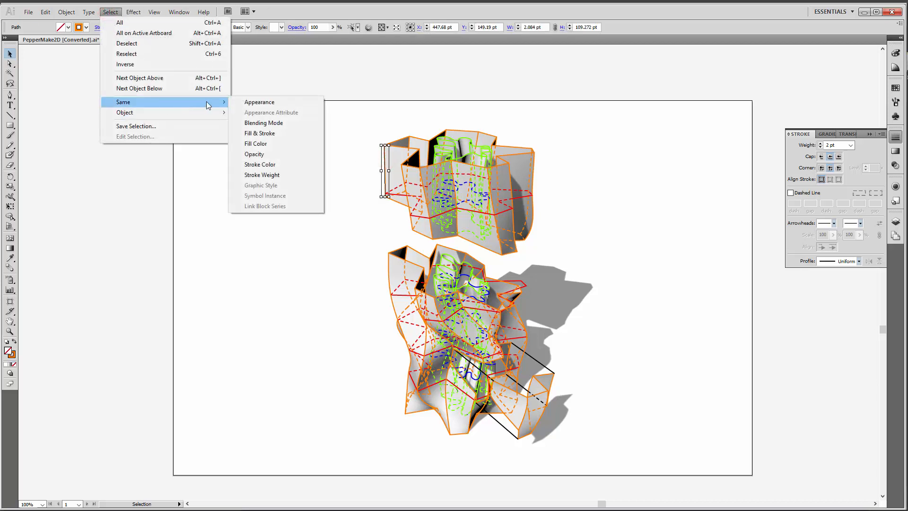
pyautogui.click(291, 164)
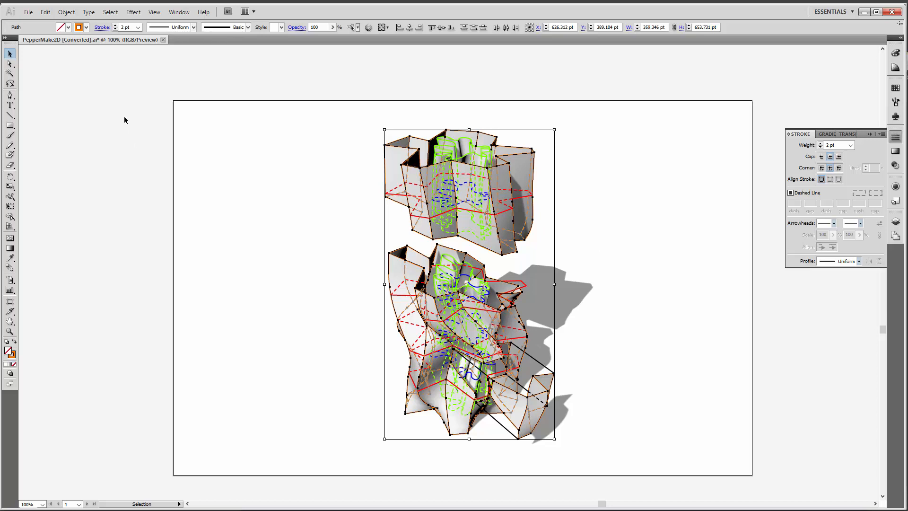
pyautogui.hotkey('ctrl', 'g')
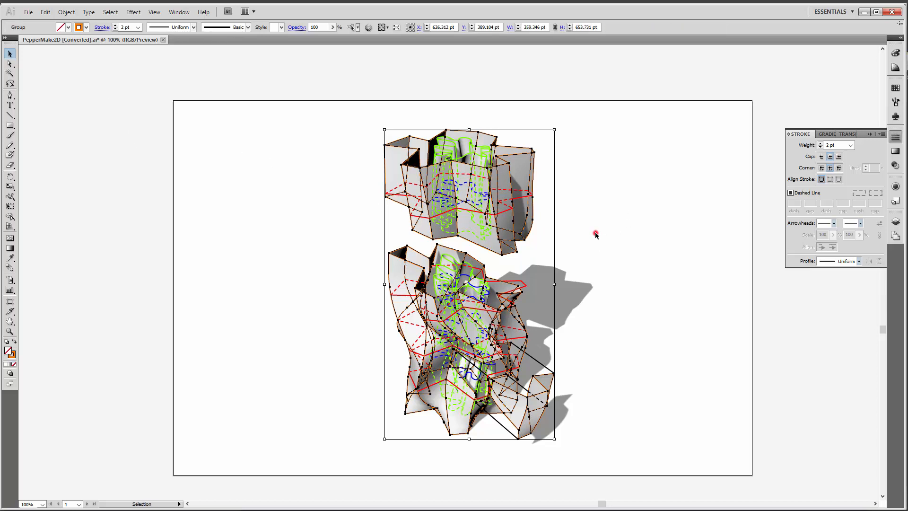
pyautogui.click(596, 233)
# Step: Test the orange linework group by moving it off the rendered model, and undo the move
pyautogui.click(384, 159)
pyautogui.moveTo(386, 176); pyautogui.dragTo(187, 178)
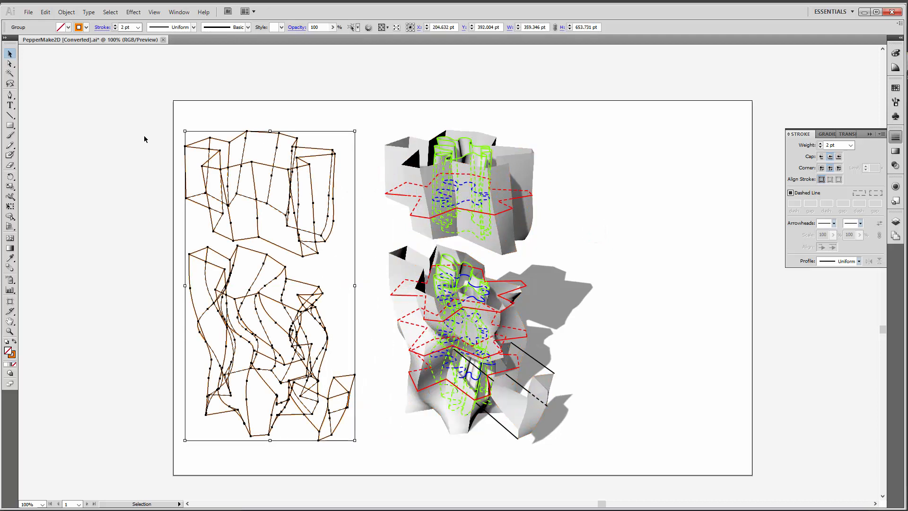
pyautogui.click(73, 198)
pyautogui.press('a')
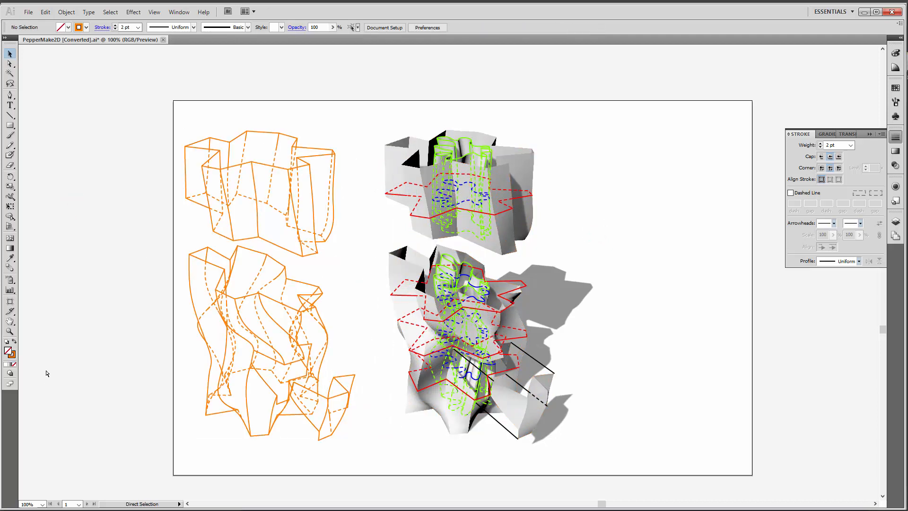
pyautogui.hotkey('ctrl', 'z')
pyautogui.hotkey('ctrl', 'z')
pyautogui.click(169, 198)
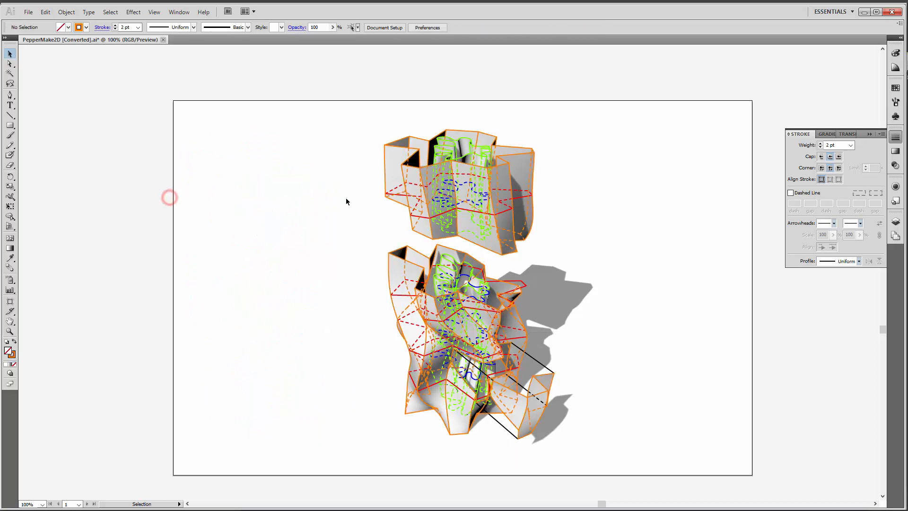
# Step: Select every path with the same red stroke color as the model's contour lines, group them, and deselect
pyautogui.click(412, 184)
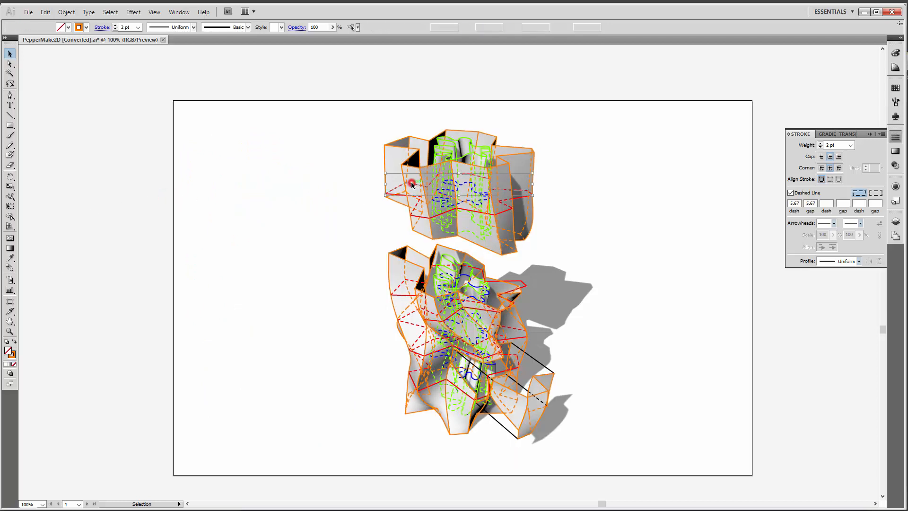
pyautogui.click(117, 12)
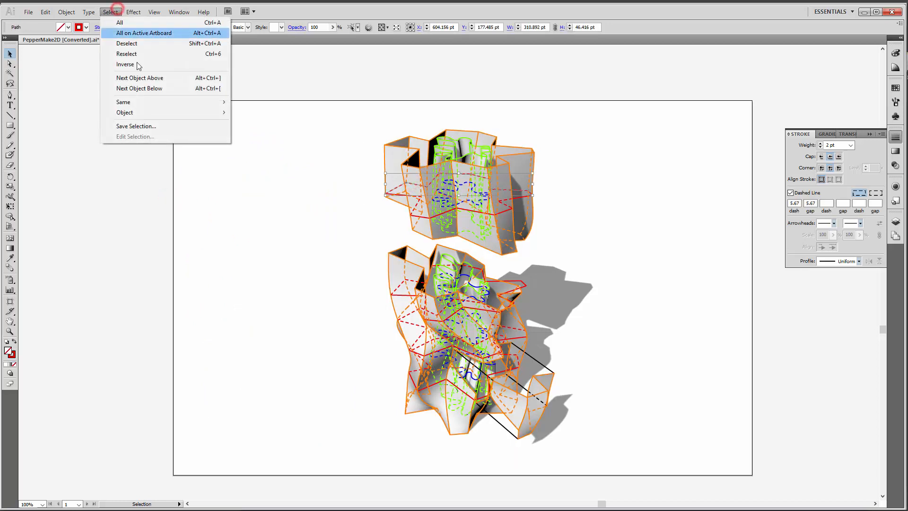
pyautogui.click(300, 169)
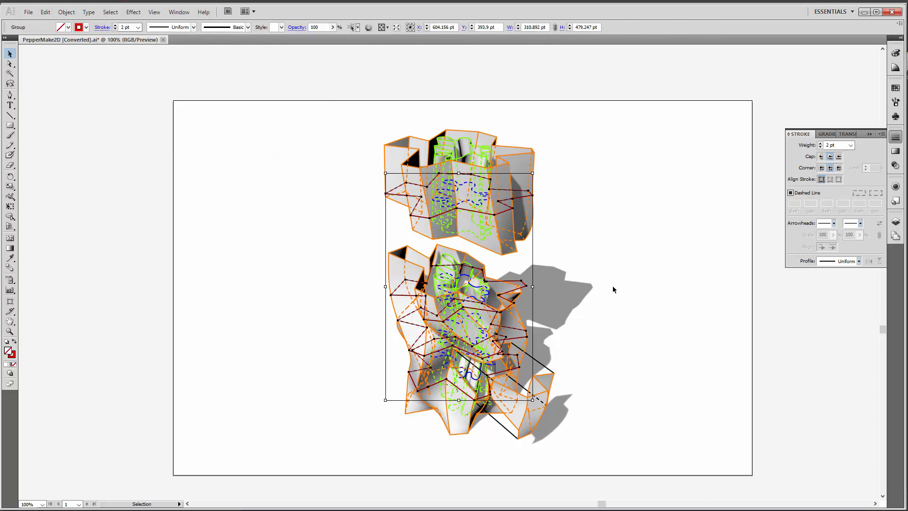
pyautogui.click(582, 246)
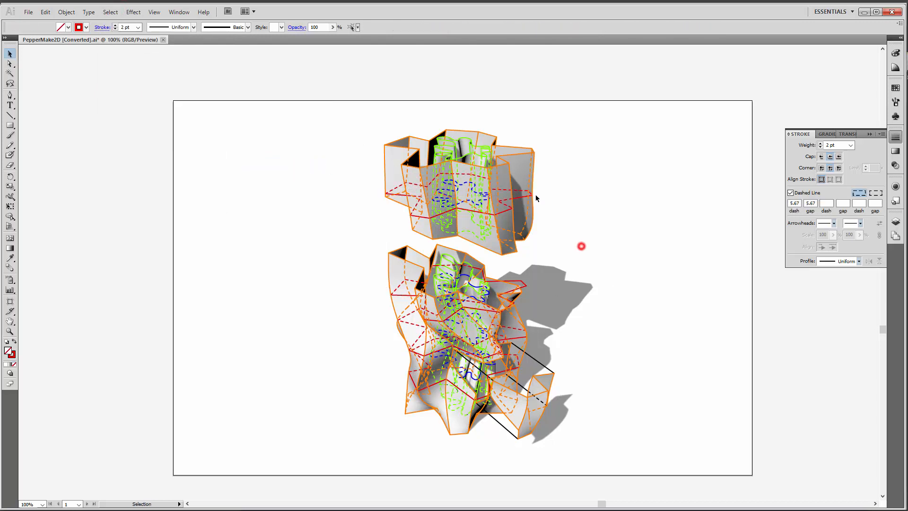
# Step: Group all the blue contour lines by selecting one and matching its stroke color, and deselect them
pyautogui.click(463, 186)
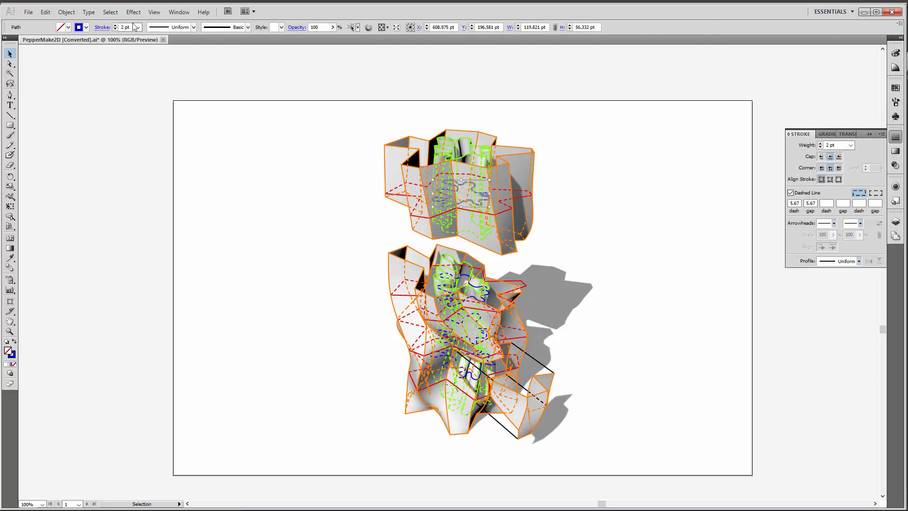
pyautogui.click(110, 12)
pyautogui.click(218, 104)
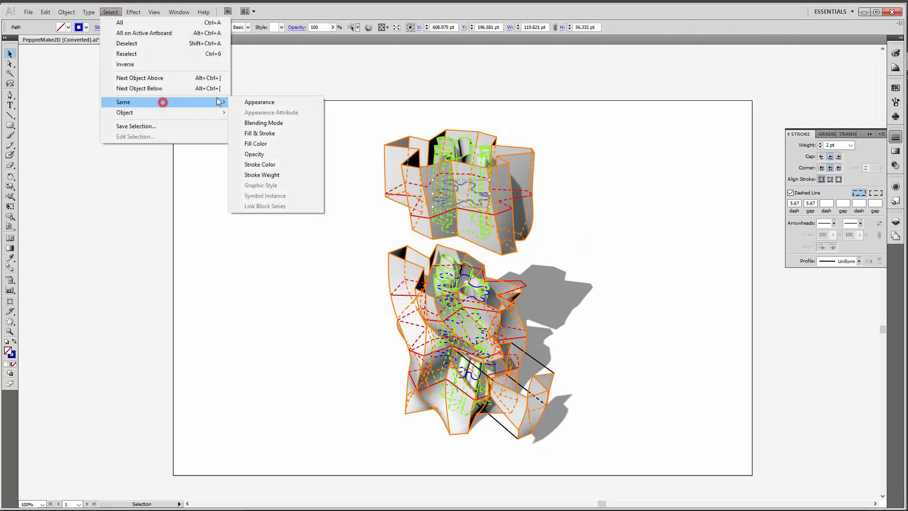
pyautogui.click(295, 166)
pyautogui.click(586, 211)
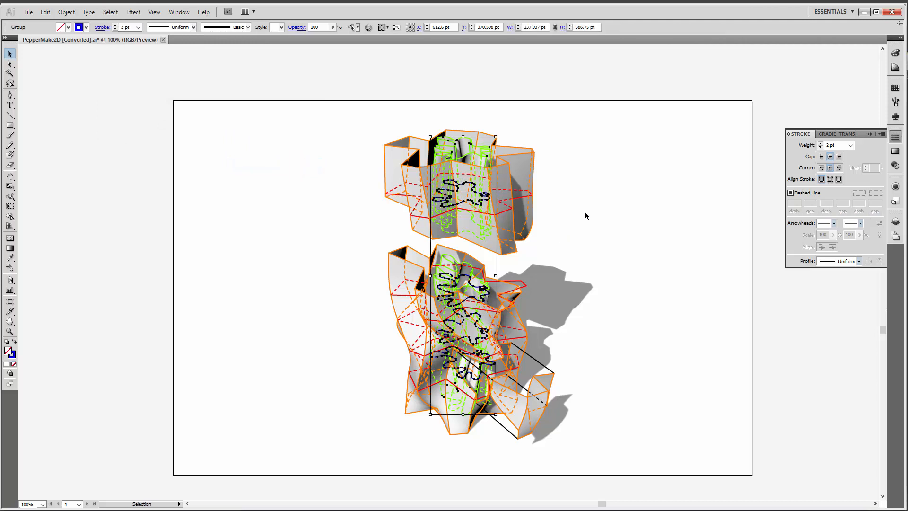
# Step: Select every path with the same green stroke color as the inner surface lines, group them, and deselect
pyautogui.click(447, 142)
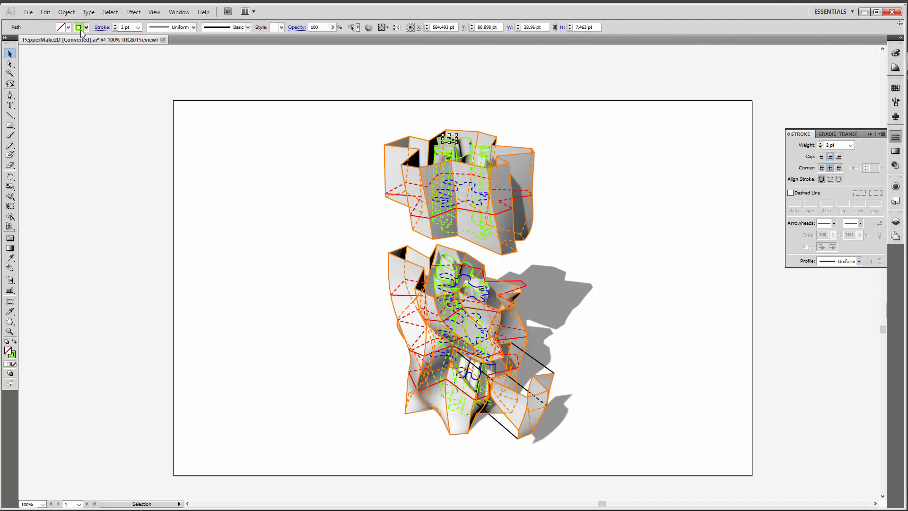
pyautogui.click(110, 13)
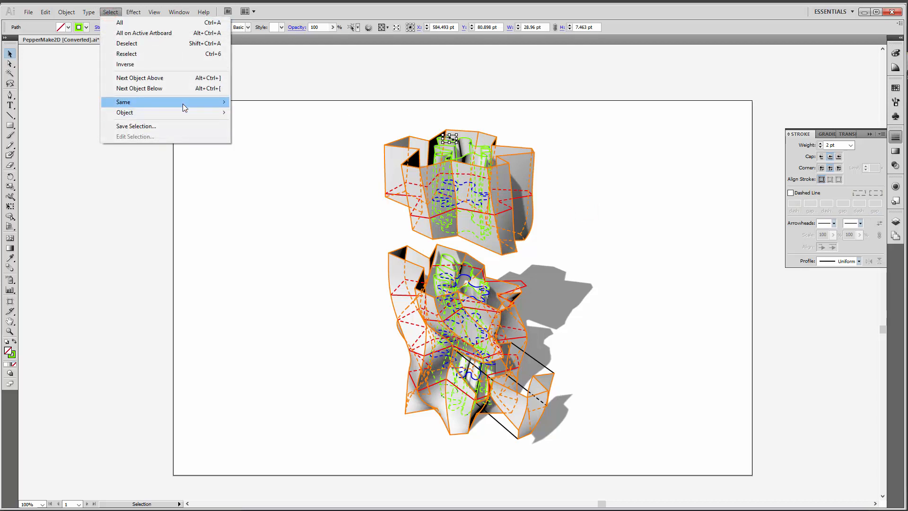
pyautogui.click(304, 169)
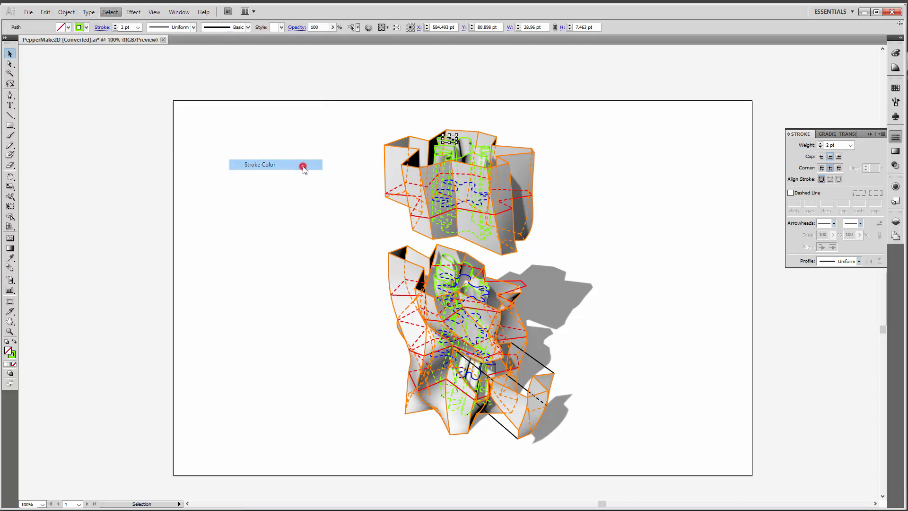
pyautogui.click(586, 227)
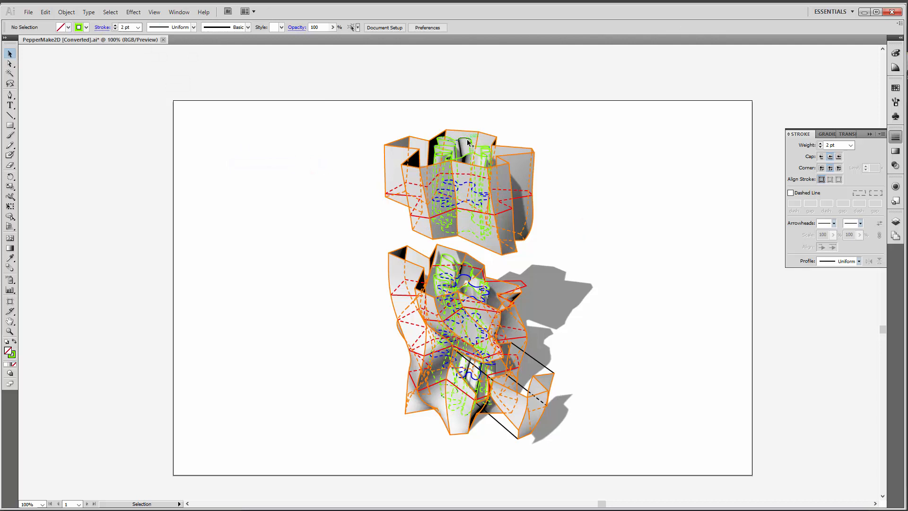
# Step: Test the green linework group by moving it off the rendered model, undo the move, and deselect
pyautogui.moveTo(468, 140); pyautogui.dragTo(642, 152)
pyautogui.click(686, 256)
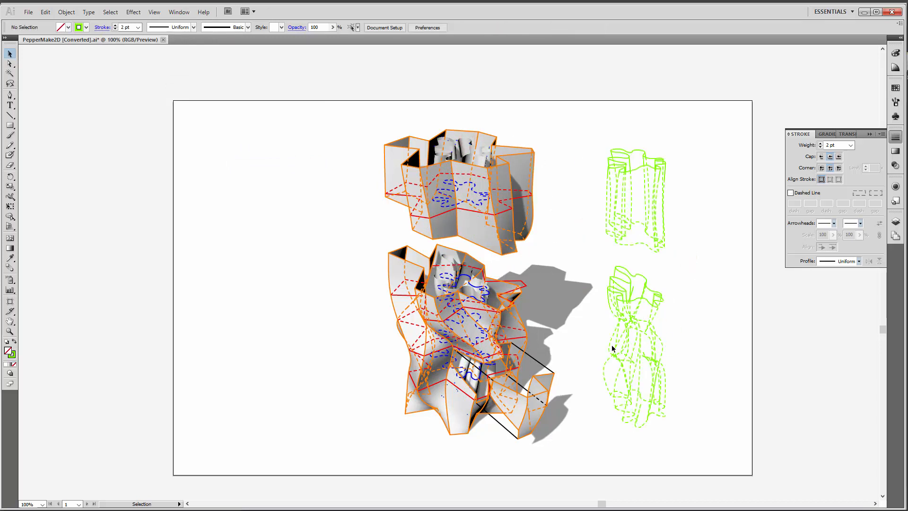
pyautogui.hotkey('ctrl', 'z')
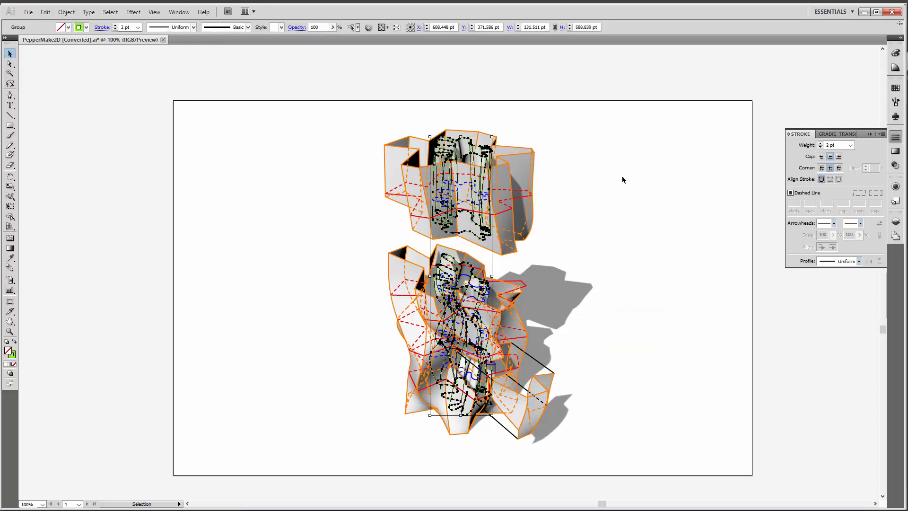
pyautogui.click(608, 176)
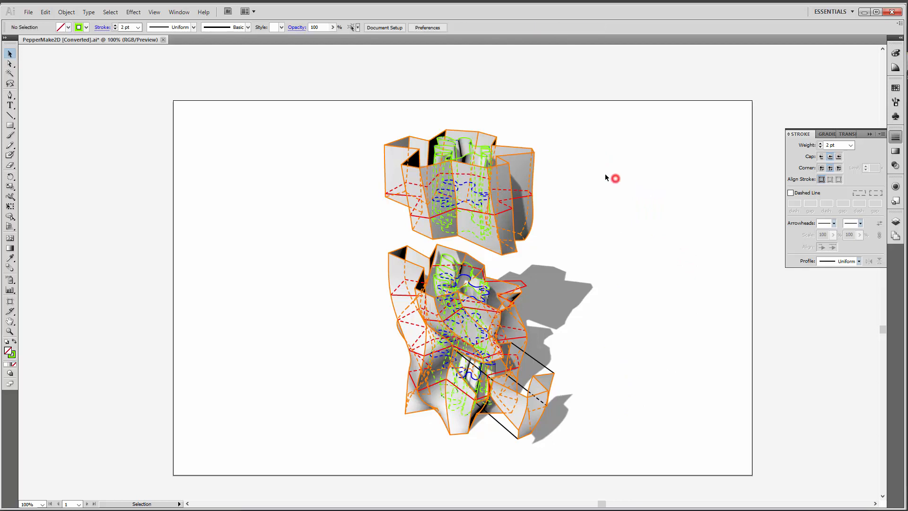
# Step: Set the green linework group's stroke weight to 0.5 pt and deselect it
pyautogui.click(467, 140)
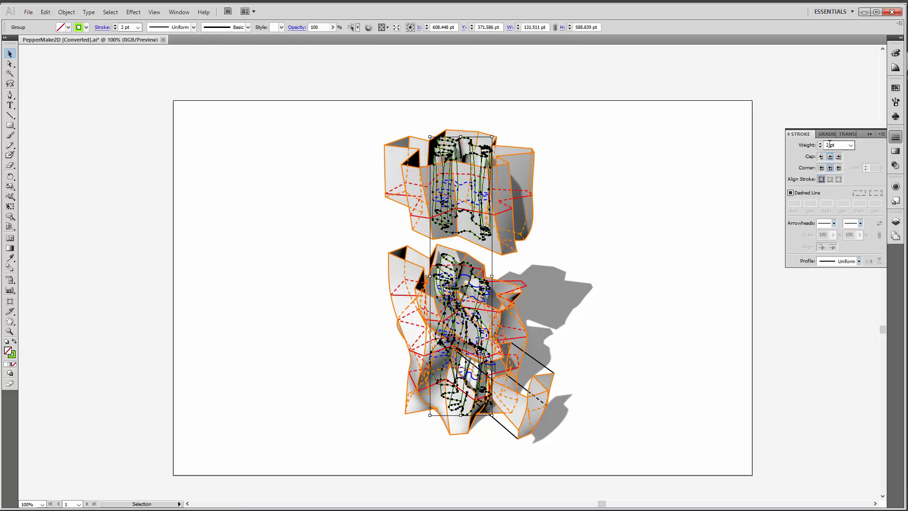
pyautogui.click(850, 145)
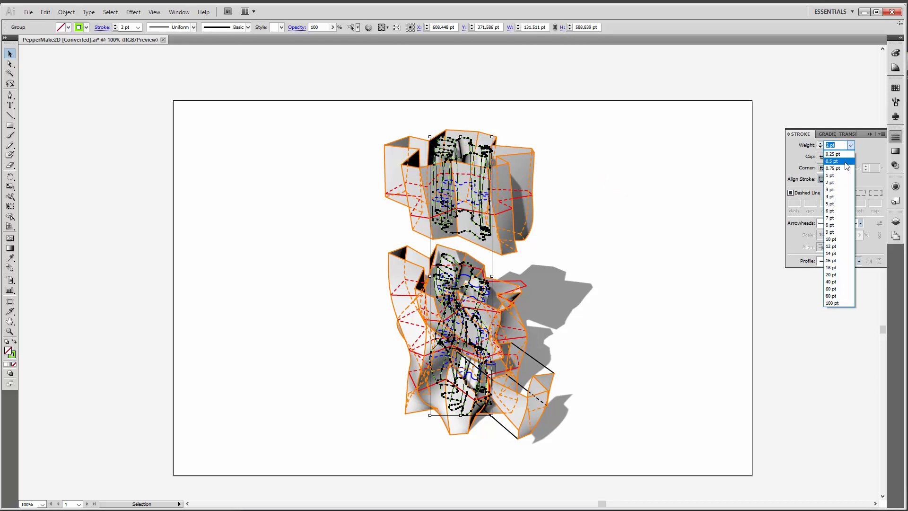
pyautogui.click(846, 163)
pyautogui.click(651, 151)
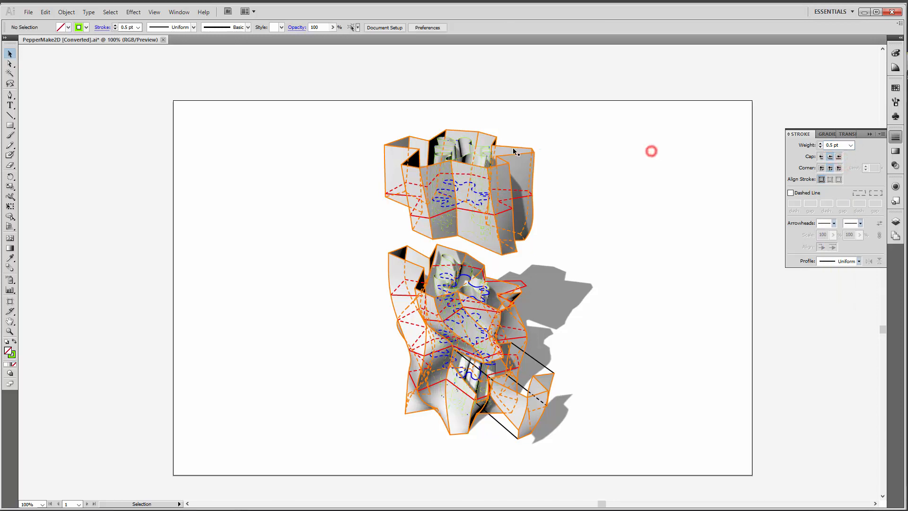
# Step: Set the orange linework group's stroke weight to 0.75 pt and deselect it
pyautogui.click(512, 148)
pyautogui.click(851, 145)
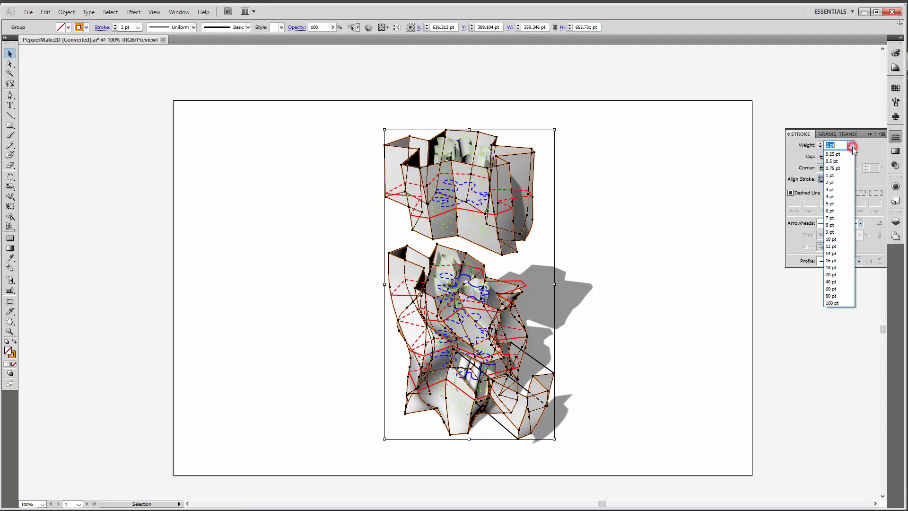
pyautogui.click(845, 169)
pyautogui.click(641, 149)
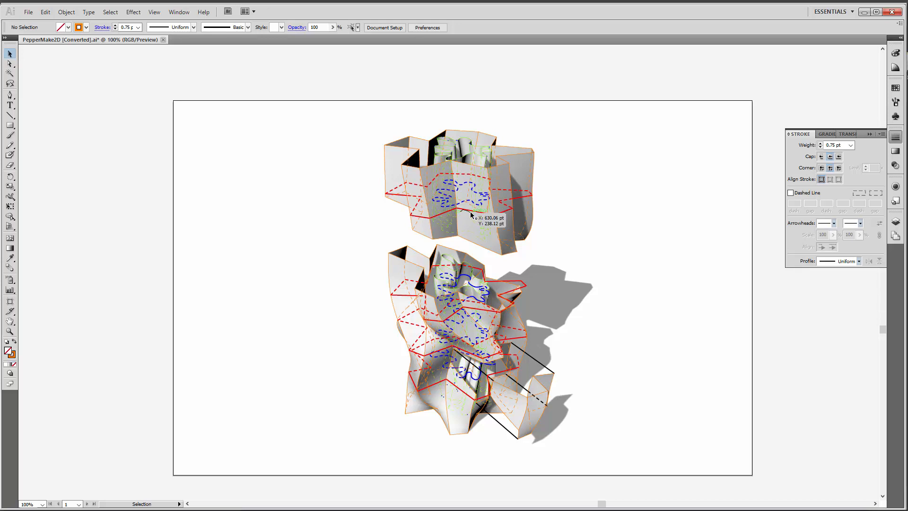
# Step: Set the red contour group's stroke weight to 0.25 pt and deselect it
pyautogui.click(502, 214)
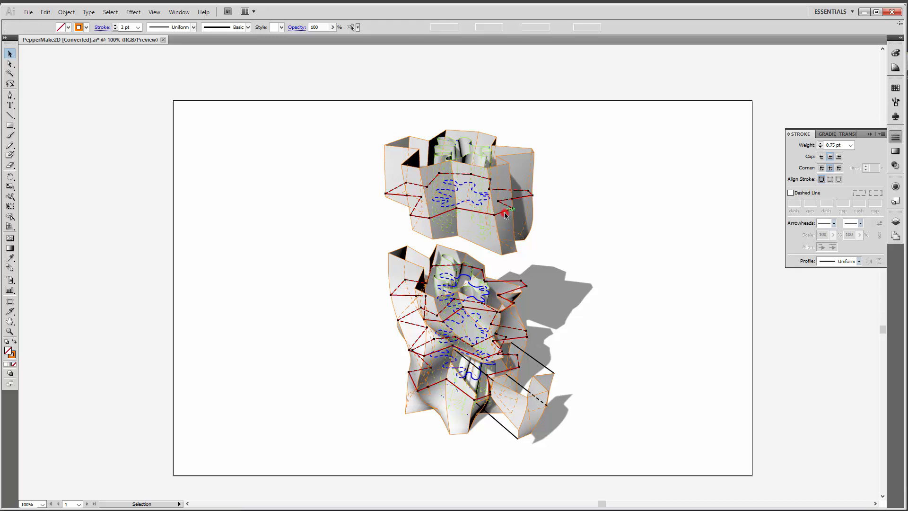
pyautogui.click(851, 145)
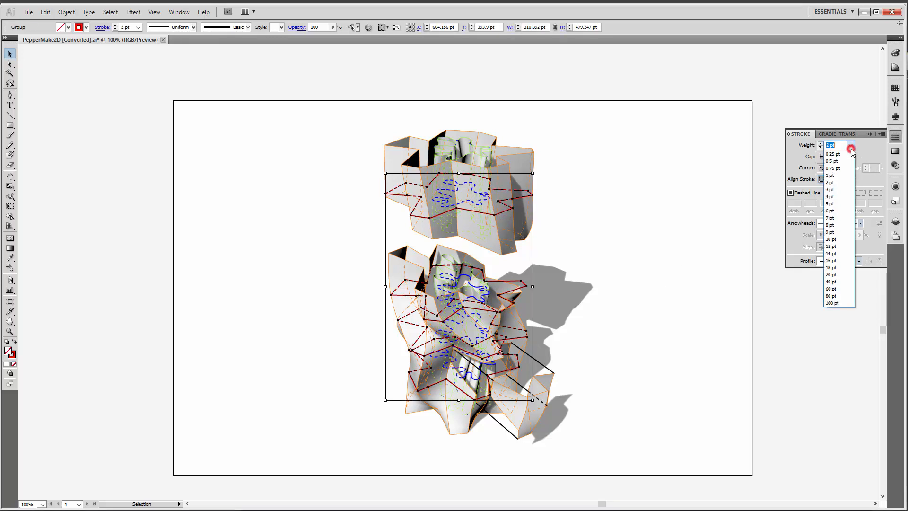
pyautogui.click(845, 156)
pyautogui.click(680, 160)
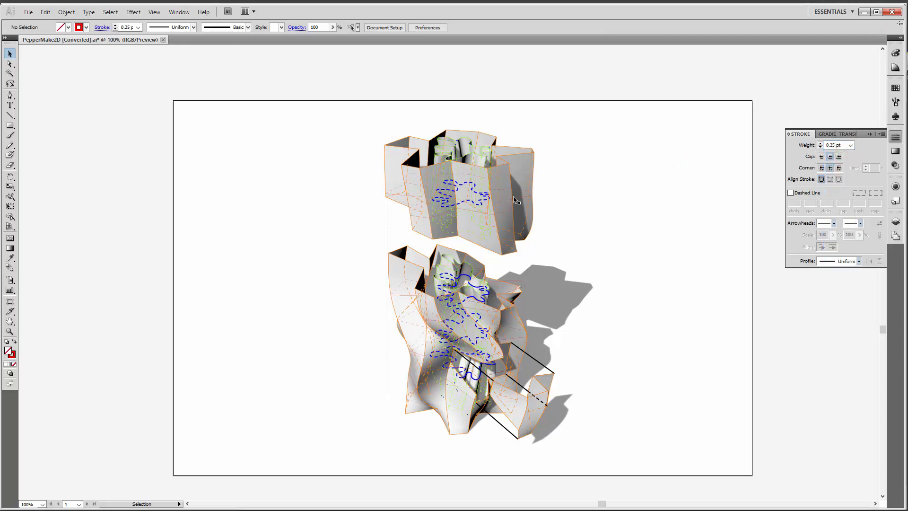
# Step: Set the blue contour group's stroke weight to 0.5 pt and deselect it
pyautogui.click(475, 205)
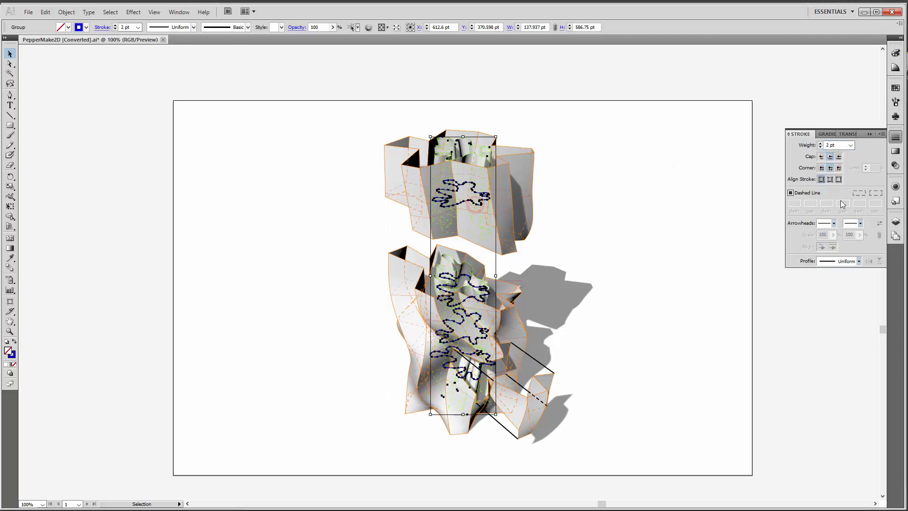
pyautogui.click(849, 146)
pyautogui.click(832, 161)
pyautogui.click(687, 162)
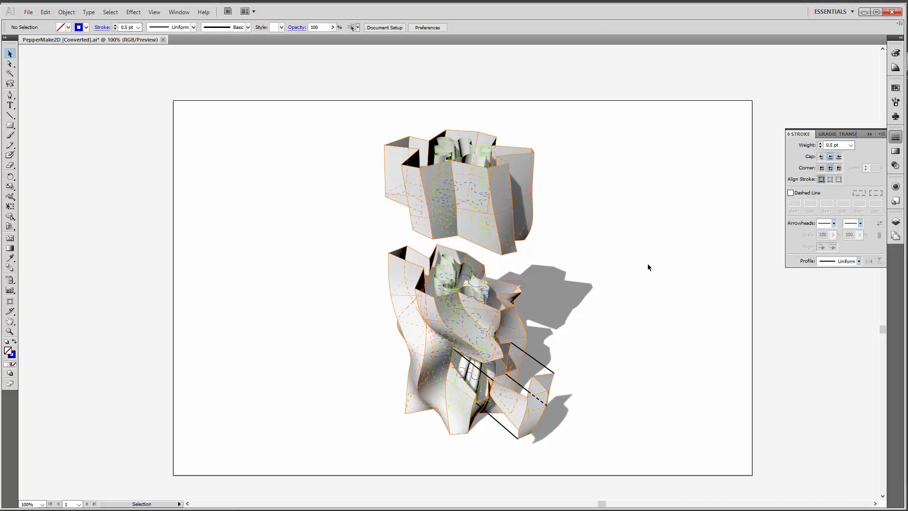
# Step: Select one black diagonal guide line beside the lower model, select all paths with its stroke color, and group them
pyautogui.click(544, 366)
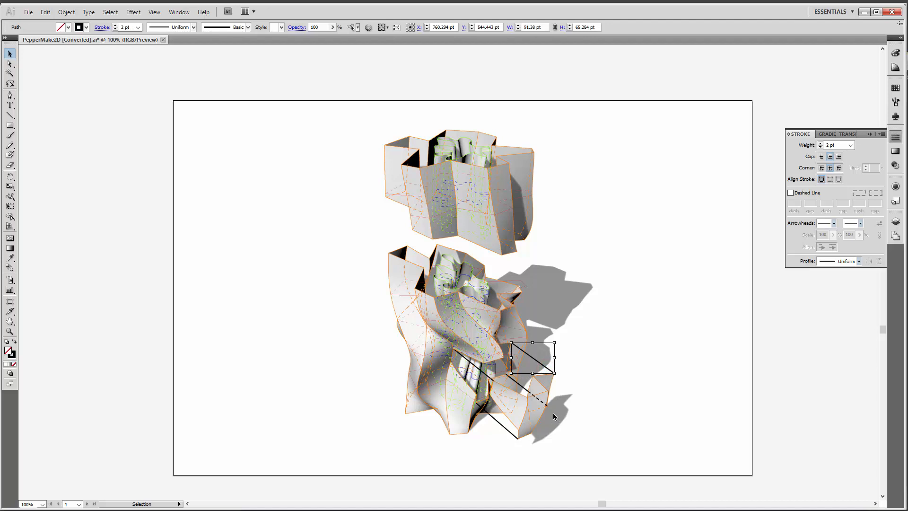
pyautogui.hotkey('ctrl', '+')
pyautogui.scroll(-2, 550, 397)
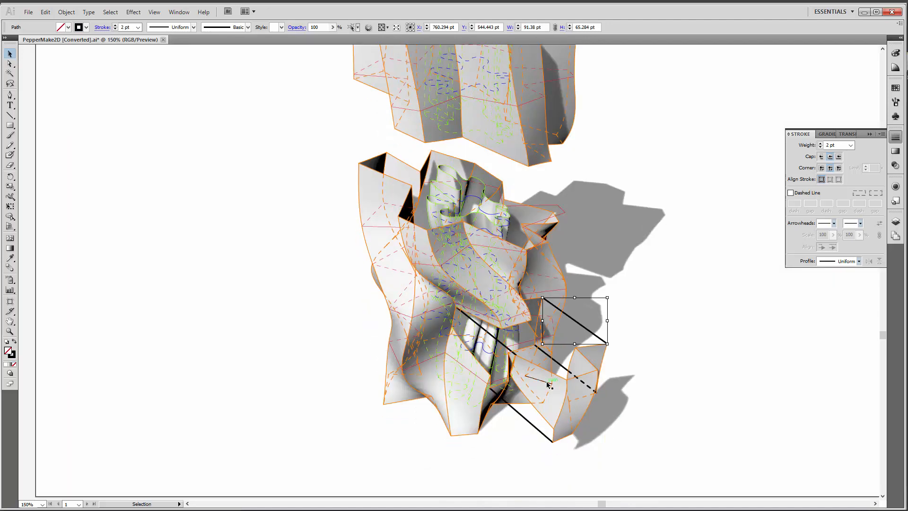
pyautogui.click(110, 12)
pyautogui.moveTo(137, 103)
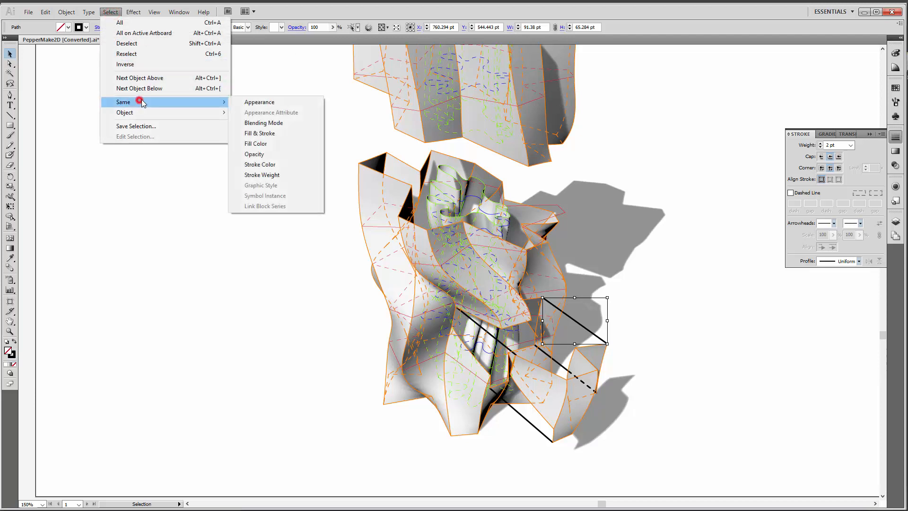
pyautogui.click(271, 165)
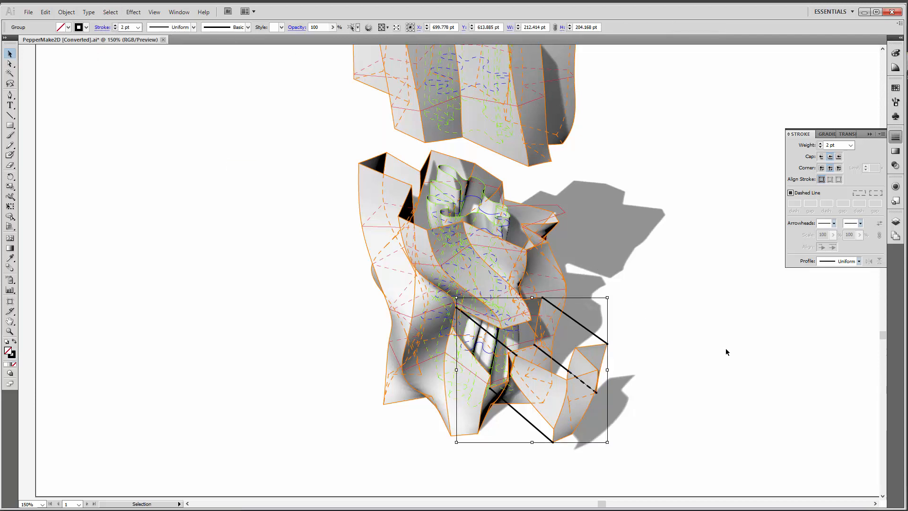
# Step: Set the black guide line group's stroke weight to 0.5 pt and deselect it
pyautogui.click(851, 145)
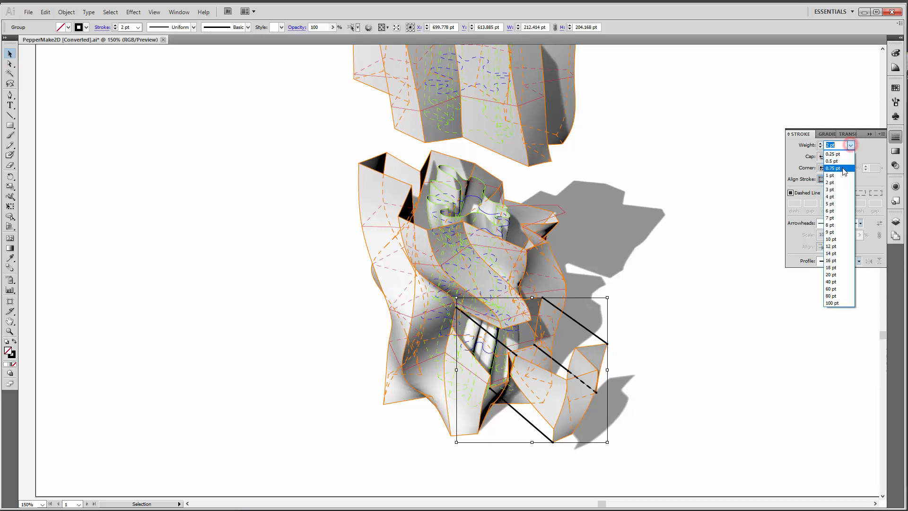
pyautogui.click(831, 161)
pyautogui.click(711, 283)
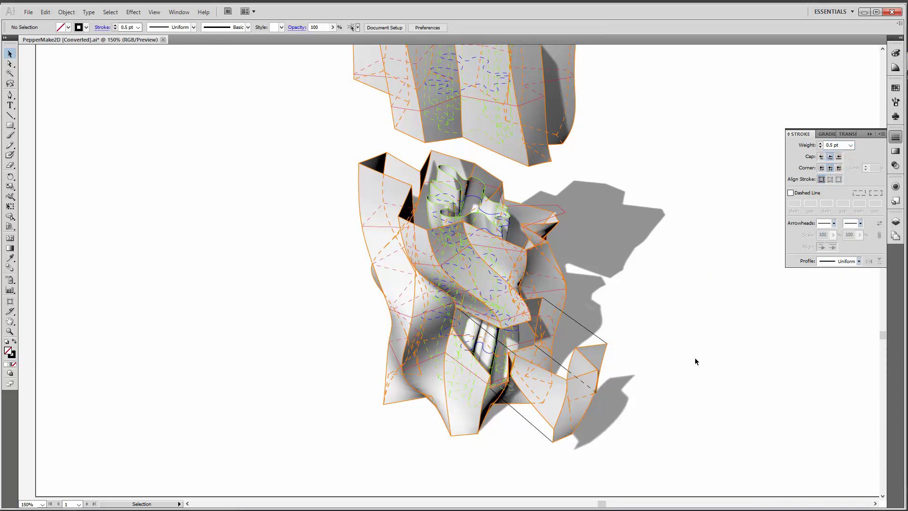
# Step: Make the black guide line group dashed with a 6 pt dash and a 2 pt gap, and deselect it
pyautogui.click(597, 337)
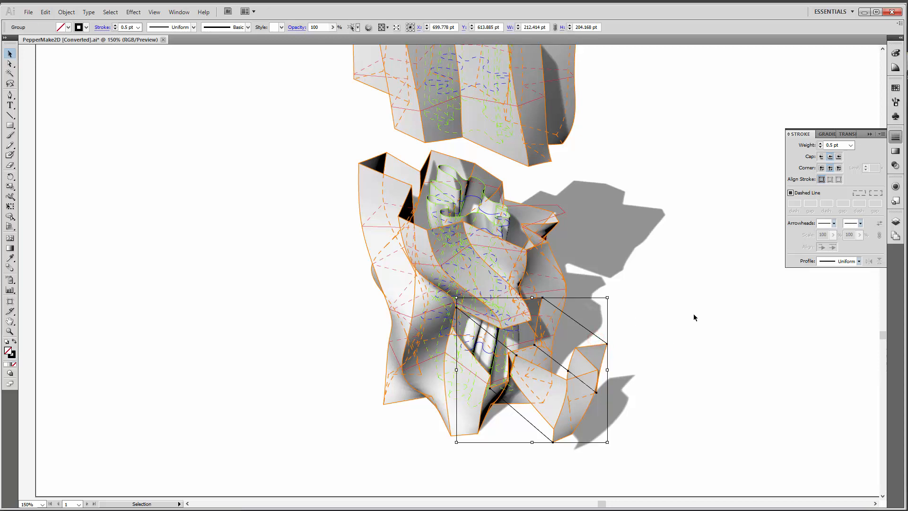
pyautogui.scroll(1, 694, 313)
pyautogui.scroll(1, 694, 314)
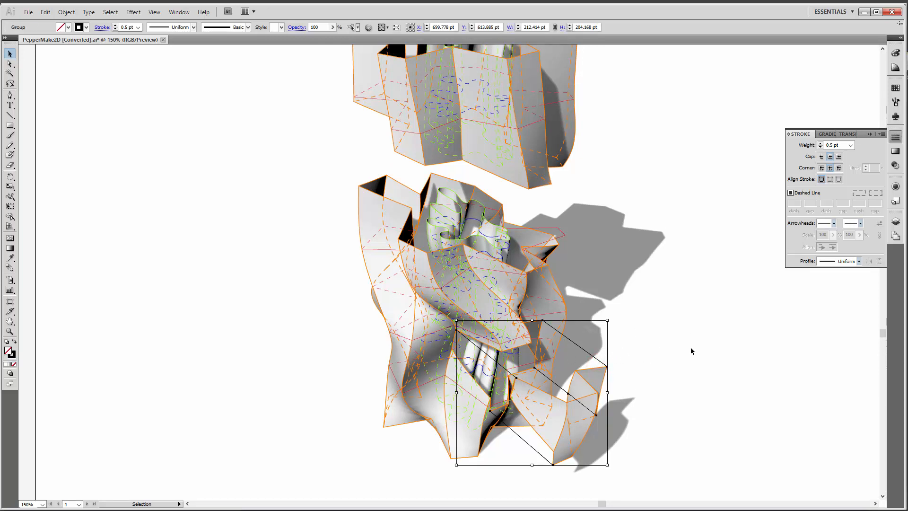
pyautogui.click(790, 193)
pyautogui.click(791, 192)
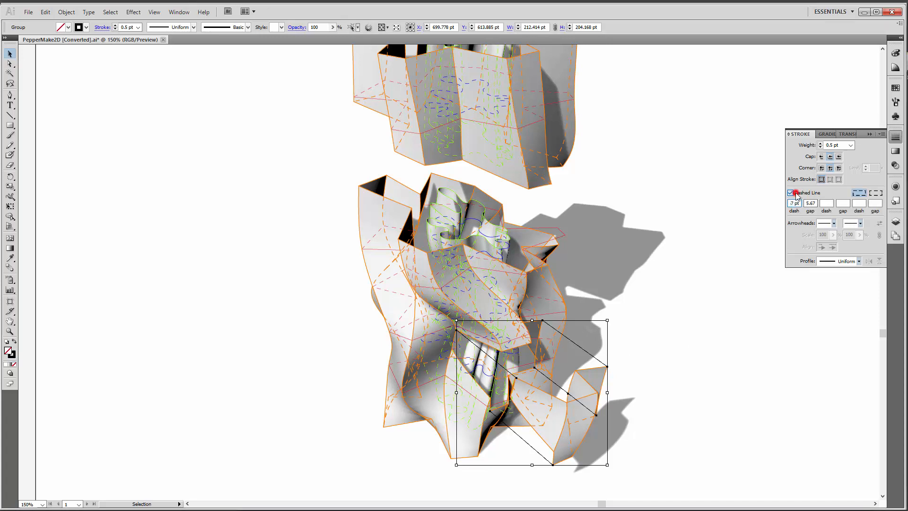
pyautogui.click(790, 192)
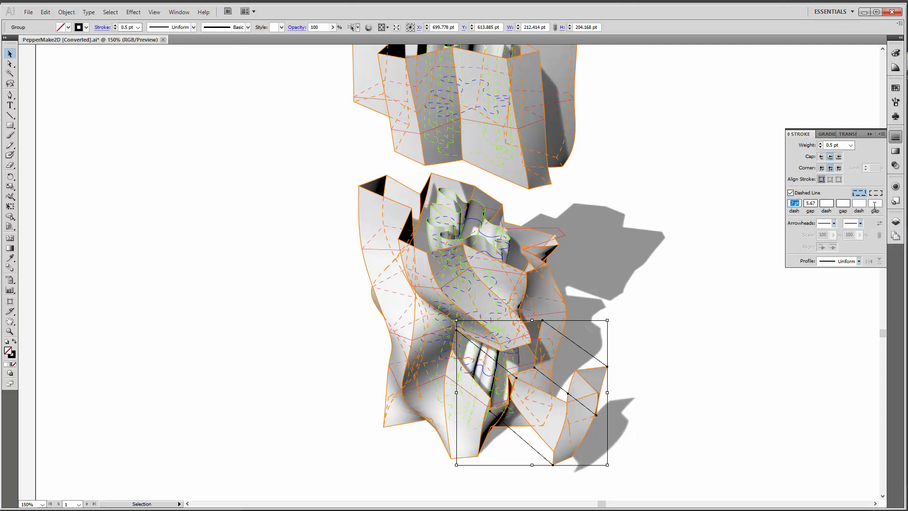
pyautogui.click(793, 202)
pyautogui.write('6')
pyautogui.press('Tab')
pyautogui.write('2')
pyautogui.click(811, 303)
# Step: Try to shorten the dashes of the black guide lines to 4 pt
pyautogui.hotkey('ctrl', '+')
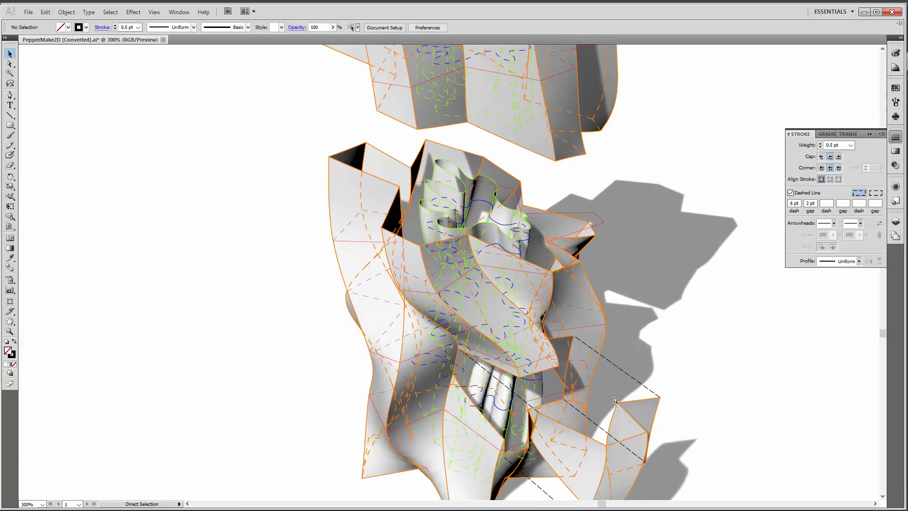
pyautogui.hotkey('ctrl', '+')
pyautogui.moveTo(819, 351); pyautogui.dragTo(604, 172)
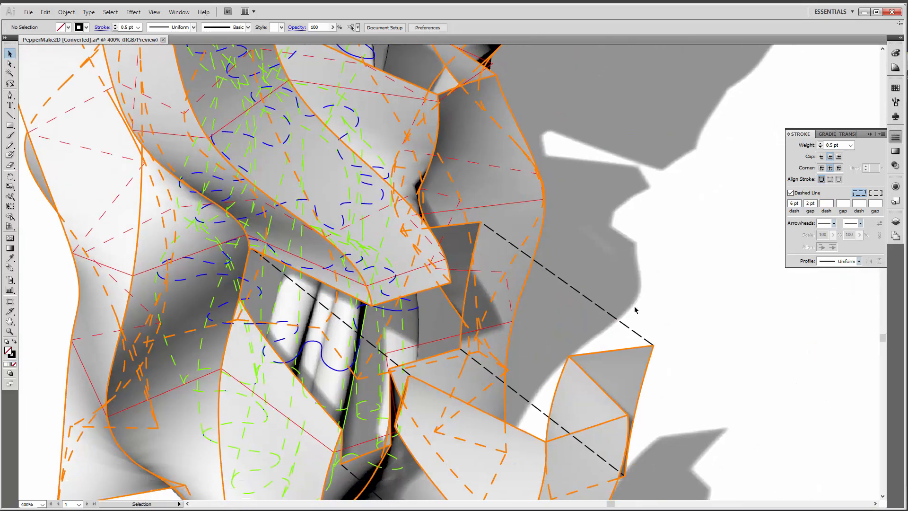
pyautogui.click(791, 203)
pyautogui.press('BackSpace')
pyautogui.write('4')
pyautogui.click(761, 309)
# Step: Select the black guide line group, set its dash length to 4 pt, and deselect it
pyautogui.click(613, 319)
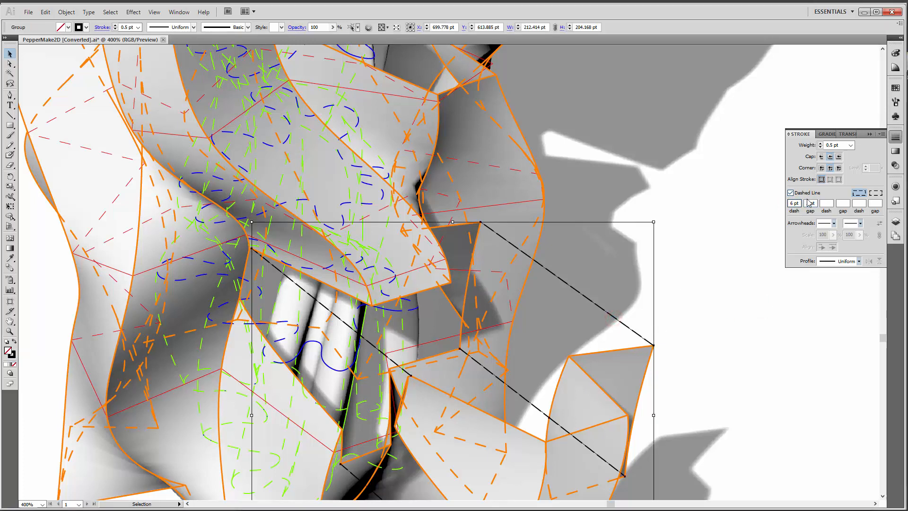
pyautogui.doubleClick(793, 202)
pyautogui.write('4')
pyautogui.press('Tab')
pyautogui.click(745, 230)
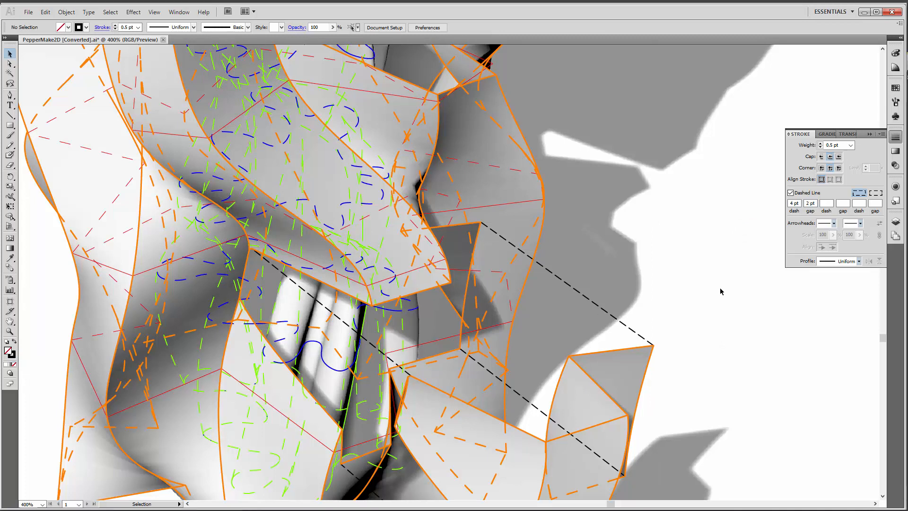
# Step: Set the black guide line group's dash to 9 pt and its gap to 3 pt, and deselect it
pyautogui.click(629, 328)
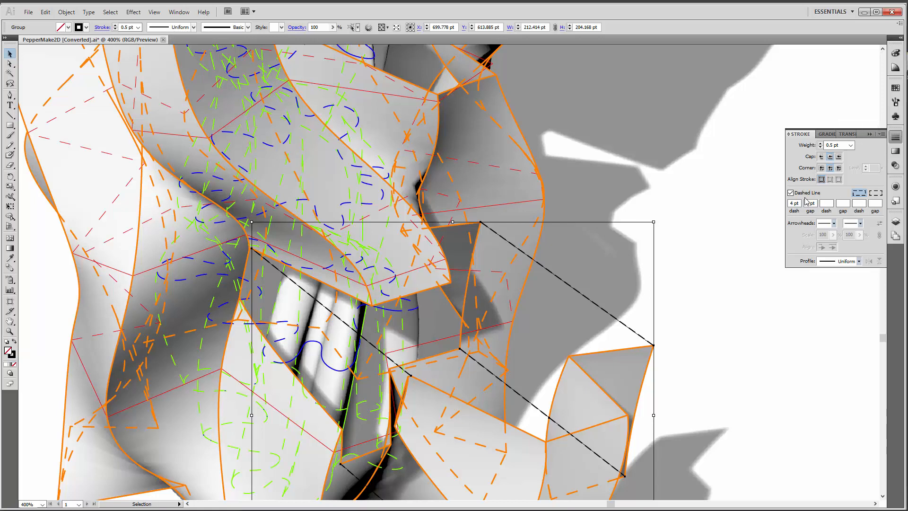
pyautogui.hotkey('ctrl', '-')
pyautogui.hotkey('ctrl', '-')
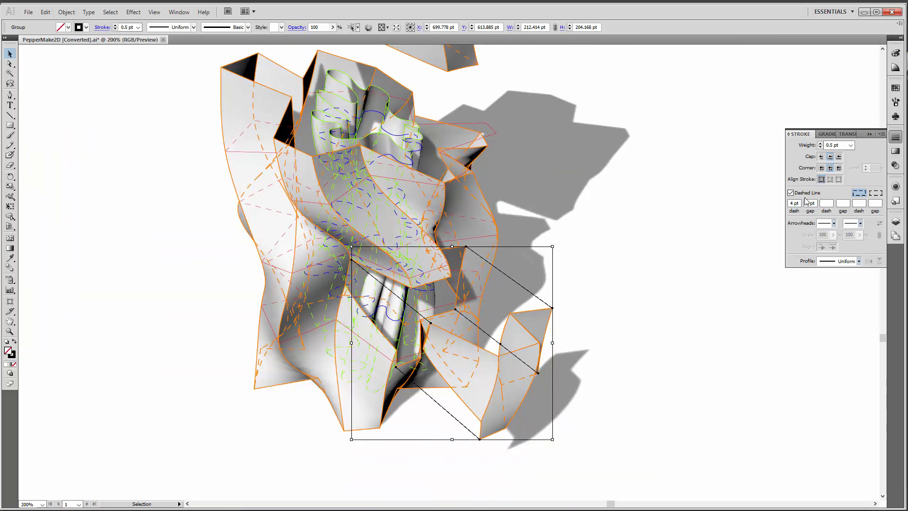
pyautogui.click(607, 304)
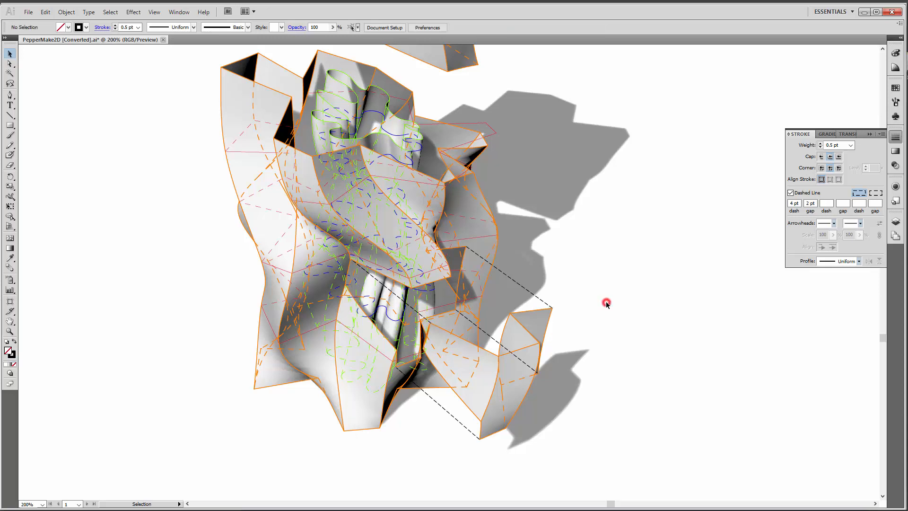
pyautogui.click(530, 294)
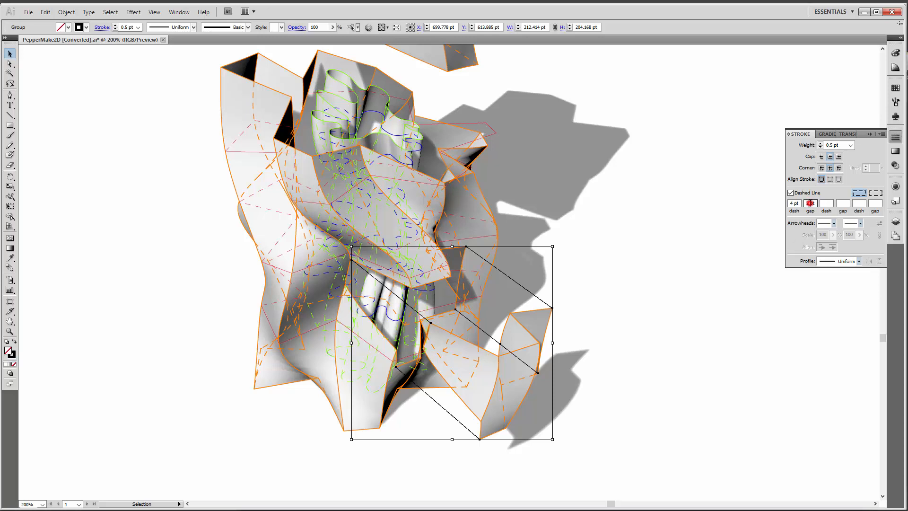
pyautogui.doubleClick(791, 204)
pyautogui.write('9')
pyautogui.press('Tab')
pyautogui.write('3')
pyautogui.click(628, 341)
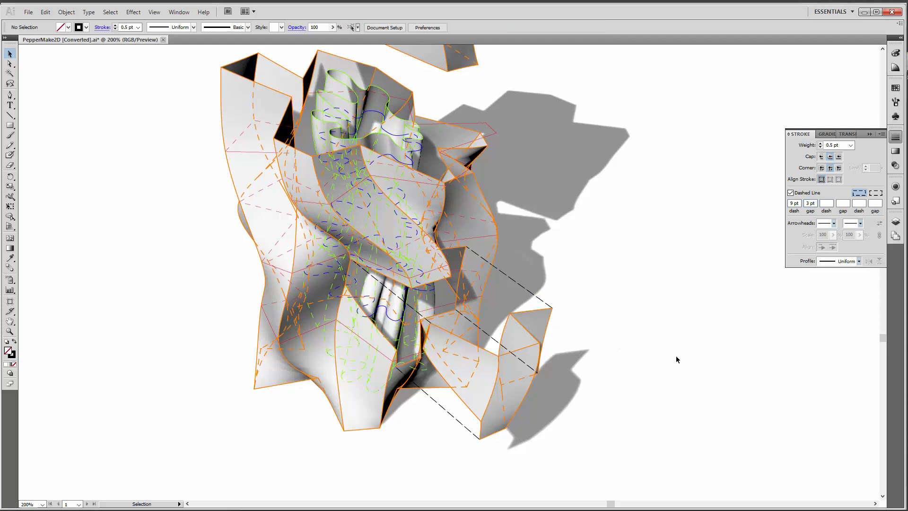
# Step: Review the layer options of the Make2D::Visible::Curves layer, close them, and view the whole artboard
pyautogui.scroll(2, 591, 355)
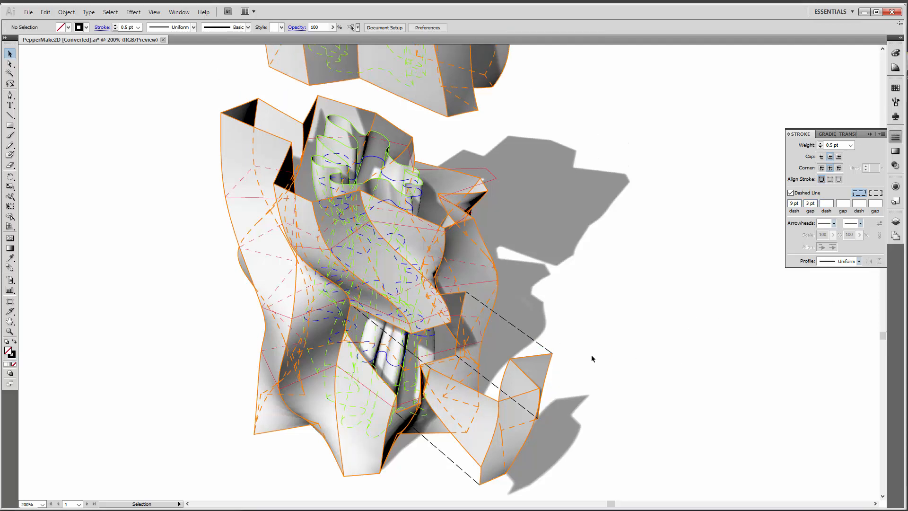
pyautogui.scroll(2, 535, 274)
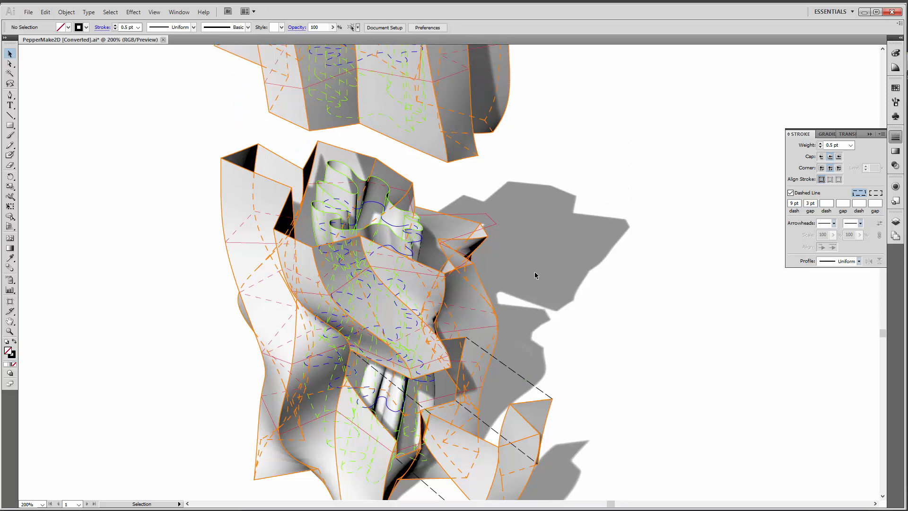
pyautogui.scroll(-1, 534, 274)
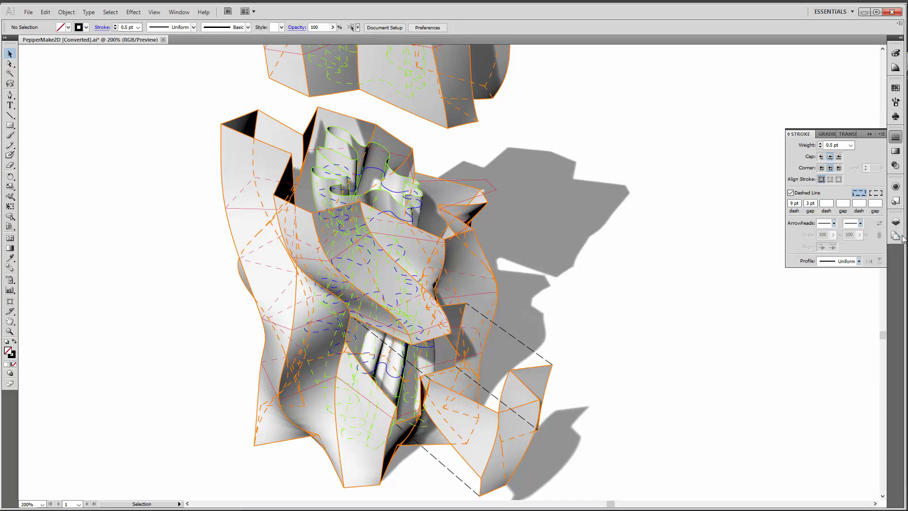
pyautogui.click(896, 220)
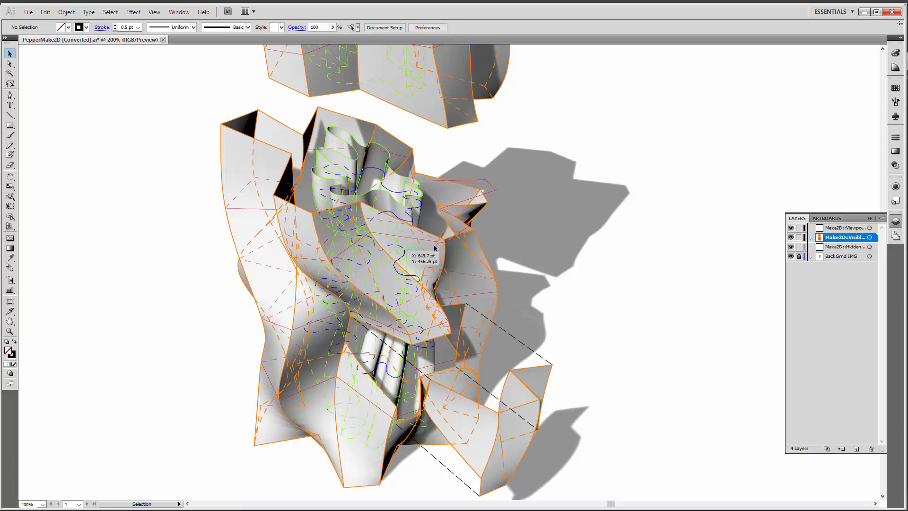
pyautogui.doubleClick(845, 237)
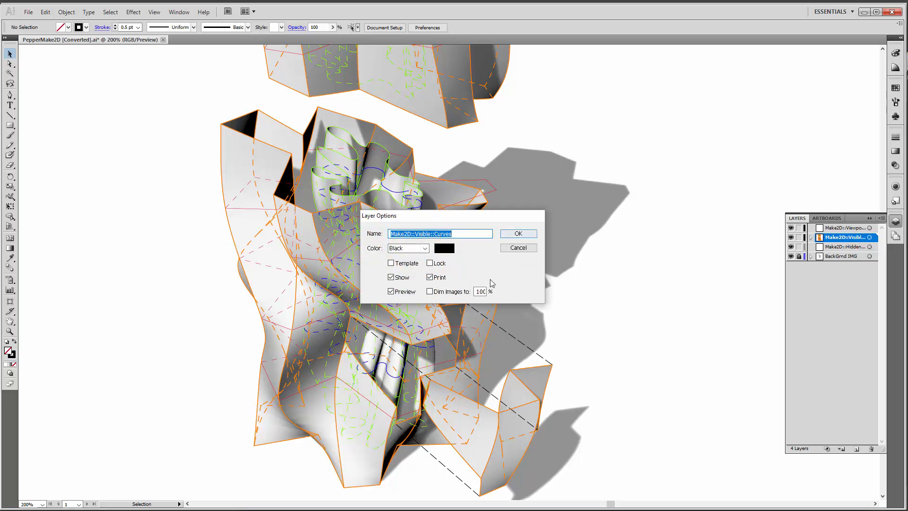
pyautogui.click(519, 234)
pyautogui.click(630, 244)
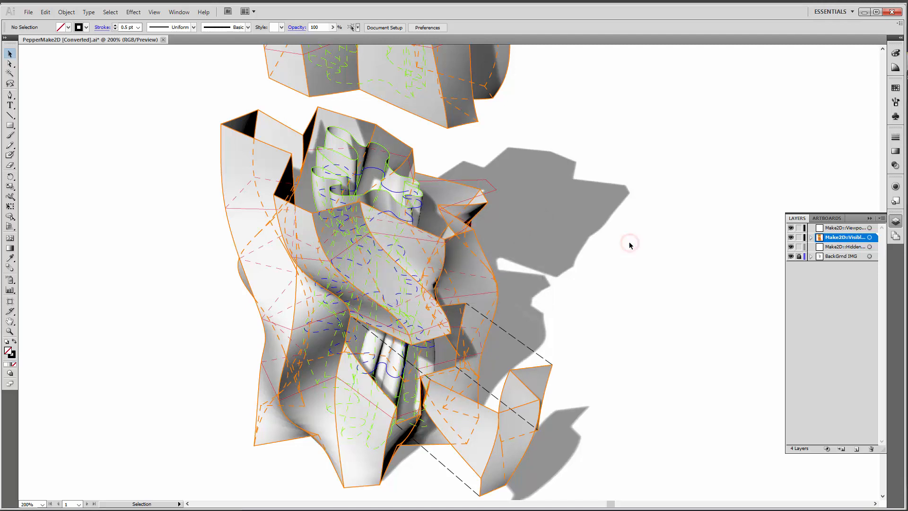
pyautogui.press('a')
pyautogui.hotkey('ctrl', '0')
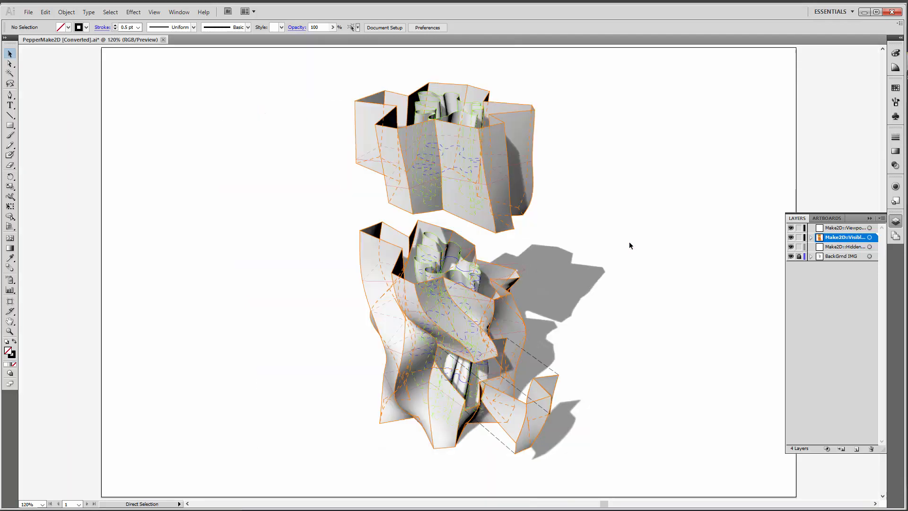